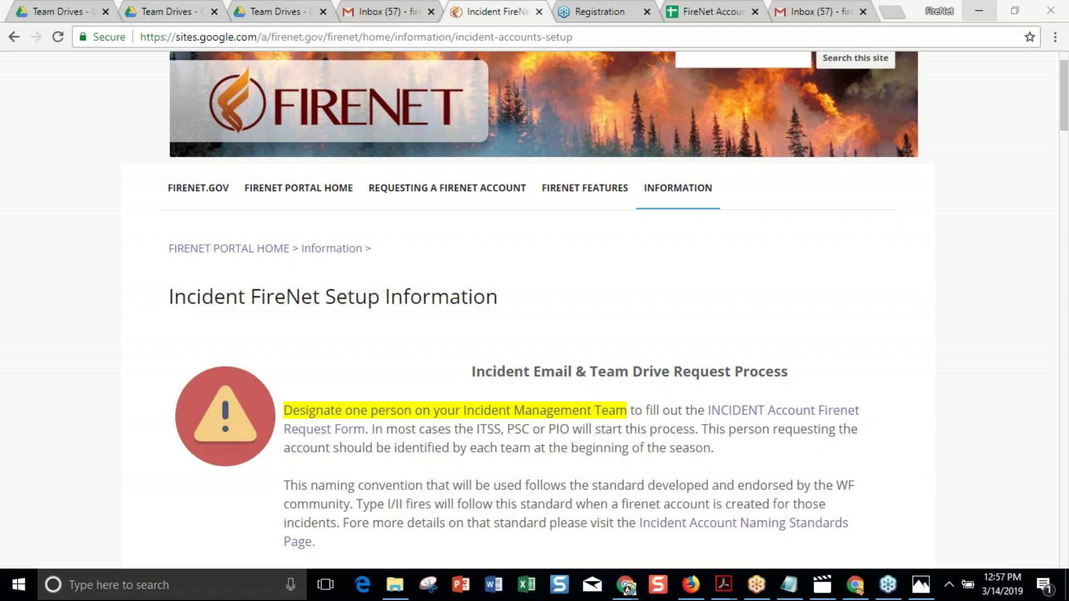
# Go to the main FireNet.gov home page using the site navigation bar.
pyautogui.click(206, 190)
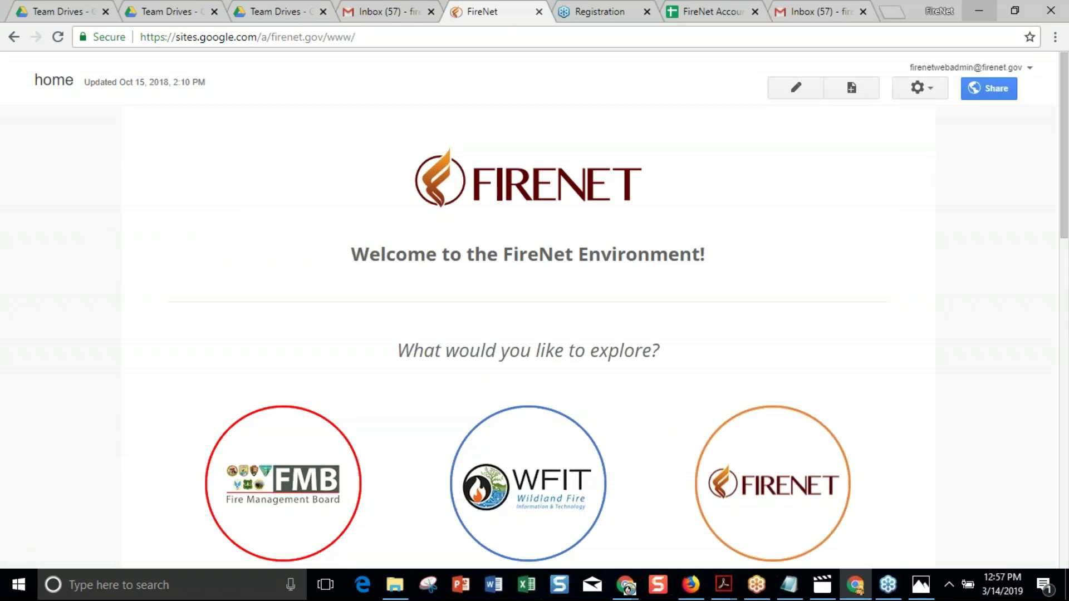
# Scroll the FireNet.gov welcome page down to the three portal logos and account form links.
pyautogui.scroll(-3, 771, 369)
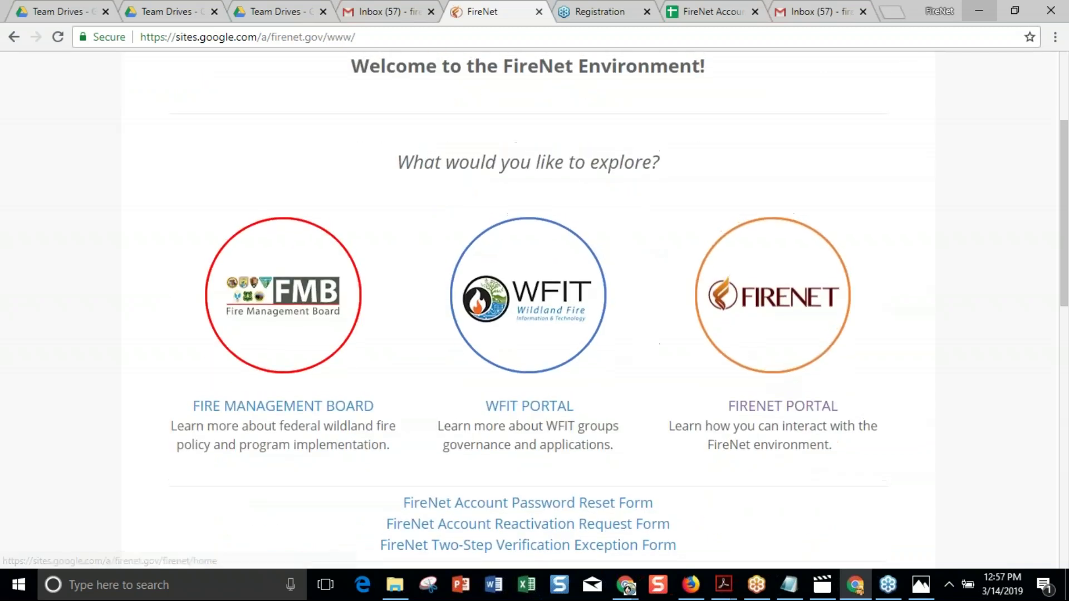
# Open the FireNet Portal Home page, browse Upcoming Webinars, and reveal the Information subpages list.
pyautogui.click(774, 312)
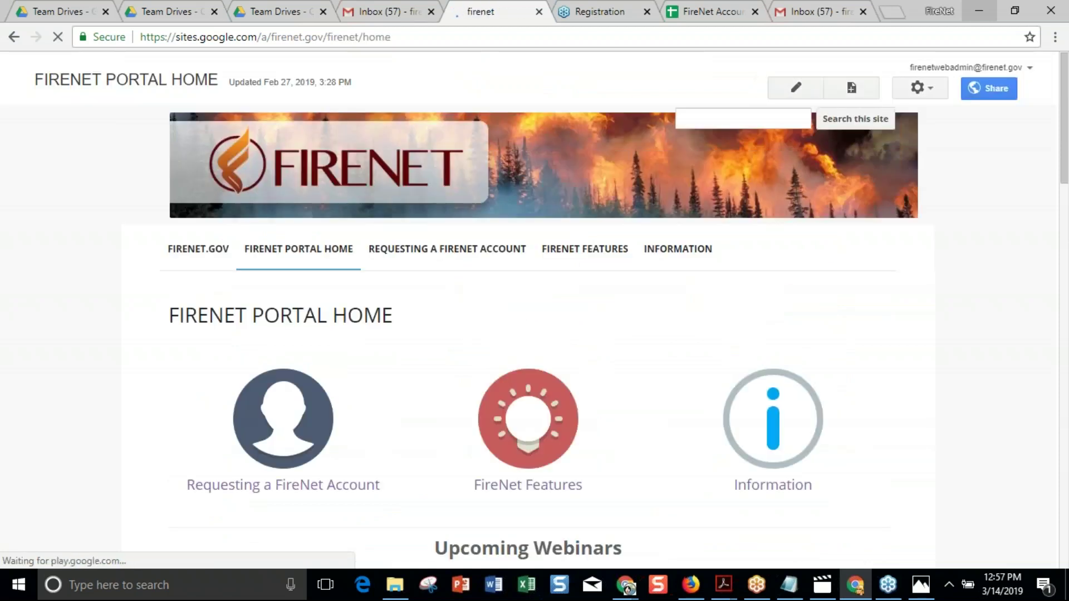
pyautogui.scroll(-6, 535, 309)
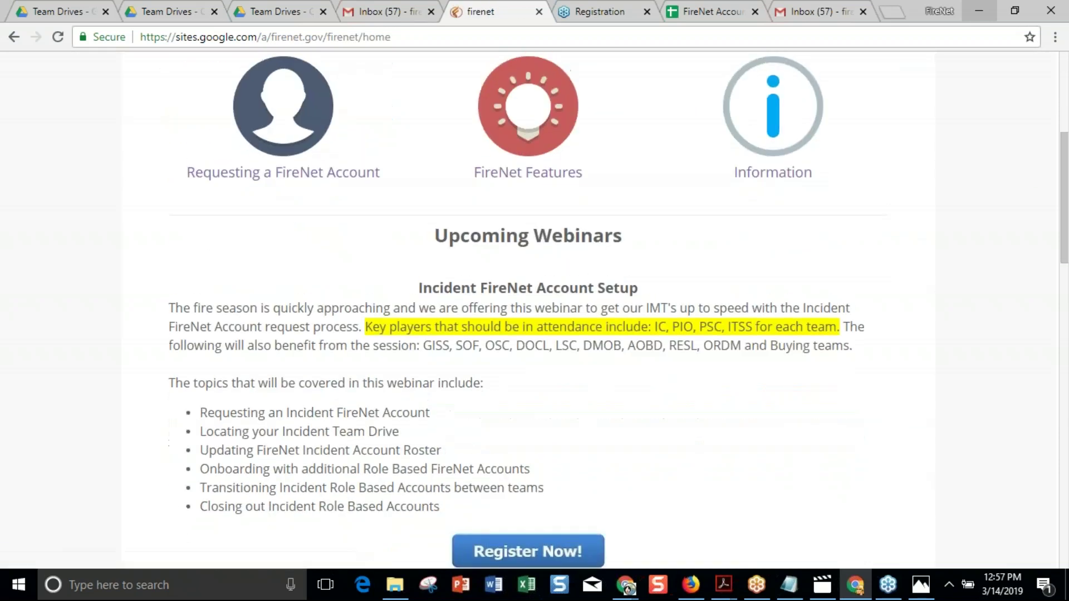
pyautogui.scroll(1, 534, 310)
pyautogui.scroll(-2, 534, 309)
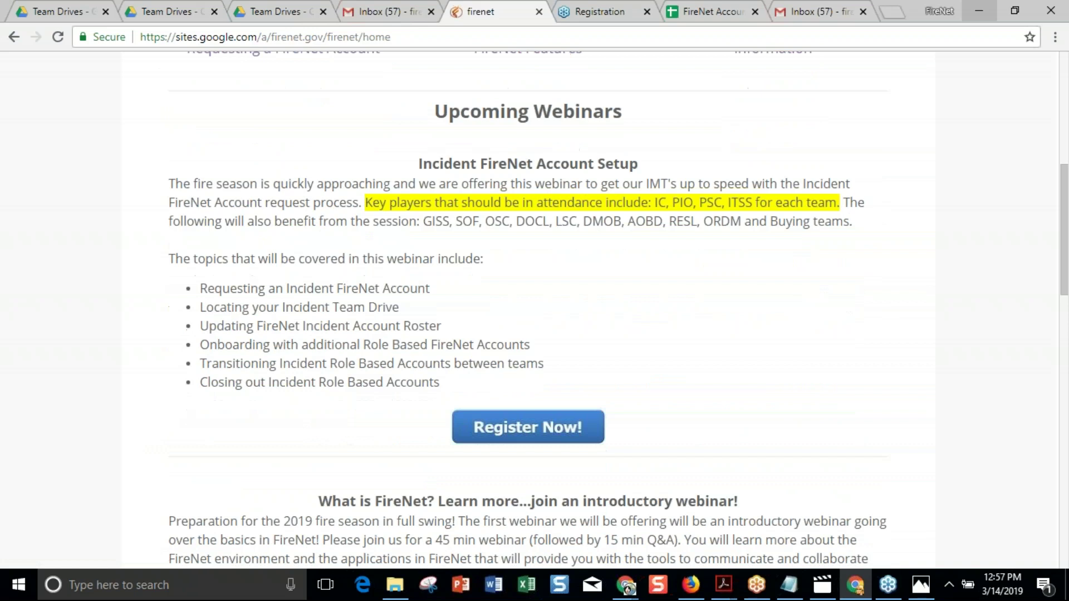
pyautogui.scroll(5, 535, 310)
pyautogui.scroll(3, 668, 187)
pyautogui.moveTo(671, 190)
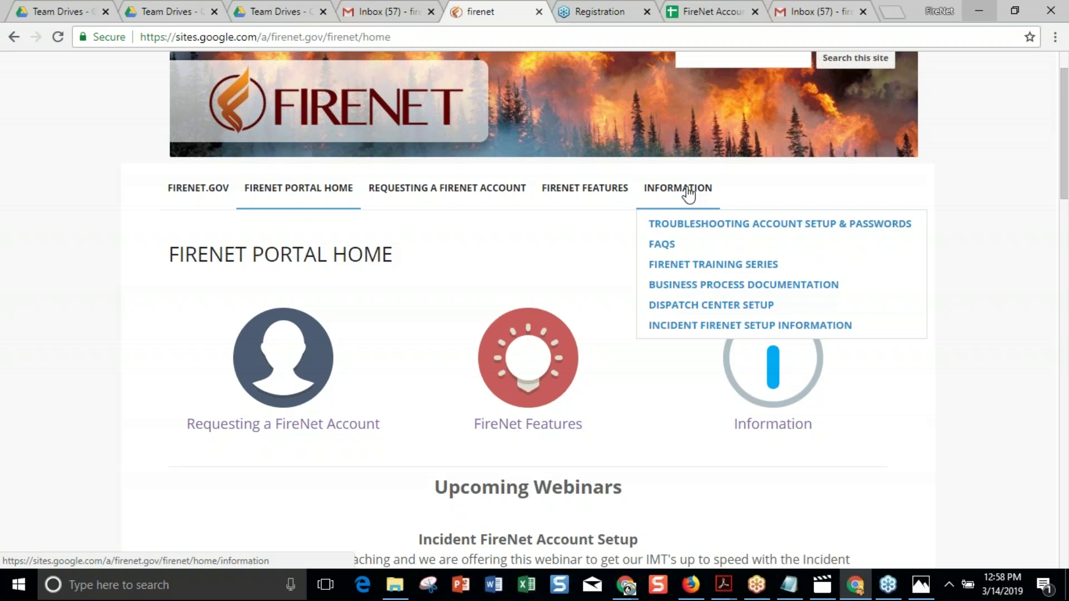
# Open 'Incident FireNet Setup Information' from the Information dropdown.
pyautogui.click(681, 327)
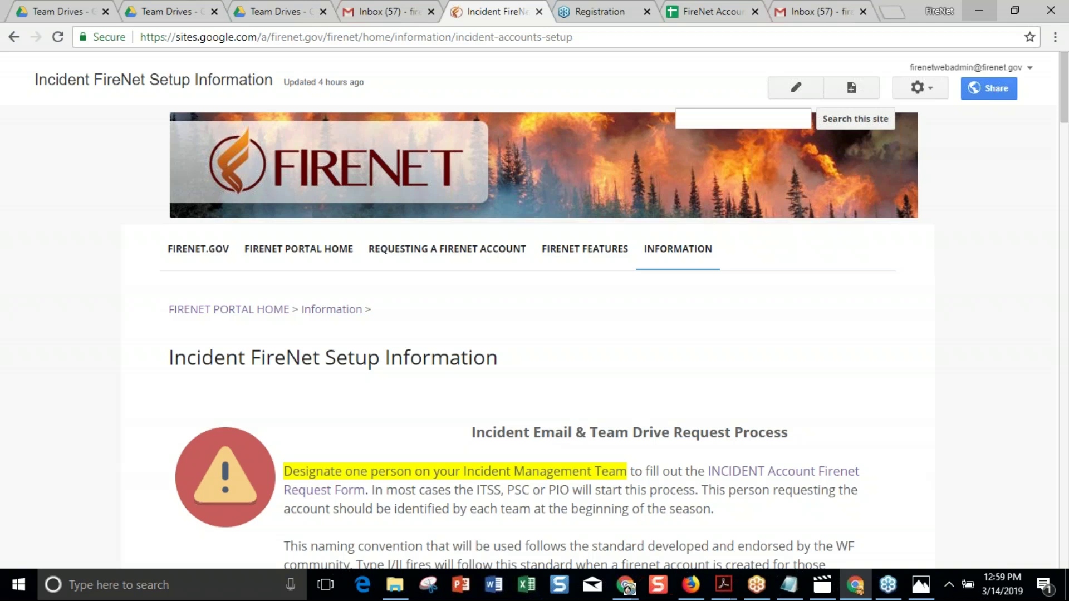
pyautogui.scroll(-3, 534, 306)
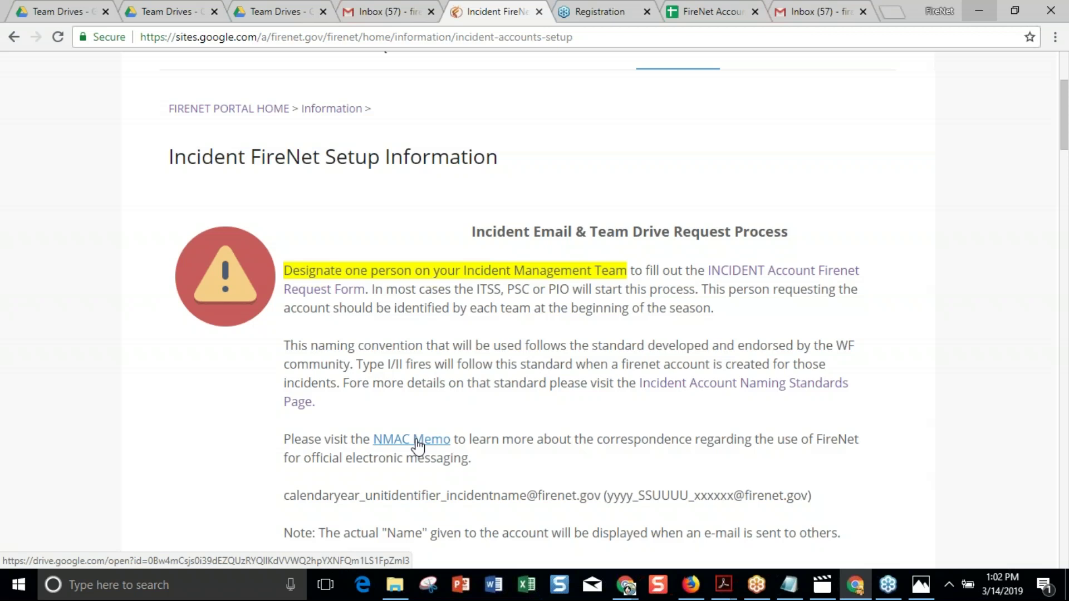
pyautogui.scroll(-1, 418, 446)
pyautogui.scroll(1, 417, 446)
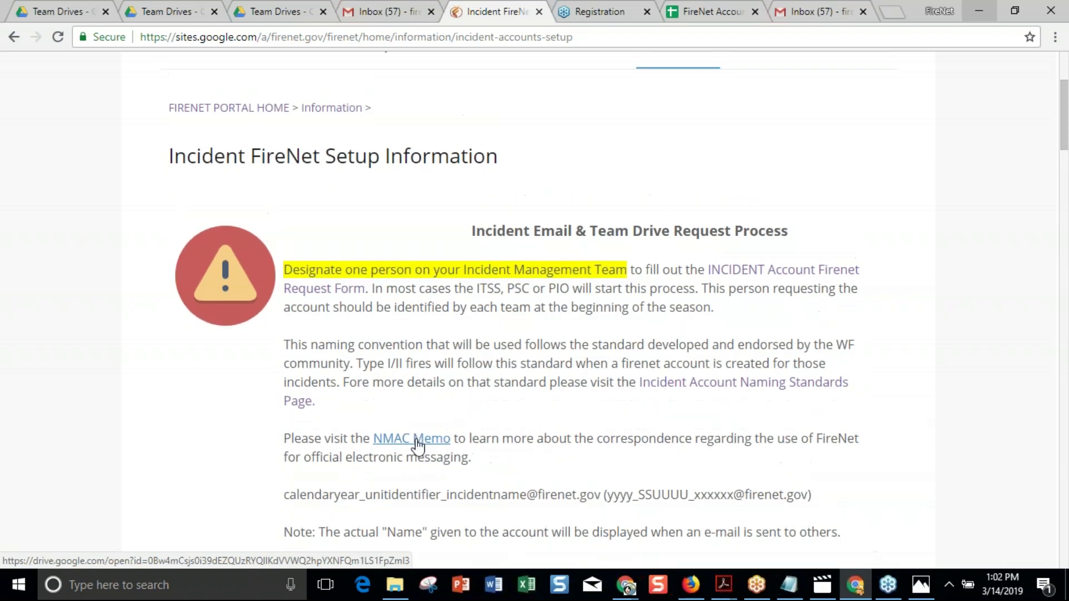
pyautogui.scroll(1, 418, 445)
pyautogui.scroll(1, 417, 445)
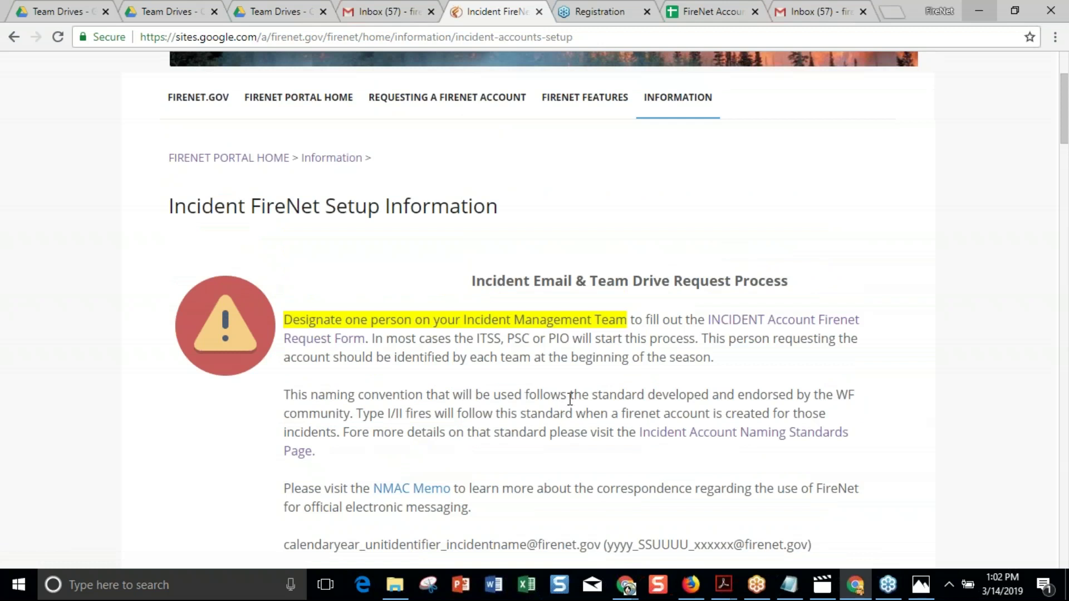
# Open the Incident FireNet Email Account Request form and scroll past its opening questions.
pyautogui.click(745, 327)
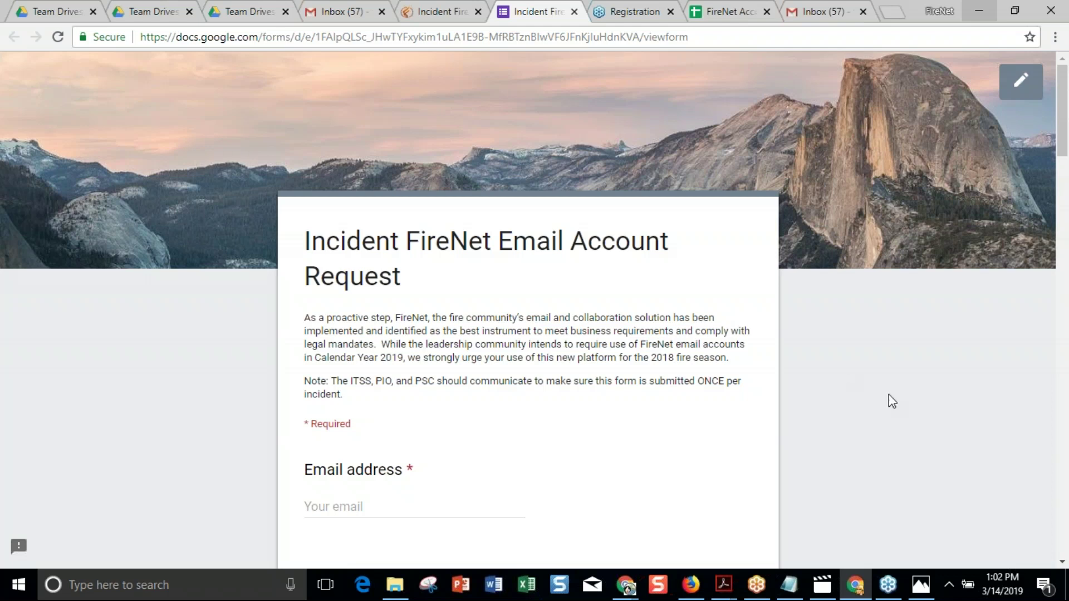
pyautogui.scroll(-3, 889, 394)
pyautogui.scroll(-6, 528, 309)
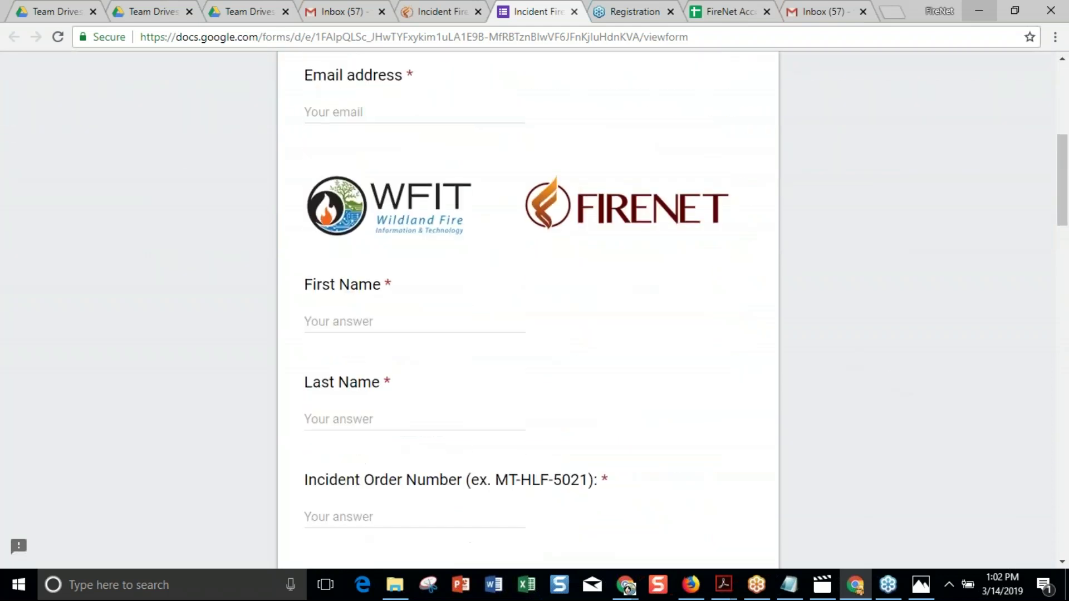
pyautogui.scroll(-4, 694, 266)
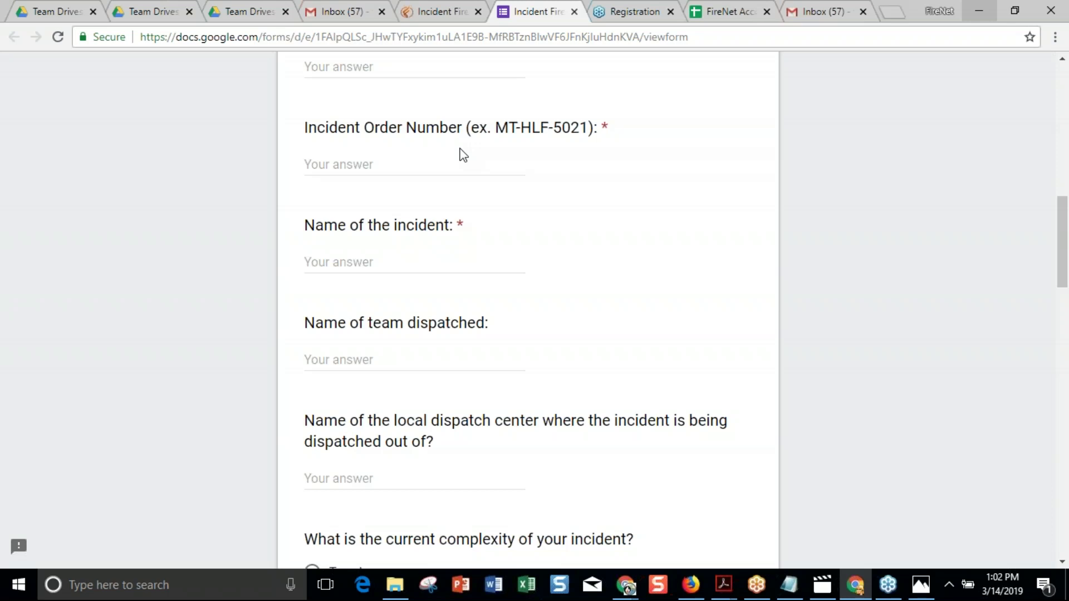
# Scroll through the PIO, PSC and ITSS contacts to the credentials question and GACC map.
pyautogui.scroll(-1, 477, 258)
pyautogui.scroll(-2, 477, 258)
pyautogui.scroll(-2, 319, 213)
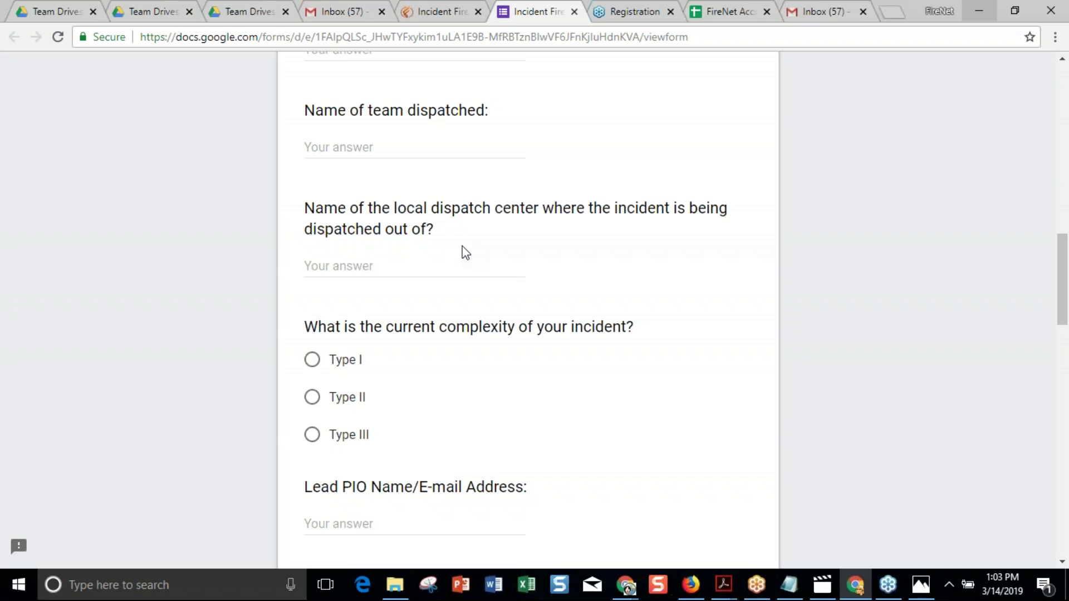
pyautogui.scroll(-3, 497, 307)
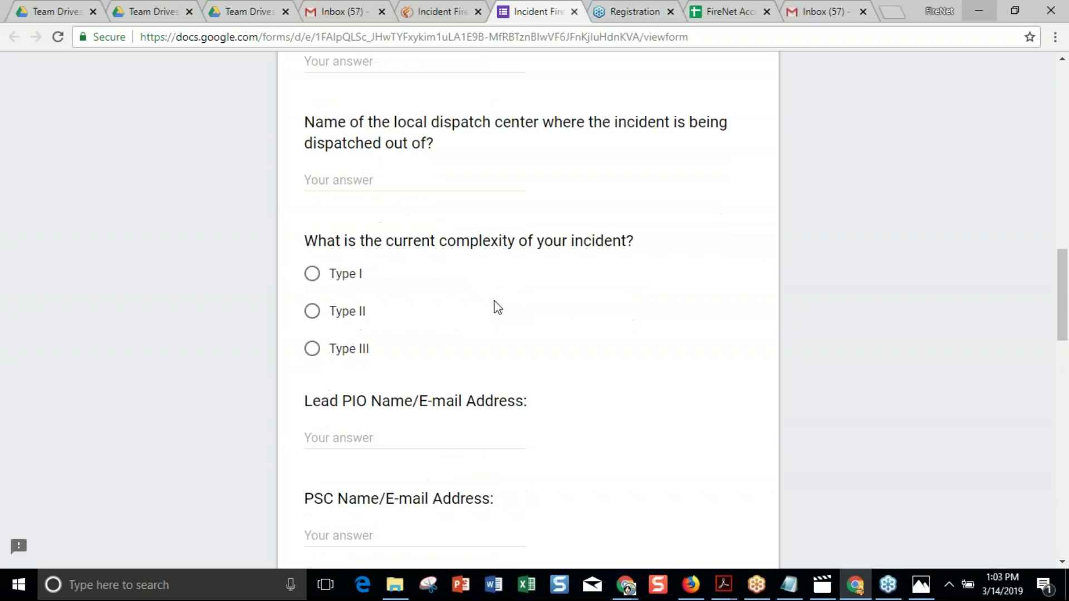
pyautogui.scroll(-2, 497, 307)
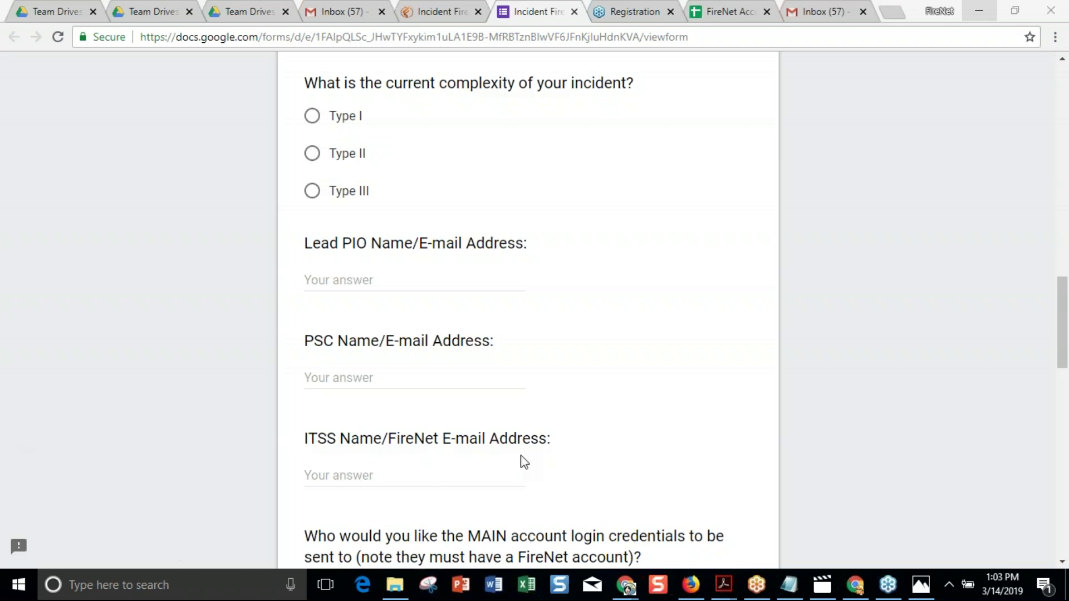
pyautogui.scroll(-2, 619, 355)
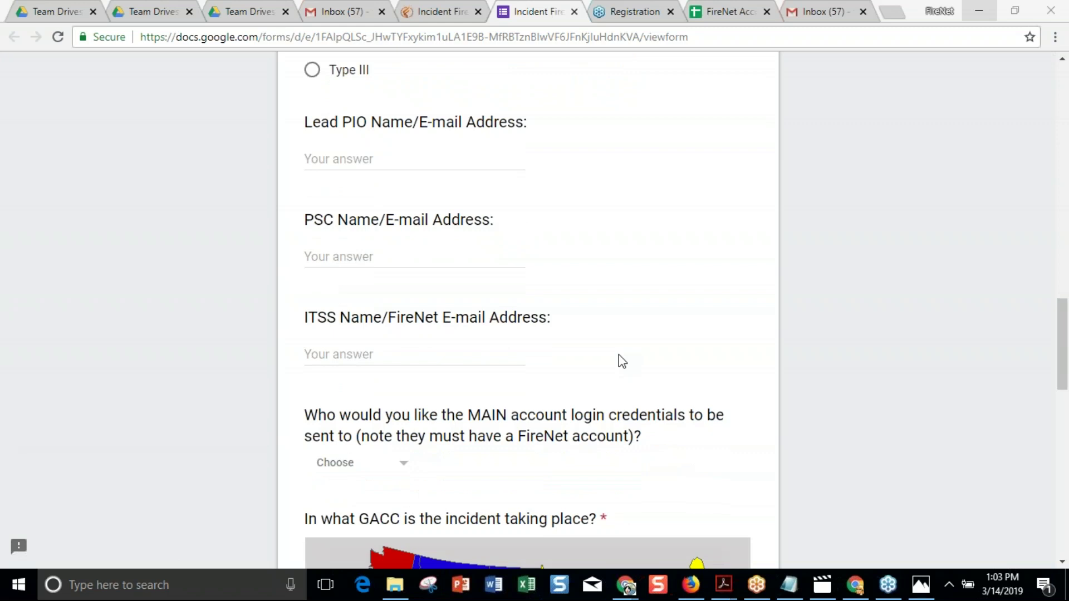
pyautogui.scroll(-2, 620, 355)
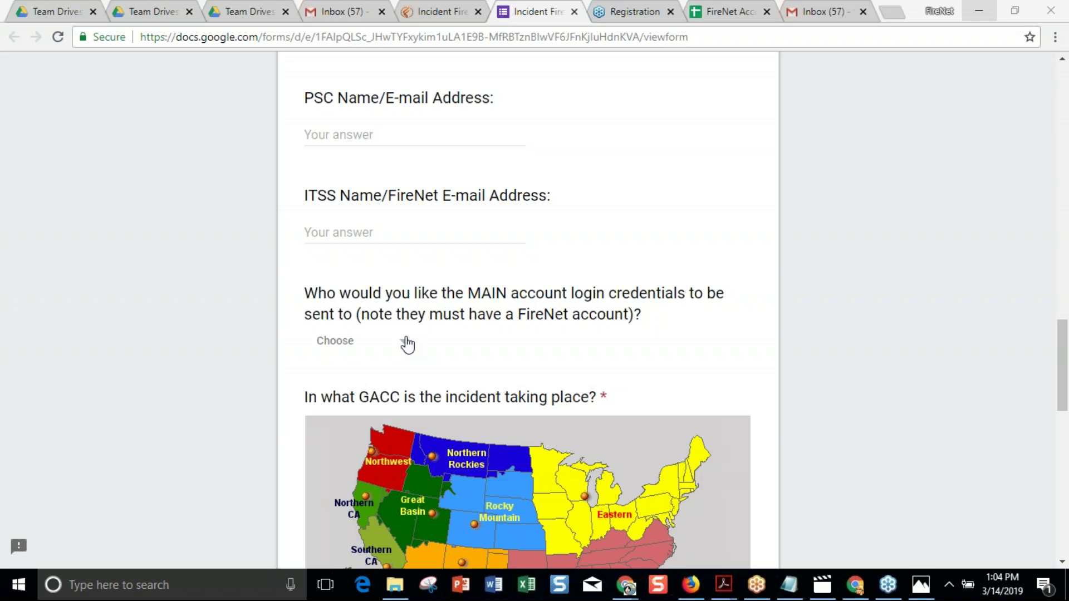
pyautogui.click(406, 344)
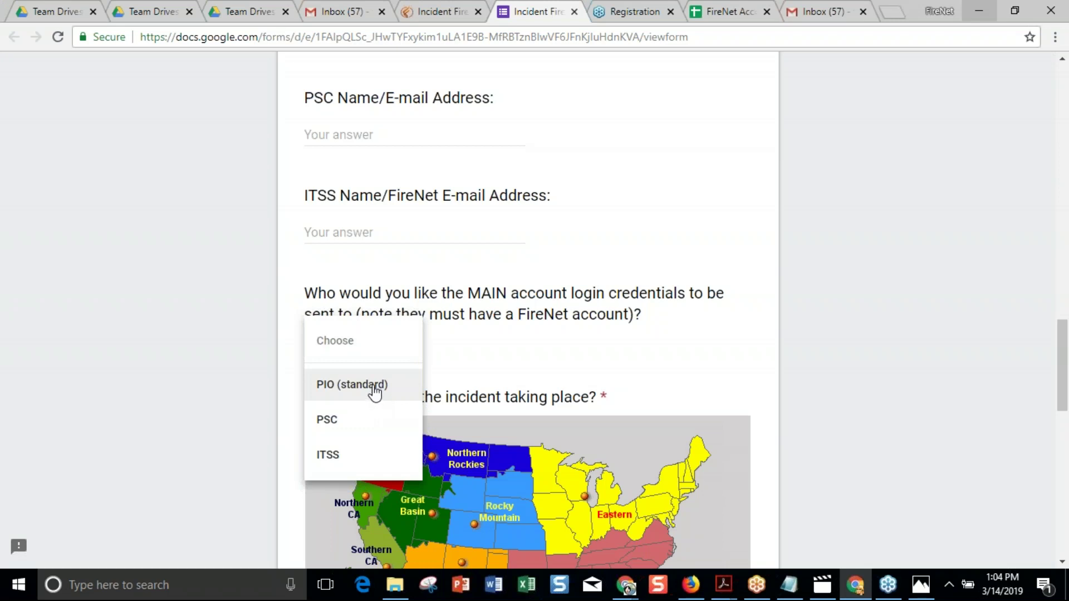
pyautogui.click(468, 347)
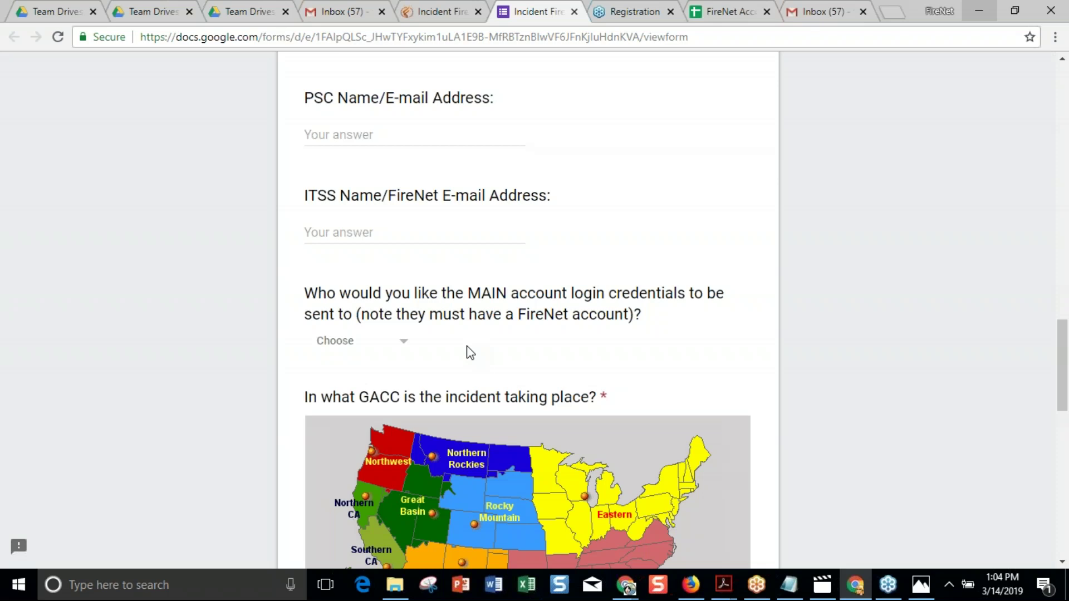
pyautogui.click(404, 345)
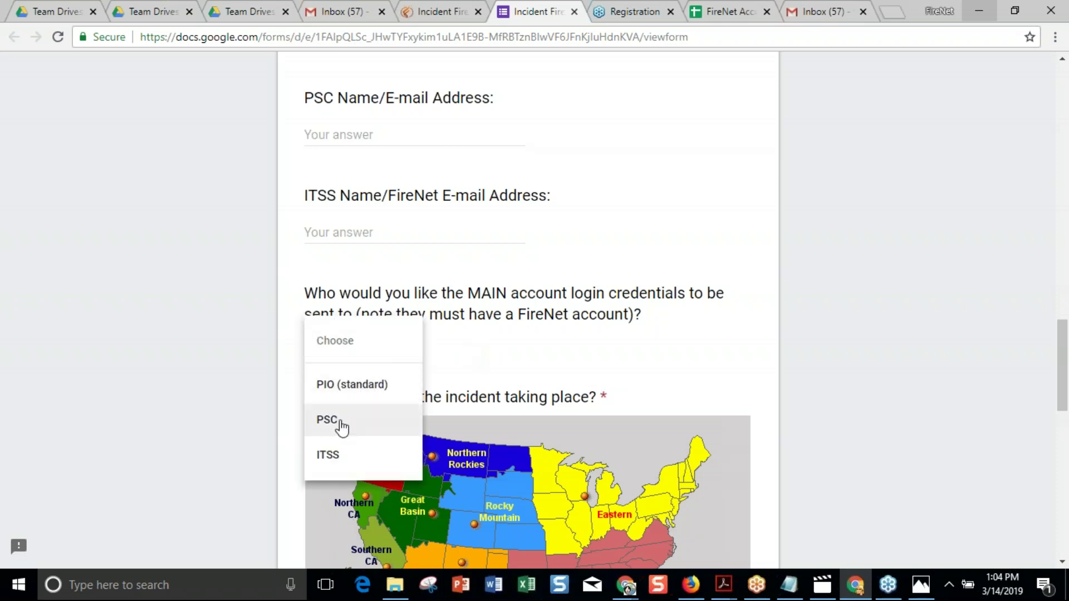
pyautogui.click(531, 361)
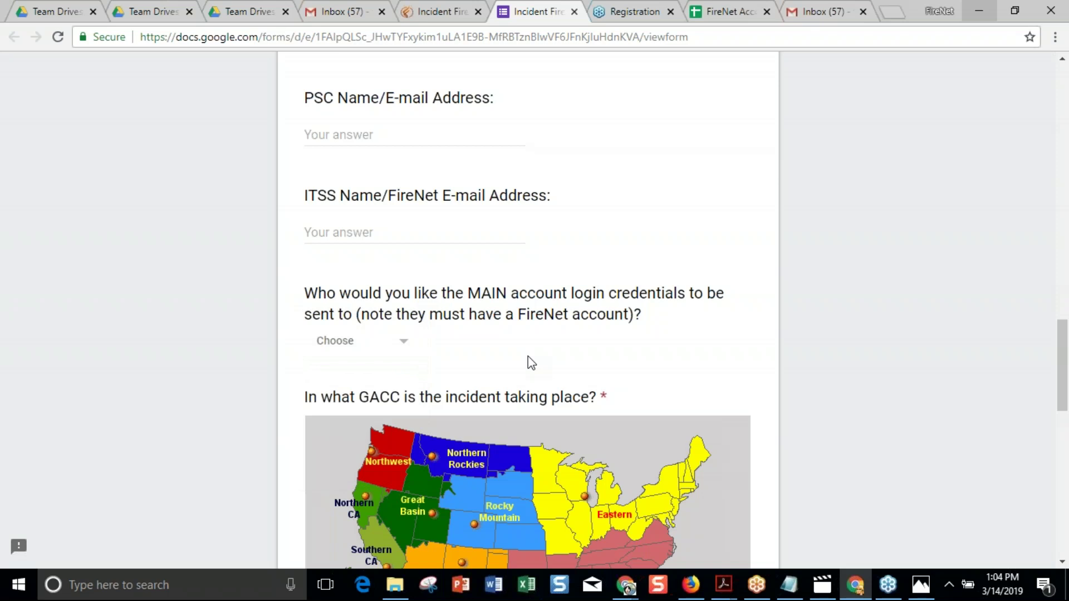
# Review the request form from bottom to top, then switch back to the Incident FireNet Setup Information tab.
pyautogui.scroll(-15, 532, 363)
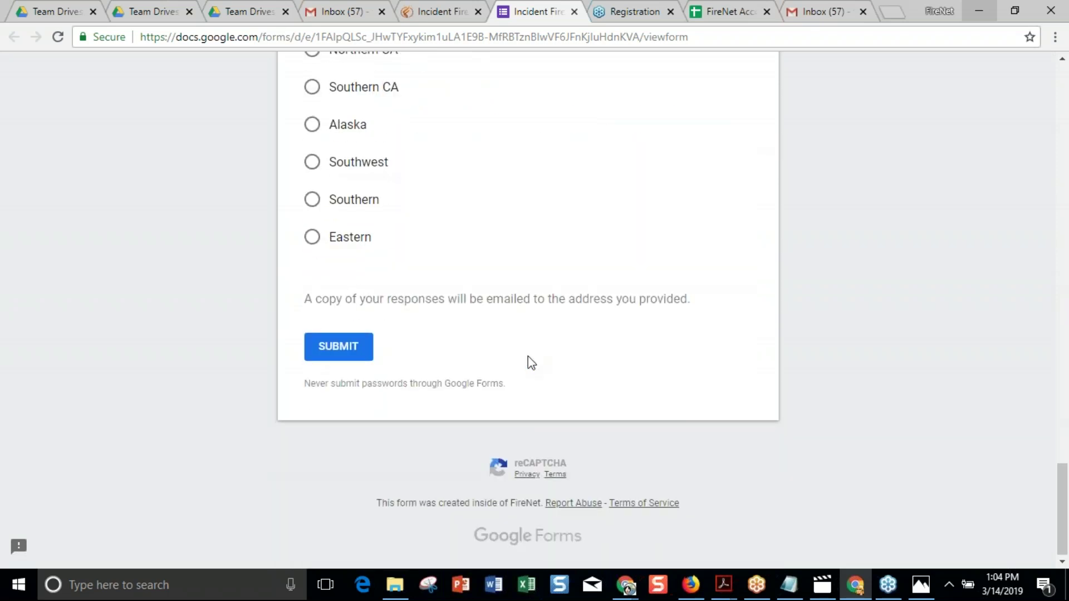
pyautogui.scroll(14, 527, 329)
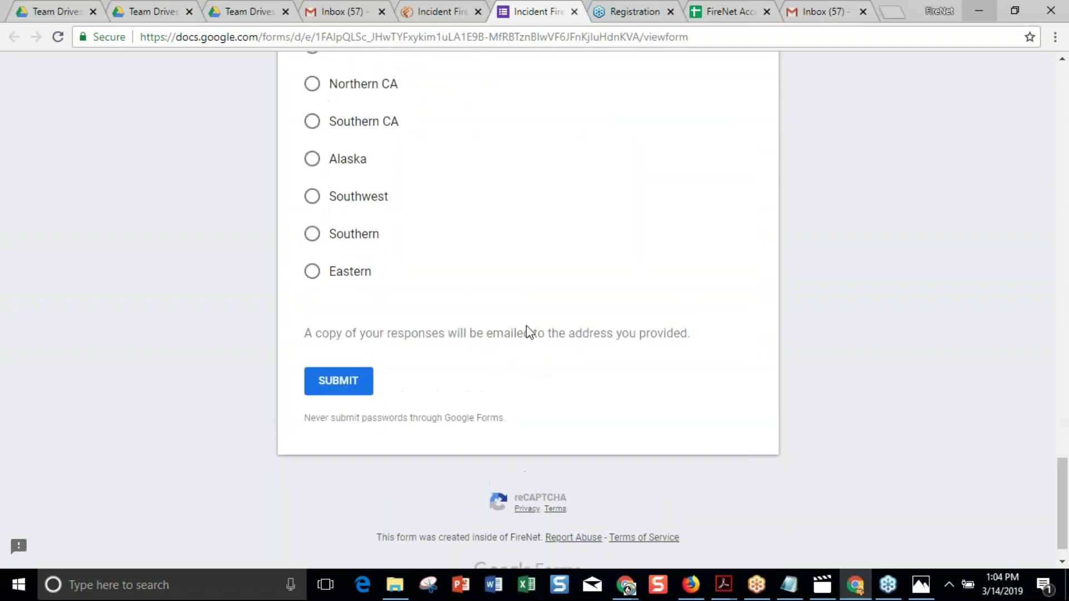
pyautogui.scroll(20, 529, 333)
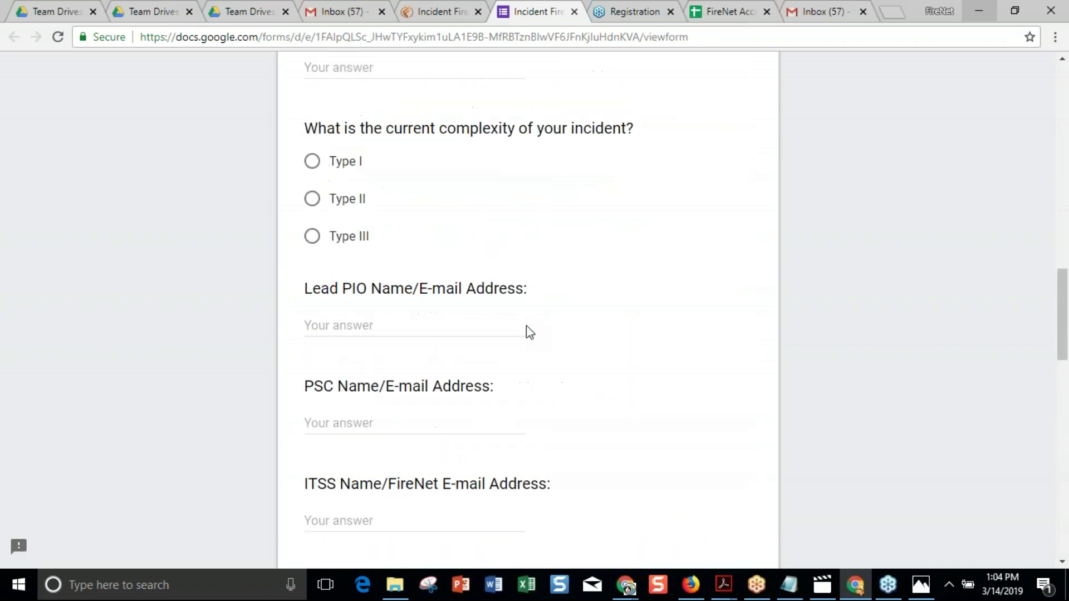
pyautogui.scroll(1, 529, 332)
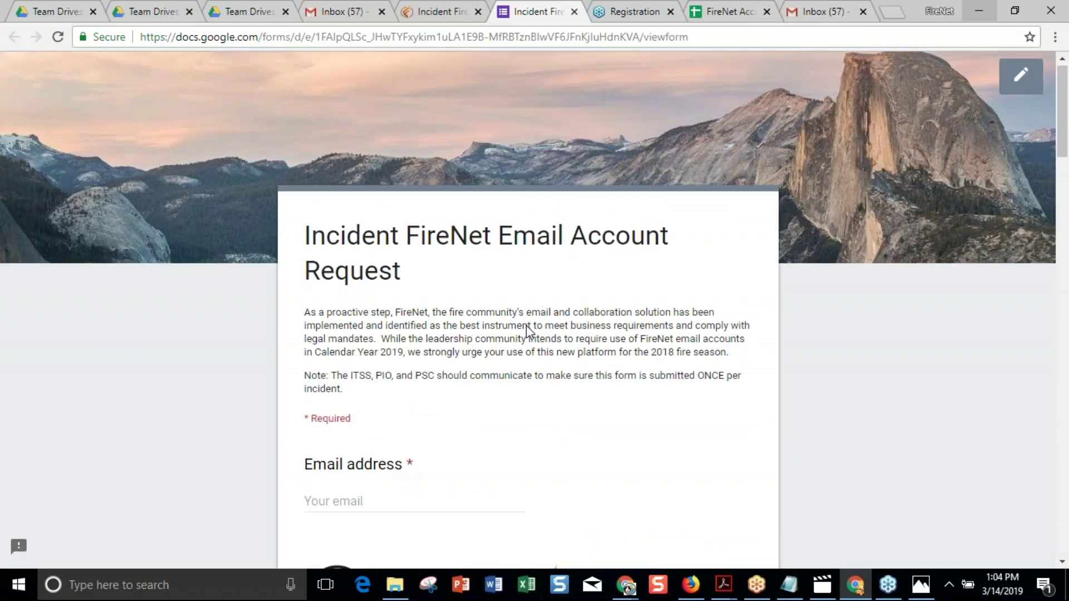
pyautogui.scroll(-6, 526, 325)
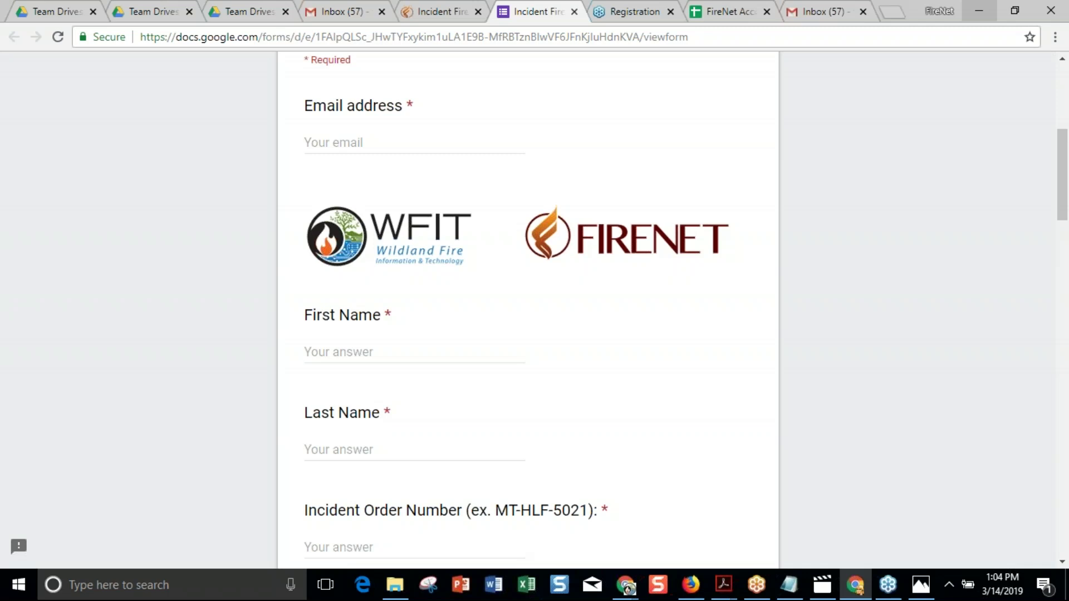
pyautogui.scroll(5, 827, 299)
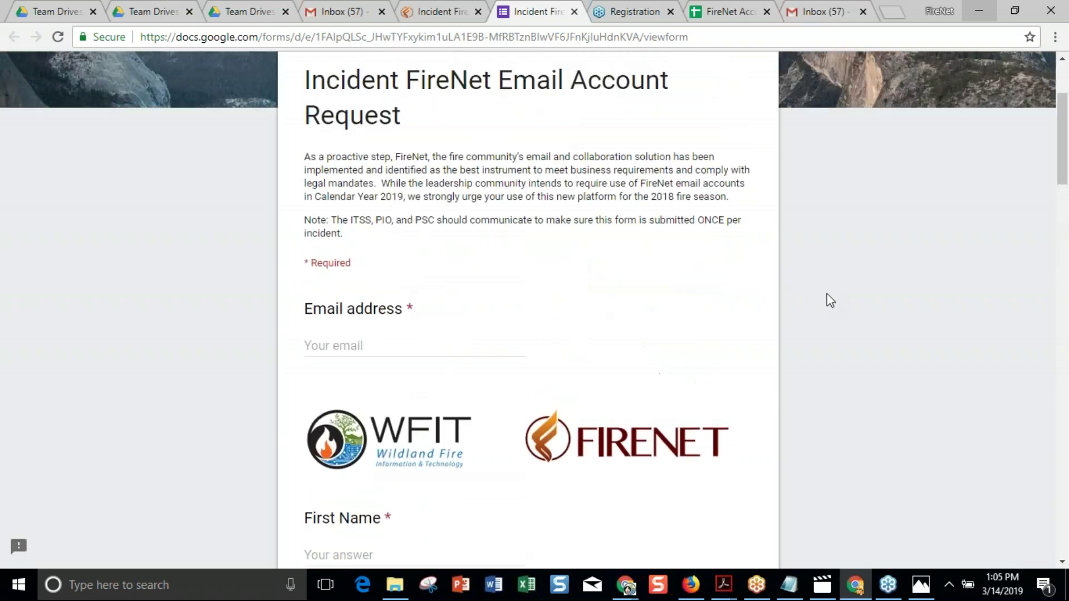
pyautogui.scroll(-3, 829, 299)
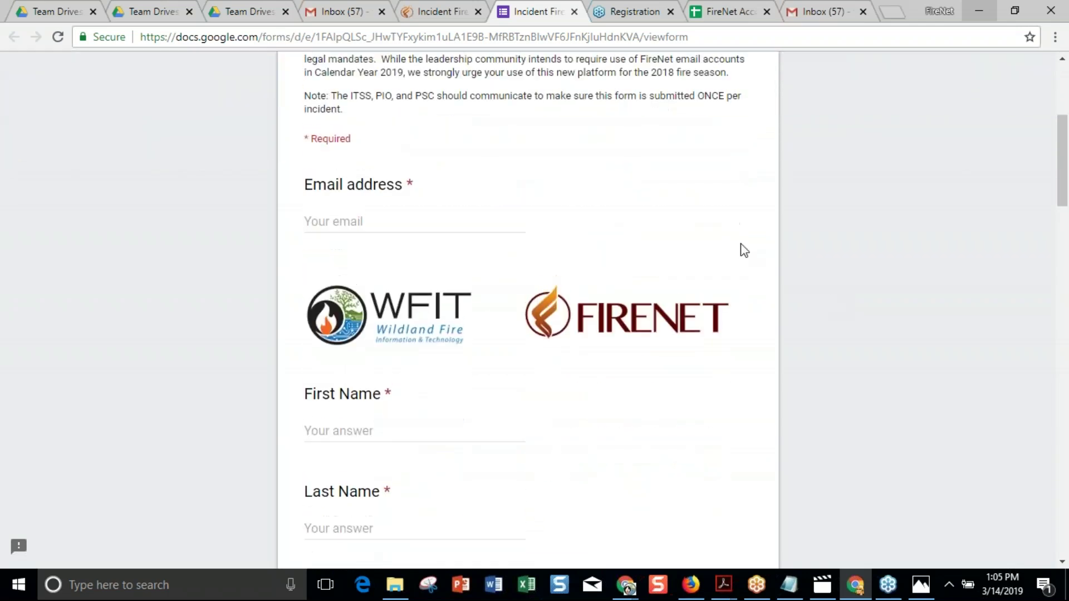
pyautogui.click(428, 12)
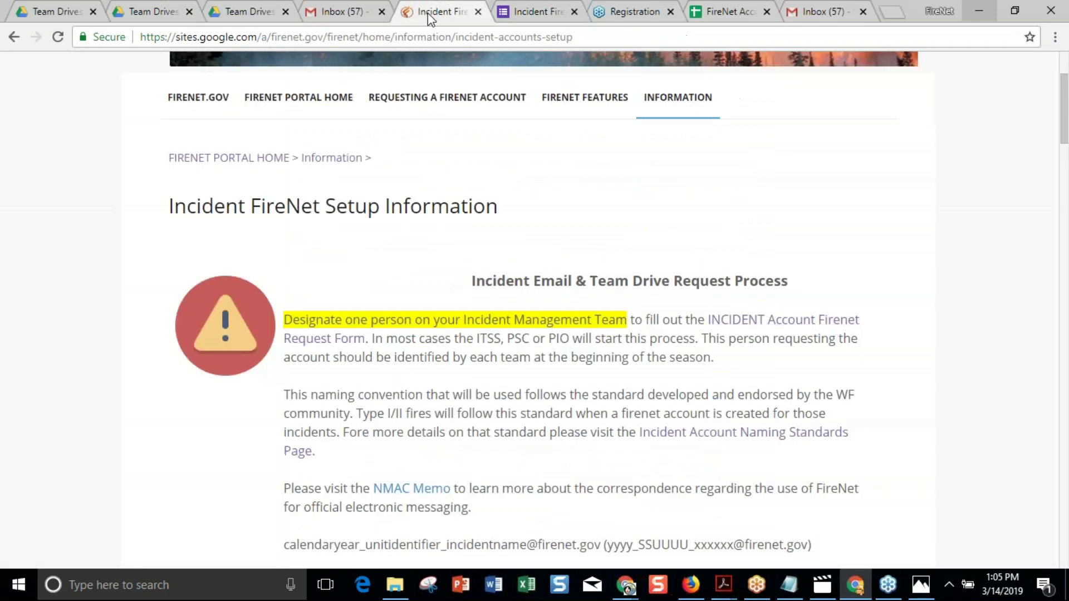
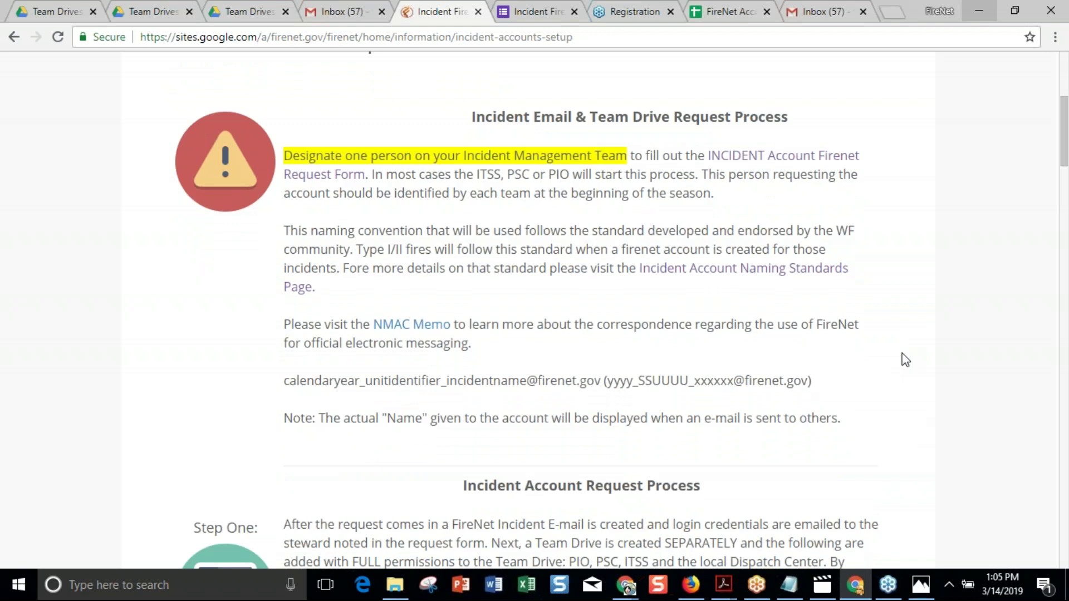
# Open the Incident Account Naming Standards page and scroll to its Examples and Alias sections.
pyautogui.click(747, 270)
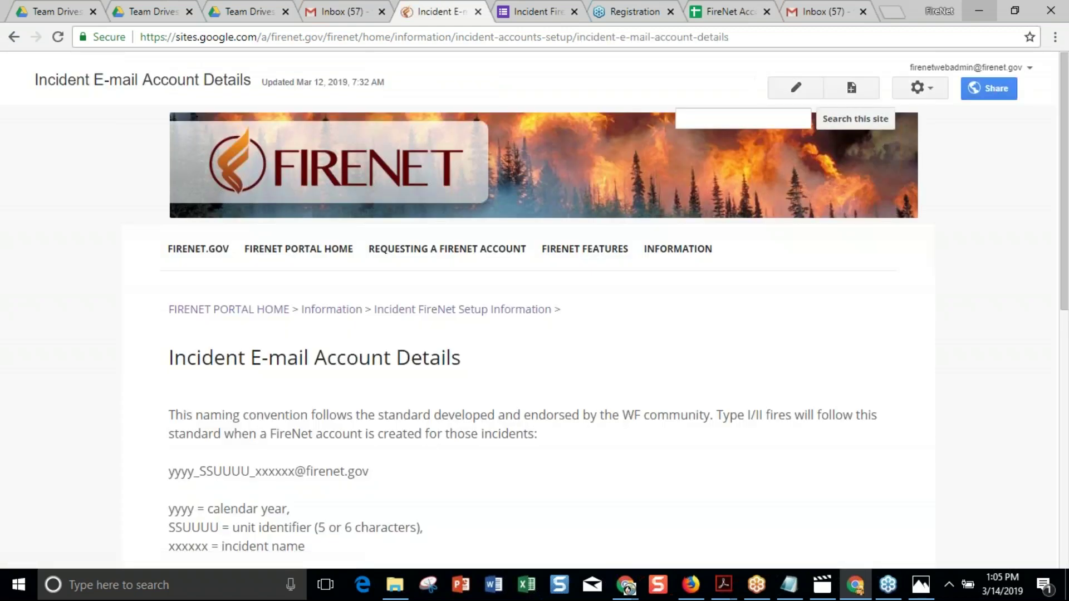
pyautogui.scroll(-4, 535, 310)
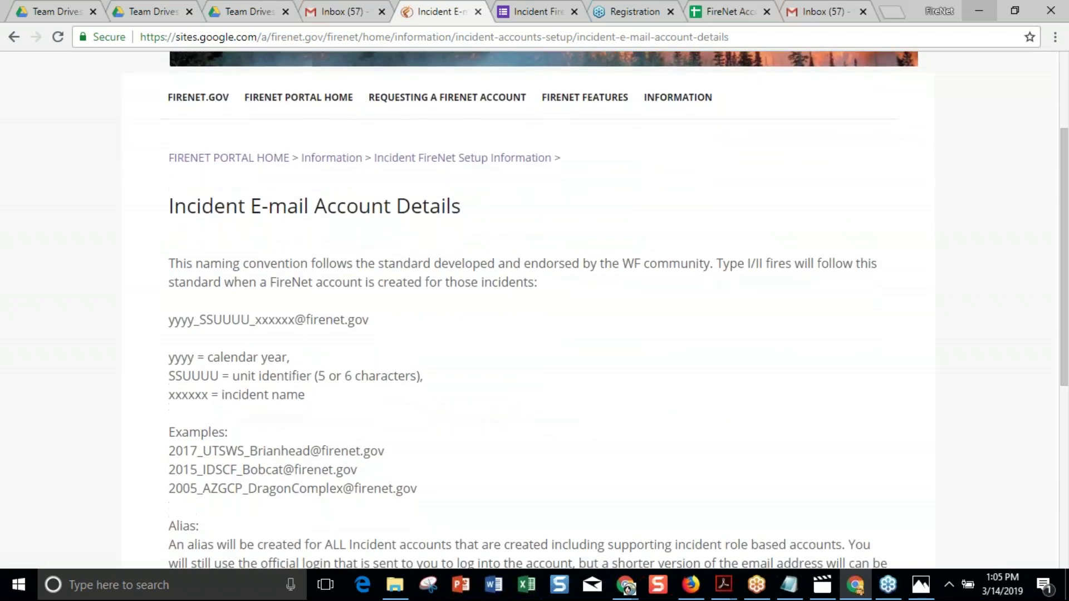
pyautogui.scroll(-1, 345, 222)
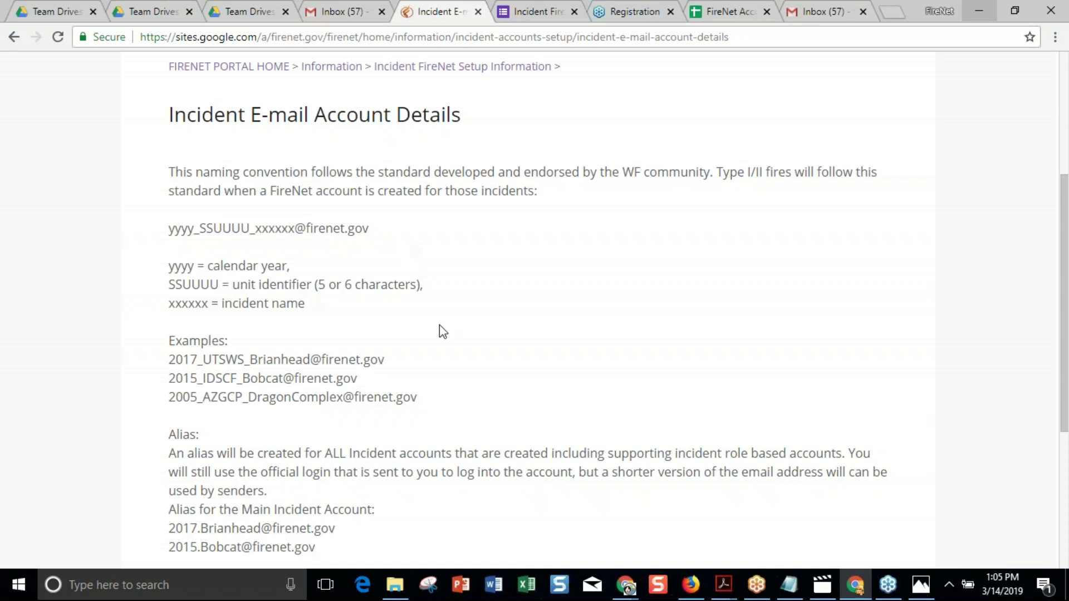
pyautogui.scroll(-1, 439, 325)
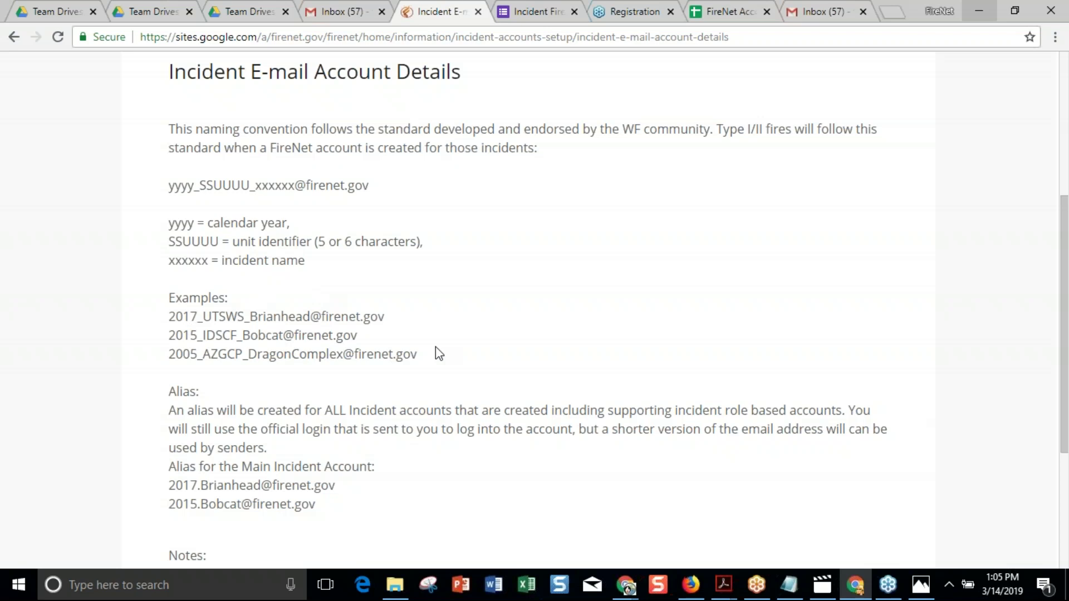
pyautogui.scroll(-1, 439, 353)
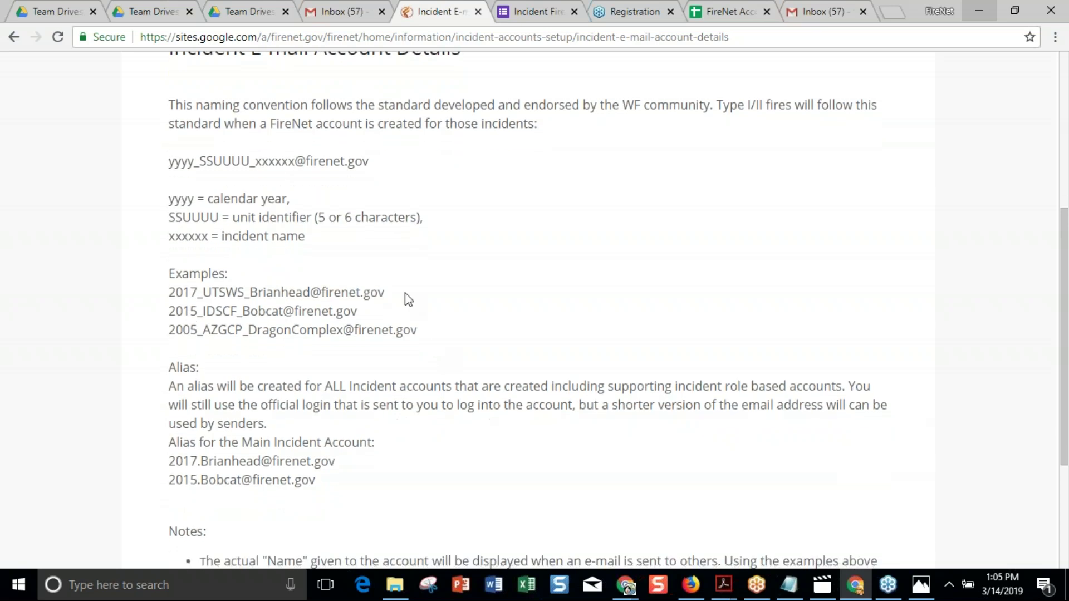
# Highlight the first example incident address and the Brianhead main-account alias line, then skim the page.
pyautogui.moveTo(395, 293); pyautogui.dragTo(172, 293)
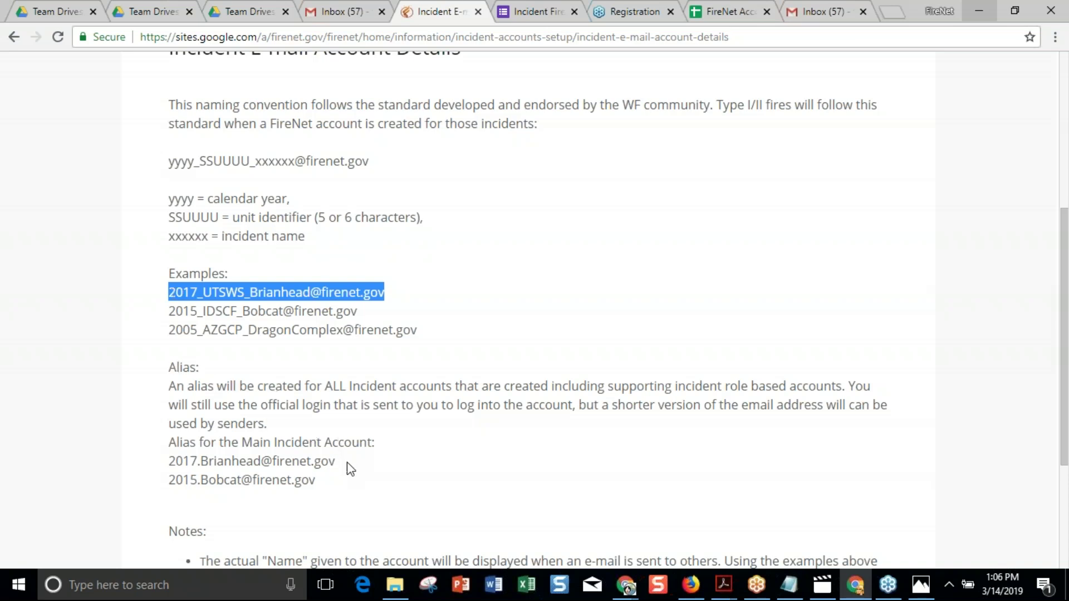
pyautogui.moveTo(335, 462); pyautogui.dragTo(168, 463)
pyautogui.tripleClick(232, 294)
pyautogui.tripleClick(237, 461)
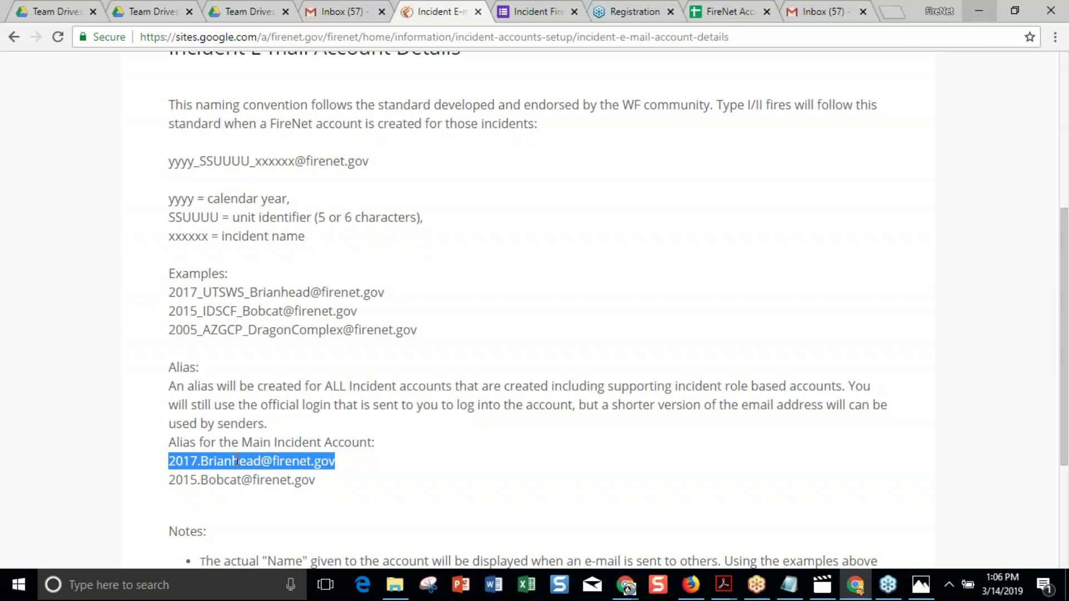
pyautogui.scroll(-4, 242, 454)
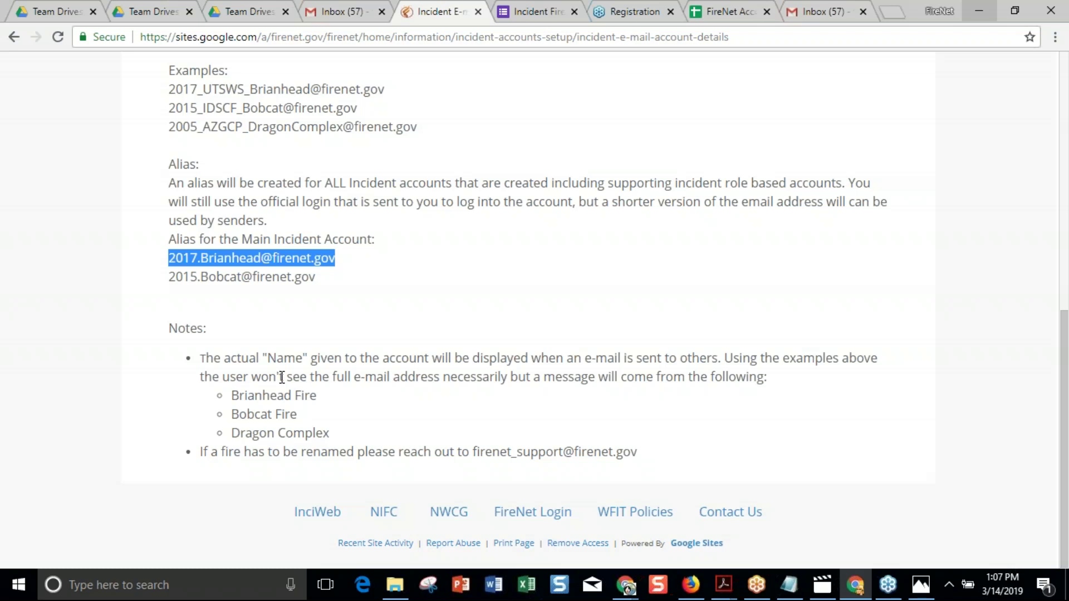
pyautogui.scroll(10, 478, 343)
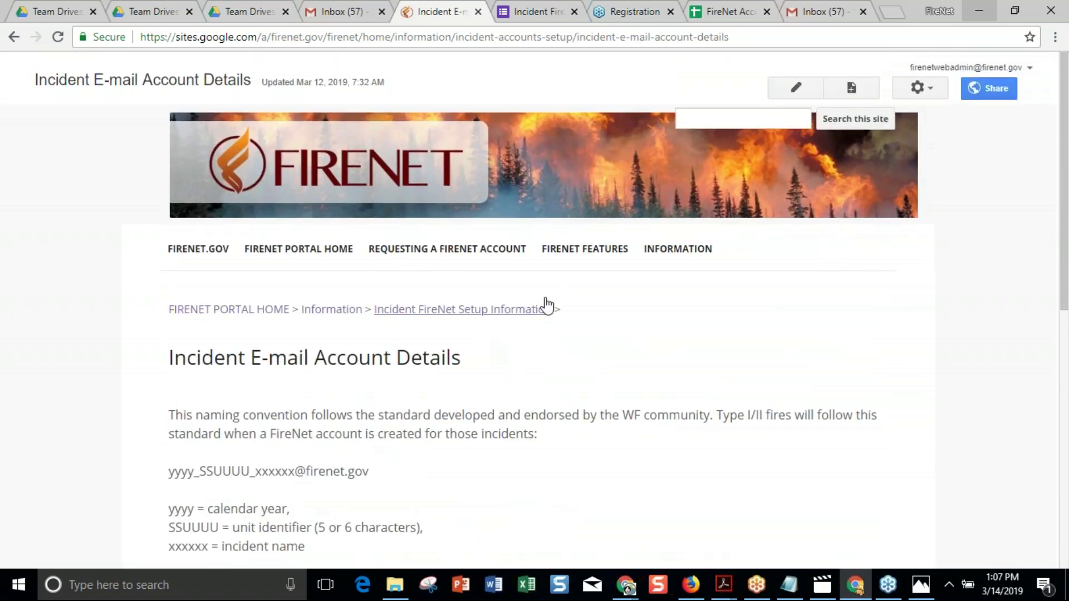
# Go via the Information page to Incident FireNet Setup Information and scroll to Incident Account Request Process.
pyautogui.moveTo(684, 254)
pyautogui.click(334, 310)
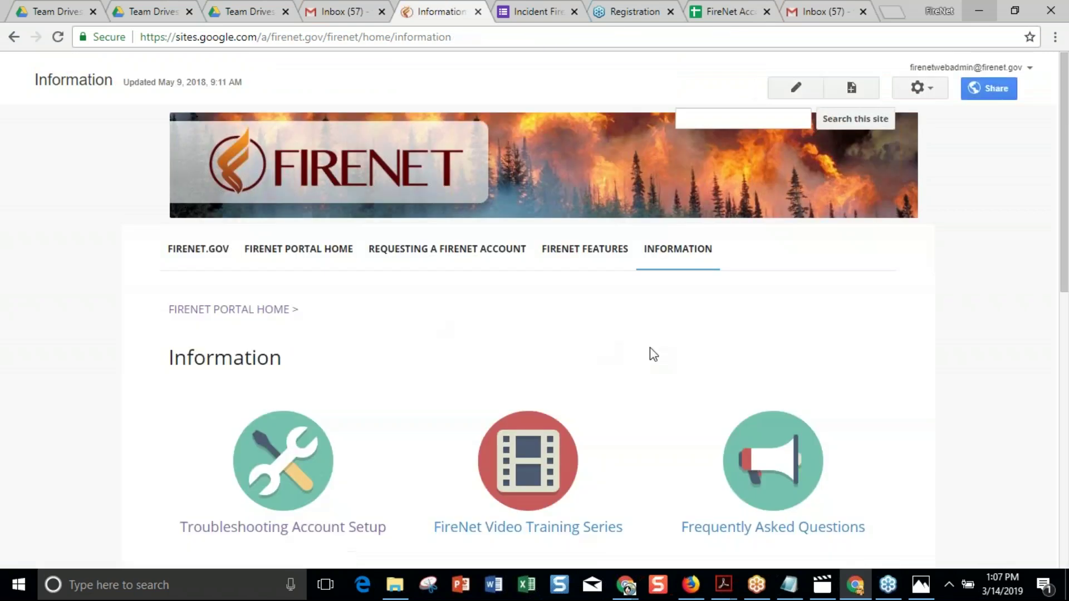
pyautogui.scroll(-1, 652, 354)
pyautogui.moveTo(678, 170)
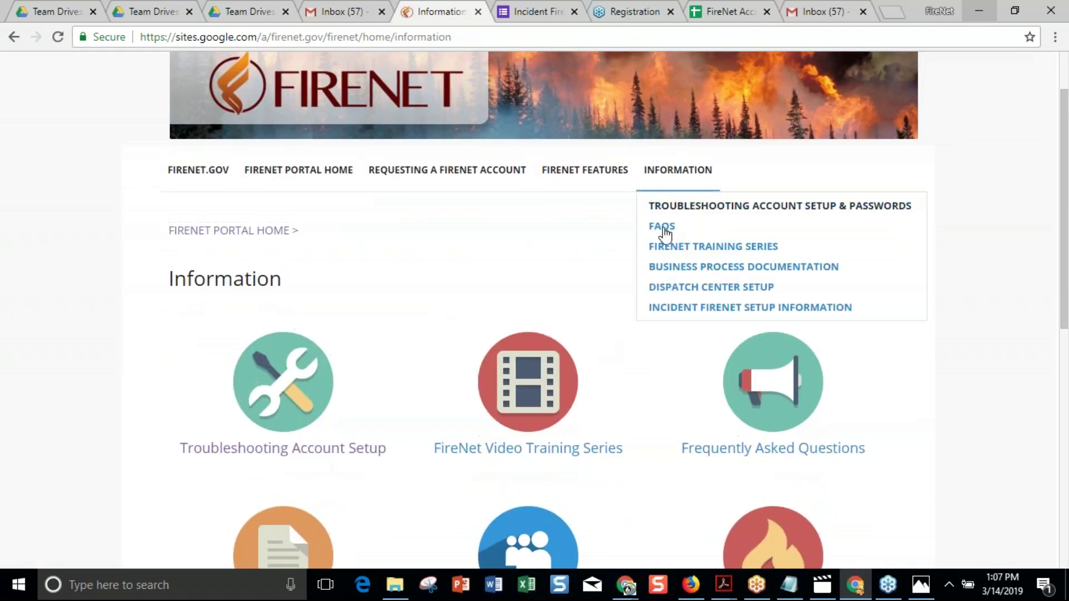
pyautogui.click(669, 308)
pyautogui.scroll(-5, 693, 300)
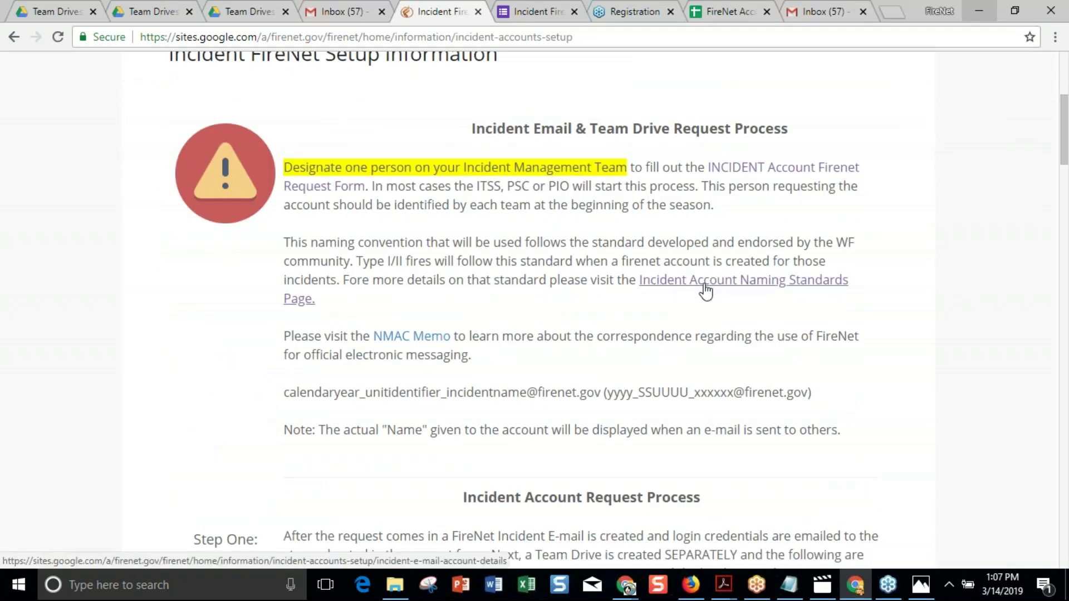
pyautogui.scroll(-2, 711, 321)
pyautogui.scroll(1, 712, 322)
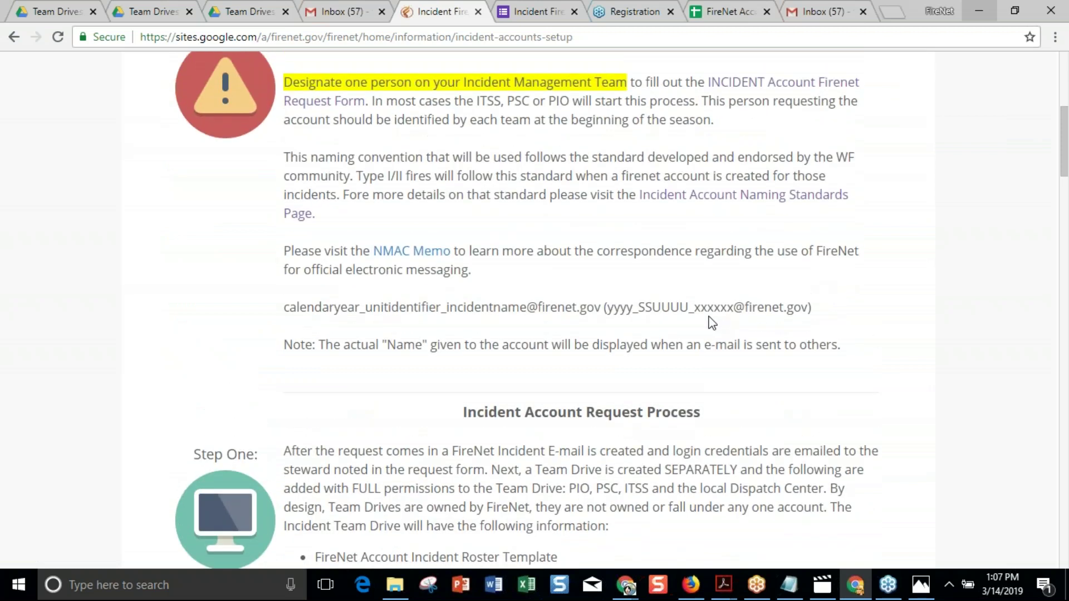
pyautogui.scroll(-3, 711, 322)
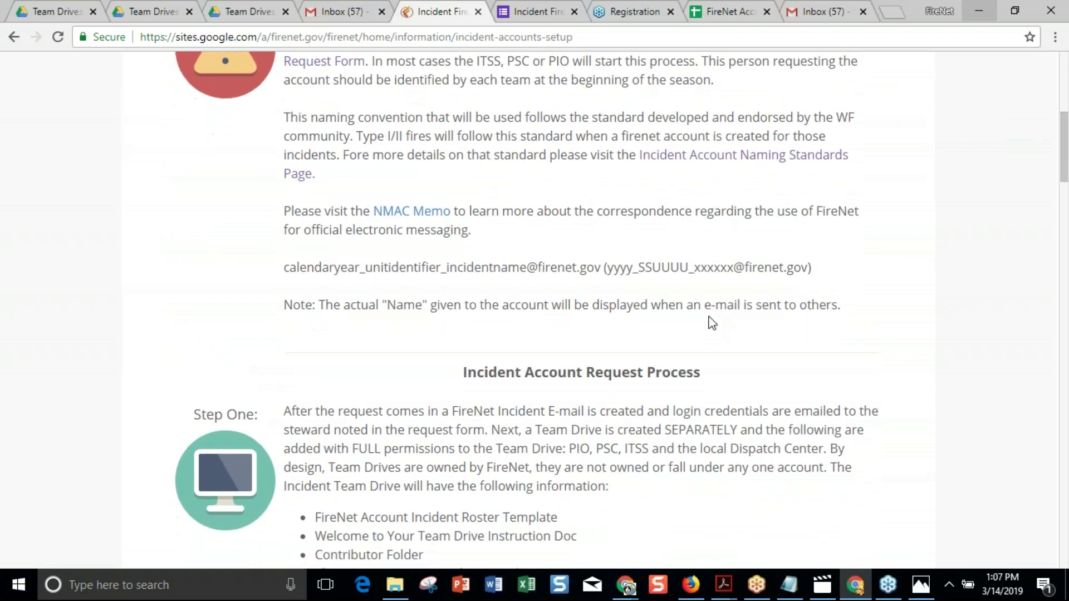
pyautogui.scroll(-3, 712, 322)
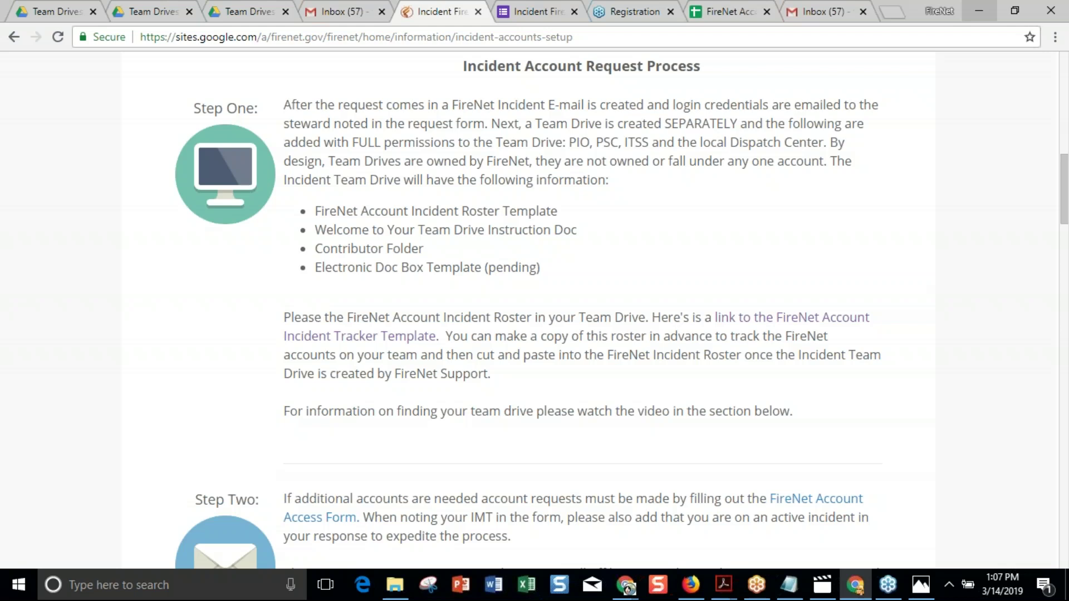
pyautogui.scroll(3, 626, 117)
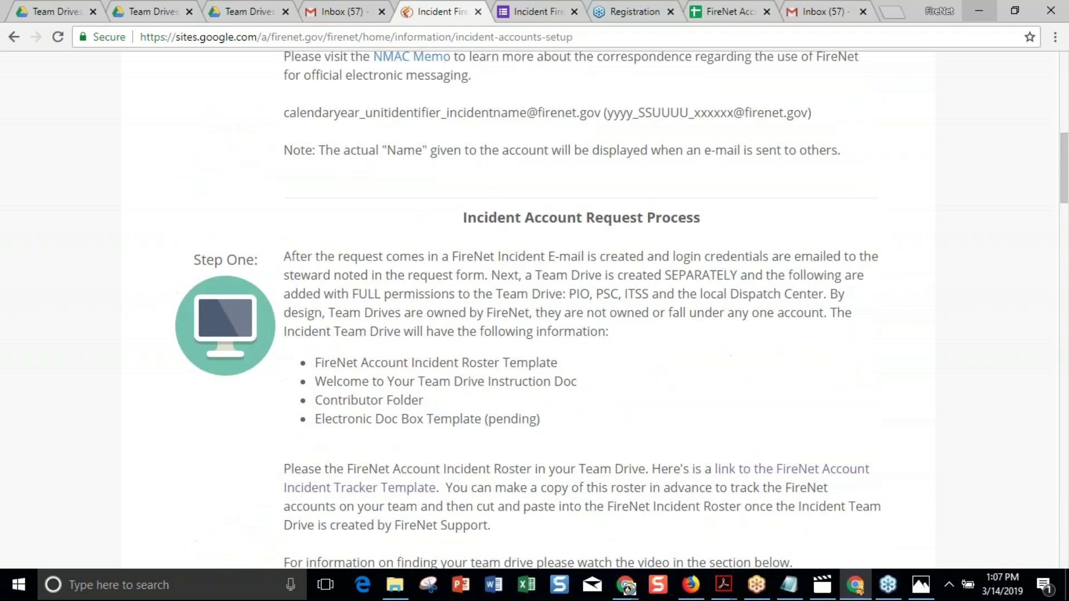
pyautogui.moveTo(620, 114); pyautogui.dragTo(802, 113)
pyautogui.moveTo(604, 114); pyautogui.dragTo(817, 124)
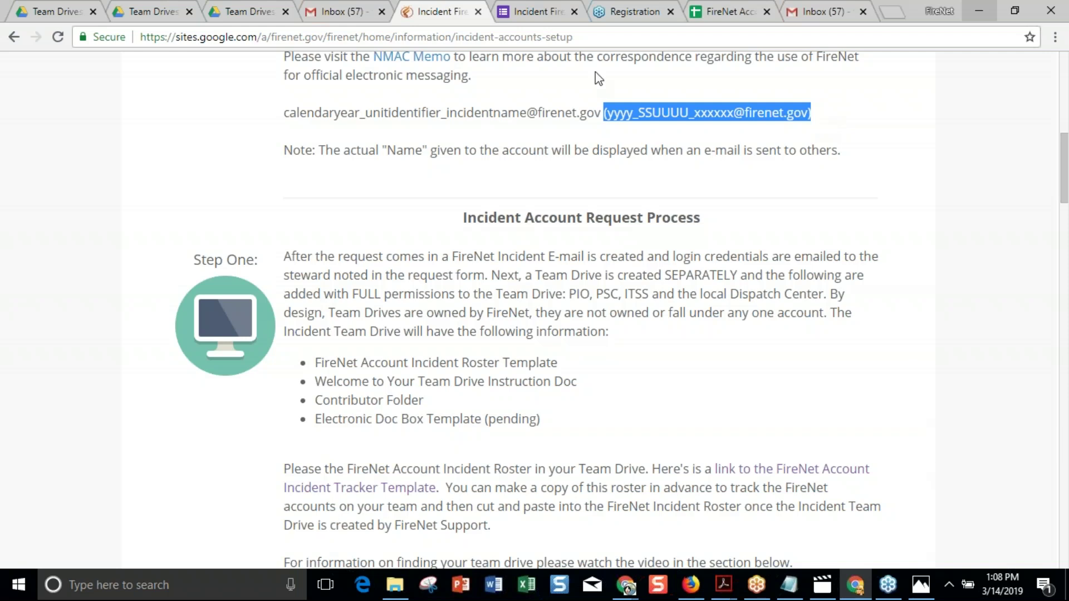
pyautogui.scroll(-1, 692, 301)
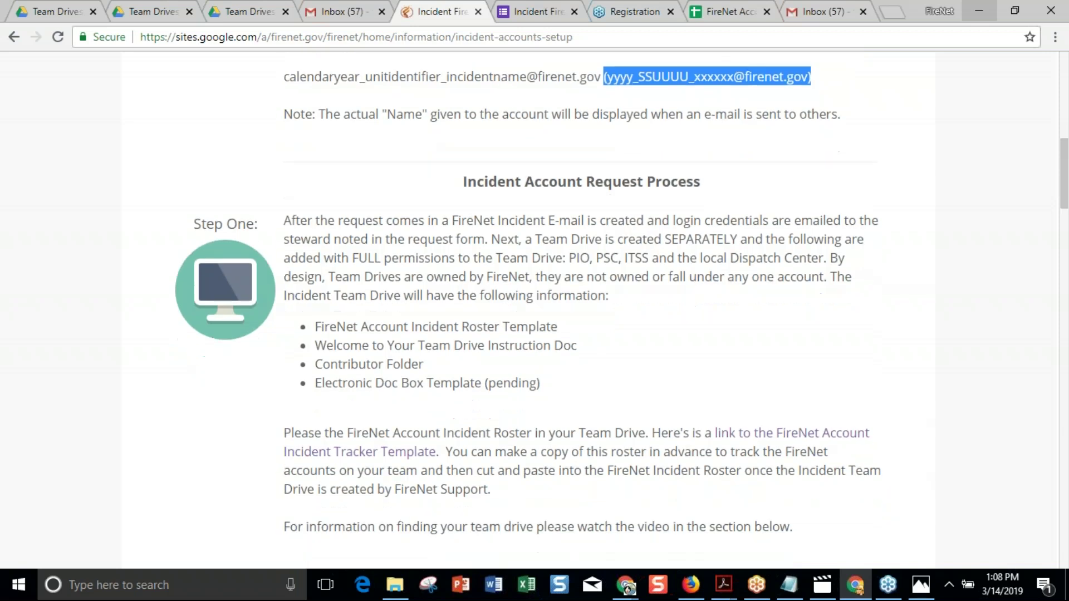
pyautogui.scroll(1, 581, 306)
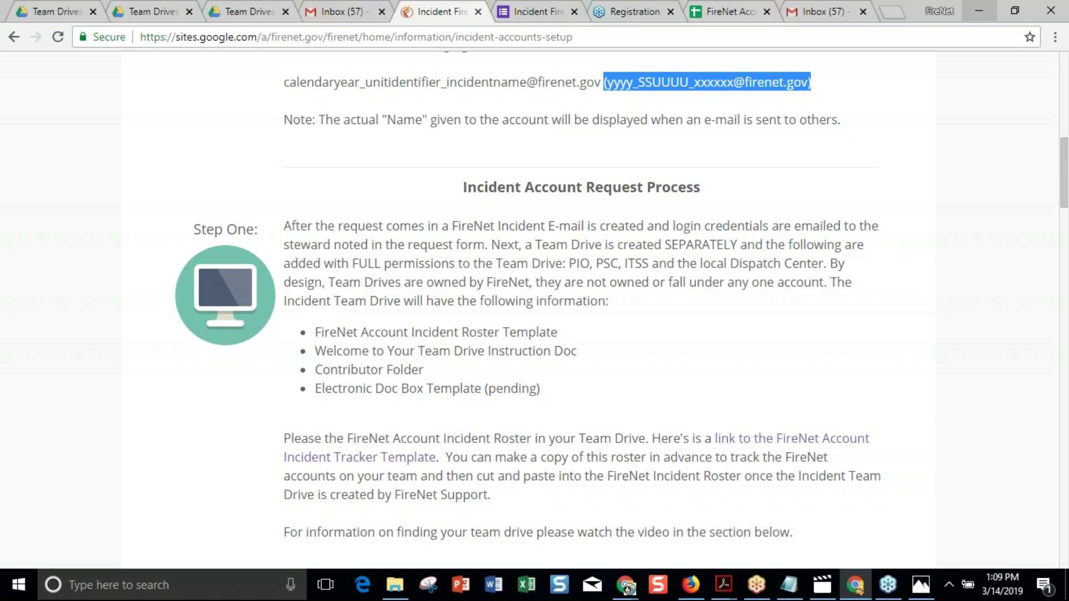
# Switch from the setup page to the Team Drives list in Google Drive.
pyautogui.scroll(-2, 581, 295)
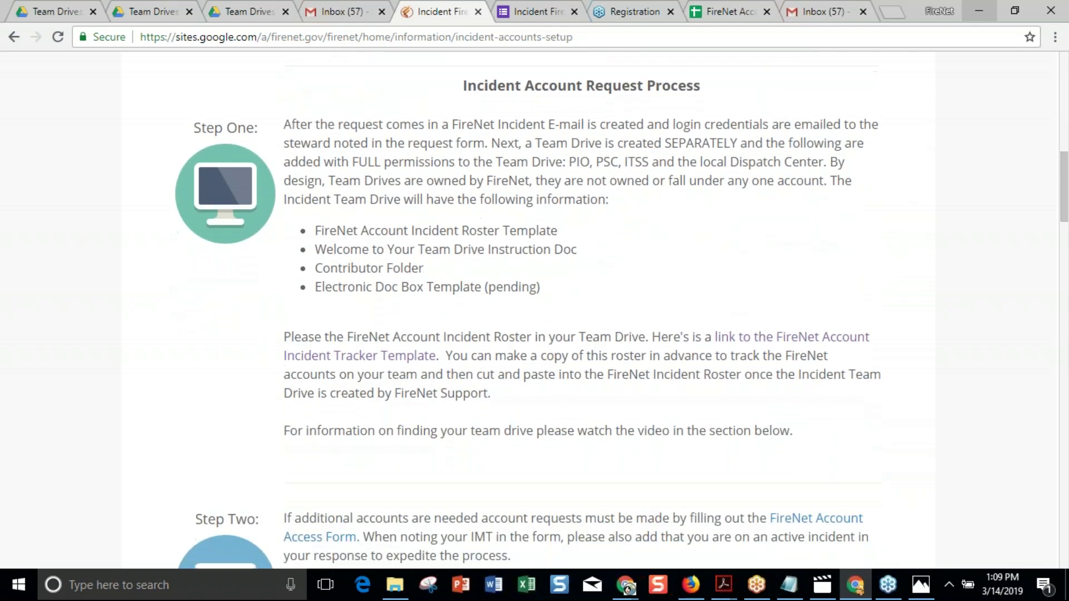
pyautogui.scroll(1, 528, 312)
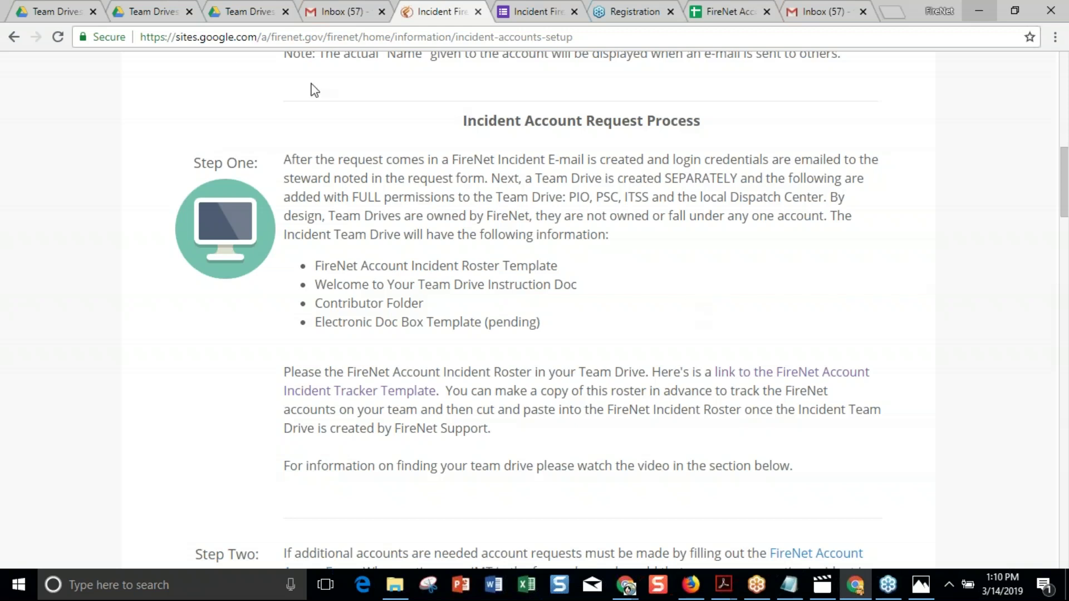
pyautogui.click(54, 13)
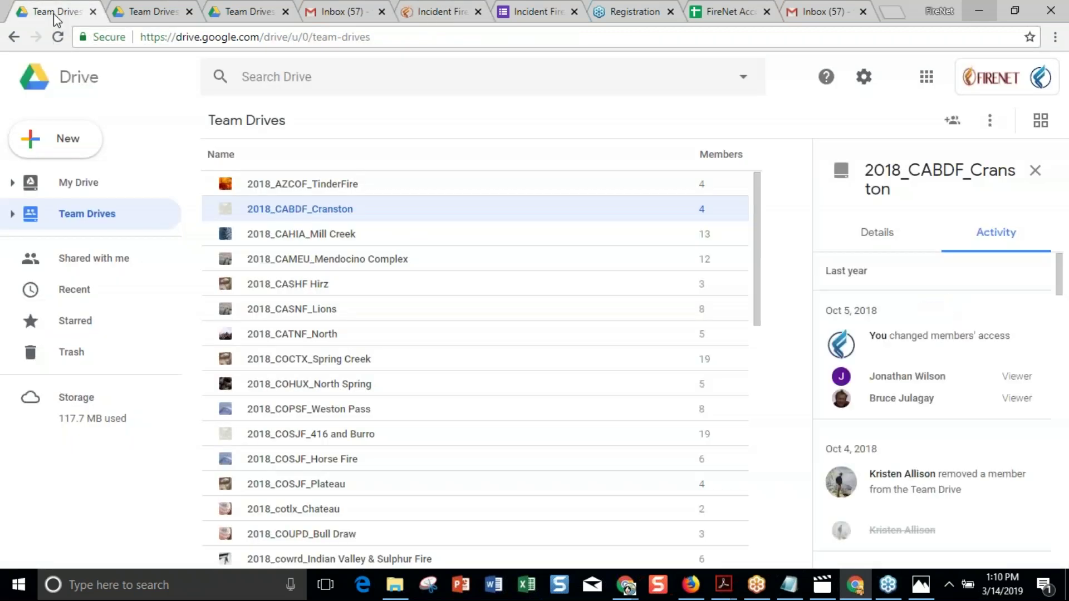
# Open the 2018_CABDF_Cranston team drive from the Team Drives list.
pyautogui.doubleClick(322, 209)
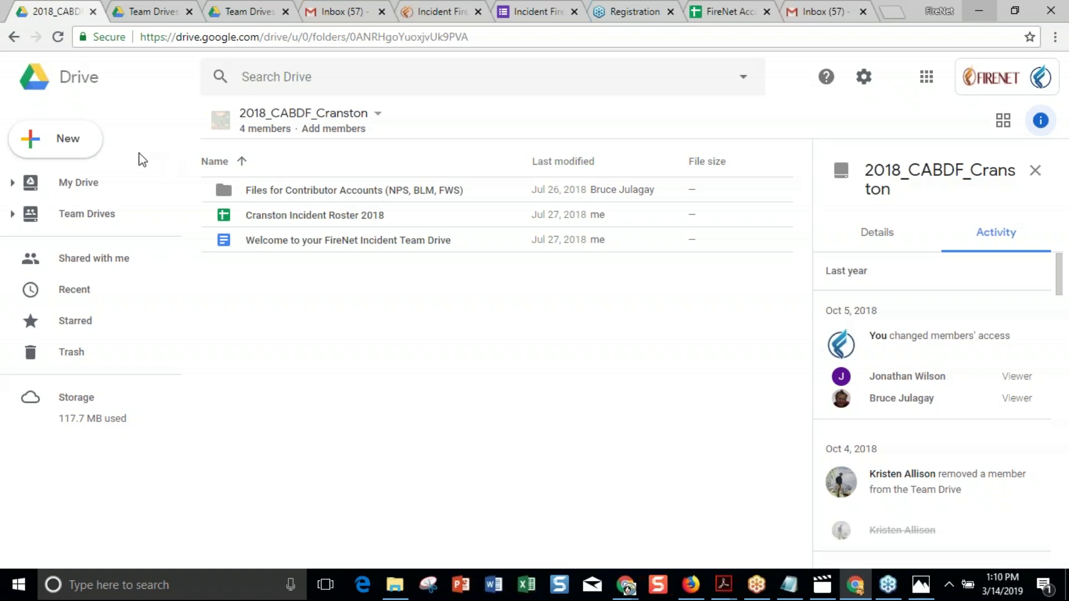
# Browse the Files for Contributor Accounts and Blank Documents folders, then select the drive's welcome document.
pyautogui.doubleClick(295, 194)
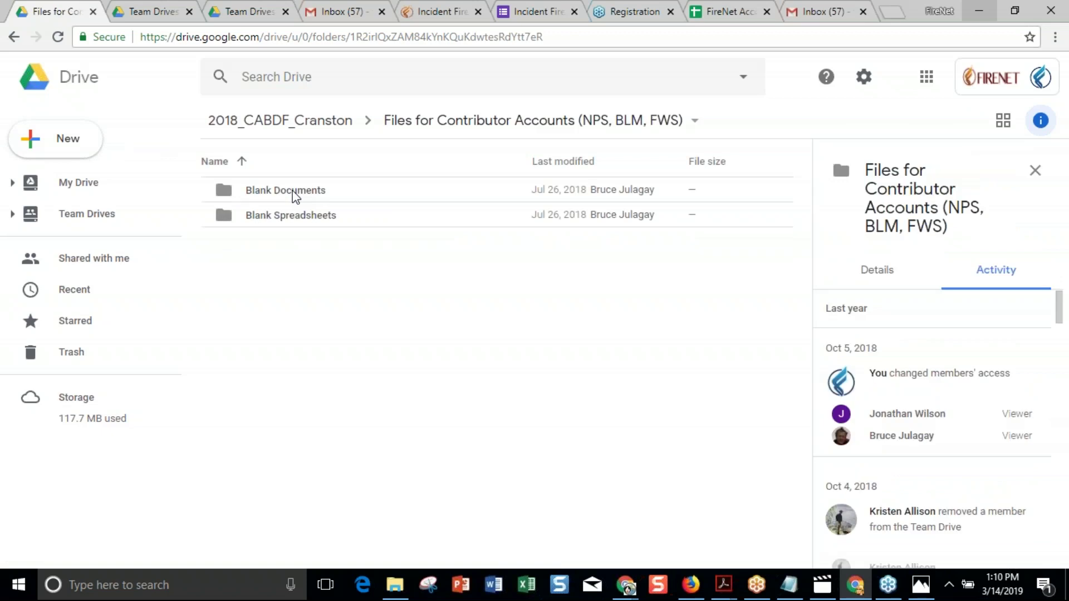
pyautogui.doubleClick(295, 195)
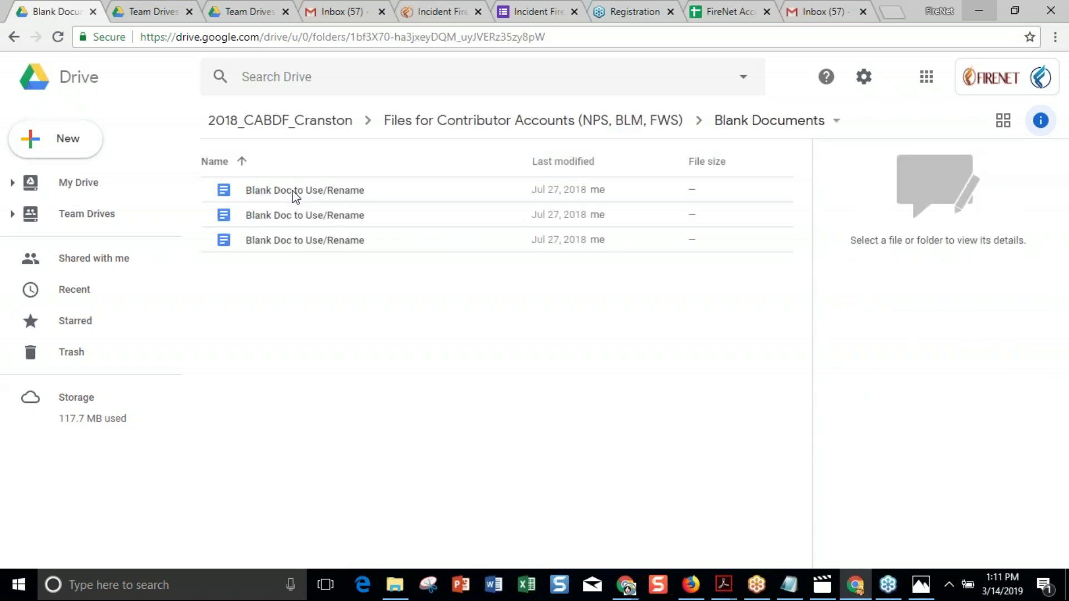
pyautogui.click(320, 125)
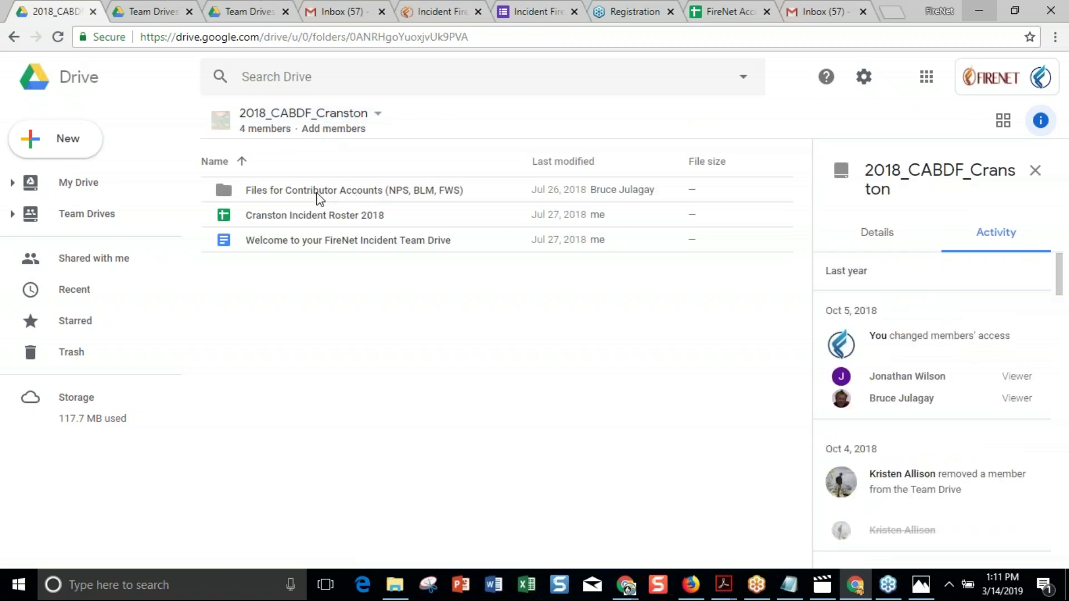
pyautogui.click(328, 245)
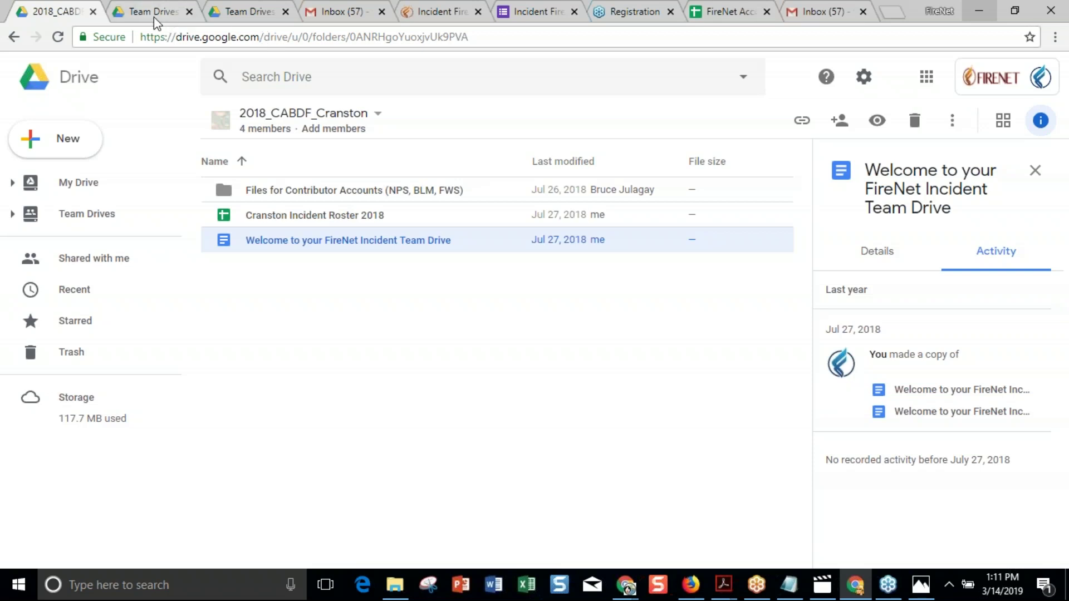
# Return to the FireNet setup page and scroll to Step One's Incident Tracker Template link.
pyautogui.click(451, 12)
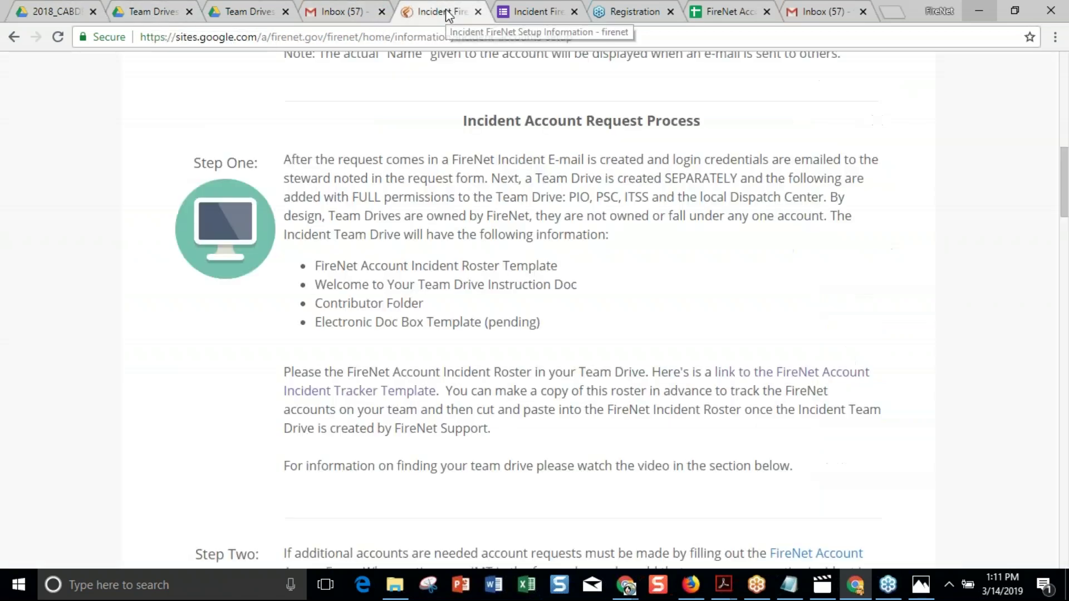
pyautogui.scroll(-2, 678, 297)
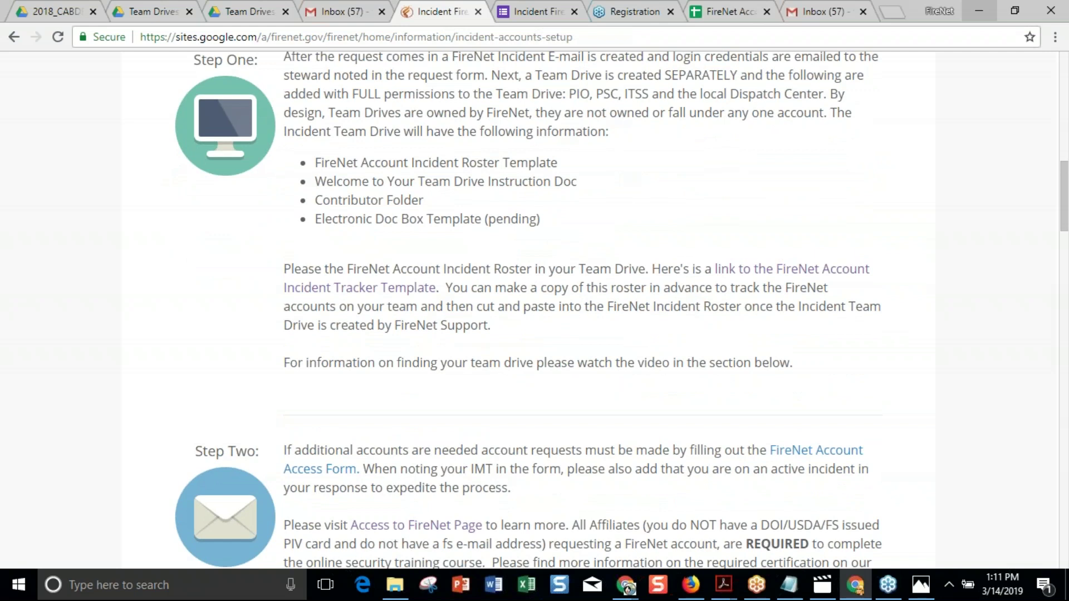
pyautogui.scroll(1, 528, 310)
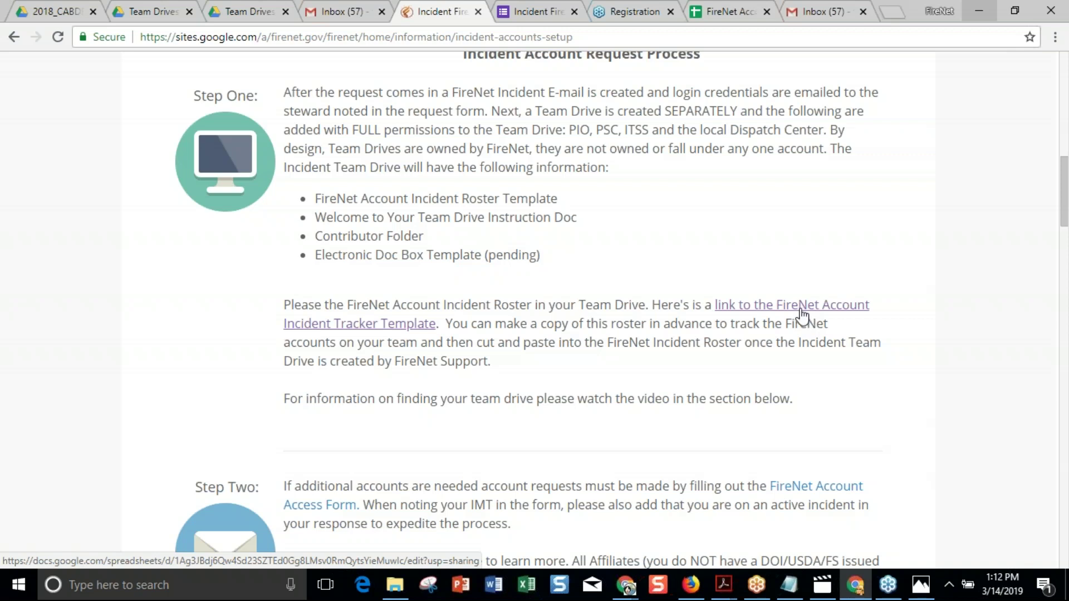
# Open the FireNet Account Incident Tracker Template 2019_DRAFT and copy its B6:F23 entry block.
pyautogui.click(805, 314)
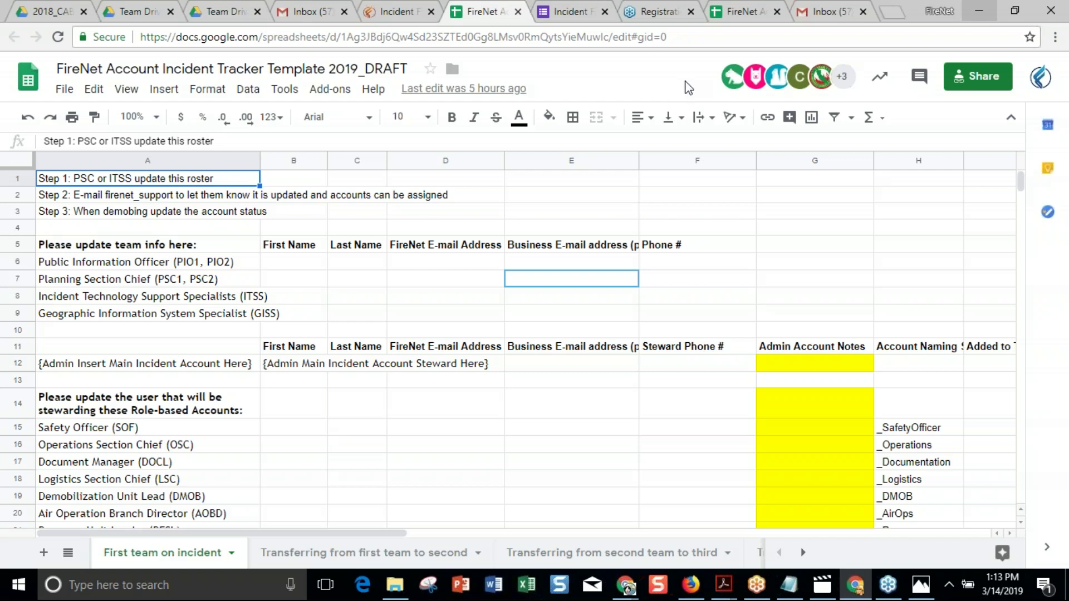
pyautogui.scroll(-1, 706, 271)
pyautogui.scroll(-2, 709, 277)
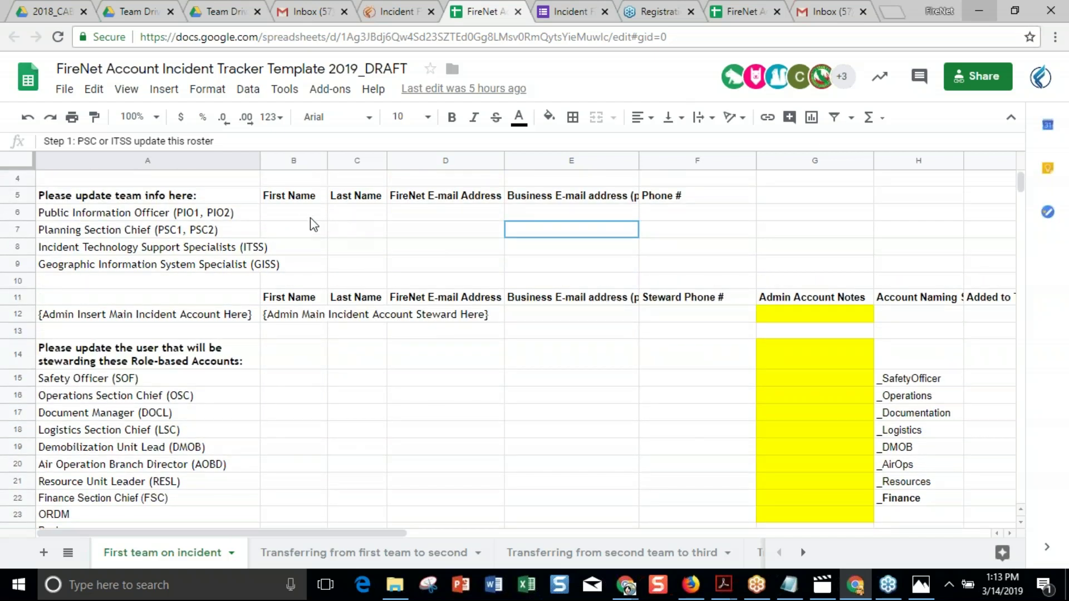
pyautogui.moveTo(298, 215); pyautogui.dragTo(677, 513)
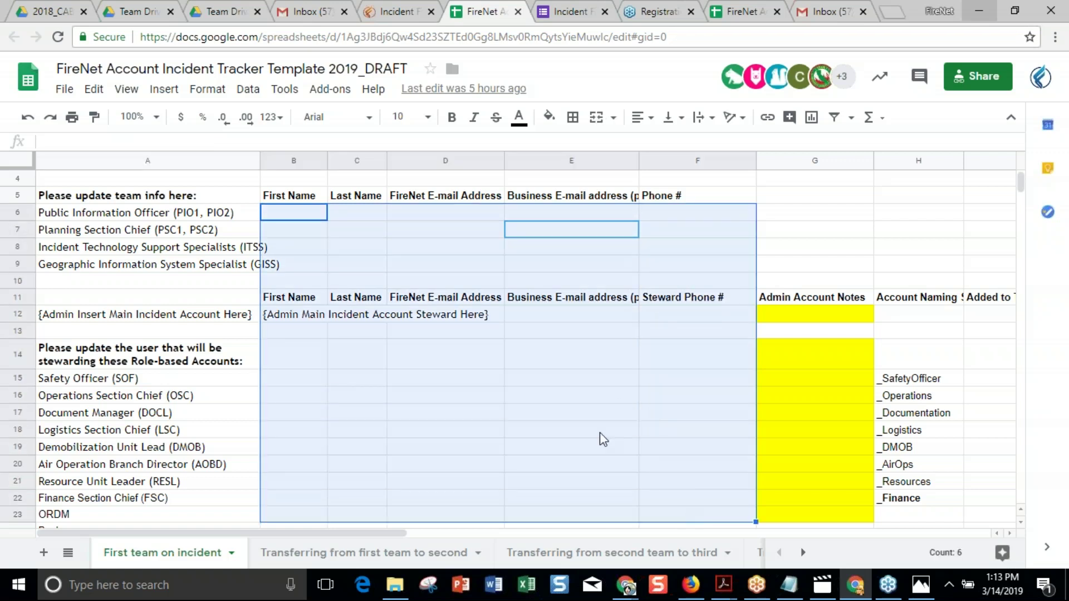
pyautogui.rightClick(595, 430)
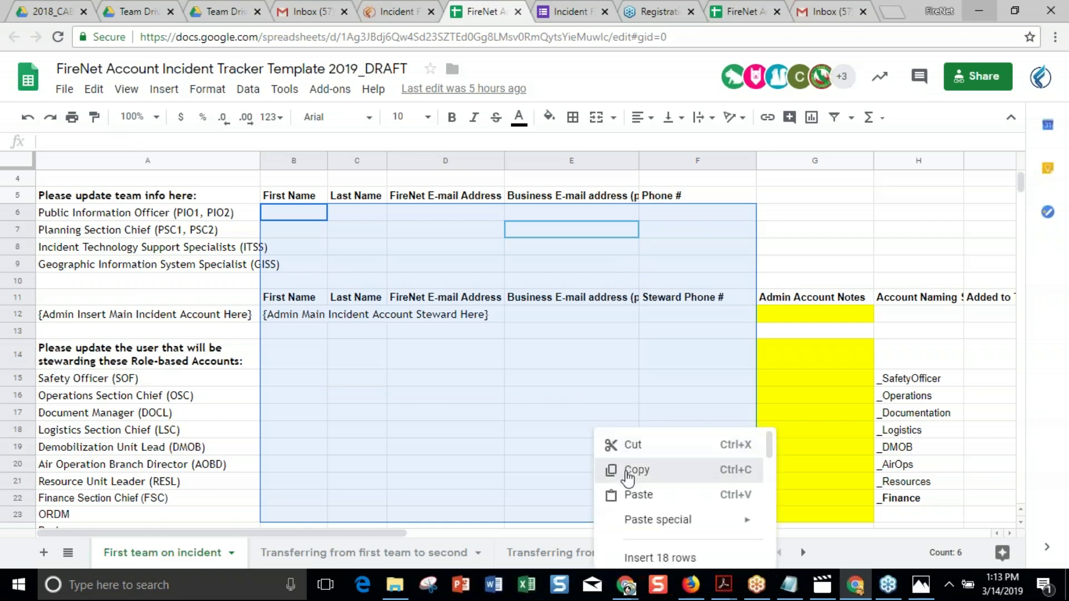
pyautogui.click(630, 470)
# Open Cranston Incident Roster 2018 from the team drive, select cell B6, then return to the template.
pyautogui.click(47, 12)
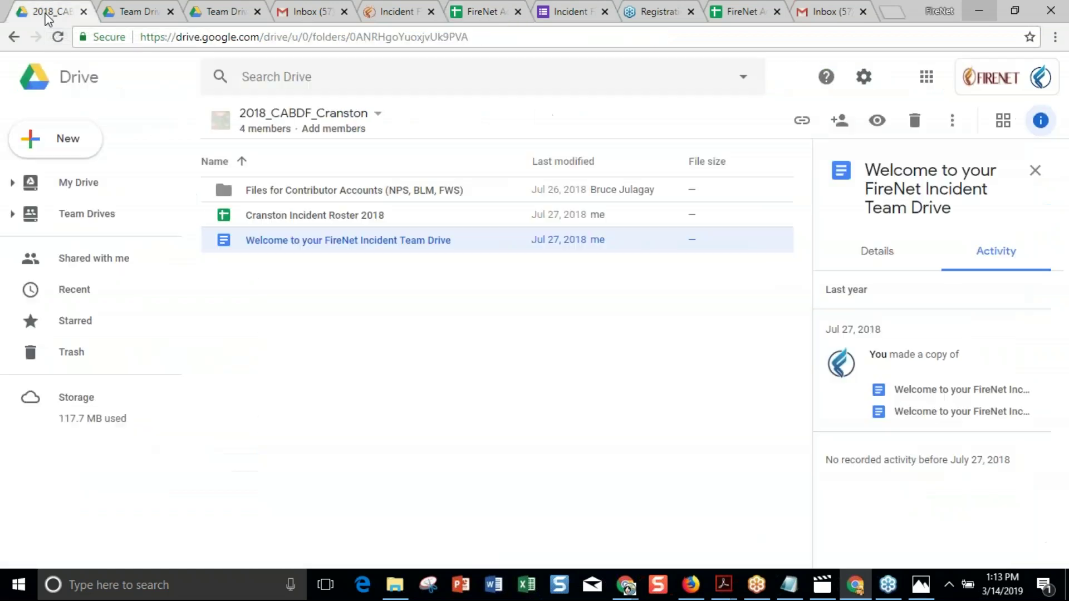
pyautogui.doubleClick(306, 217)
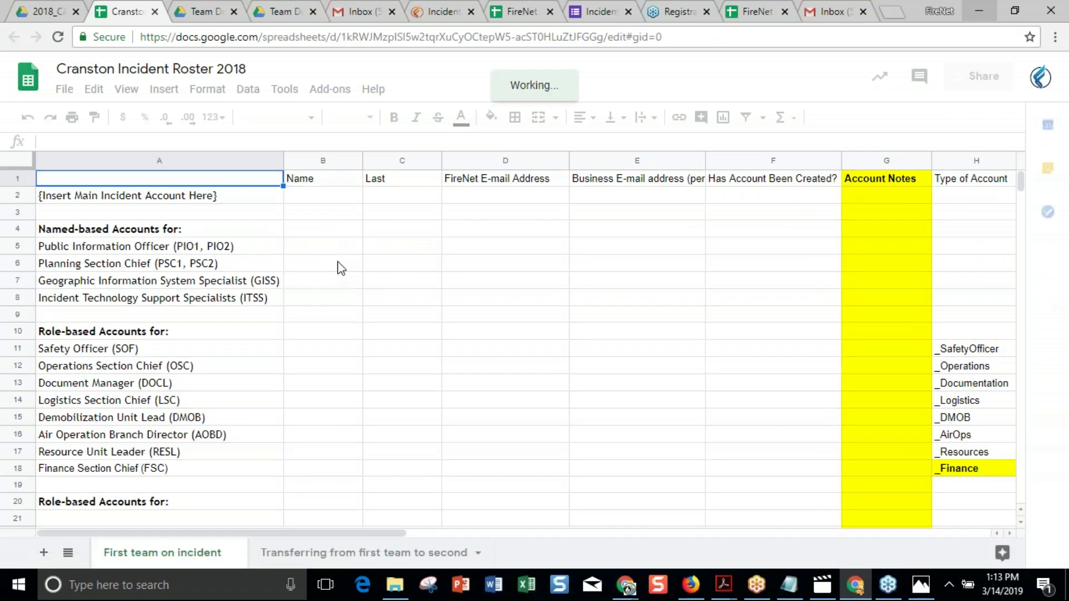
pyautogui.click(341, 268)
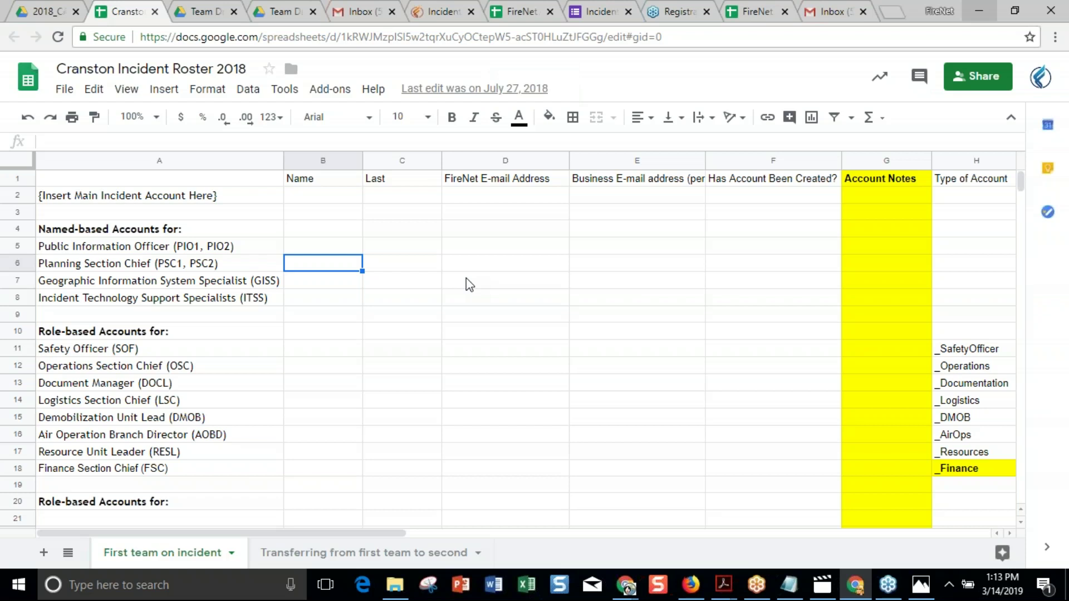
pyautogui.click(750, 16)
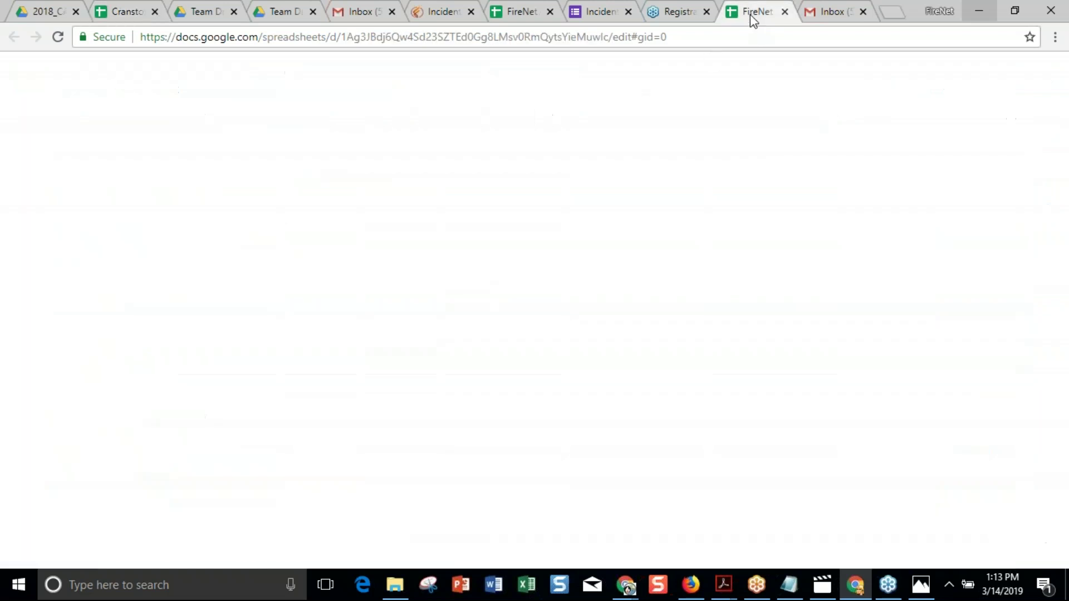
pyautogui.click(318, 297)
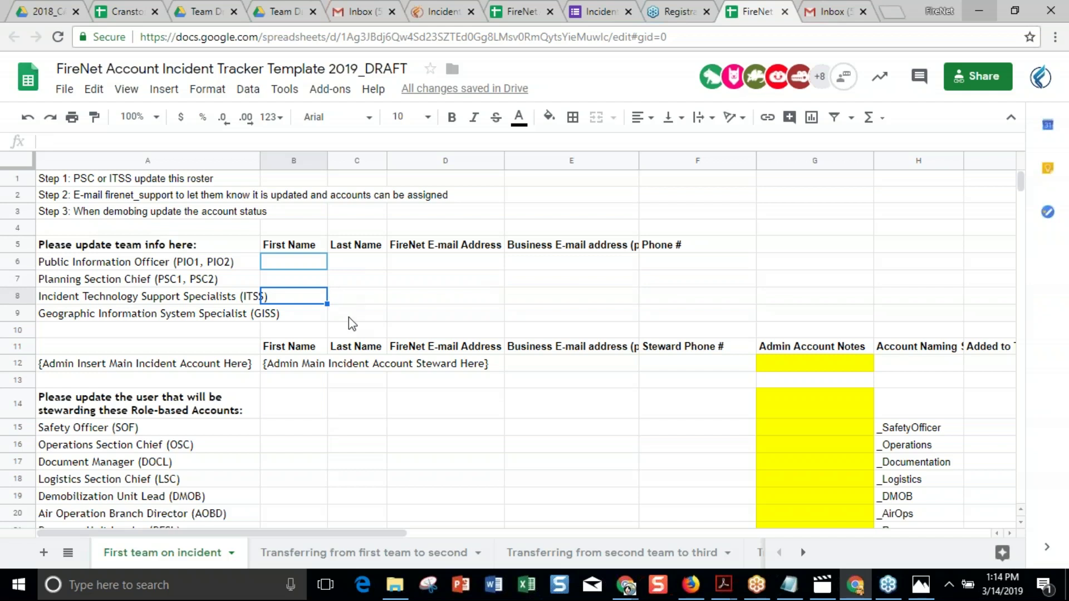
pyautogui.press('Down')
pyautogui.press('Down')
pyautogui.press('Down')
pyautogui.press('Down')
pyautogui.press('Down')
pyautogui.press('Down')
pyautogui.press('Down')
pyautogui.press('Down')
pyautogui.press('Down')
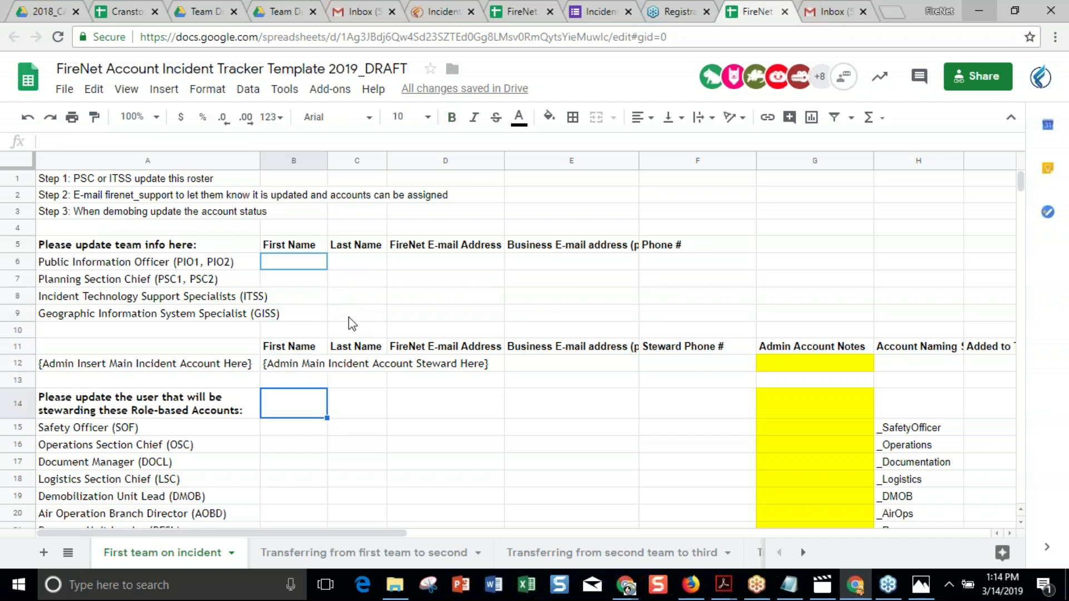
pyautogui.press('Down')
pyautogui.press('Down')
pyautogui.press('Down')
pyautogui.press('Down')
pyautogui.press('Down')
pyautogui.press('Down')
pyautogui.press('Down')
pyautogui.press('Up')
pyautogui.press('Up')
pyautogui.press('Up')
pyautogui.press('Up')
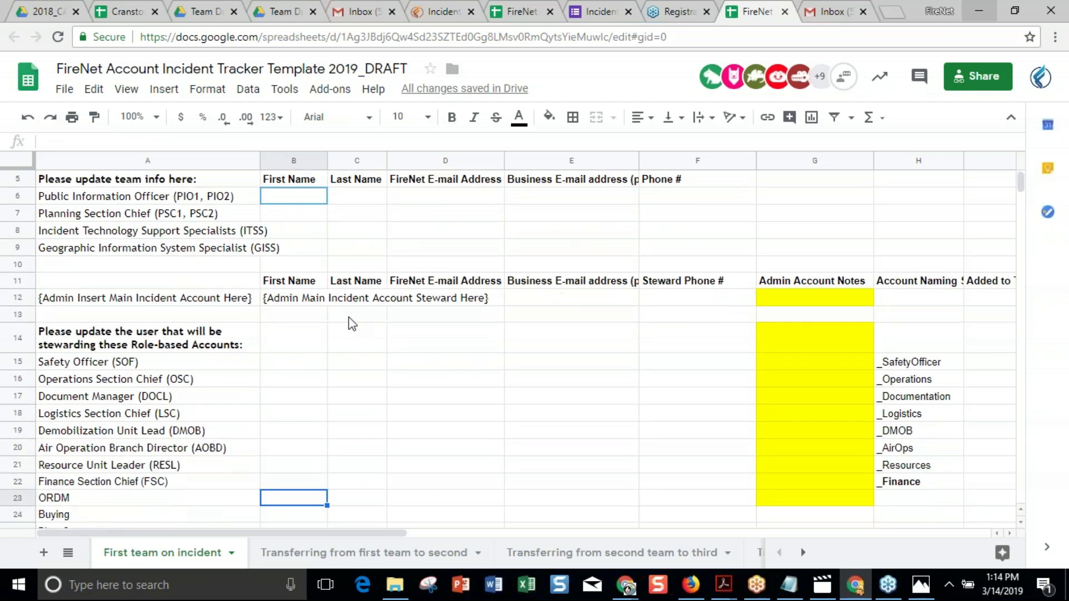
pyautogui.press('Up')
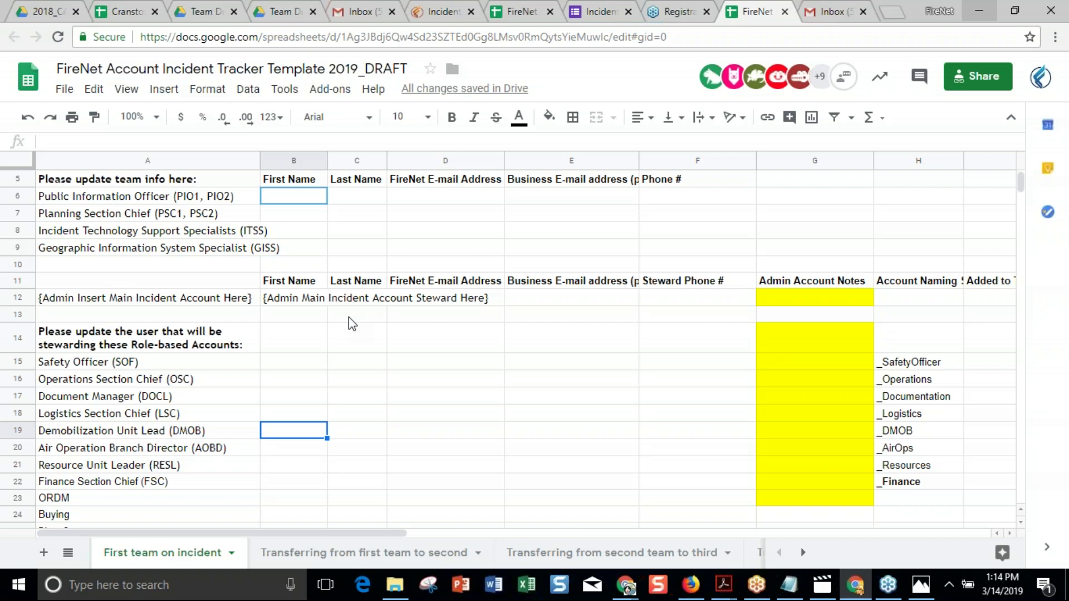
pyautogui.press('Up')
pyautogui.press('Up')
pyautogui.press('Up')
pyautogui.press('Up')
pyautogui.press('Up')
pyautogui.press('Up')
pyautogui.press('Up')
pyautogui.press('Up')
pyautogui.press('Up')
pyautogui.press('Up')
pyautogui.press('Up')
pyautogui.press('Up')
pyautogui.press('Up')
pyautogui.press('Up')
pyautogui.press('Up')
pyautogui.press('Up')
pyautogui.press('Up')
pyautogui.press('Up')
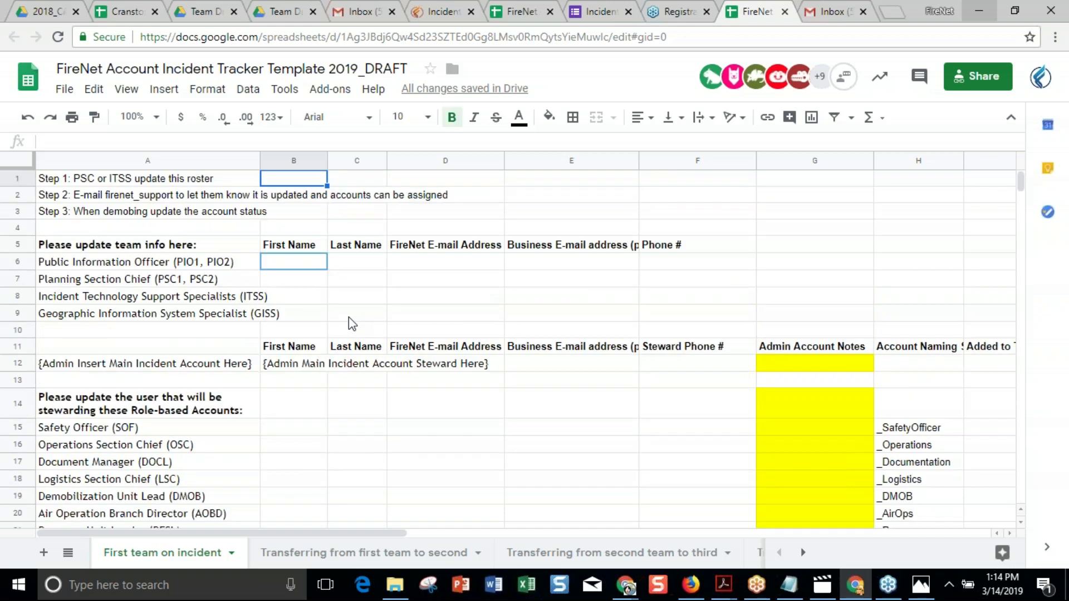
pyautogui.press('Left')
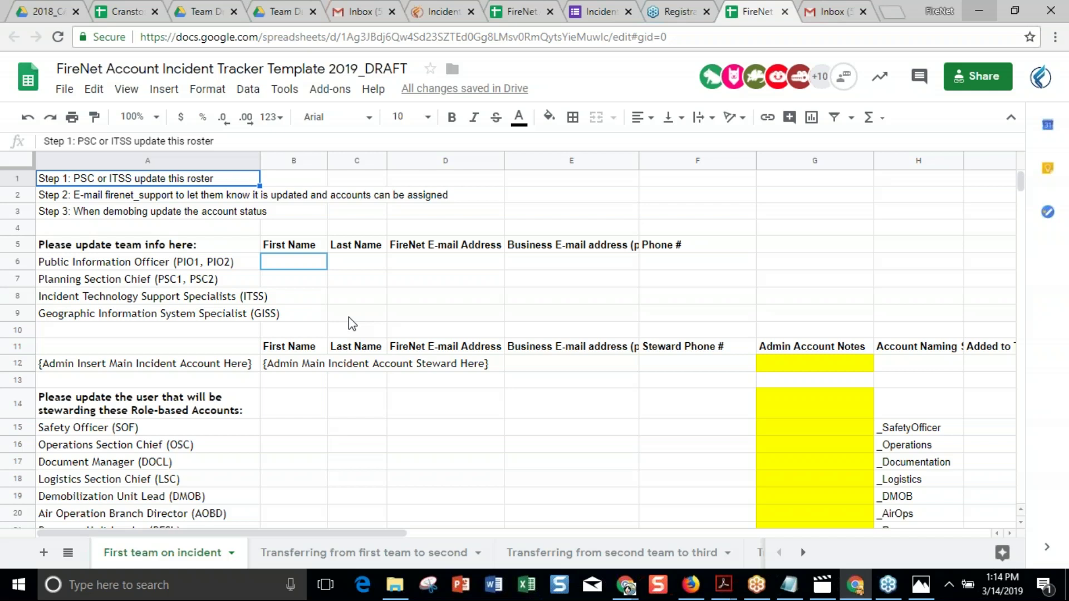
pyautogui.press('Down')
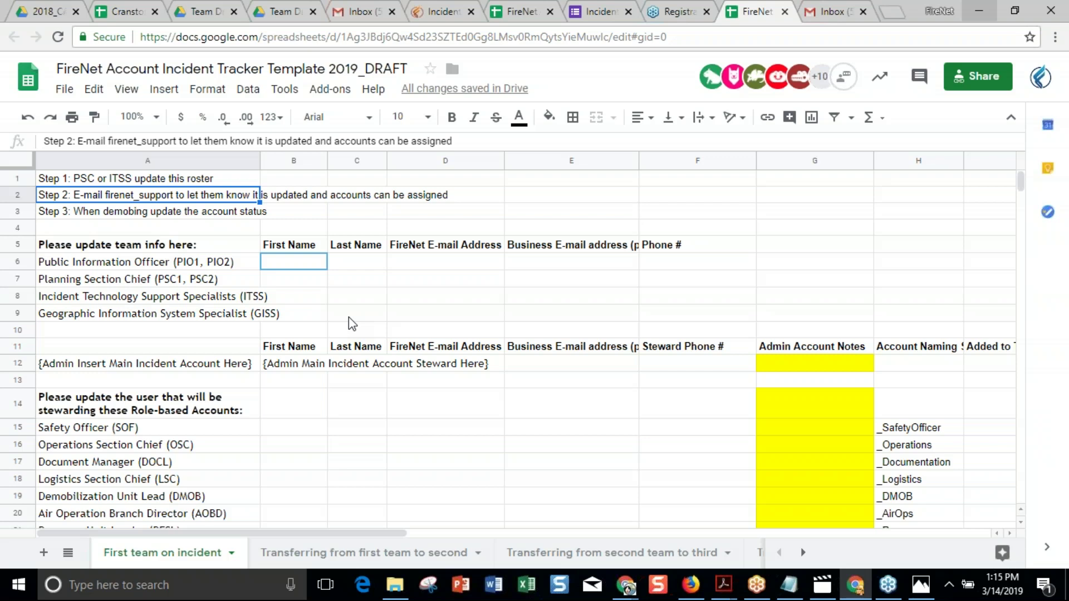
pyautogui.press('Down')
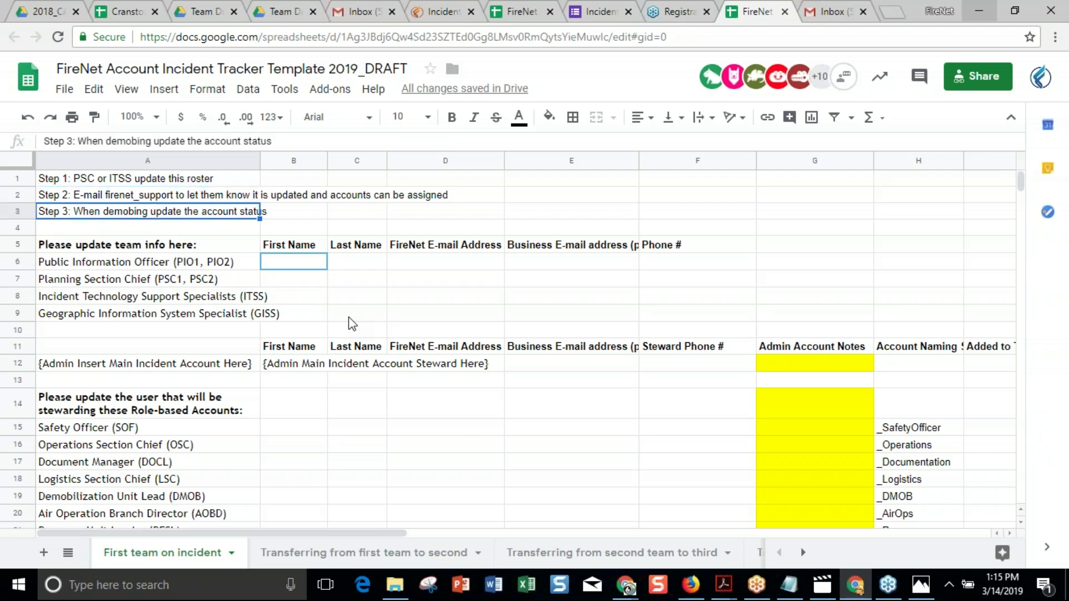
pyautogui.press('Down')
pyautogui.press('Down')
pyautogui.press('Down')
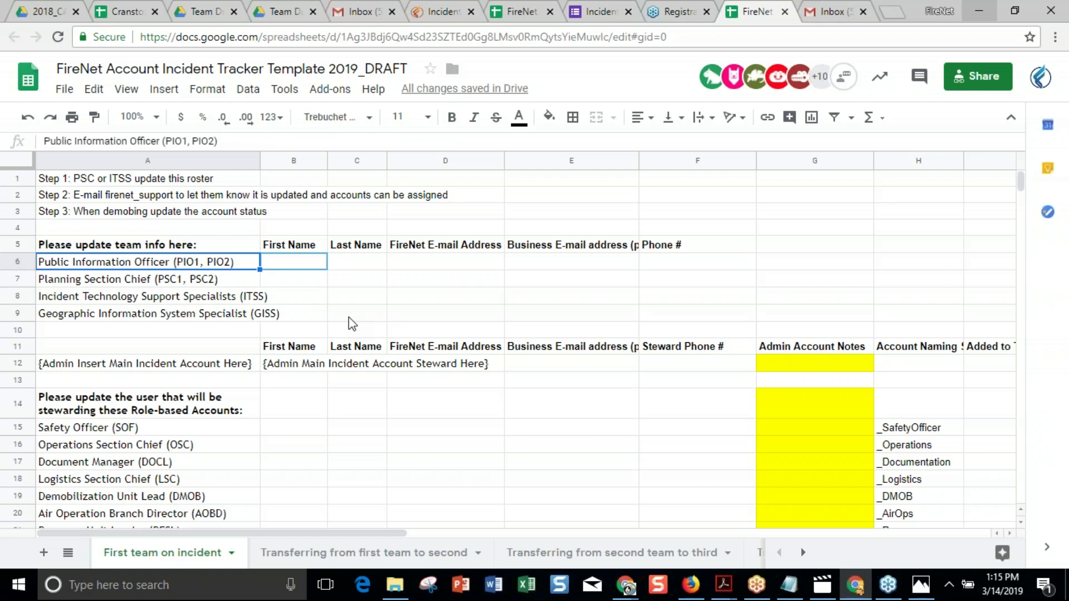
pyautogui.press('Right')
pyautogui.press('Right')
pyautogui.press('Left')
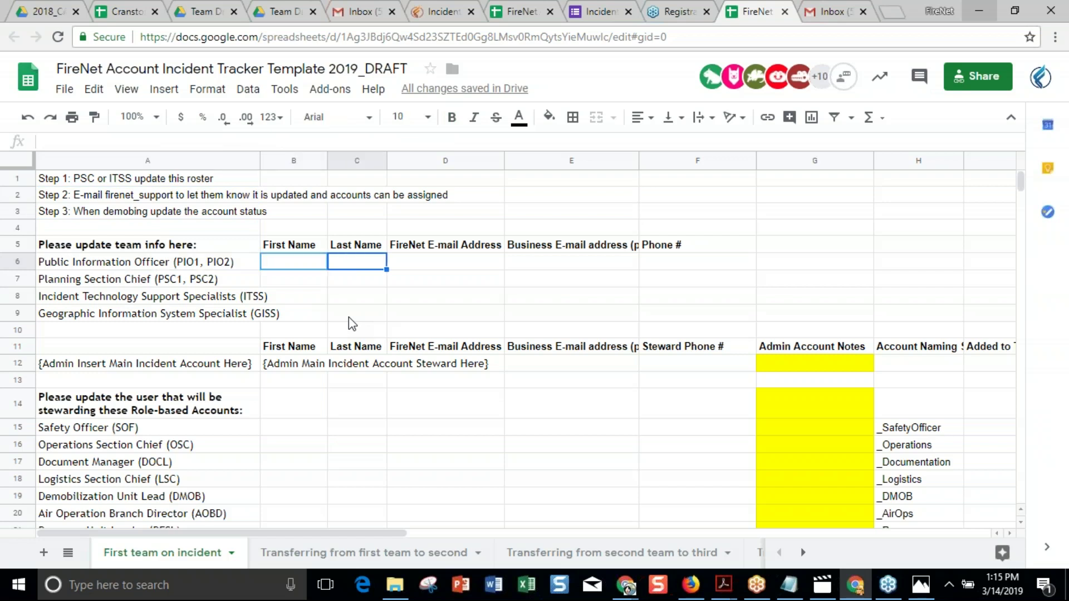
pyautogui.press('Down')
pyautogui.press('Down')
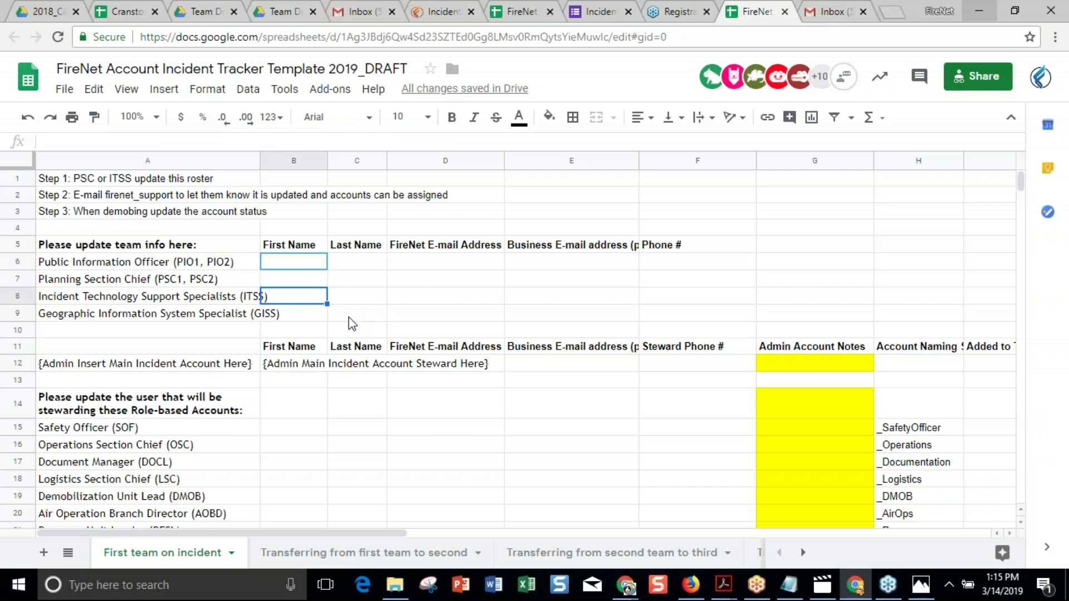
pyautogui.press('Down')
pyautogui.press('Right')
pyautogui.press('Right')
pyautogui.press('Right')
pyautogui.press('Right')
pyautogui.press('Left')
pyautogui.press('Left')
pyautogui.press('Left')
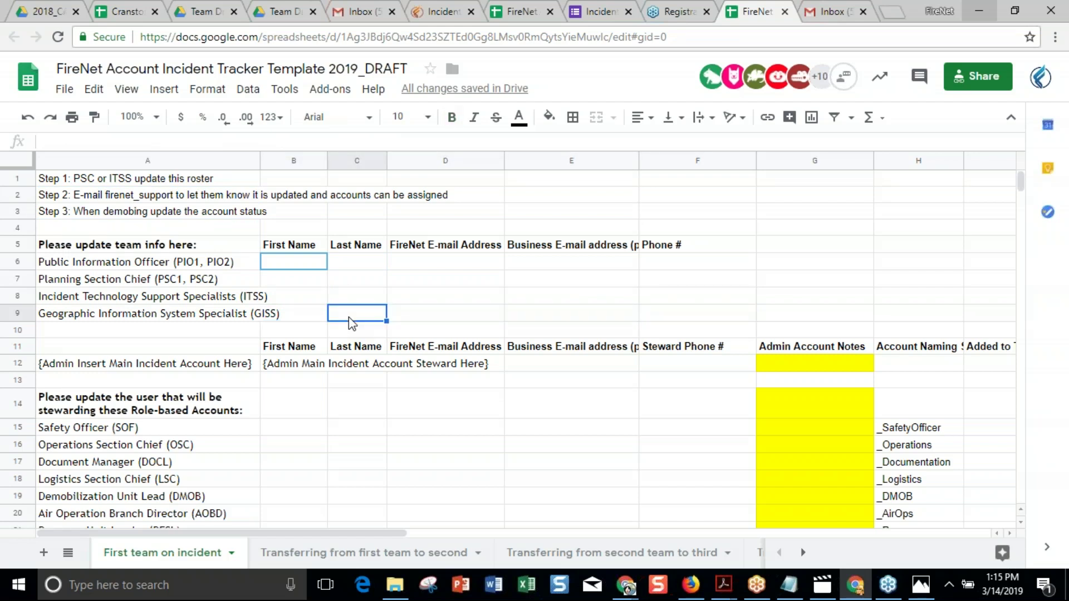
pyautogui.click(285, 274)
pyautogui.moveTo(287, 262)
pyautogui.mouseDown()
pyautogui.moveTo(557, 350)
pyautogui.moveTo(557, 331)
pyautogui.moveTo(663, 334)
pyautogui.moveTo(667, 320)
pyautogui.mouseUp()
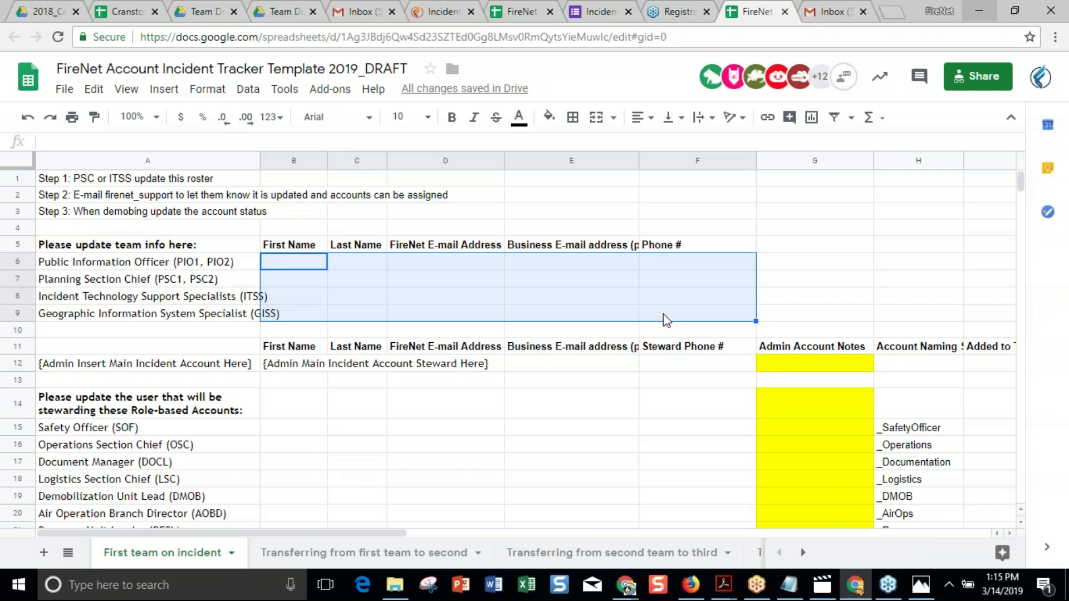
pyautogui.click(316, 301)
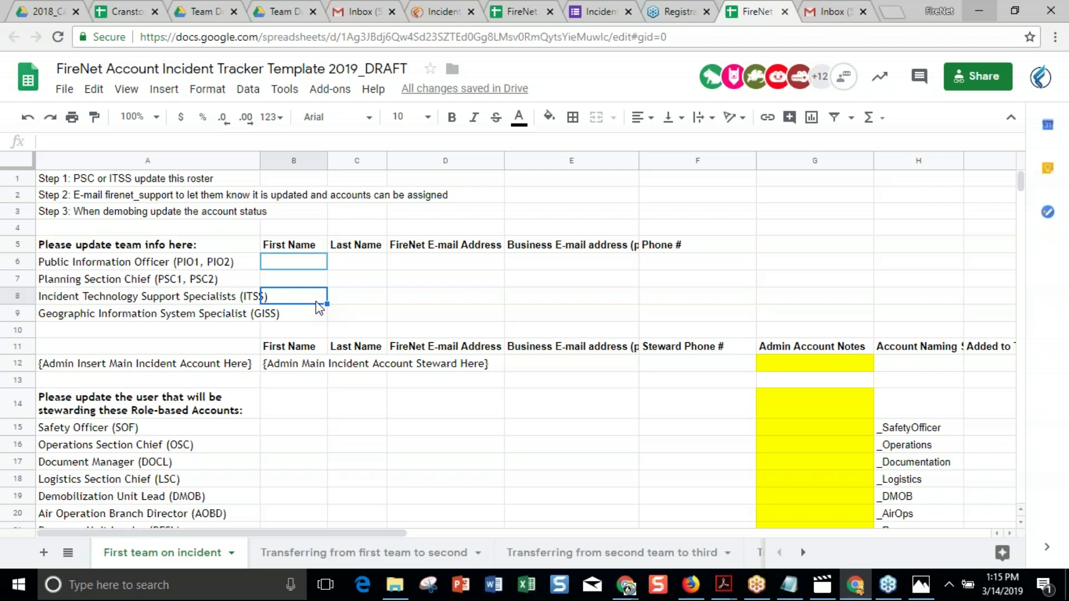
pyautogui.press('Down')
pyautogui.press('Down')
pyautogui.press('Down')
pyautogui.press('Down')
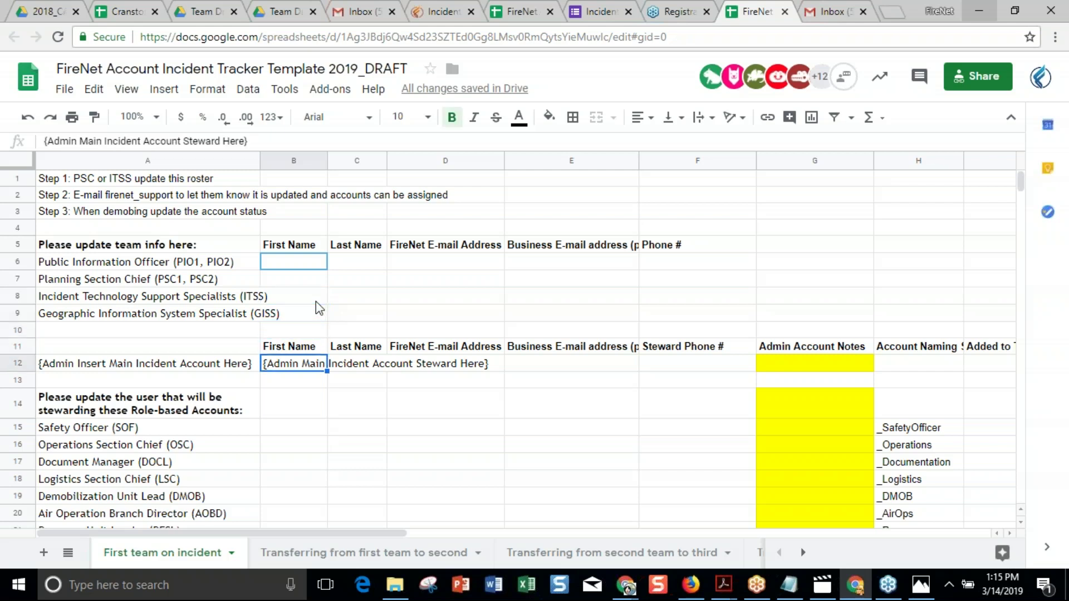
pyautogui.press('Left')
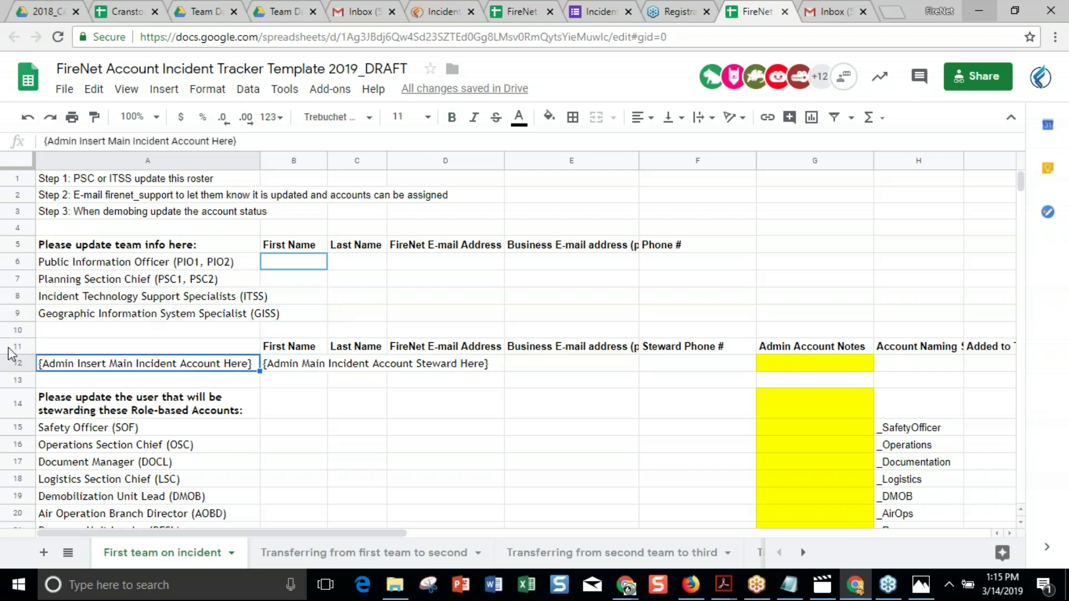
pyautogui.click(18, 363)
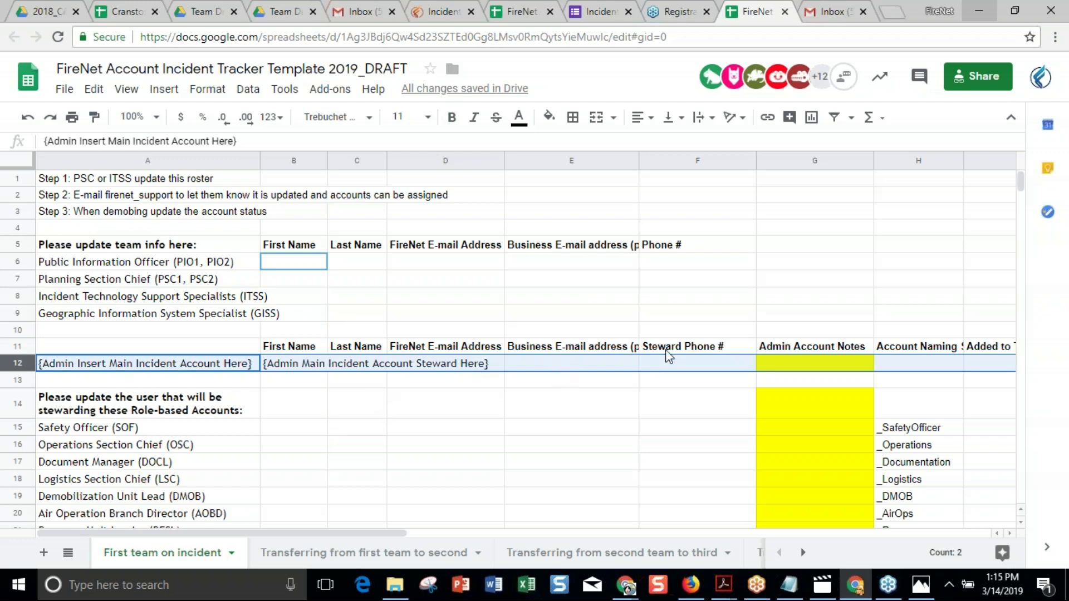
pyautogui.click(167, 367)
pyautogui.click(344, 411)
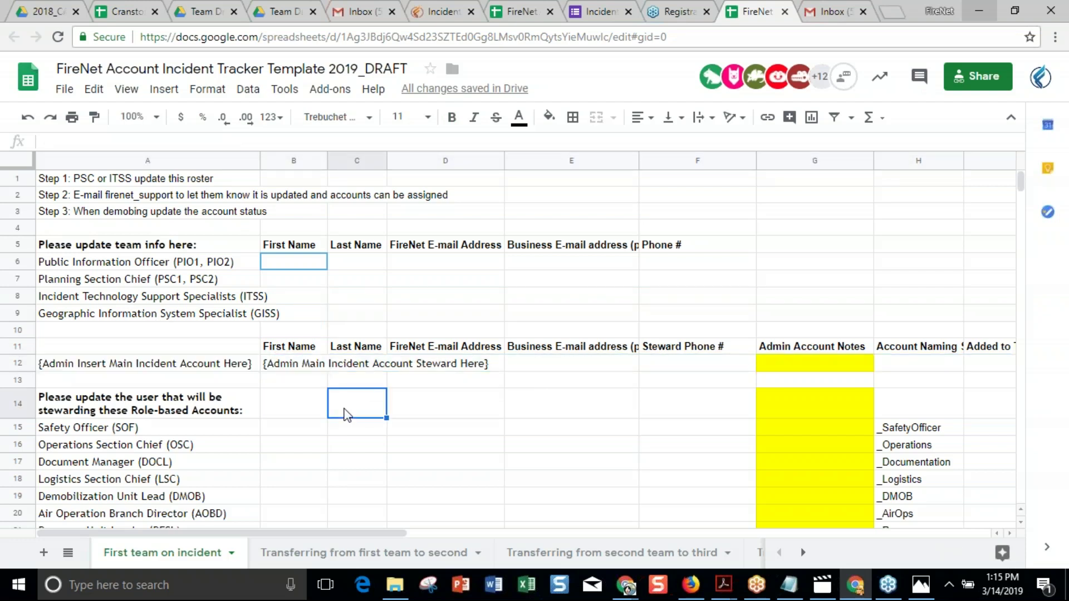
pyautogui.click(295, 365)
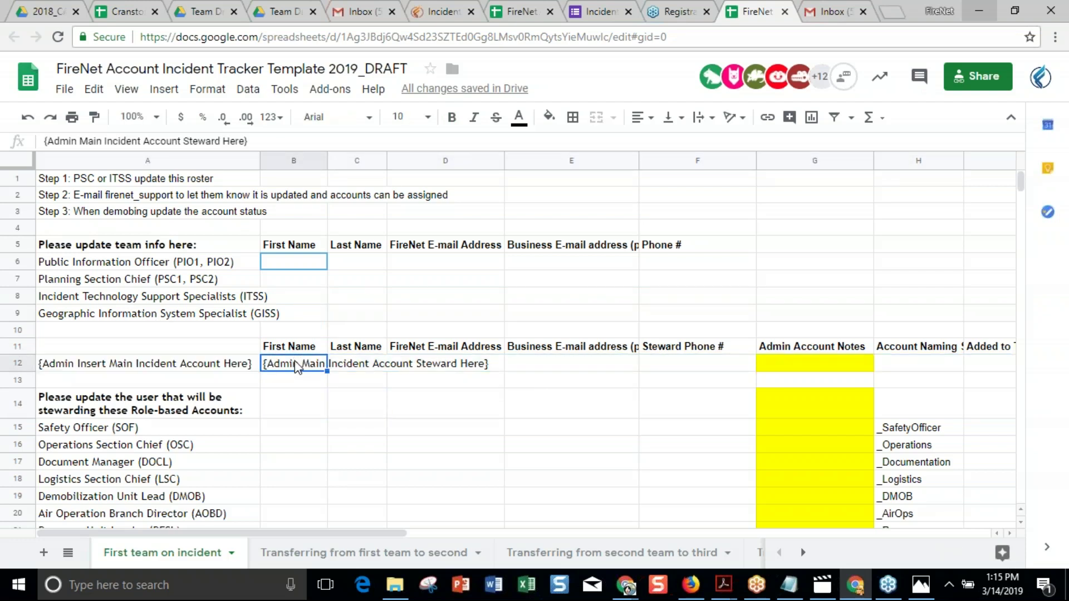
pyautogui.click(19, 368)
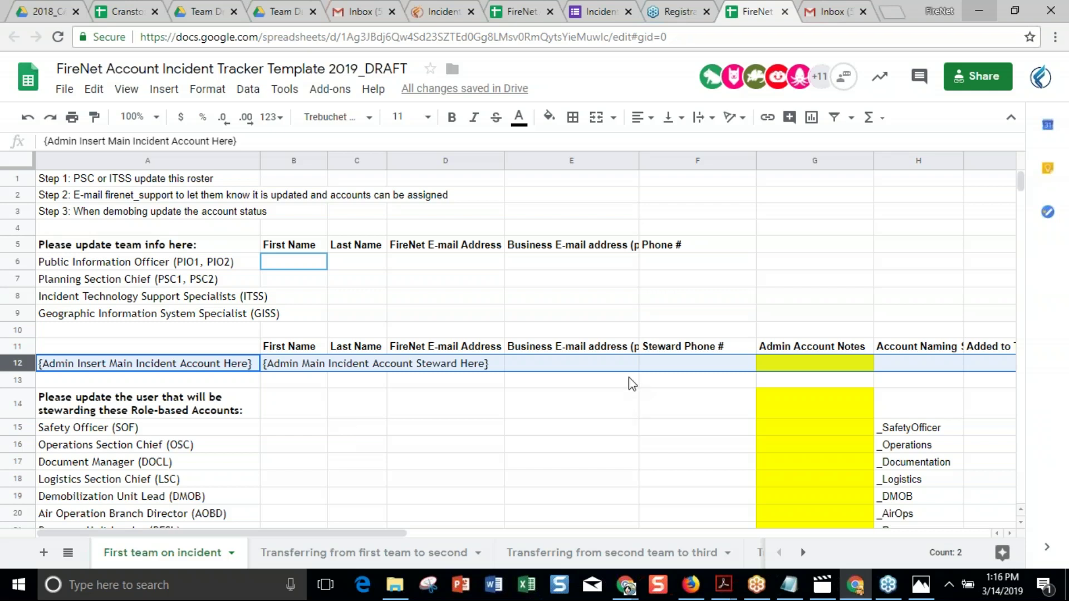
pyautogui.click(588, 365)
pyautogui.click(509, 443)
pyautogui.press('Down')
pyautogui.press('Down')
pyautogui.press('Down')
pyautogui.press('Down')
pyautogui.press('Down')
pyautogui.press('Down')
pyautogui.press('Down')
pyautogui.press('Down')
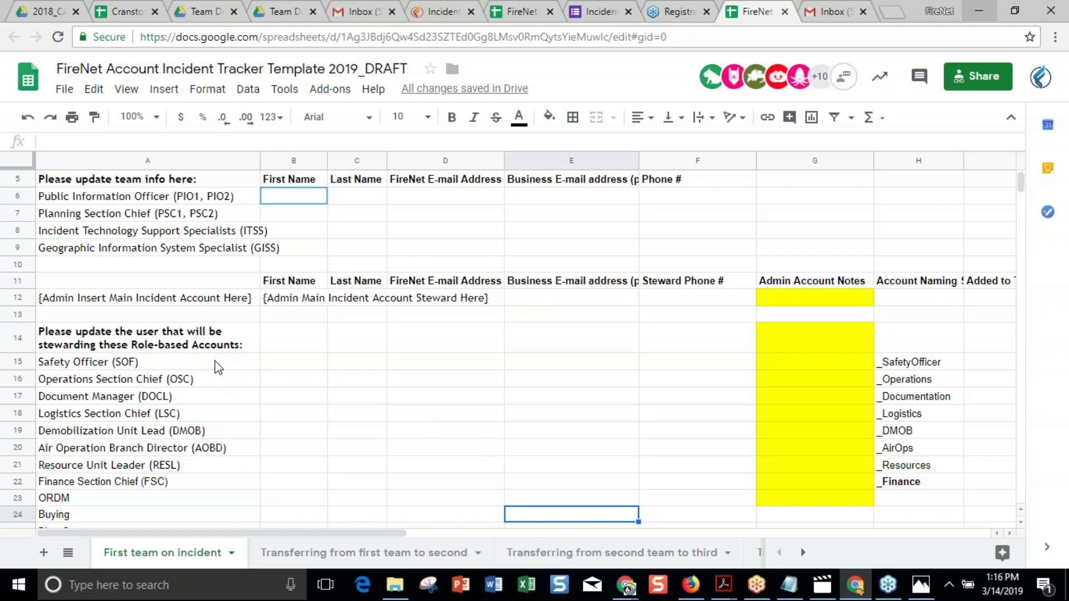
pyautogui.click(282, 371)
pyautogui.press('Down')
pyautogui.press('Down')
pyautogui.press('Down')
pyautogui.press('Down')
pyautogui.press('Down')
pyautogui.press('Down')
pyautogui.press('Down')
pyautogui.press('Down')
pyautogui.press('Down')
pyautogui.press('Down')
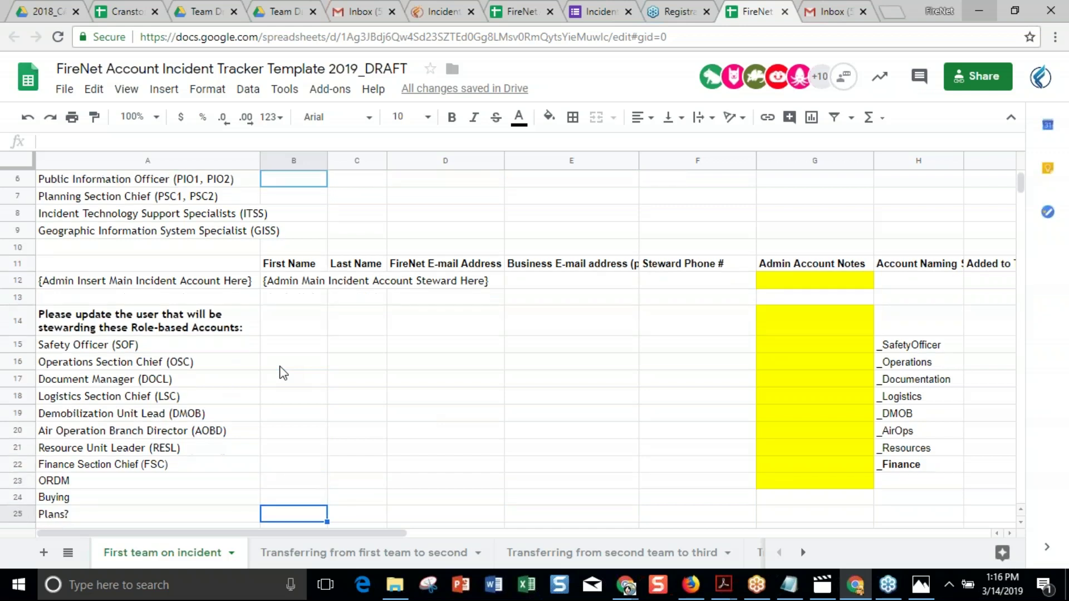
pyautogui.press('Down')
pyautogui.press('Down')
pyautogui.moveTo(211, 279); pyautogui.dragTo(291, 454)
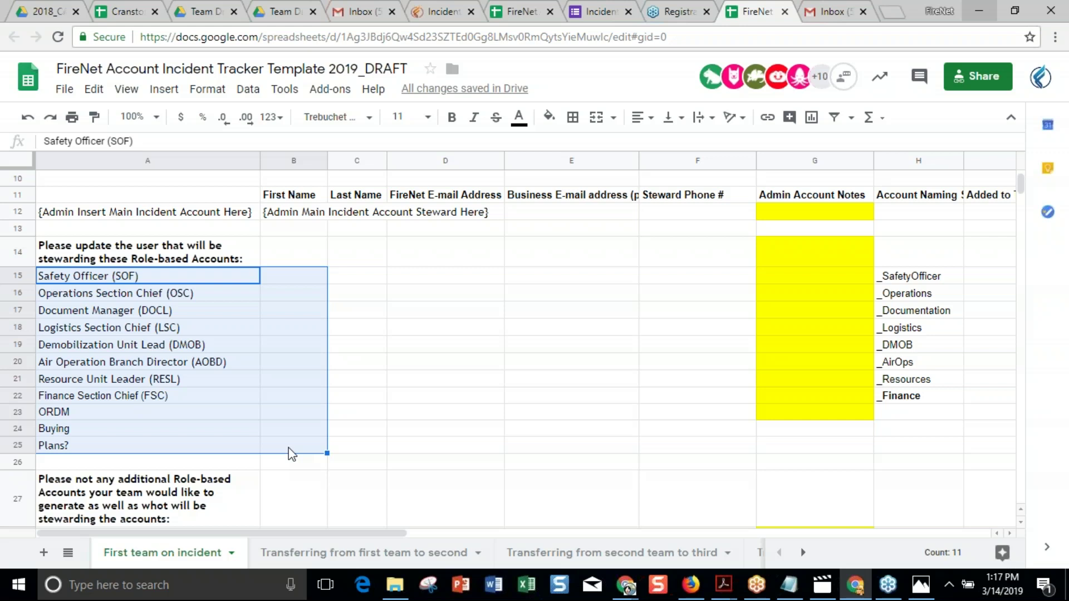
pyautogui.click(243, 352)
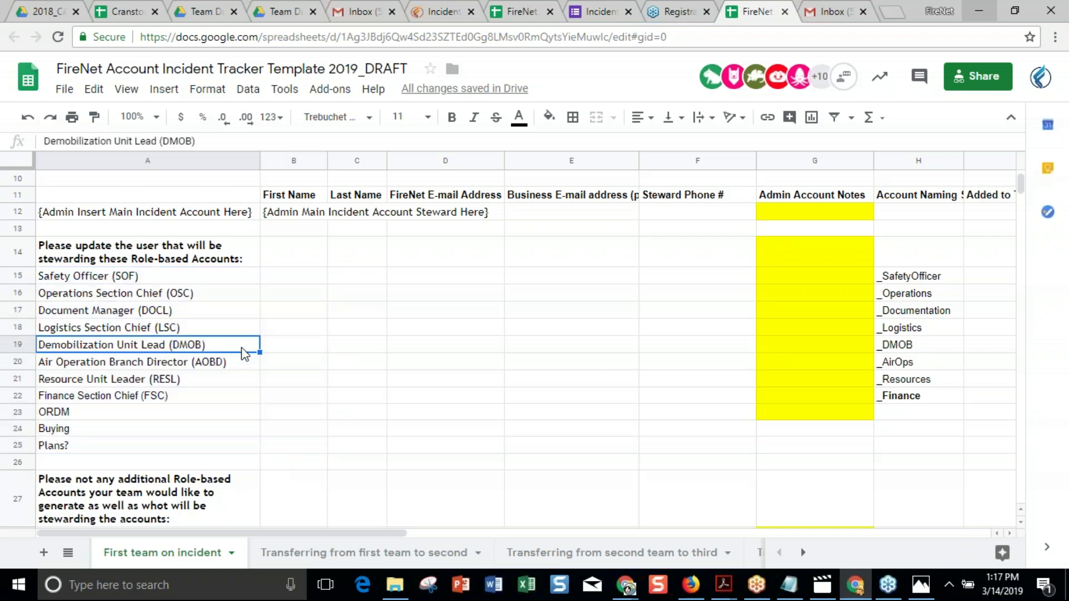
pyautogui.click(284, 355)
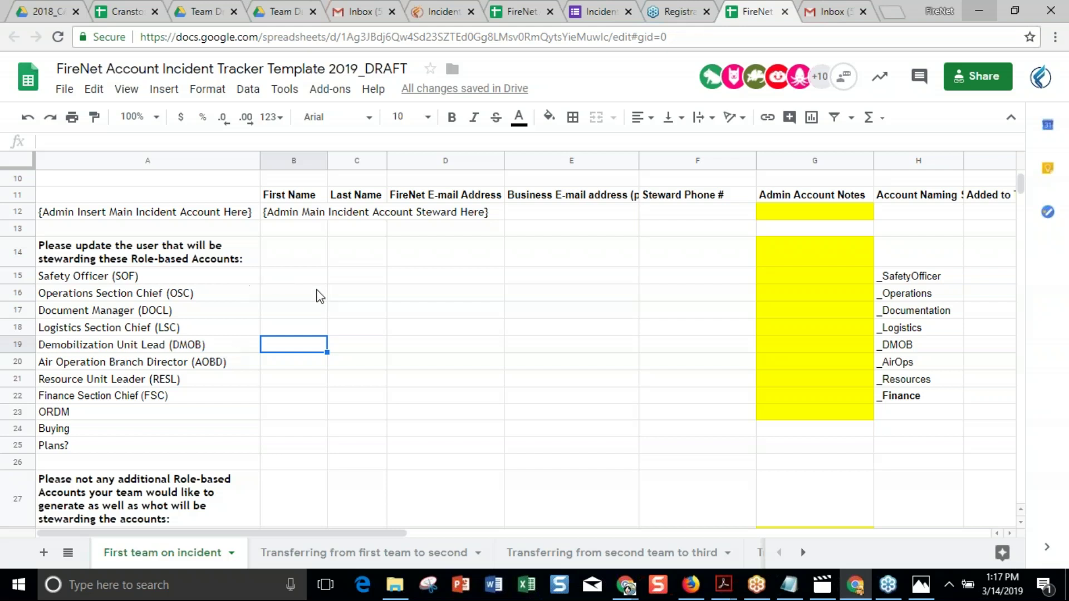
pyautogui.click(309, 297)
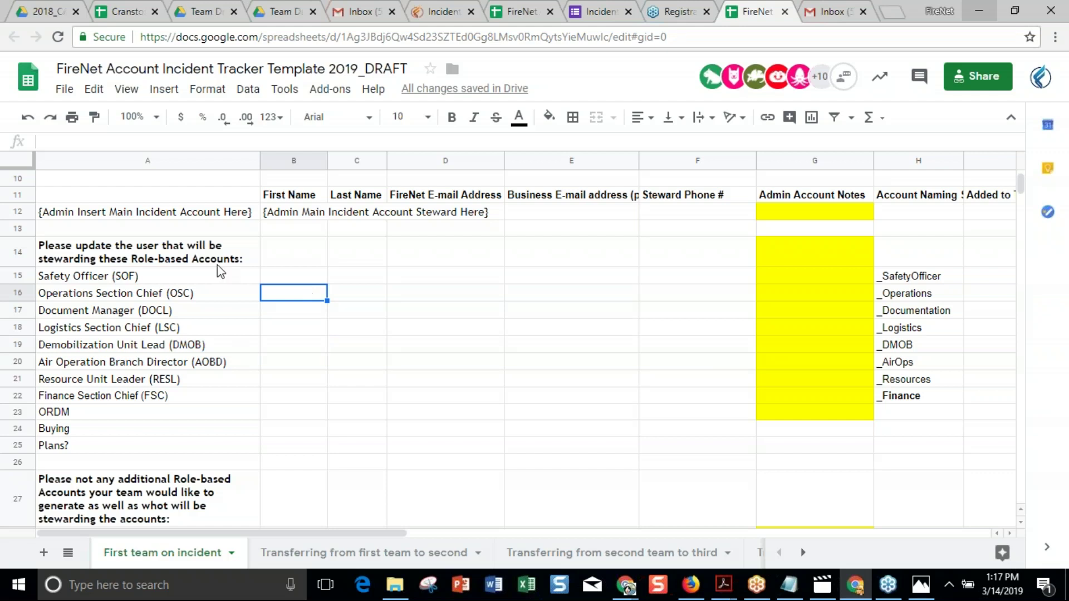
pyautogui.moveTo(216, 276); pyautogui.dragTo(189, 443)
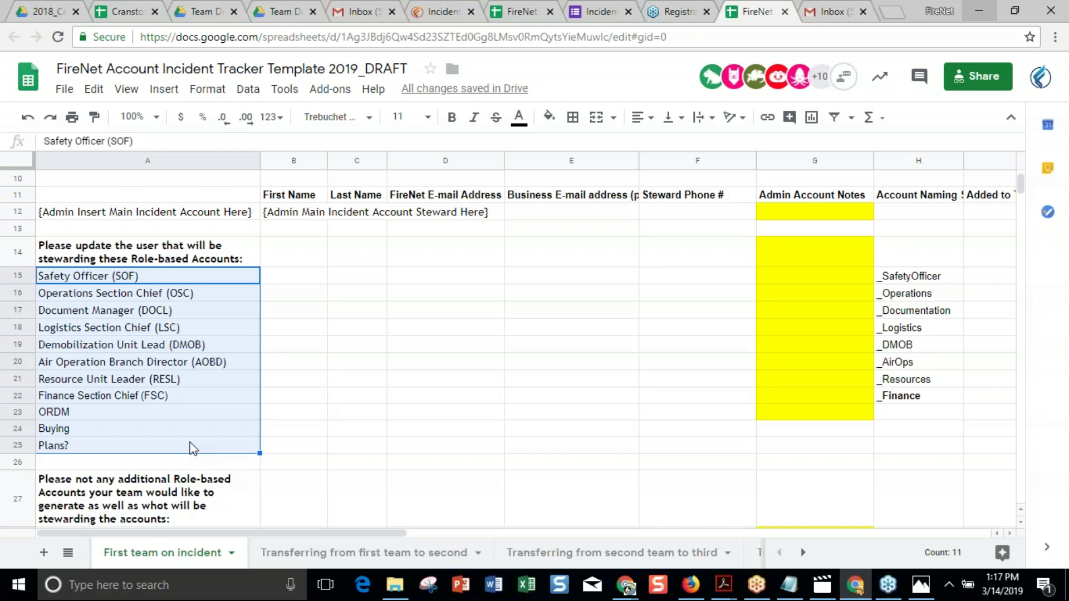
pyautogui.click(214, 482)
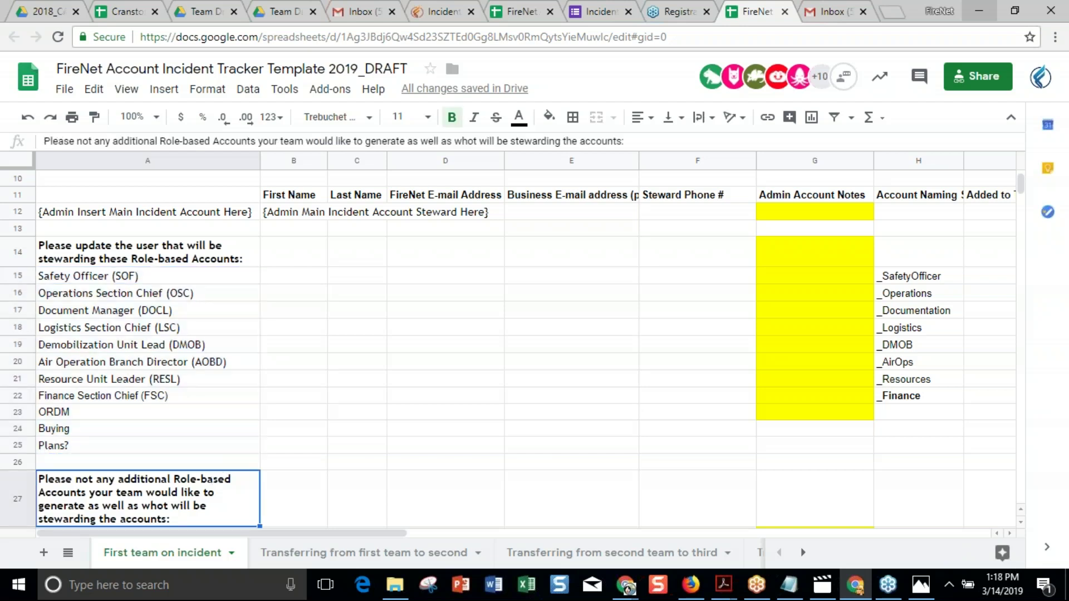
pyautogui.press('Down')
pyautogui.press('Down')
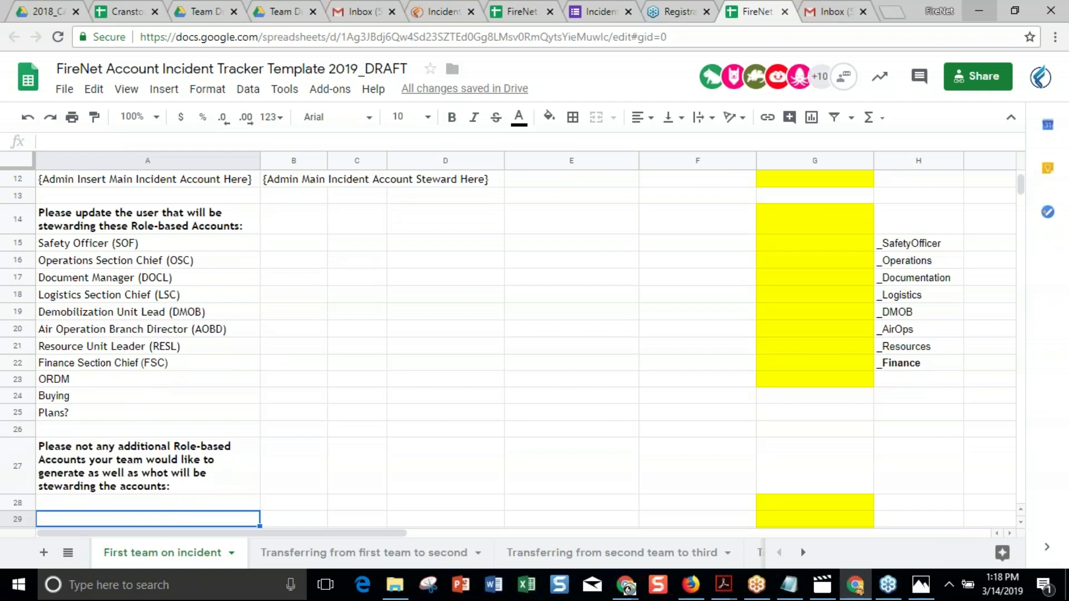
pyautogui.scroll(-3, 508, 349)
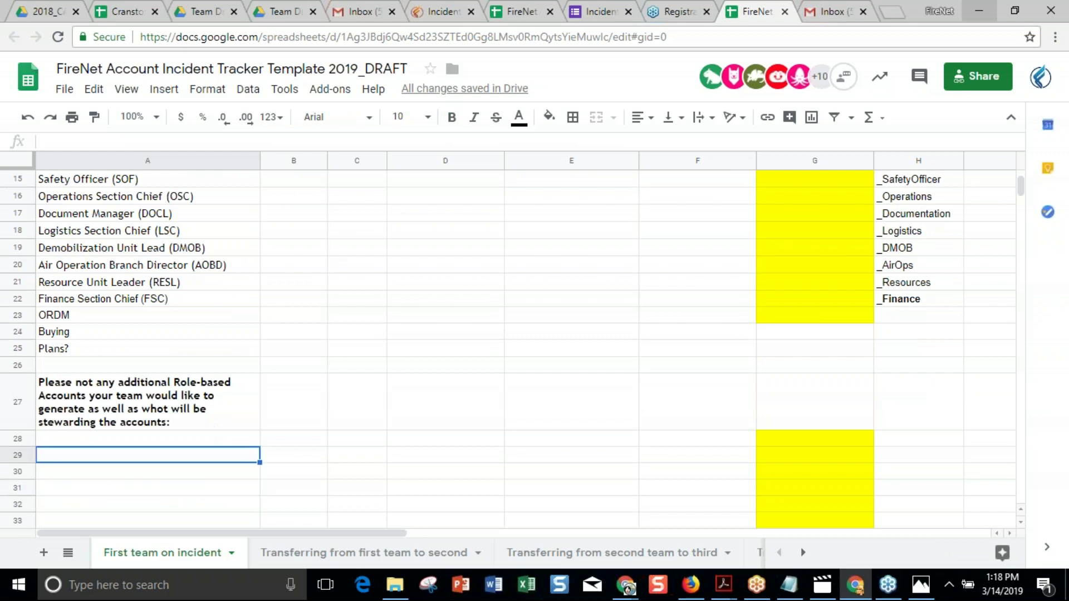
pyautogui.click(147, 438)
pyautogui.press('Up')
pyautogui.press('Up')
pyautogui.press('Up')
pyautogui.press('Up')
pyautogui.press('Up')
pyautogui.press('Up')
pyautogui.press('Up')
pyautogui.press('Up')
pyautogui.press('Up')
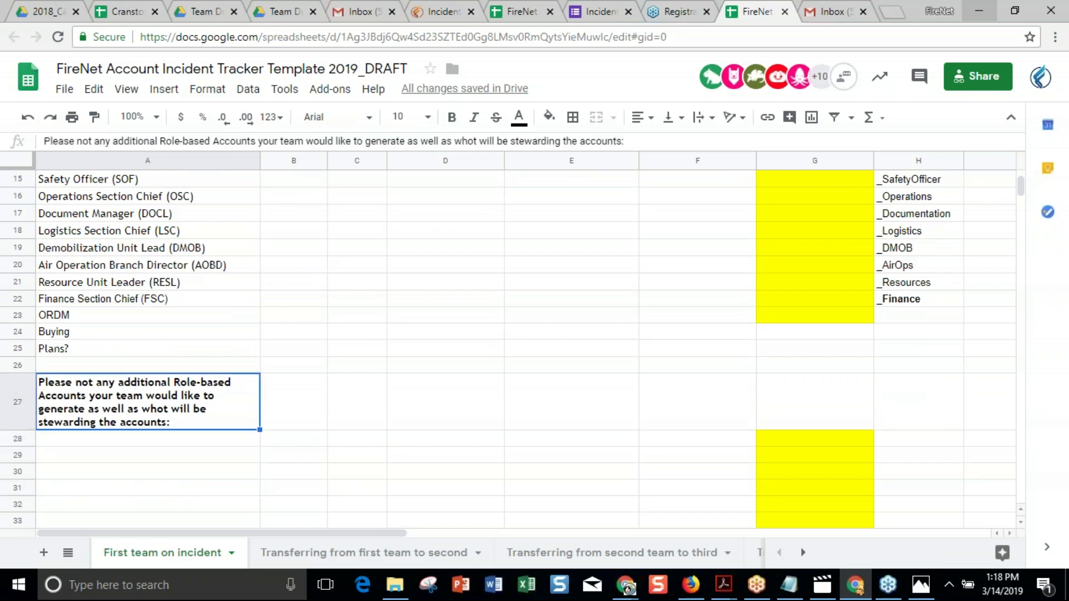
pyautogui.press('Up')
pyautogui.press('Up')
pyautogui.press('Up')
pyautogui.press('Up')
pyautogui.press('Up')
pyautogui.press('Up')
pyautogui.press('Up')
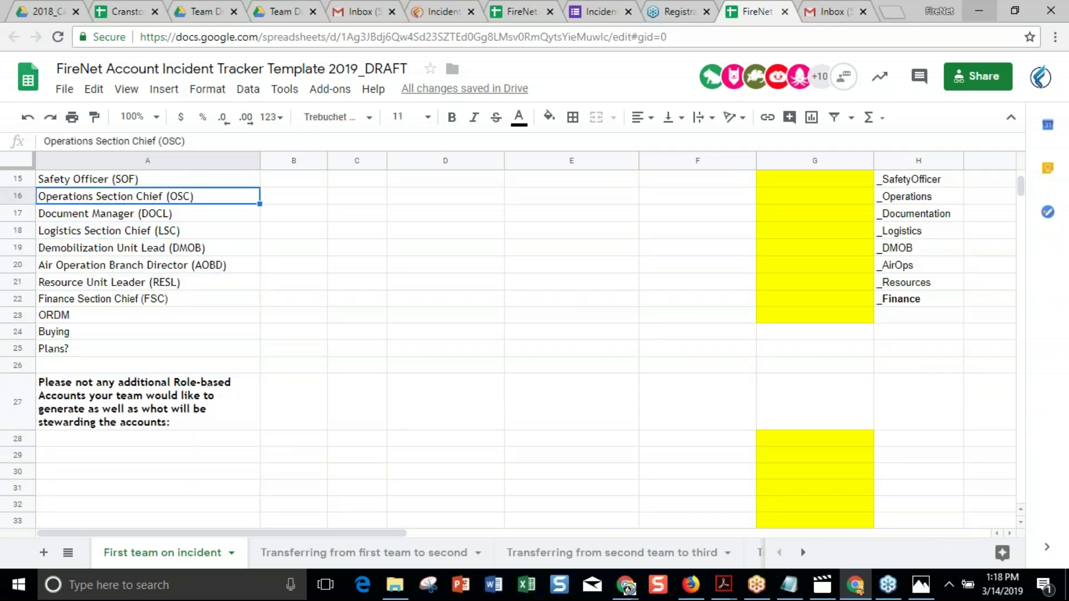
pyautogui.press('Down')
pyautogui.press('Down')
pyautogui.press('Down')
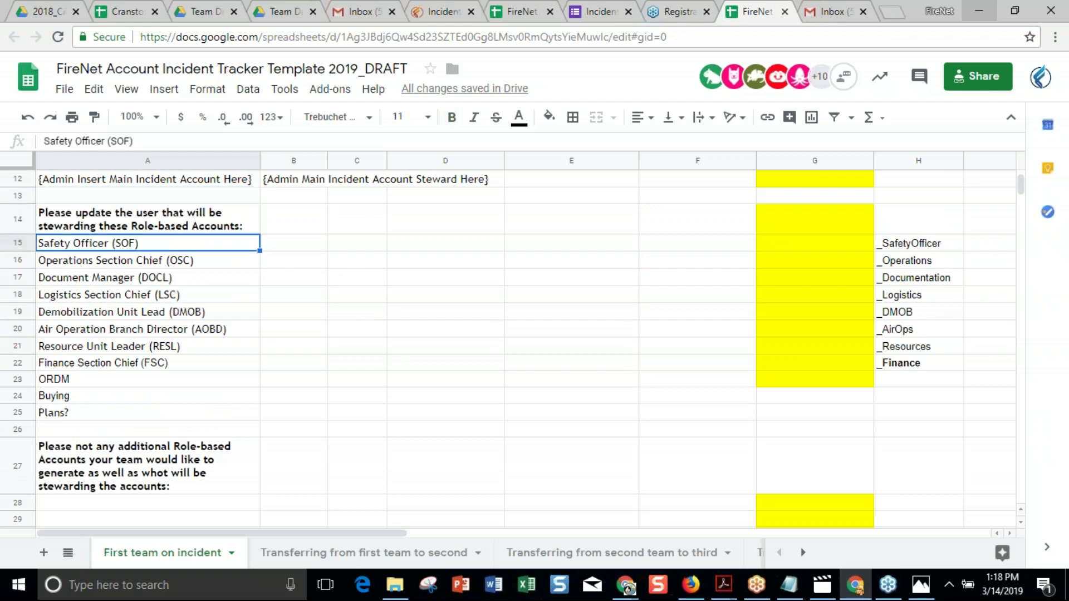
pyautogui.press('Right')
pyautogui.press('Right')
pyautogui.press('Right')
pyautogui.press('Right')
pyautogui.press('Right')
pyautogui.press('Right')
pyautogui.press('Right')
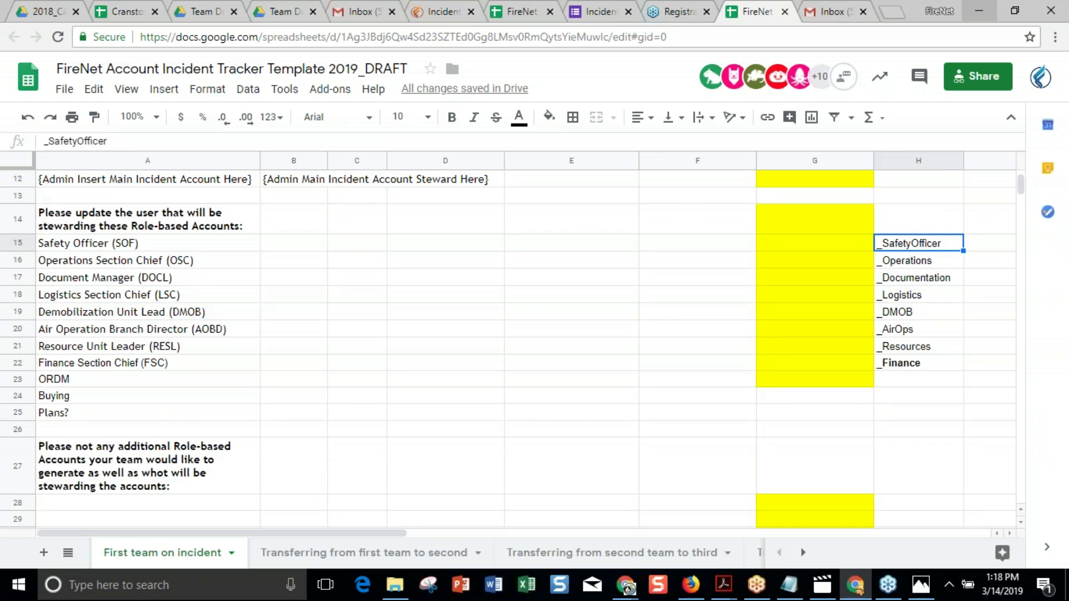
pyautogui.press('Down')
pyautogui.press('Down')
pyautogui.press('Down')
pyautogui.press('Down')
pyautogui.press('Down')
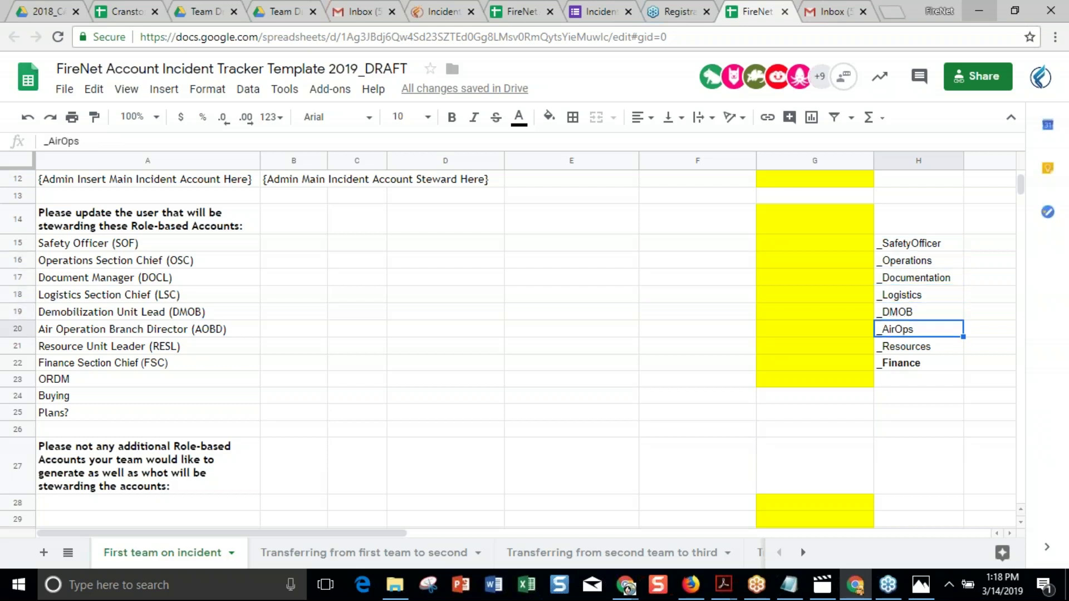
pyautogui.press('Up')
pyautogui.press('Up')
pyautogui.press('Up')
pyautogui.press('Up')
pyautogui.press('Up')
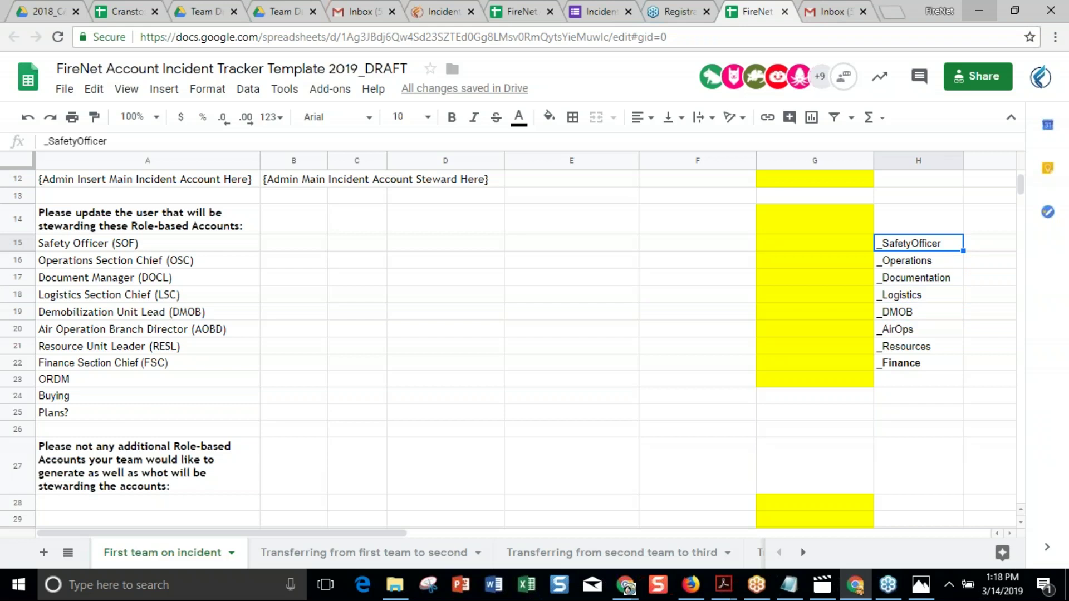
pyautogui.click(919, 260)
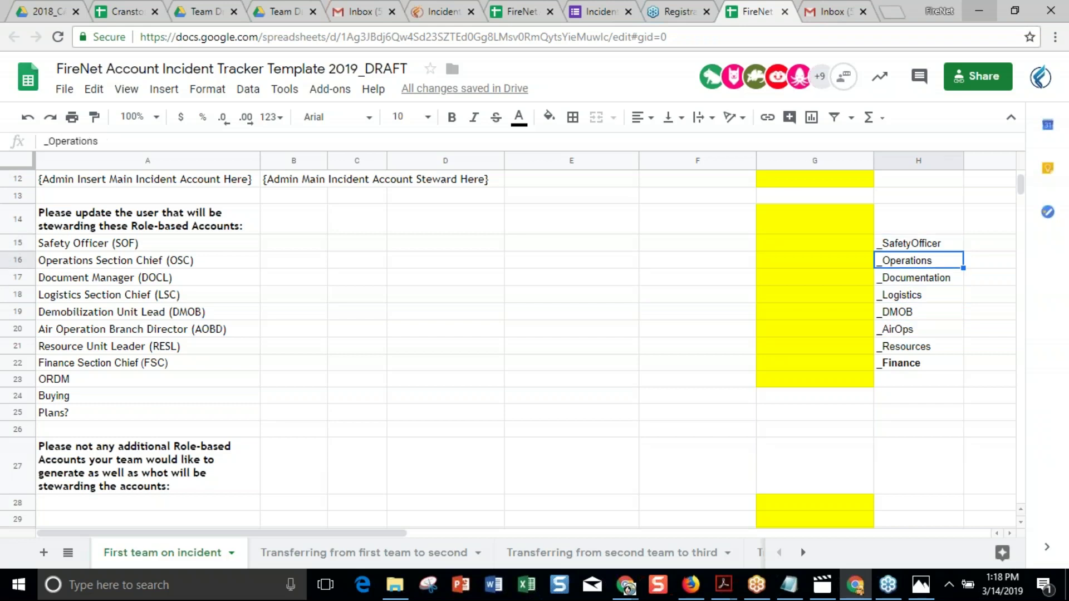
pyautogui.click(918, 277)
pyautogui.click(918, 295)
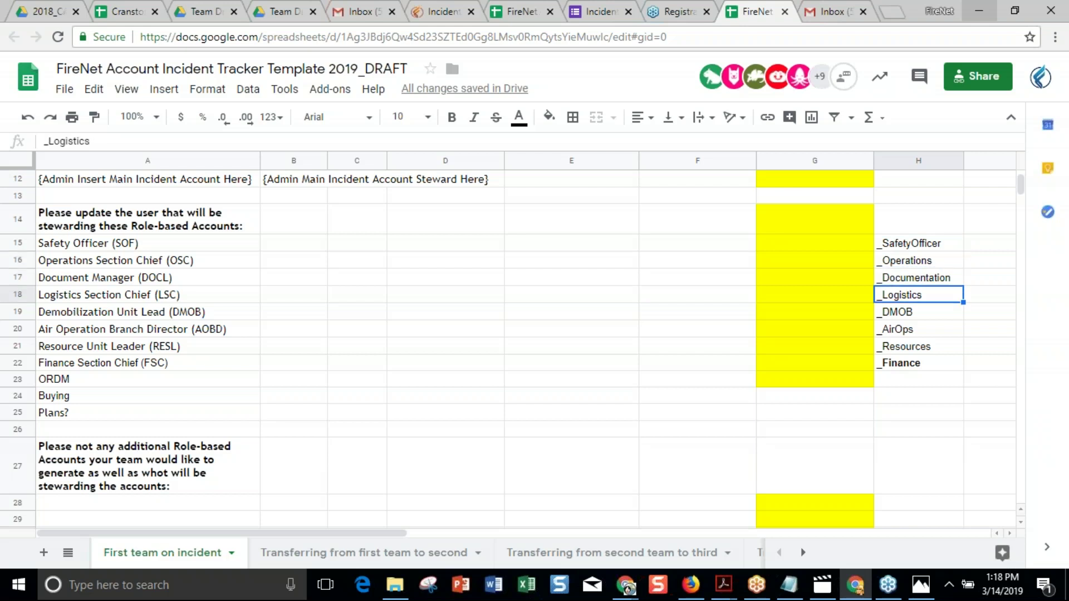
pyautogui.click(919, 312)
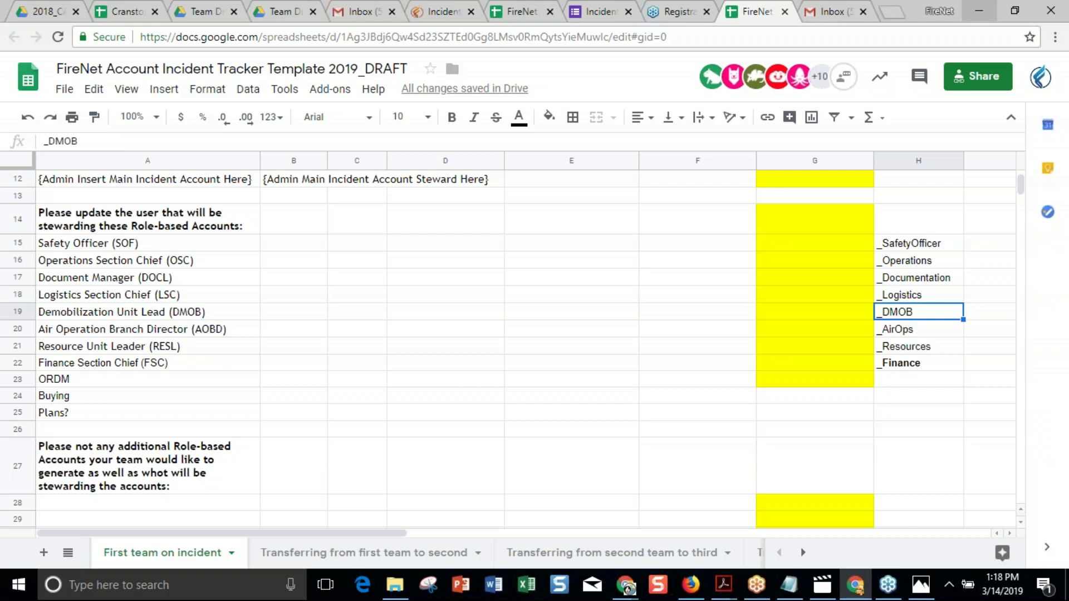
pyautogui.click(918, 329)
pyautogui.click(919, 362)
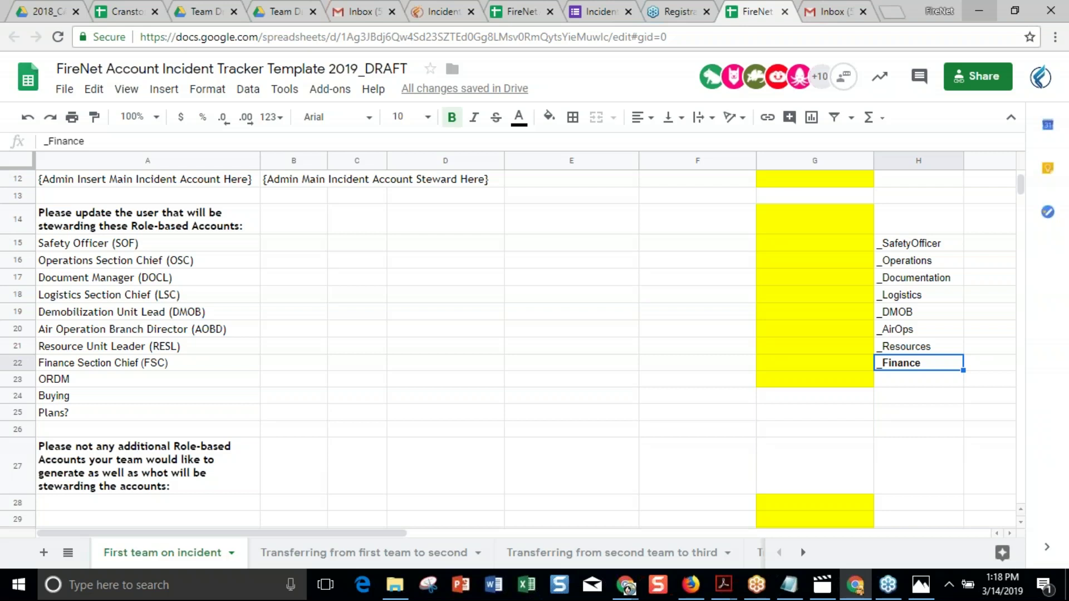
pyautogui.press('Left')
pyautogui.press('Left')
pyautogui.press('Left')
pyautogui.press('Left')
pyautogui.press('Left')
pyautogui.press('Left')
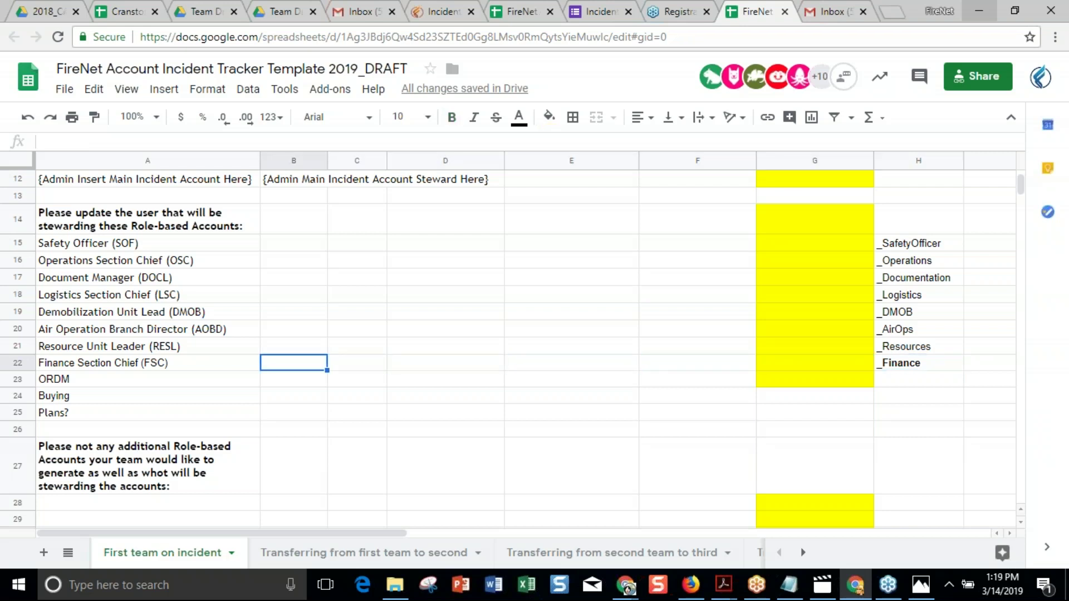
pyautogui.press('Left')
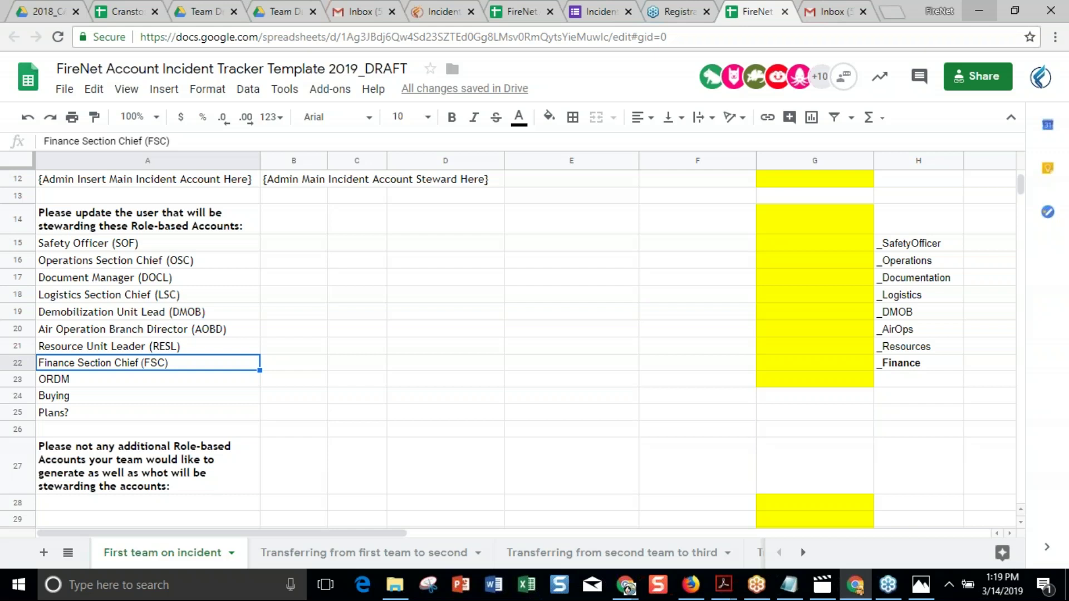
pyautogui.press('Up')
pyautogui.press('Up')
pyautogui.press('Up')
pyautogui.press('Up')
pyautogui.press('Up')
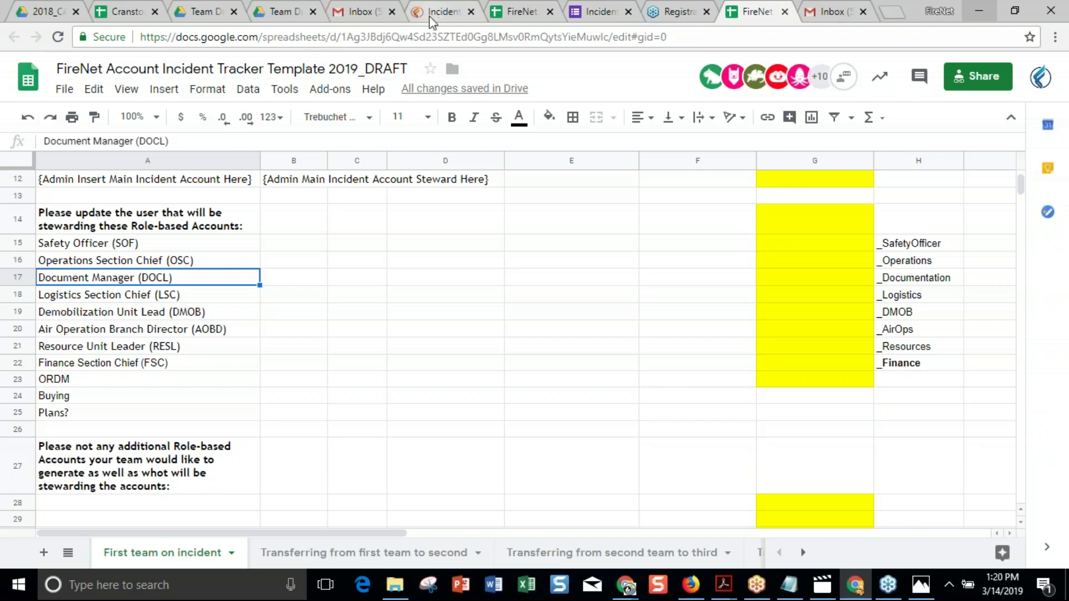
pyautogui.click(615, 298)
pyautogui.press('Up')
pyautogui.press('Up')
pyautogui.press('Up')
pyautogui.press('Up')
pyautogui.press('Up')
pyautogui.press('Up')
pyautogui.press('Up')
pyautogui.press('Up')
pyautogui.press('Up')
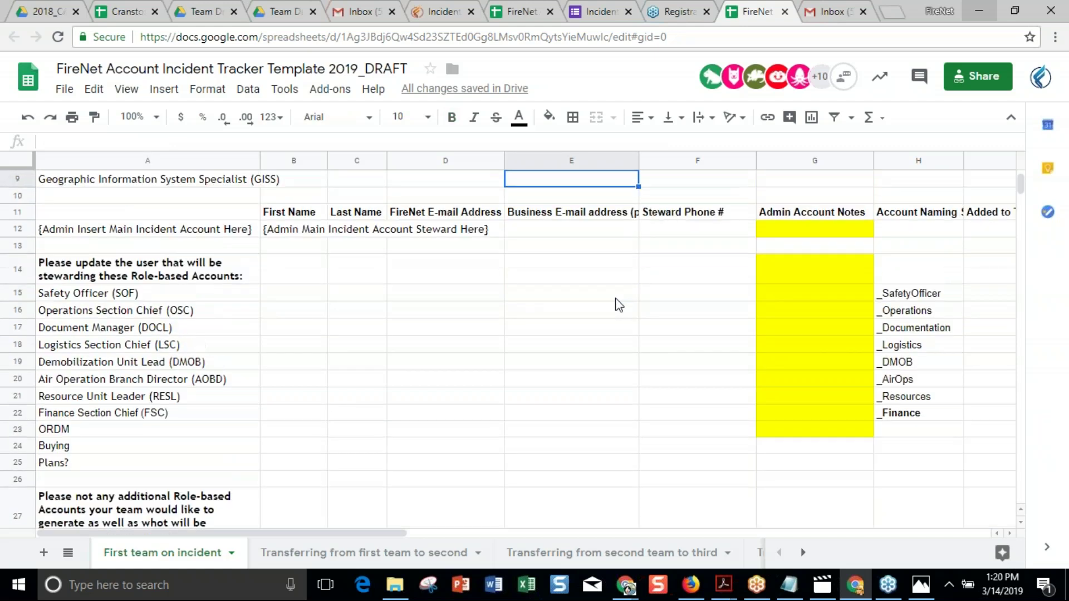
pyautogui.press('Down')
pyautogui.press('Down')
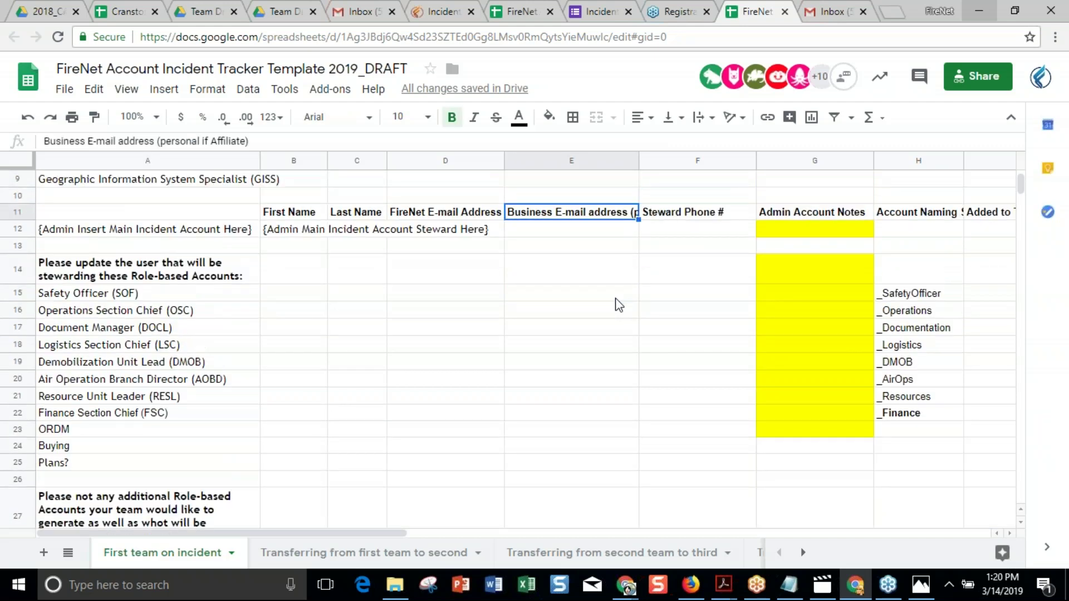
pyautogui.press('Right')
pyautogui.press('Right')
pyautogui.press('Right')
pyautogui.press('Right')
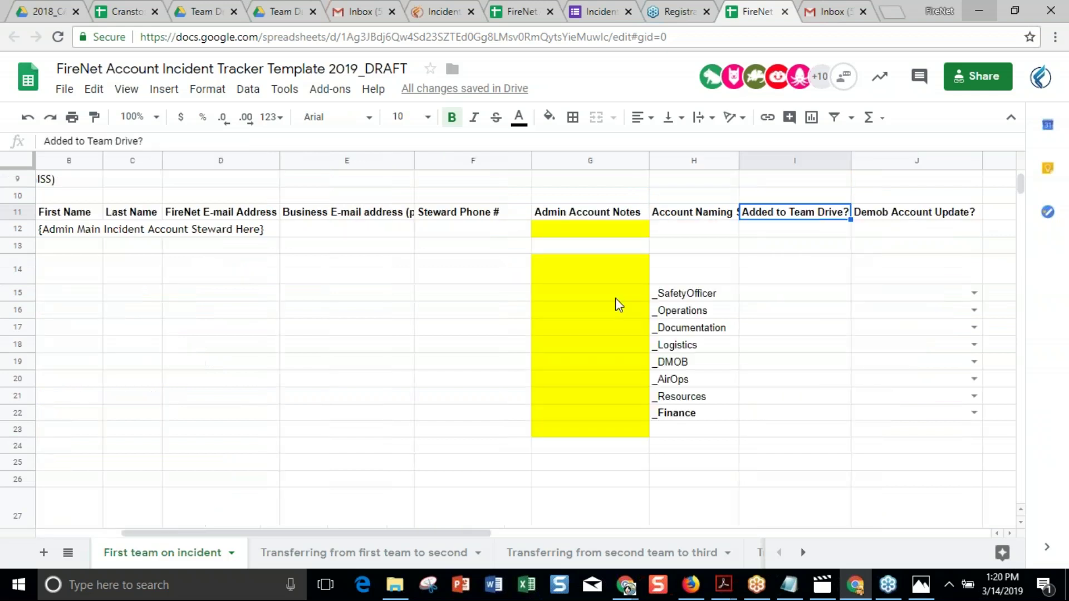
pyautogui.press('Right')
pyautogui.press('Right')
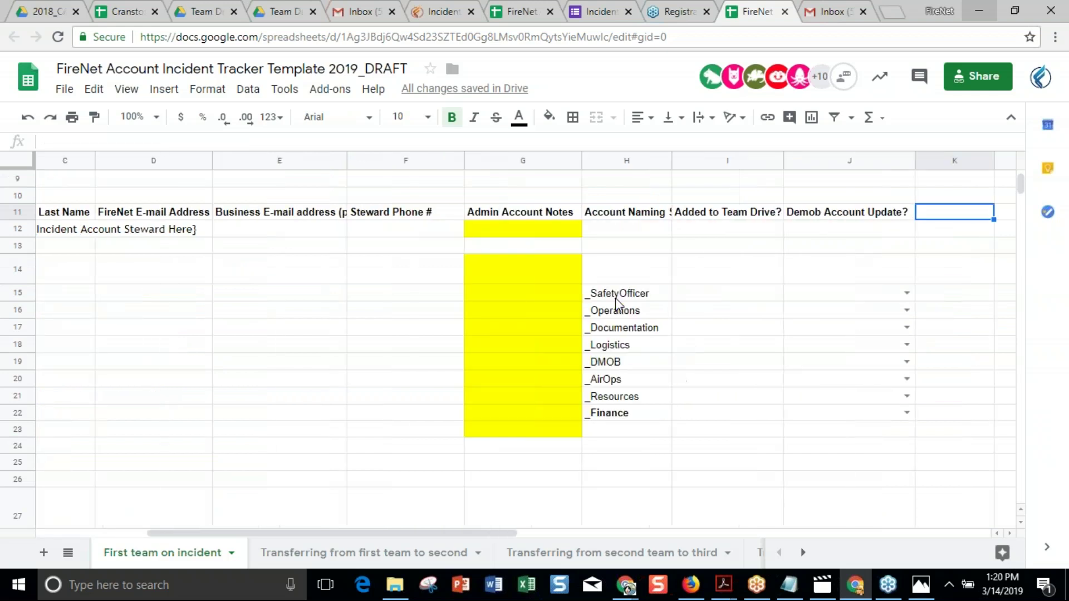
pyautogui.press('Left')
pyautogui.press('Left')
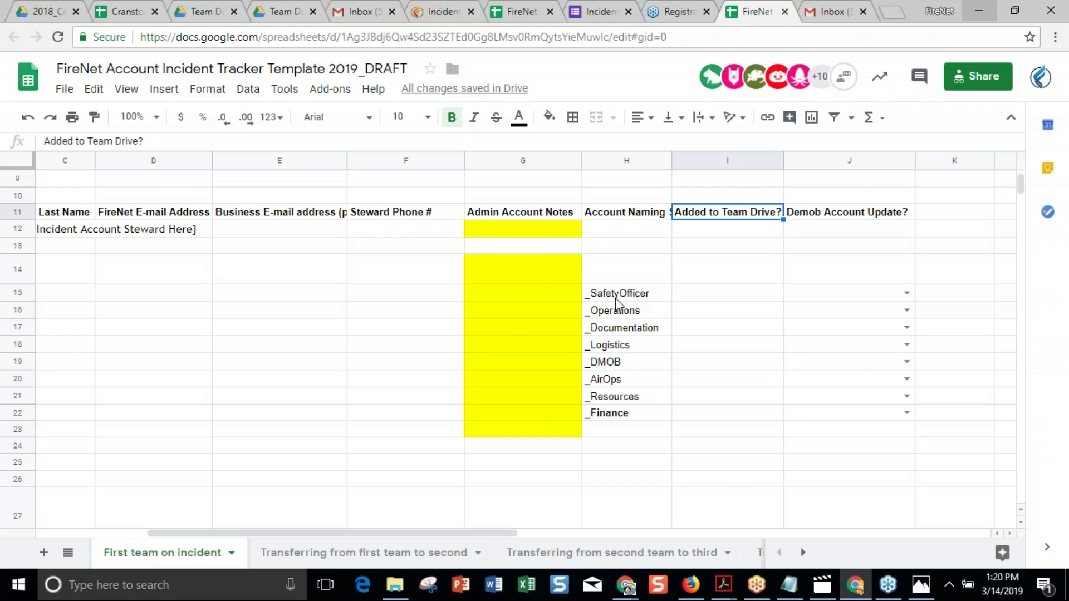
pyautogui.press('Down')
pyautogui.press('Down')
pyautogui.press('Down')
pyautogui.press('Down')
pyautogui.press('Down')
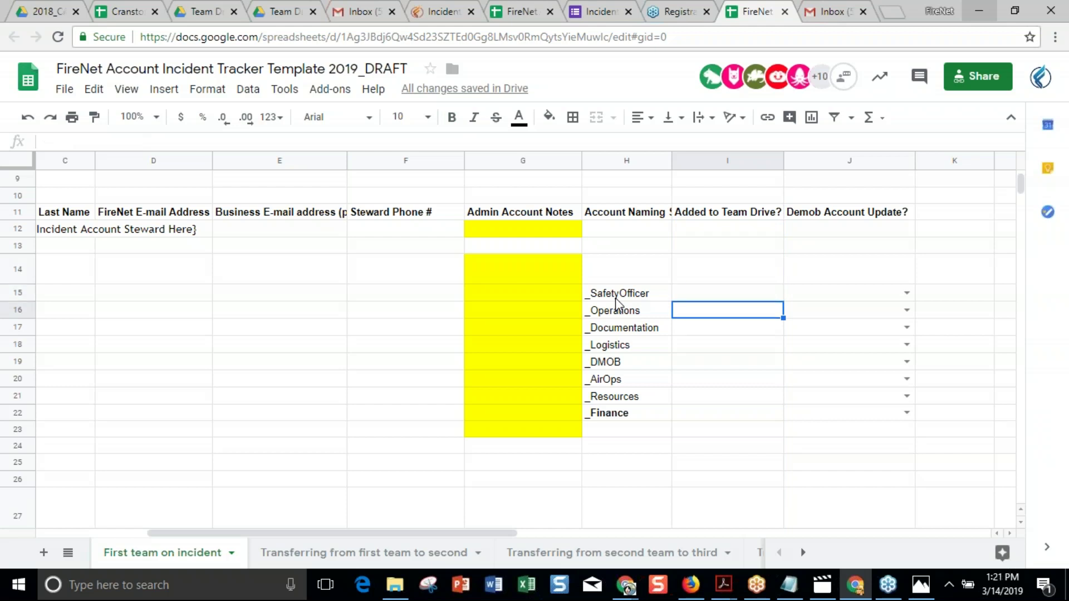
pyautogui.press('Right')
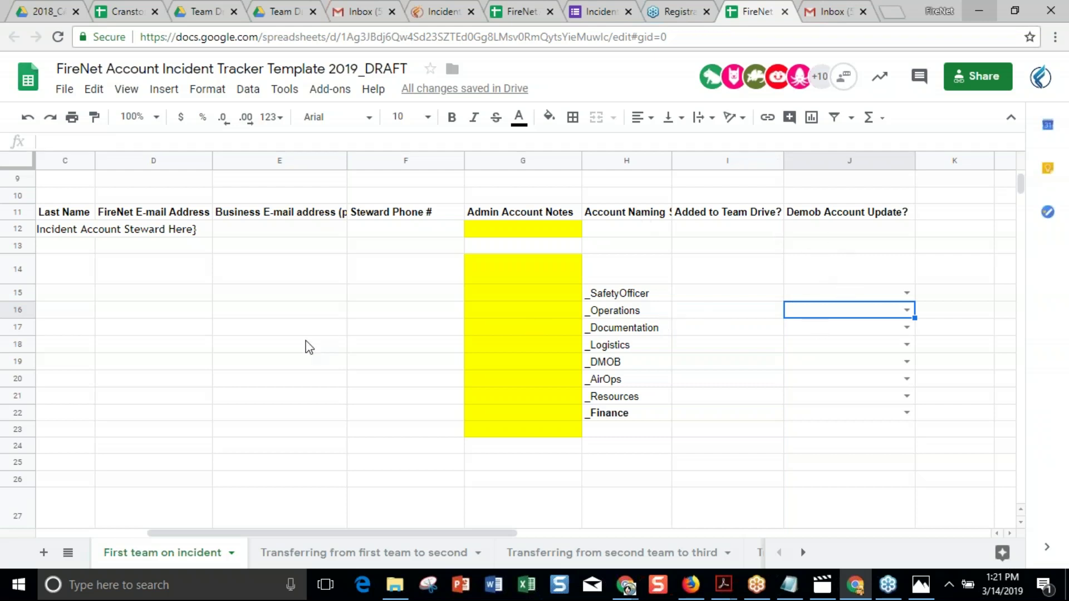
pyautogui.click(288, 348)
pyautogui.hscroll(-2, 288, 357)
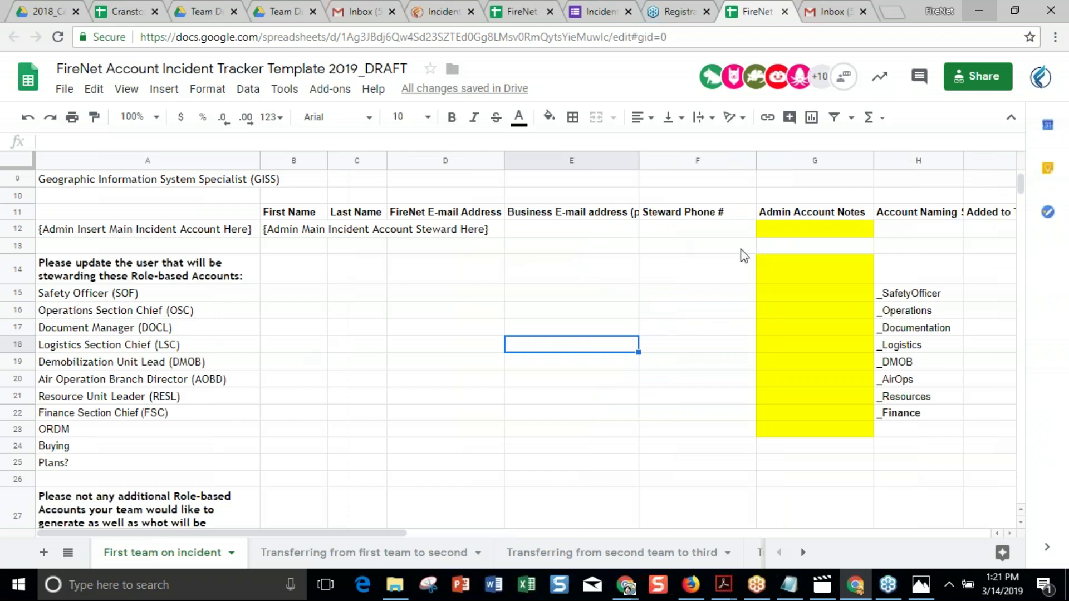
pyautogui.click(912, 297)
pyautogui.keyDown('shift'); pyautogui.click(913, 413); pyautogui.keyUp('shift')
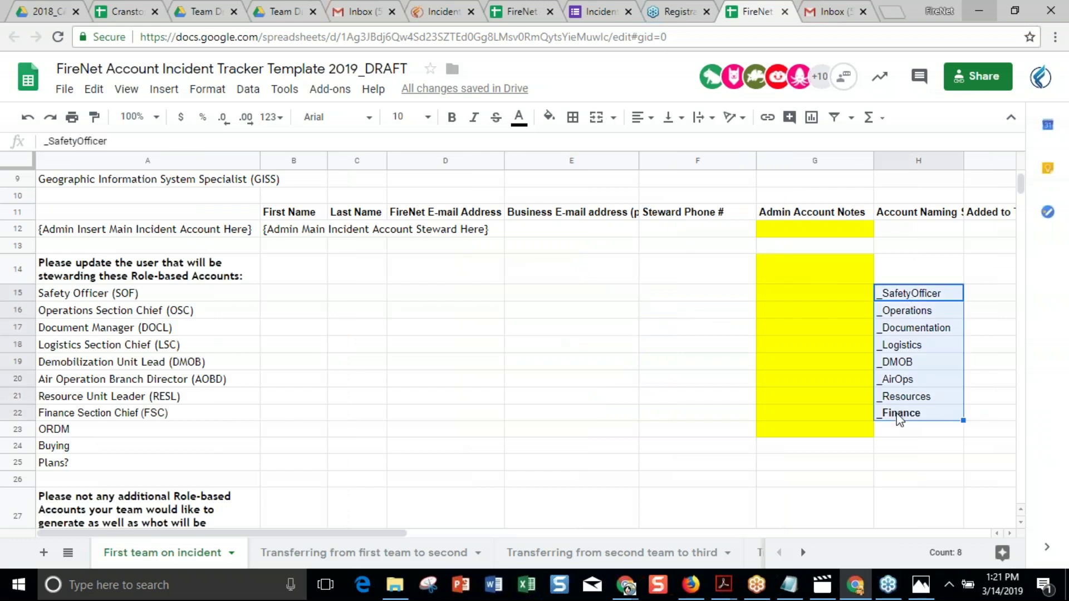
pyautogui.click(433, 375)
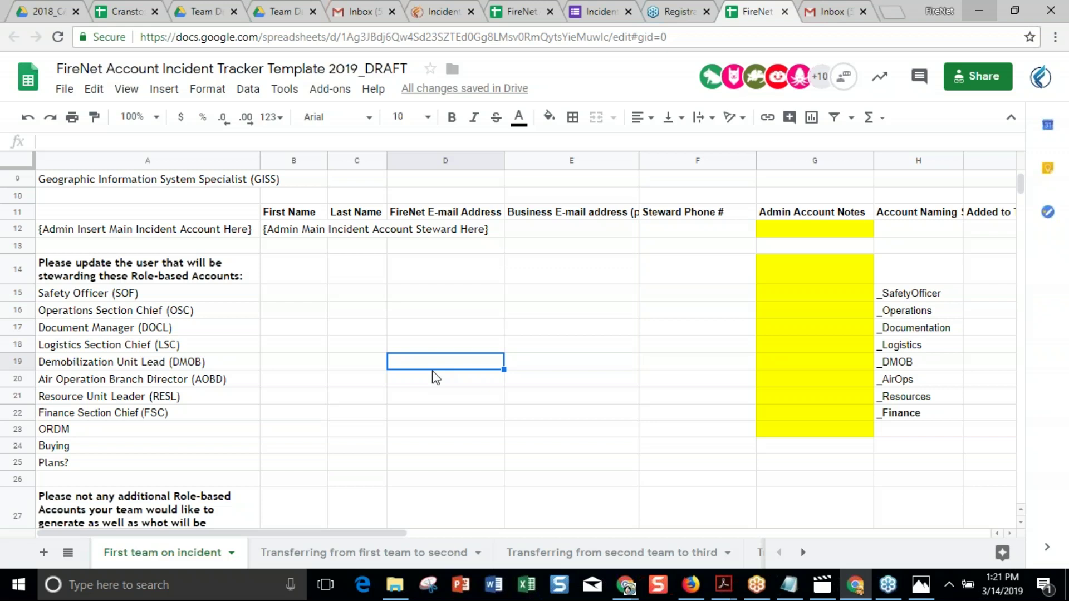
pyautogui.click(48, 11)
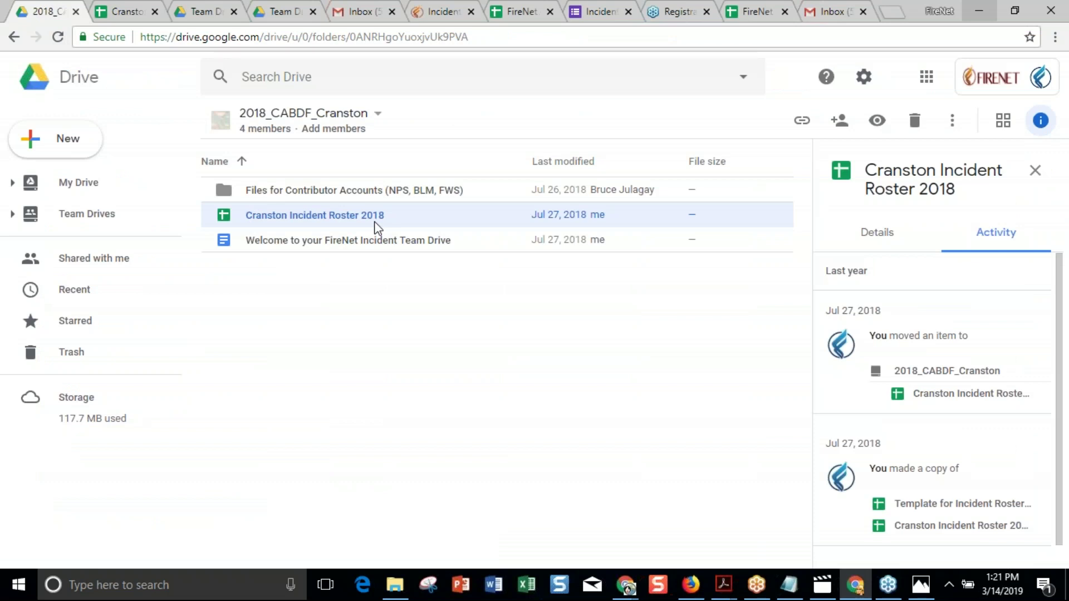
pyautogui.click(517, 16)
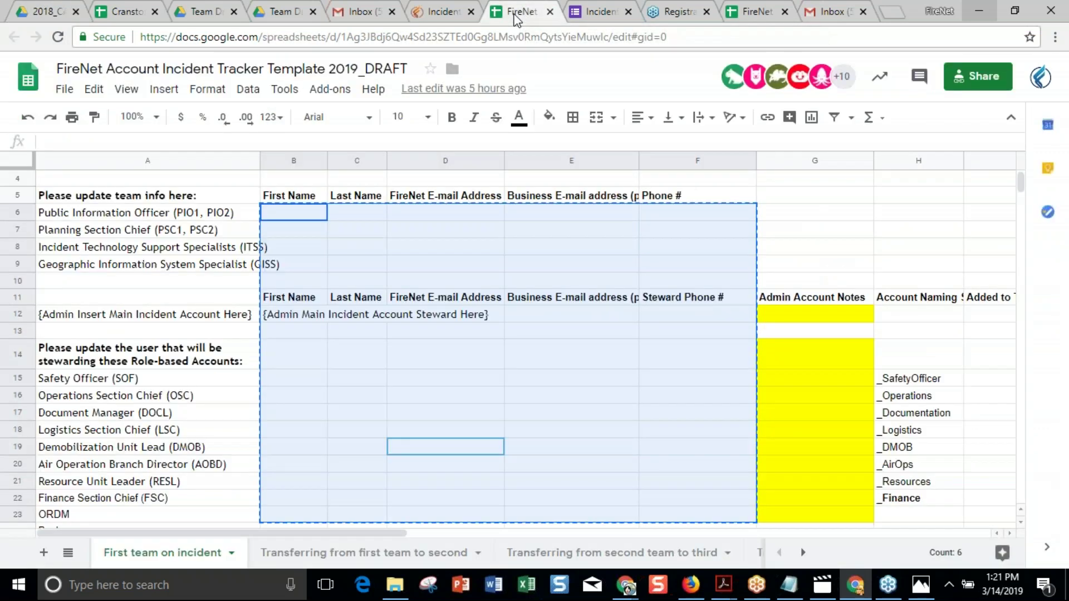
pyautogui.click(295, 437)
pyautogui.press('Right')
pyautogui.press('Right')
pyautogui.press('Right')
pyautogui.press('Right')
pyautogui.press('Right')
pyautogui.press('Right')
pyautogui.press('Right')
pyautogui.press('Right')
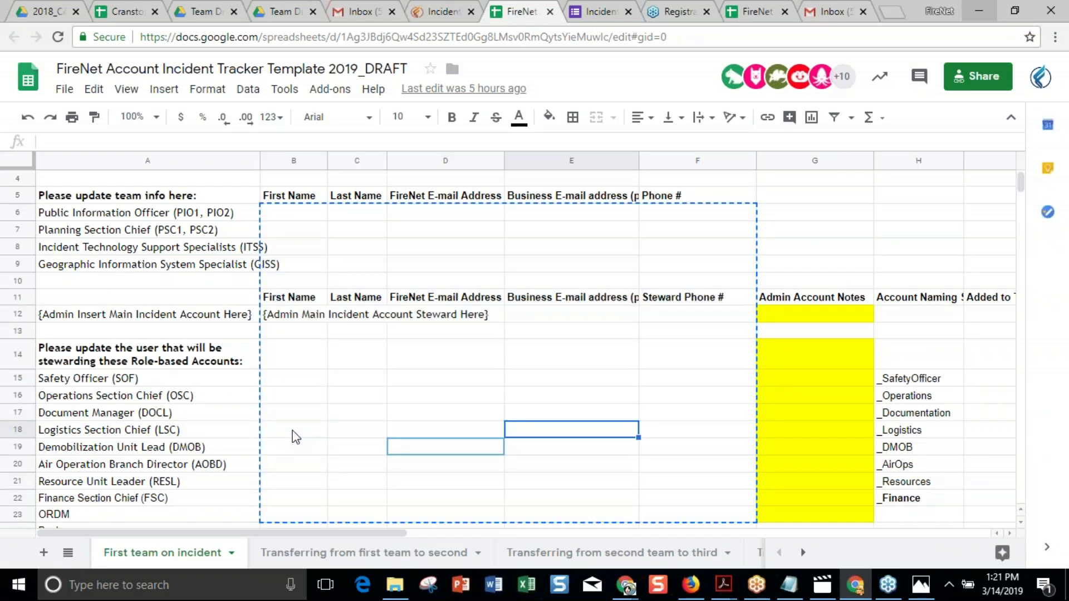
pyautogui.press('Right')
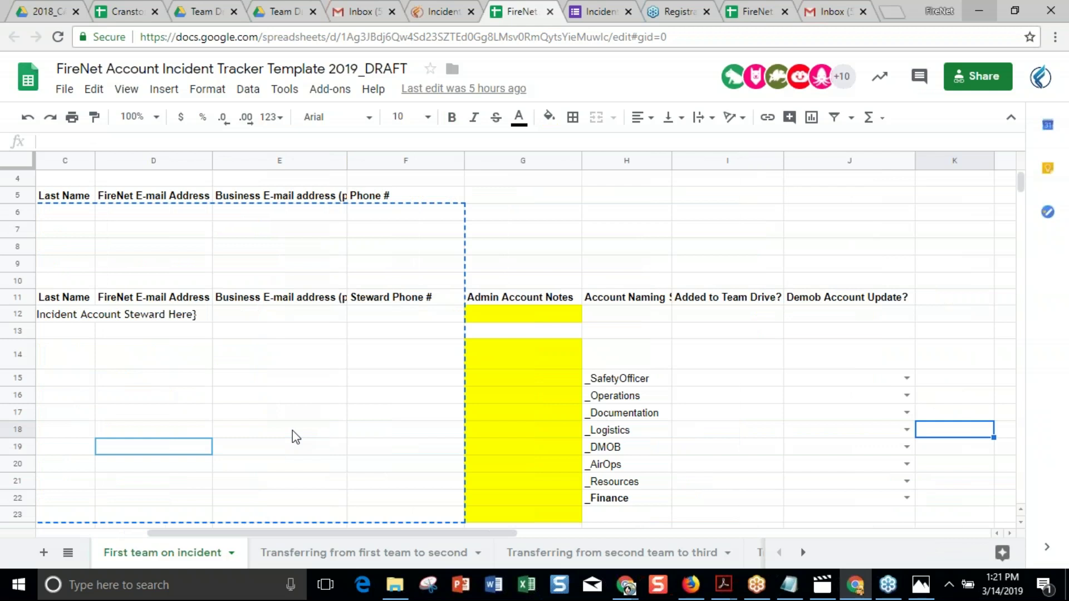
pyautogui.press('Left')
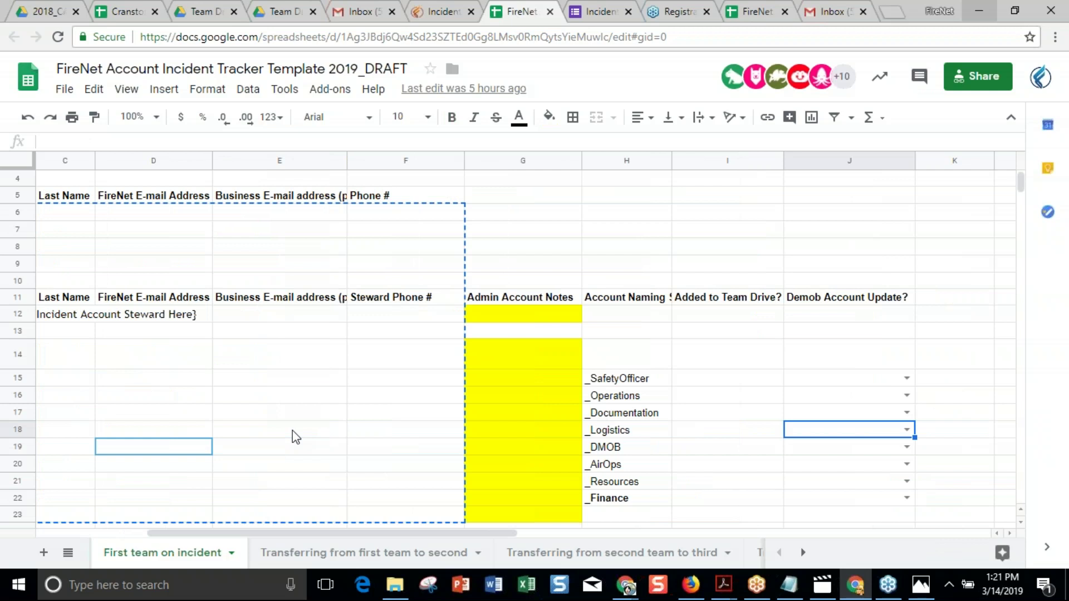
pyautogui.press('Left')
pyautogui.press('Left')
pyautogui.press('Left')
pyautogui.press('Left')
pyautogui.press('Left')
pyautogui.press('Left')
pyautogui.press('Left')
pyautogui.press('Left')
pyautogui.press('Left')
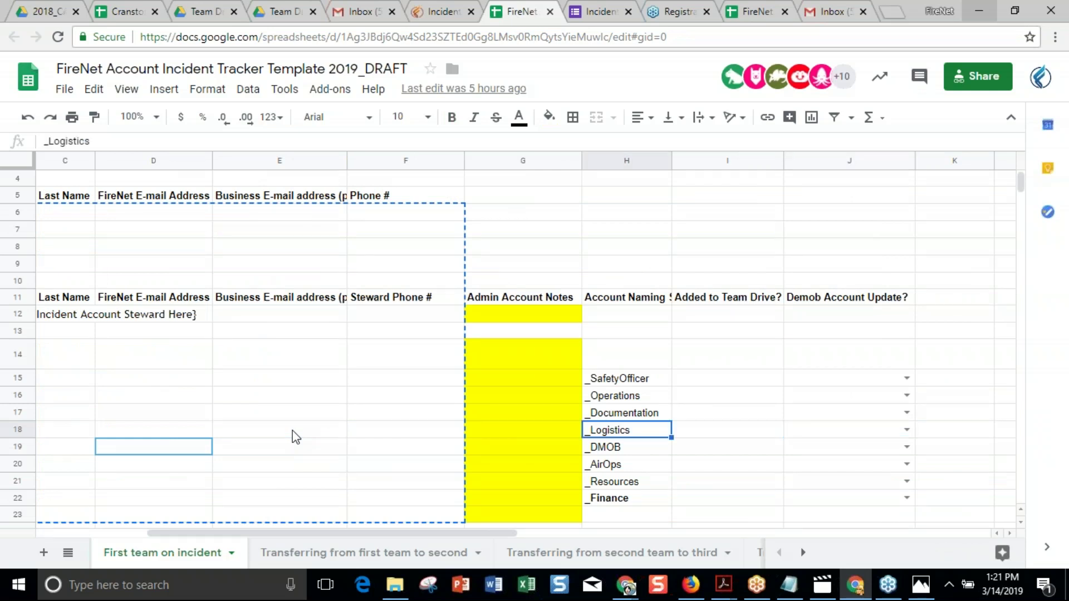
pyautogui.press('Down')
pyautogui.press('Down')
pyautogui.press('Down')
pyautogui.press('Down')
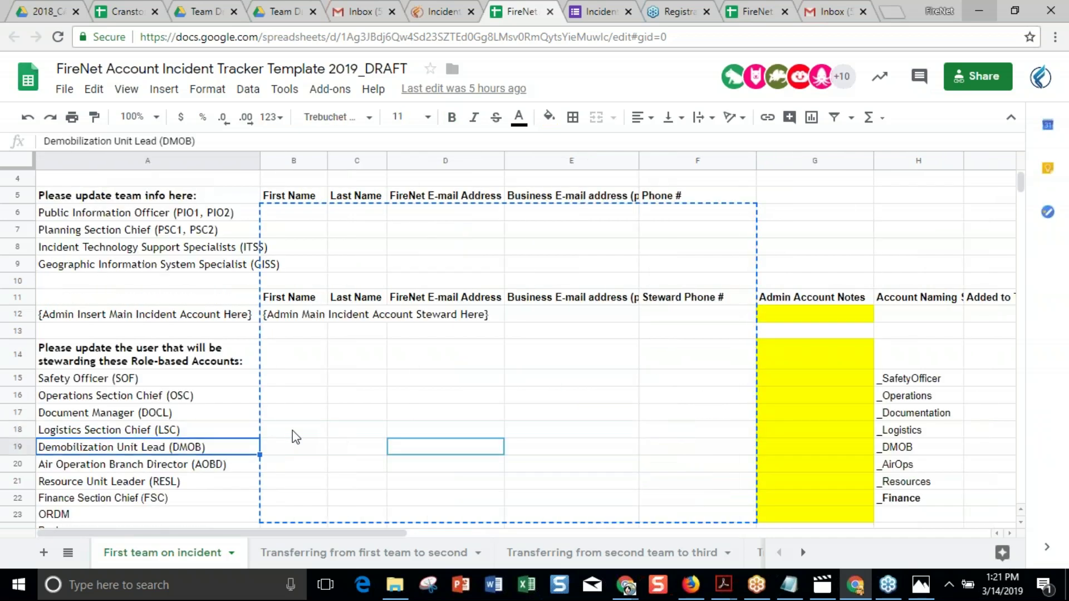
pyautogui.press('Right')
pyautogui.press('Right')
pyautogui.press('Right')
pyautogui.press('Right')
pyautogui.press('Right')
pyautogui.press('Right')
pyautogui.press('Right')
pyautogui.press('Right')
pyautogui.press('Right')
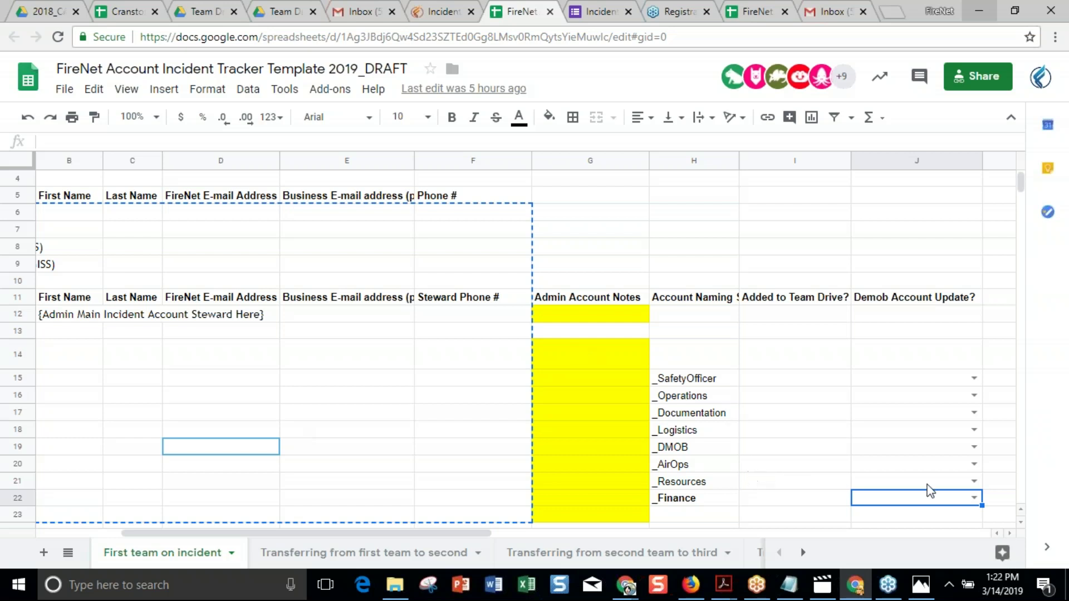
# Set Demob Account Update to REASSIGNED (to next steward coming in) for _Finance and PLEASE SUSPEND for _Resources.
pyautogui.click(975, 498)
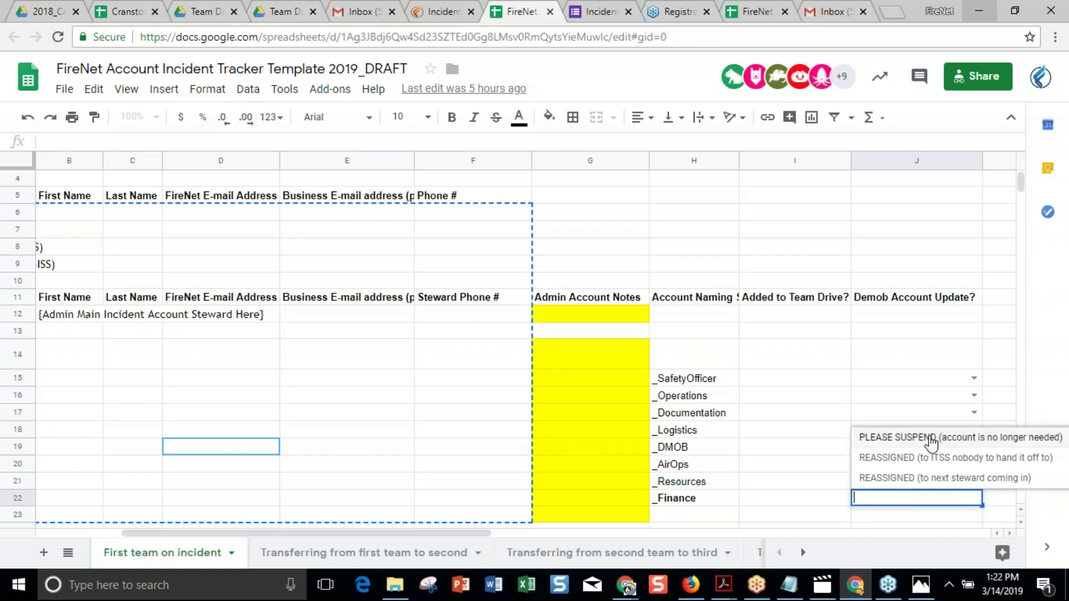
pyautogui.click(918, 479)
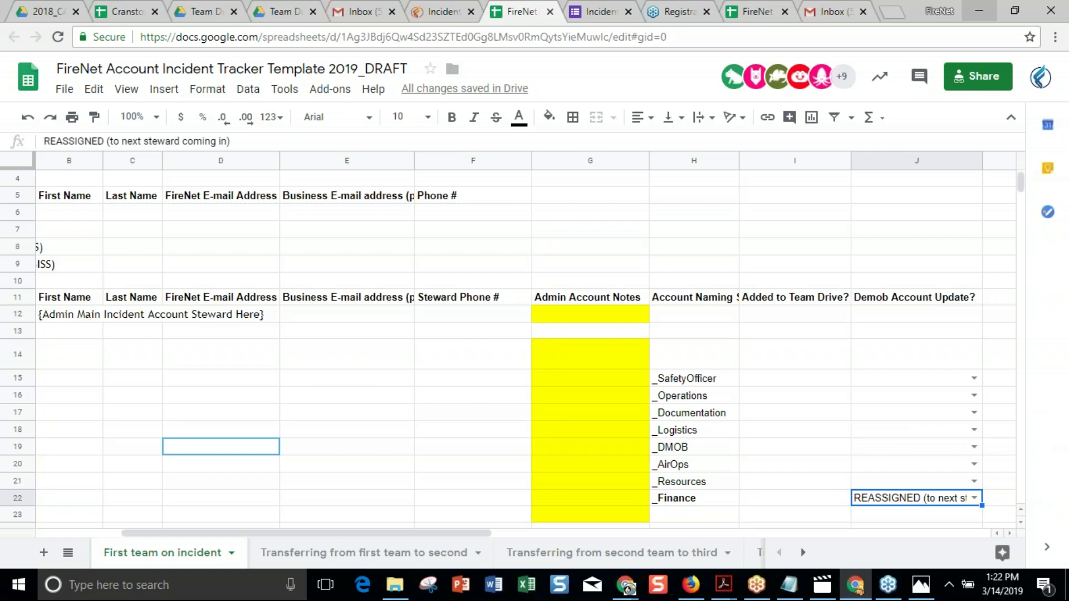
pyautogui.click(974, 481)
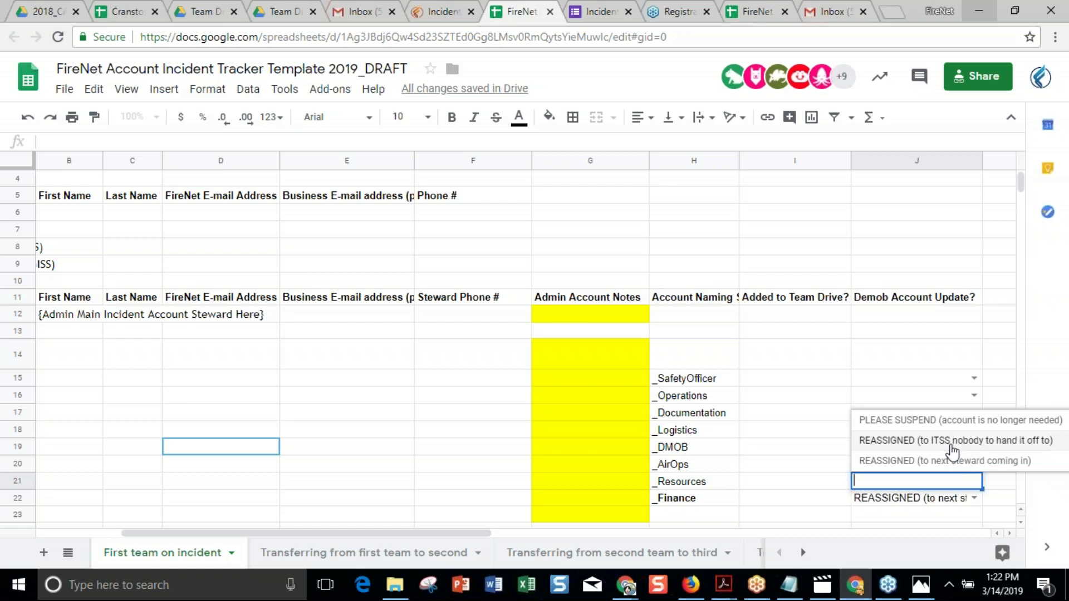
pyautogui.click(935, 423)
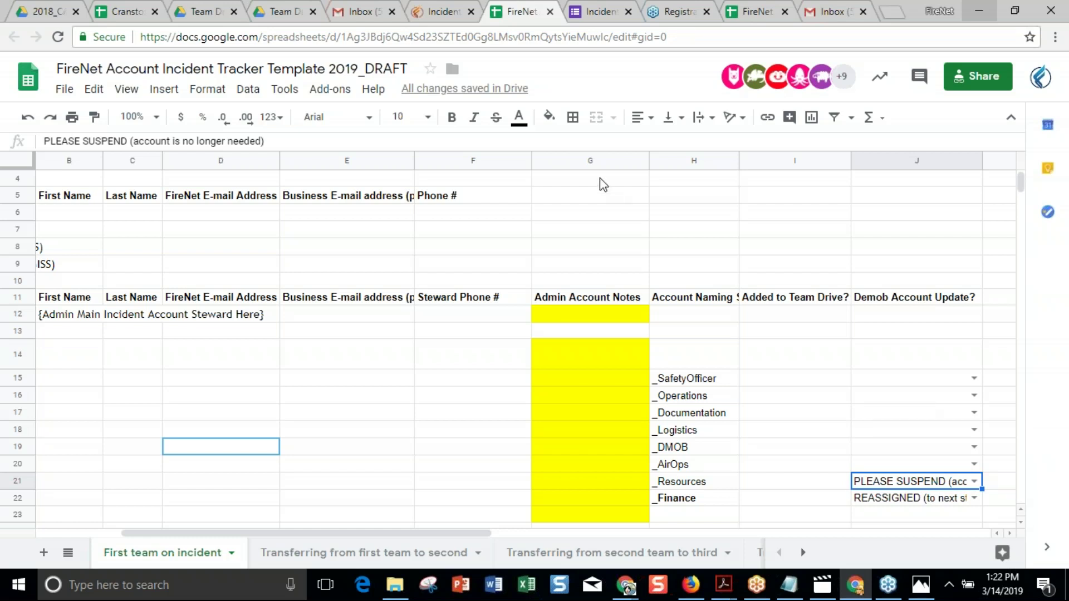
pyautogui.hscroll(-5, 790, 412)
pyautogui.hscroll(5, 790, 412)
pyautogui.hscroll(-5, 790, 412)
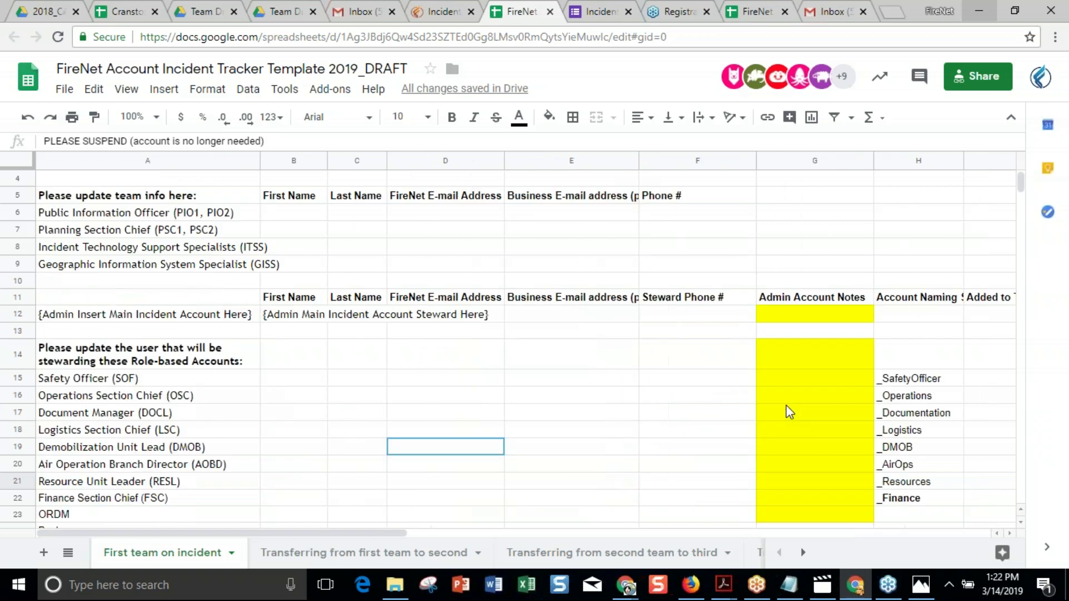
pyautogui.hscroll(2, 790, 412)
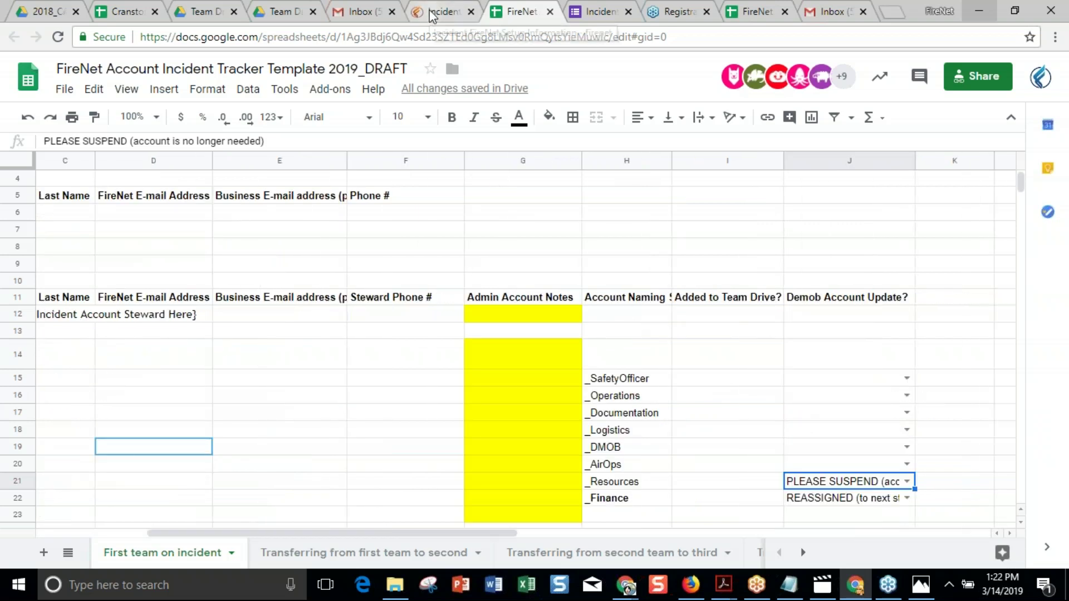
pyautogui.click(437, 11)
pyautogui.scroll(-5, 606, 328)
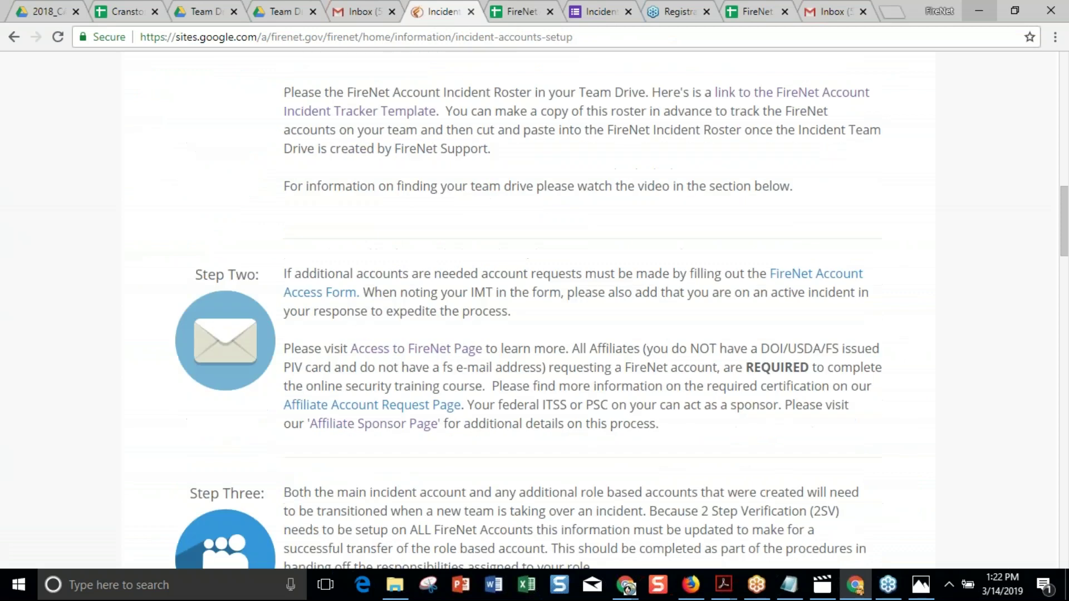
pyautogui.scroll(-2, 606, 329)
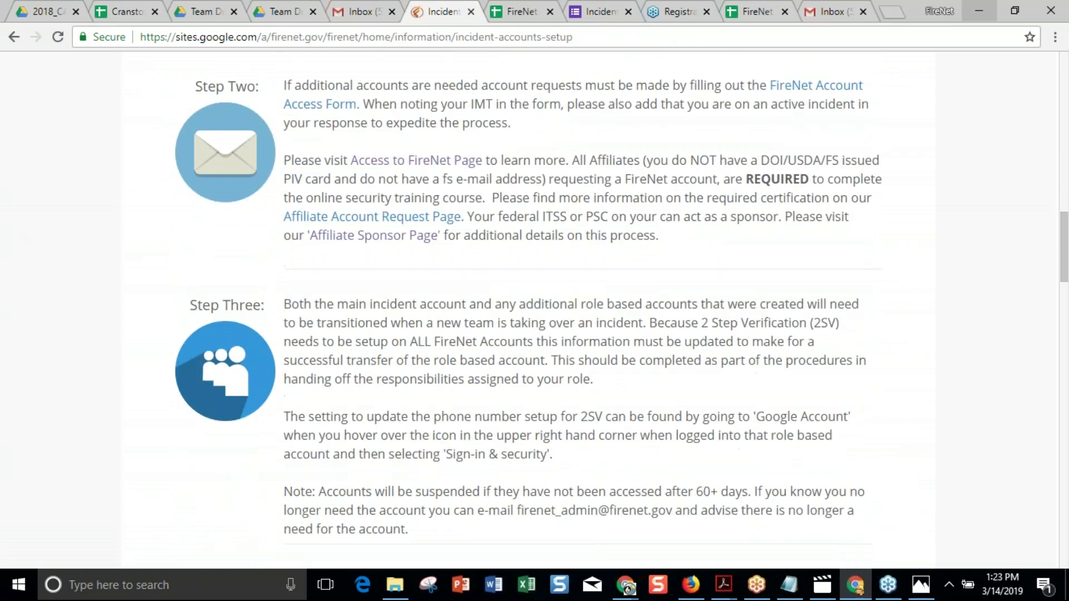
pyautogui.scroll(-3, 606, 328)
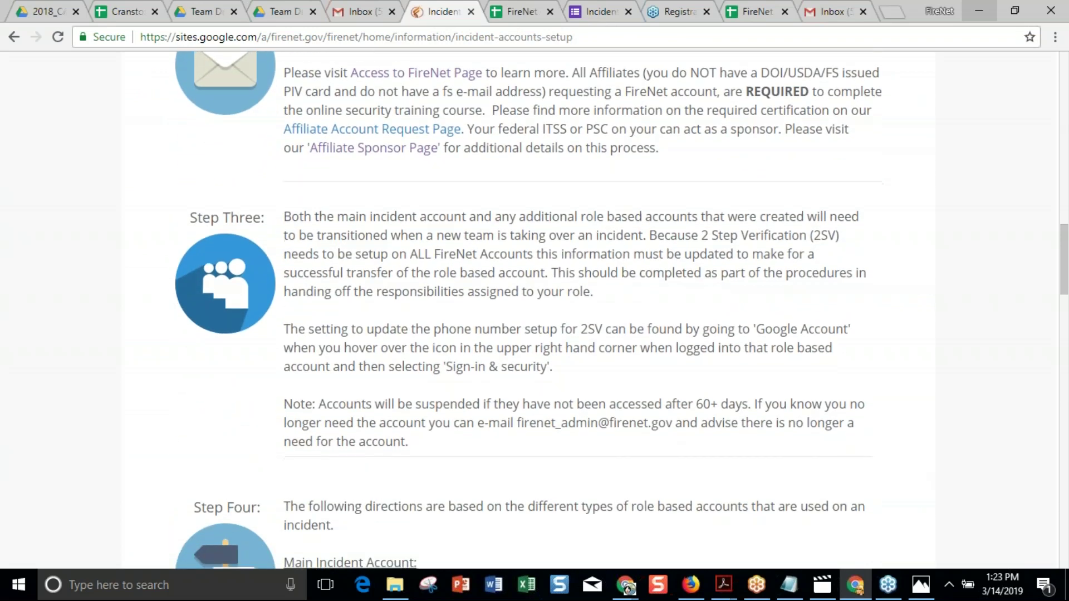
pyautogui.scroll(-5, 606, 328)
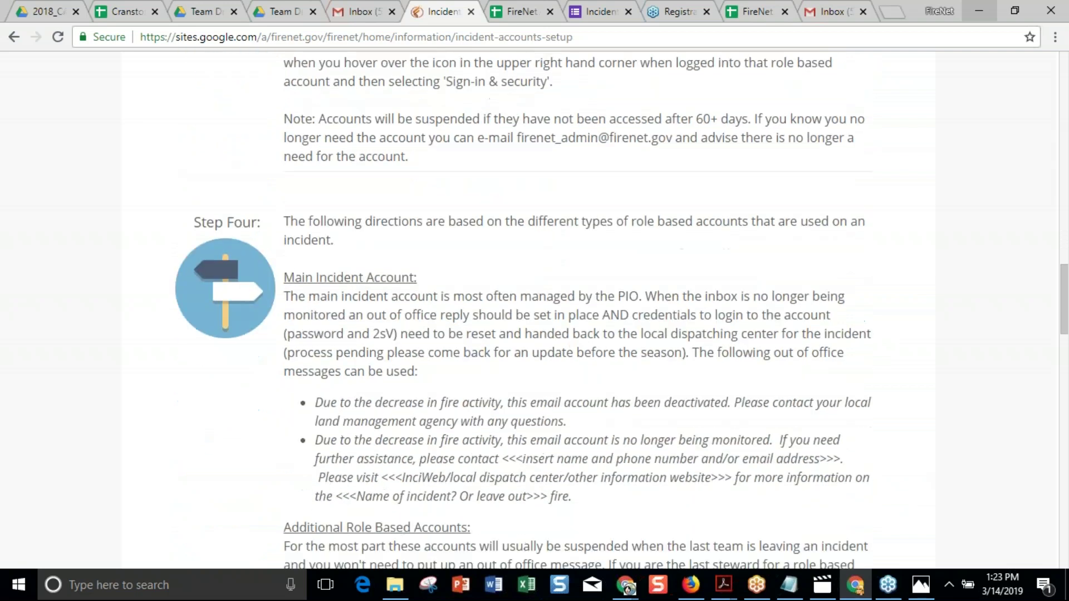
pyautogui.scroll(-1, 534, 309)
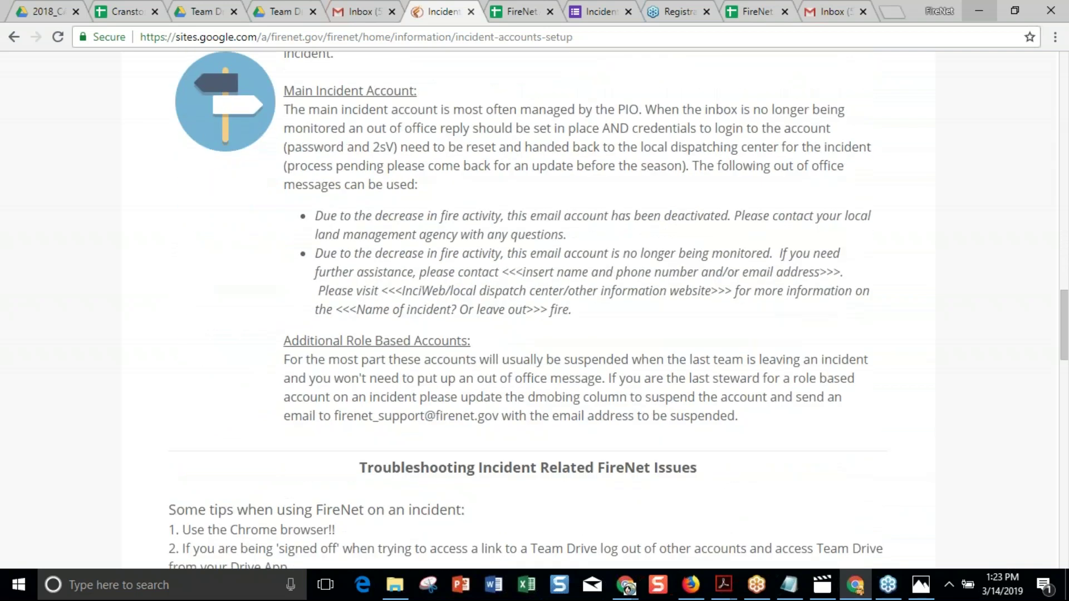
pyautogui.scroll(1, 535, 309)
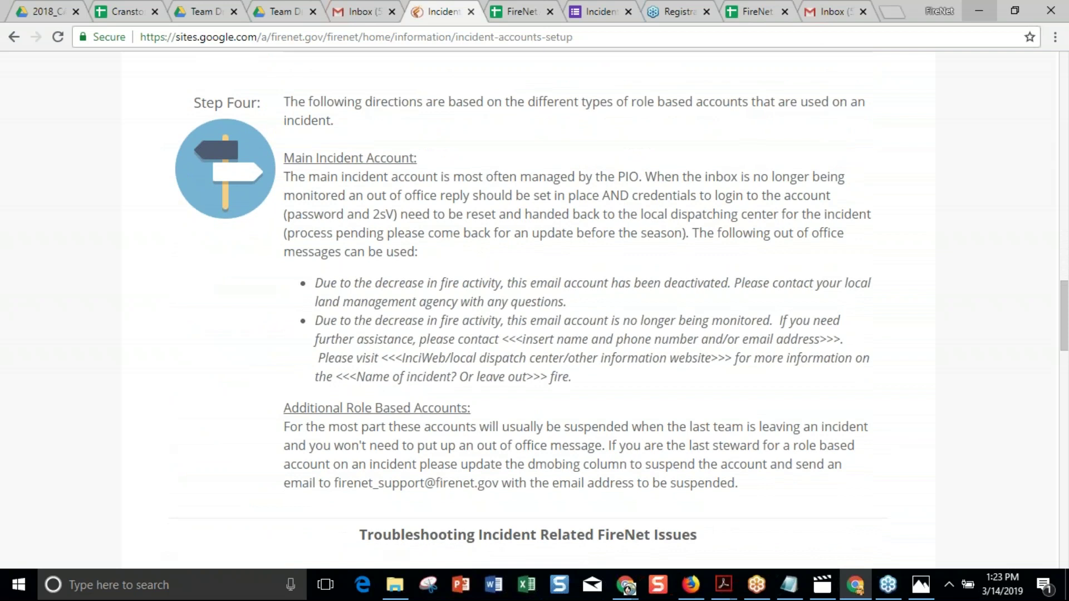
pyautogui.click(511, 11)
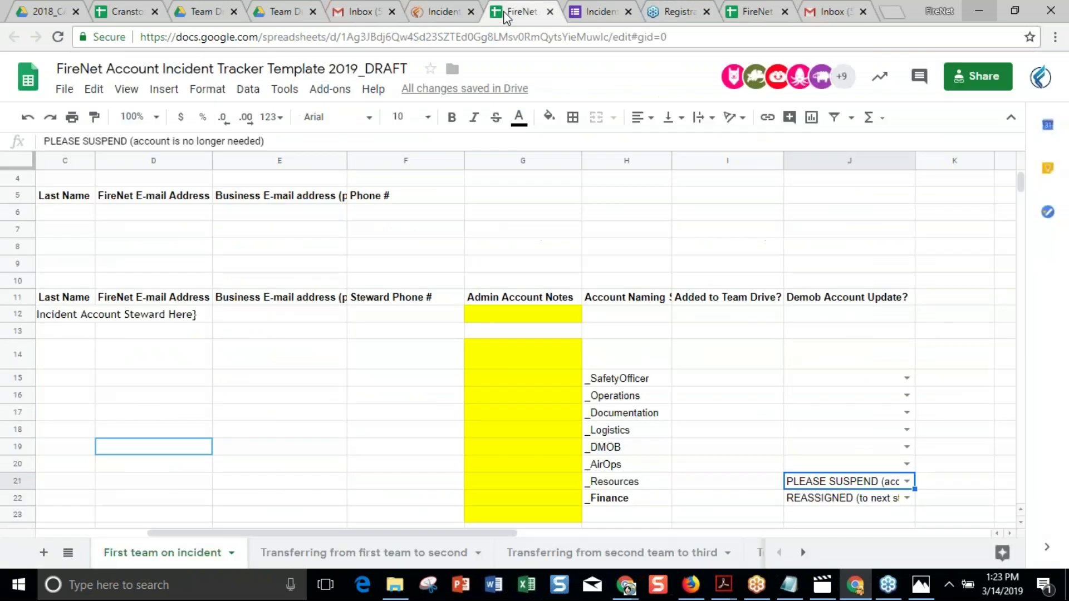
pyautogui.click(383, 415)
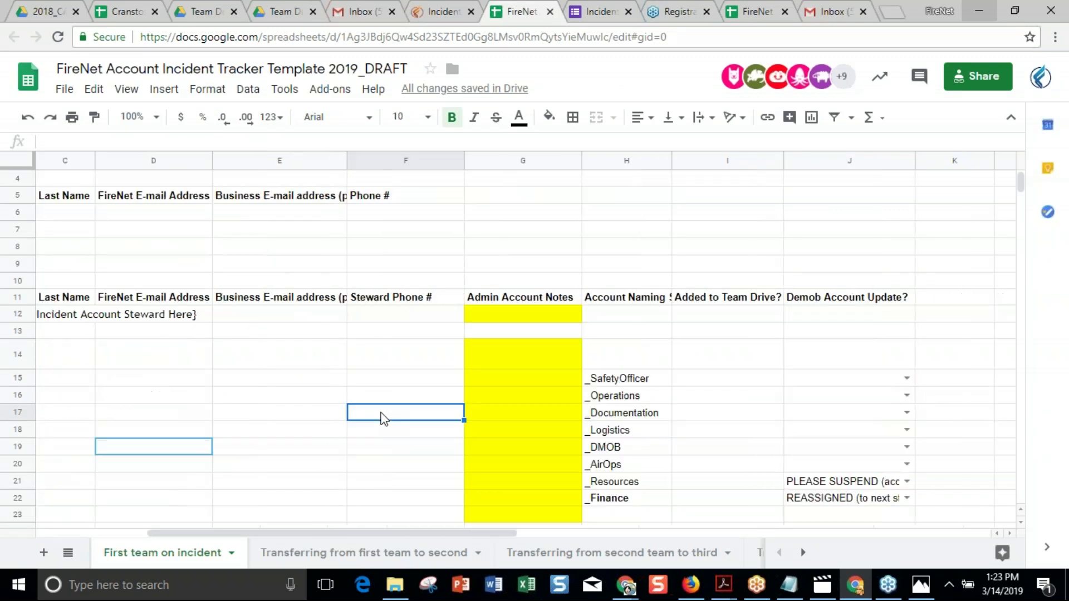
pyautogui.hscroll(-5, 275, 376)
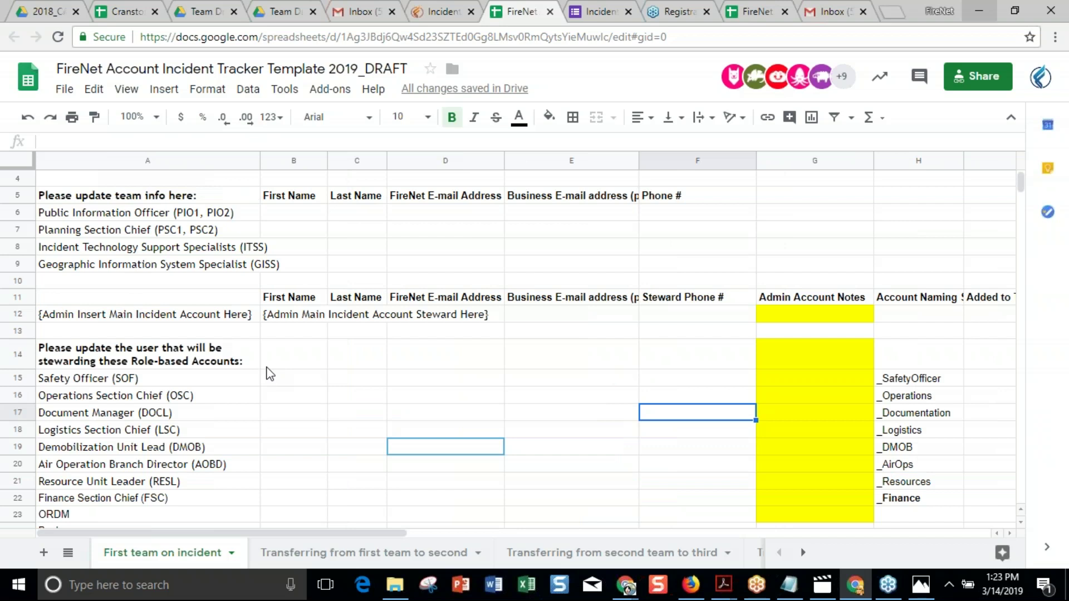
pyautogui.click(205, 321)
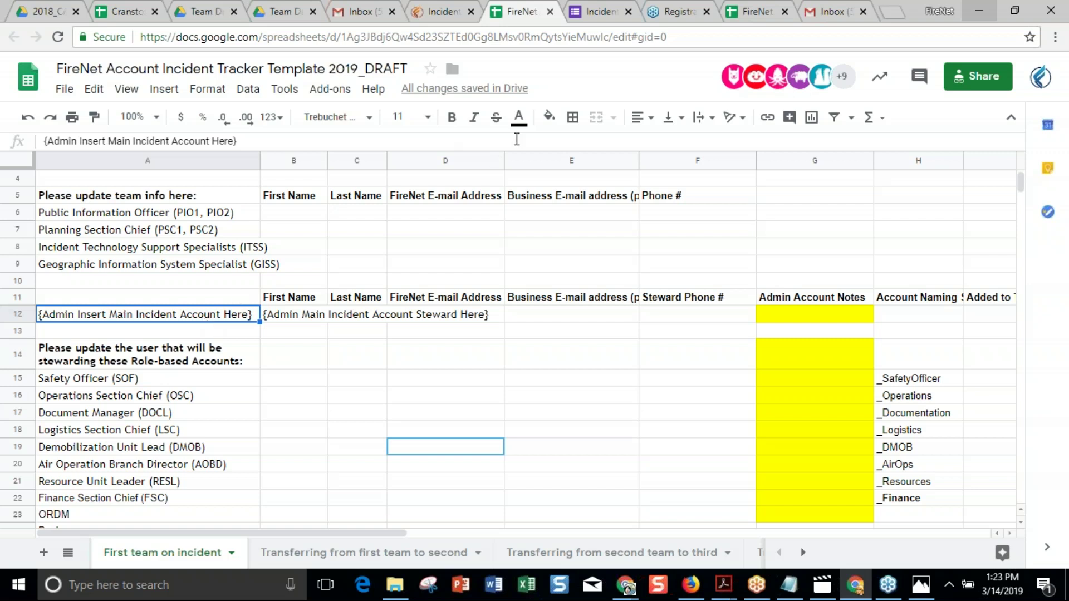
# Read Steps Three and Four on the incident accounts setup page, then return to the FireNet tracker.
pyautogui.click(432, 14)
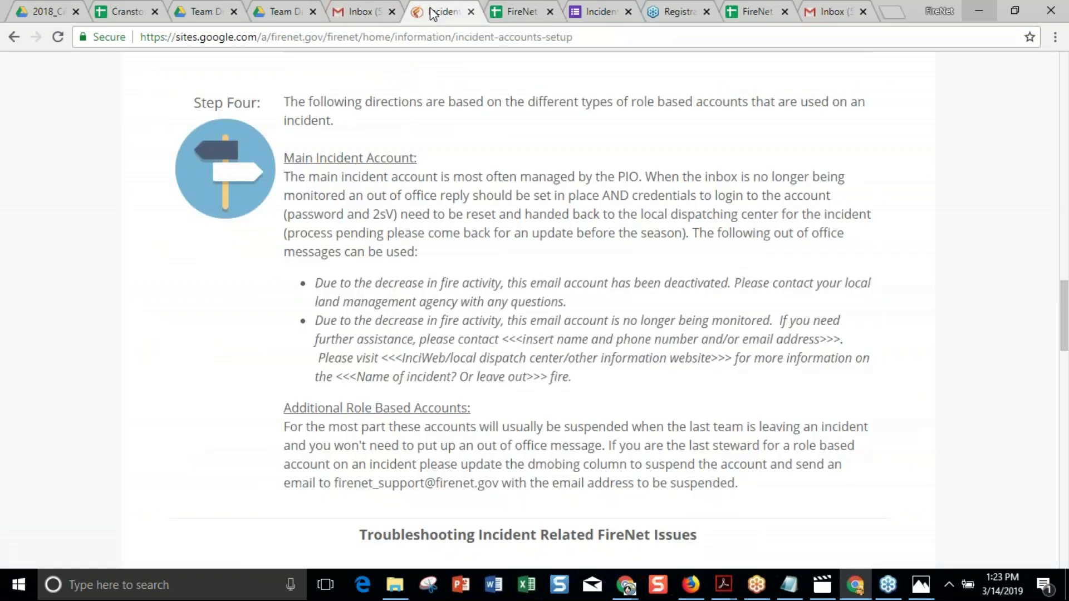
pyautogui.scroll(2, 496, 303)
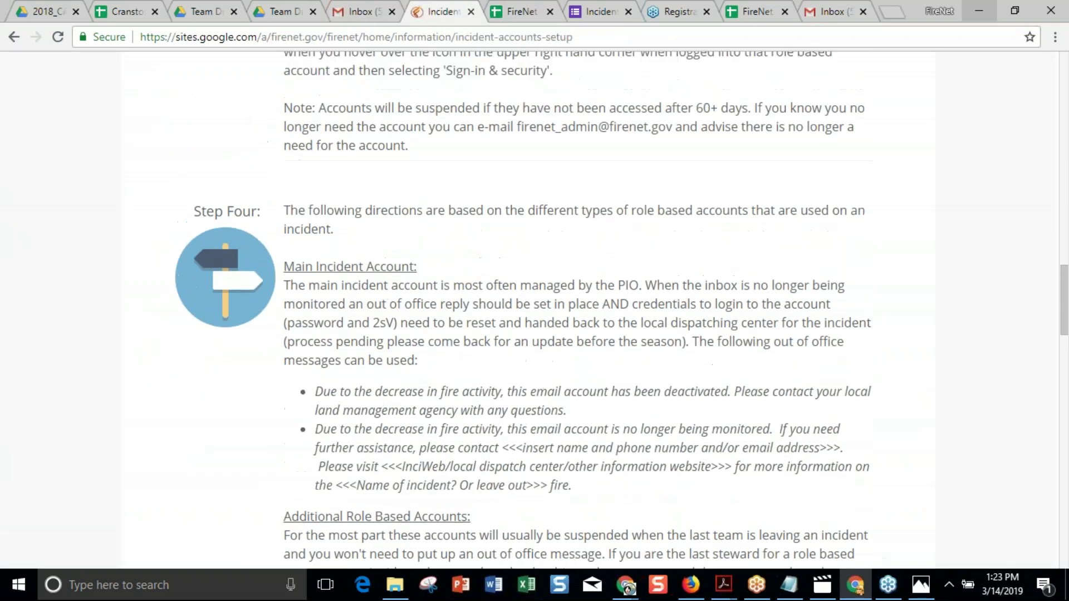
pyautogui.scroll(1, 535, 306)
pyautogui.scroll(3, 534, 306)
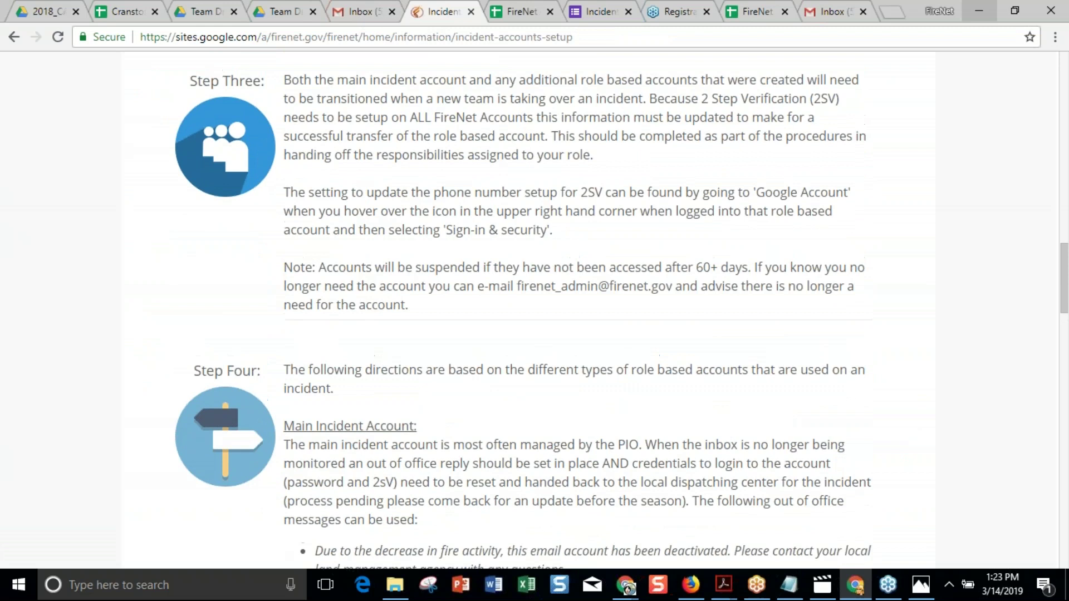
pyautogui.scroll(1, 529, 309)
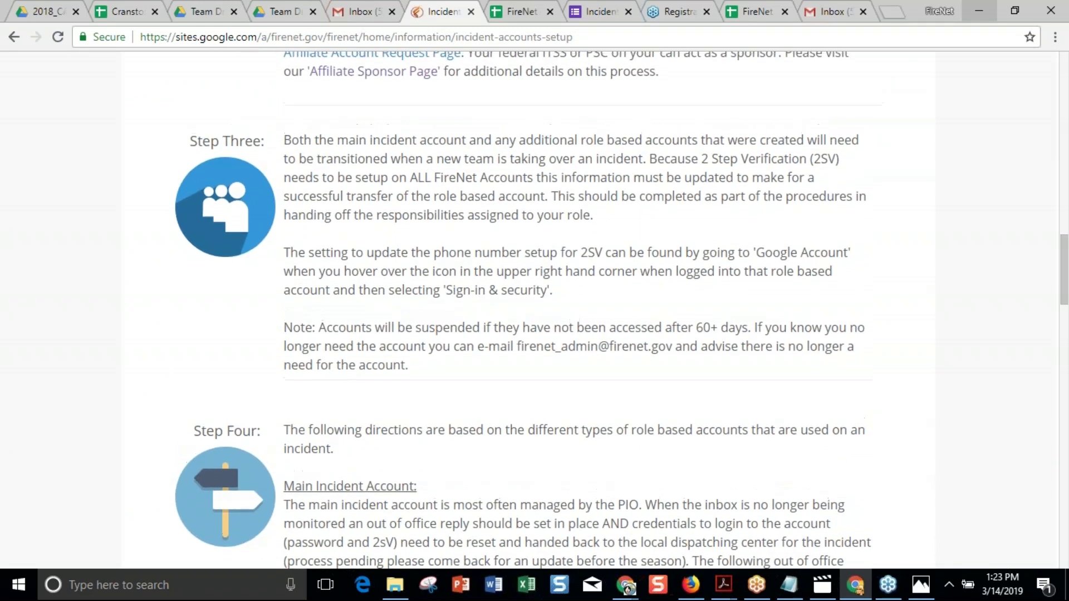
pyautogui.scroll(1, 529, 310)
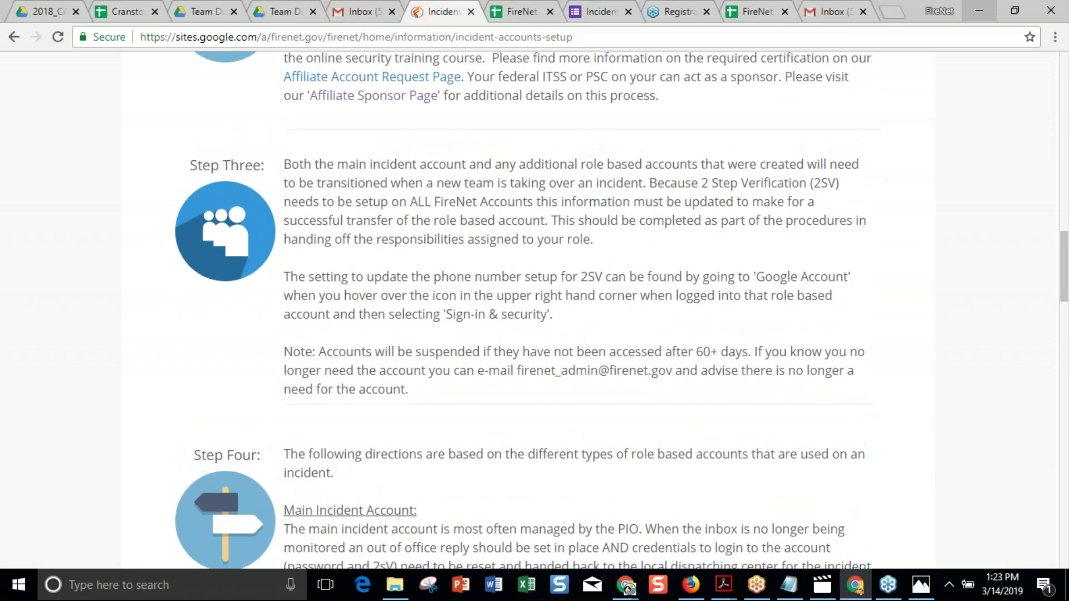
pyautogui.scroll(1, 529, 310)
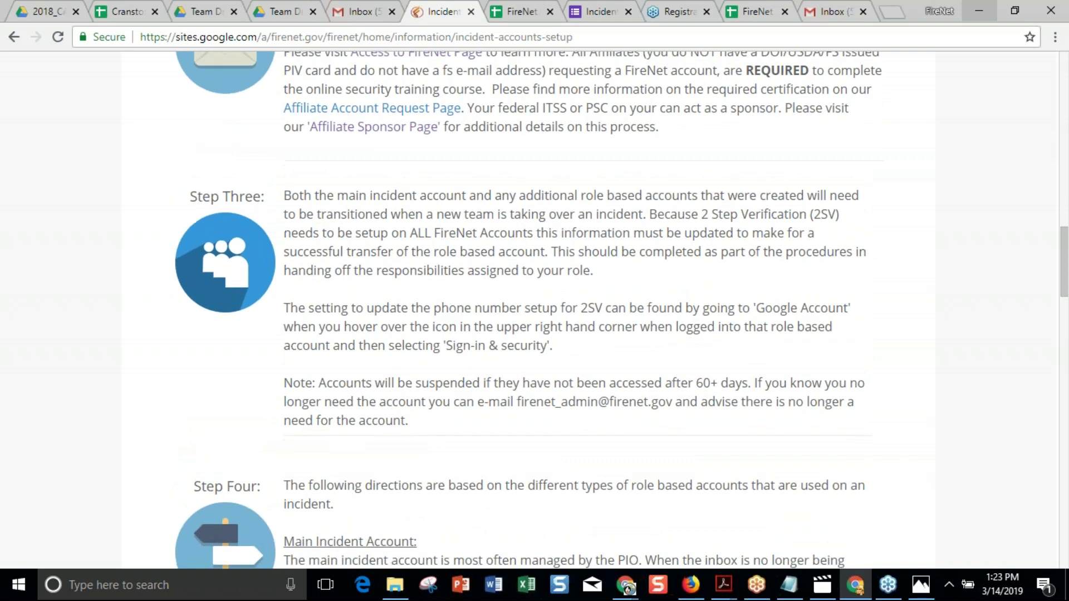
pyautogui.scroll(-1, 529, 310)
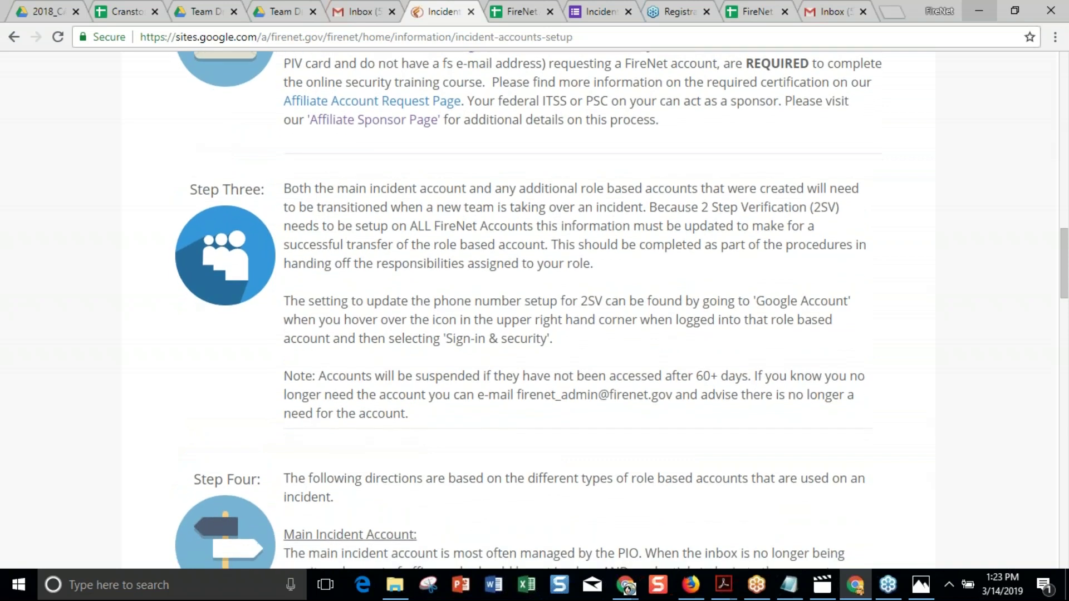
pyautogui.click(519, 15)
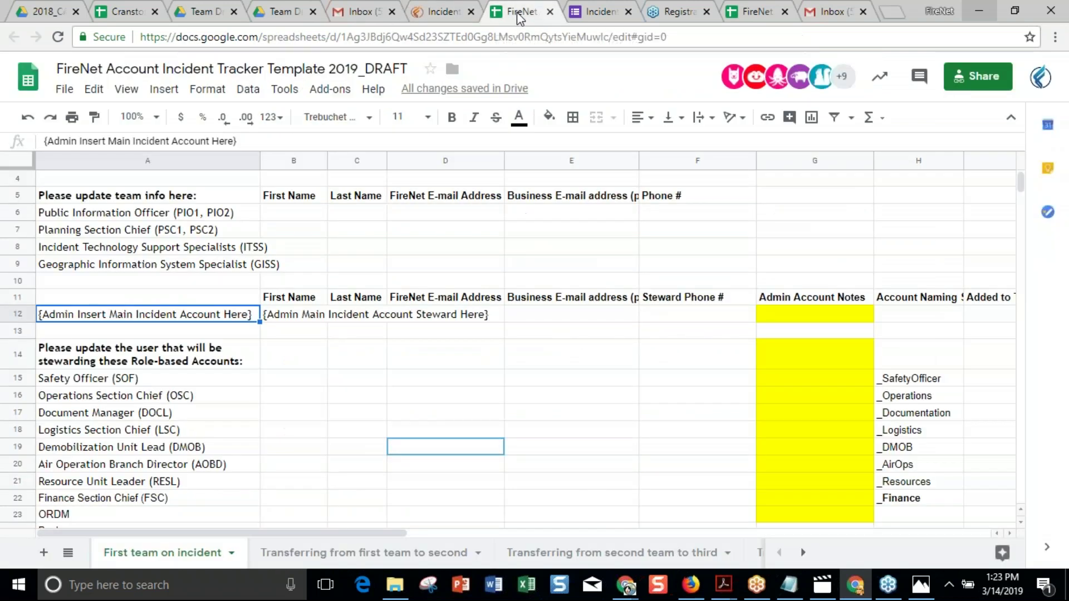
# Inspect the main incident account placeholder in A12 without changing it, then return to the setup page.
pyautogui.scroll(-2, 626, 353)
pyautogui.scroll(3, 627, 354)
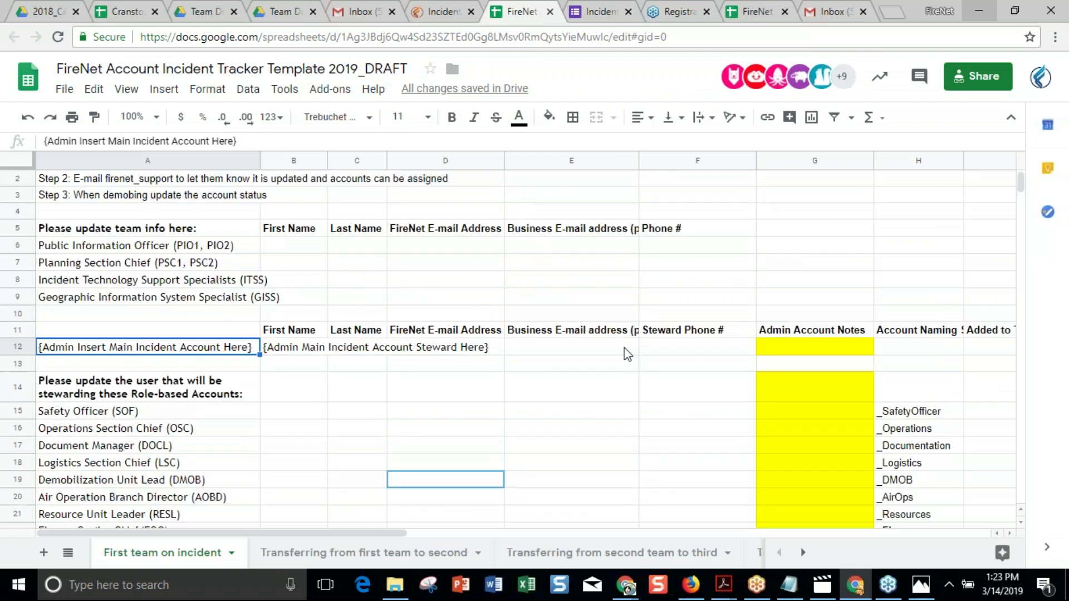
pyautogui.click(217, 369)
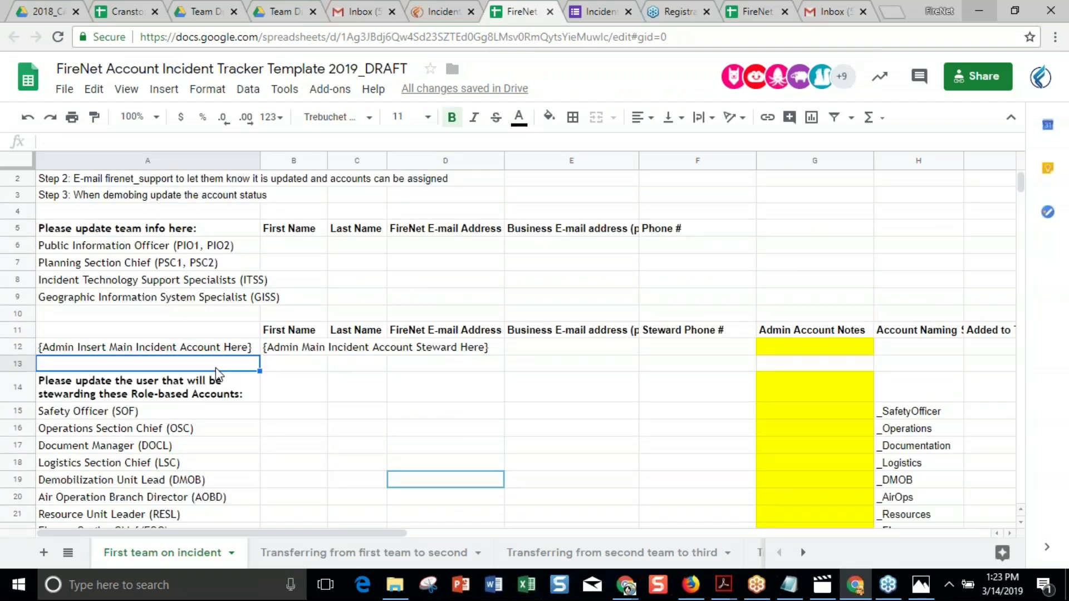
pyautogui.doubleClick(191, 348)
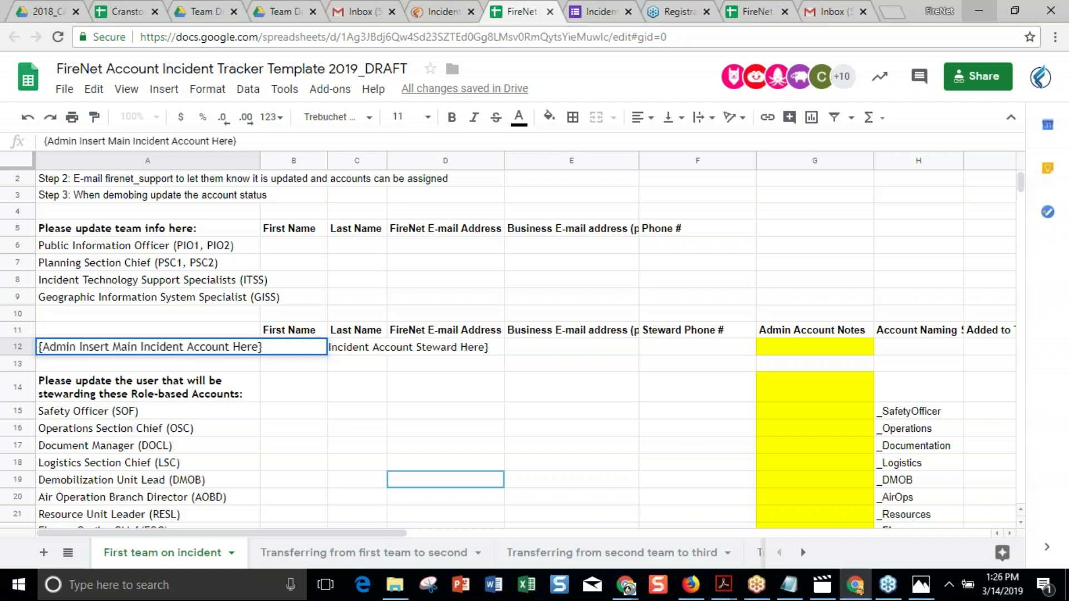
pyautogui.scroll(-4, 526, 438)
pyautogui.click(526, 437)
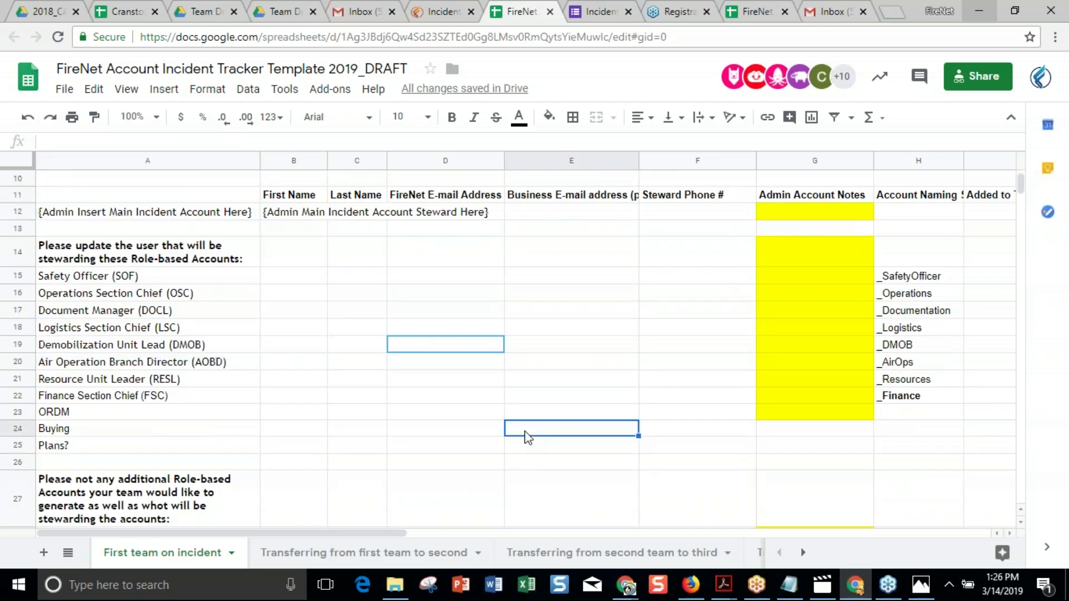
pyautogui.scroll(4, 488, 324)
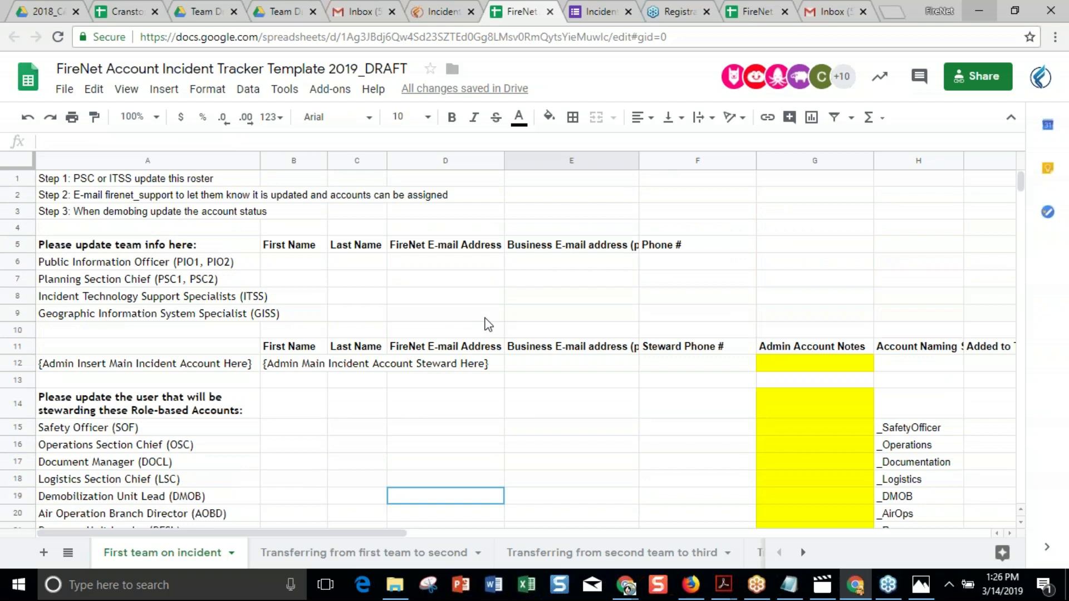
pyautogui.click(442, 11)
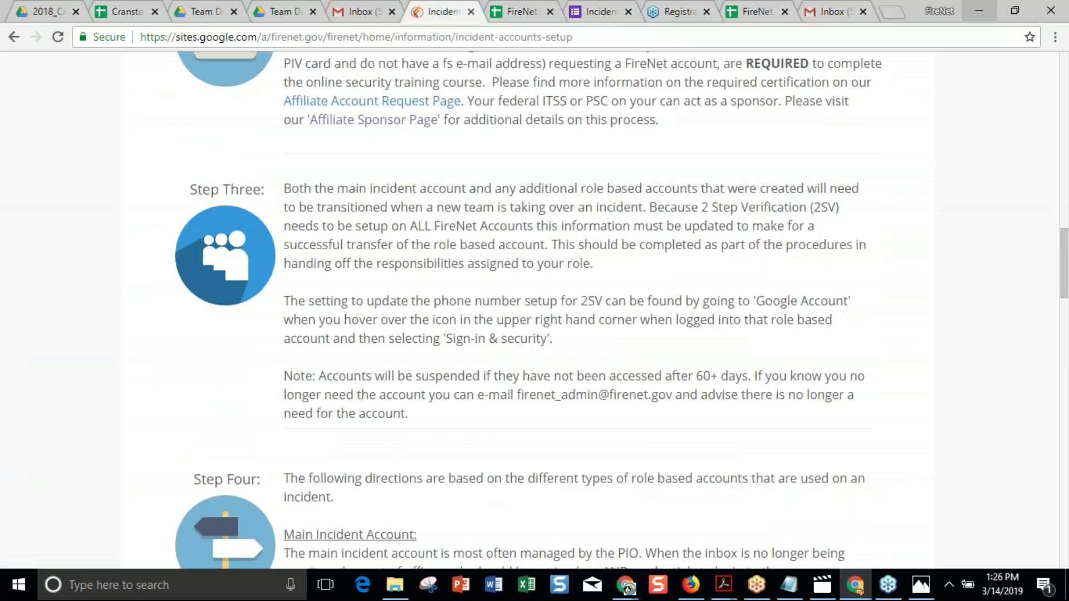
# Review the setup page from the naming convention through Step Four, then switch to the 2018_CABDF_Cranston Drive folder.
pyautogui.scroll(4, 597, 225)
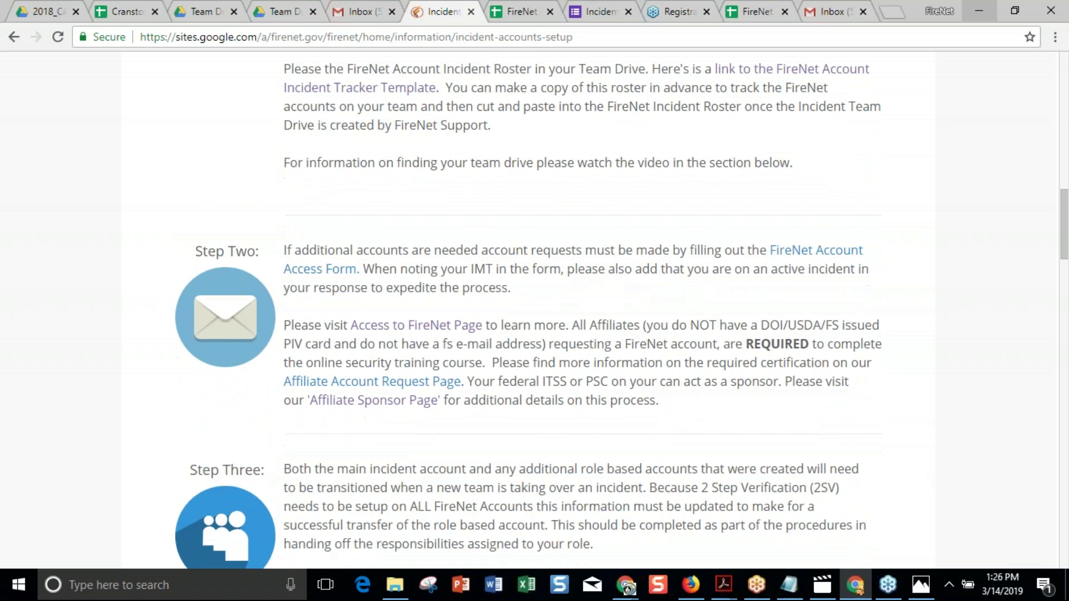
pyautogui.scroll(-4, 527, 325)
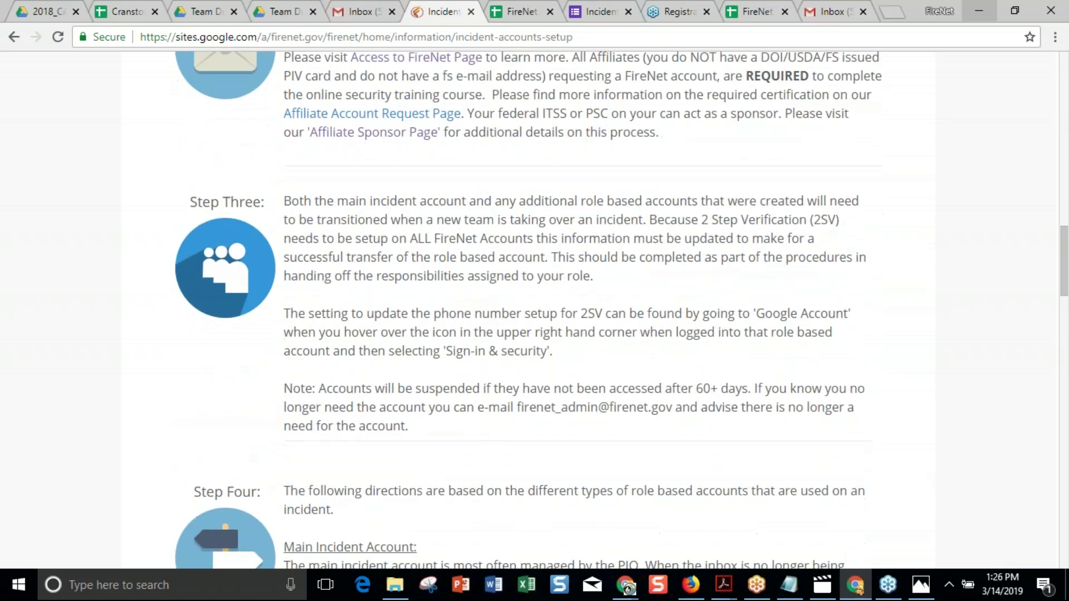
pyautogui.scroll(-12, 528, 325)
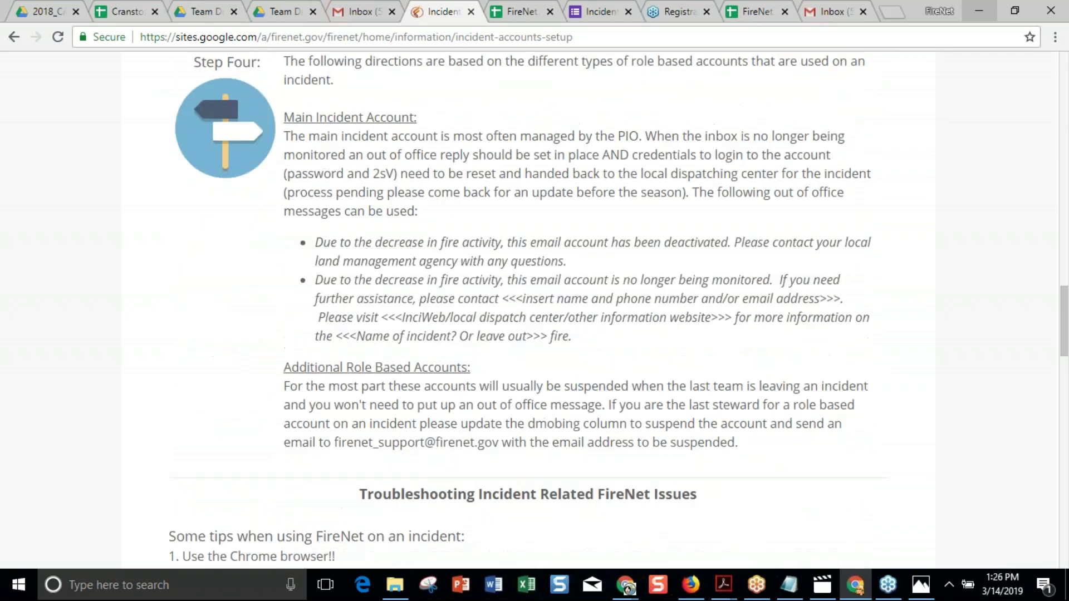
pyautogui.scroll(7, 528, 324)
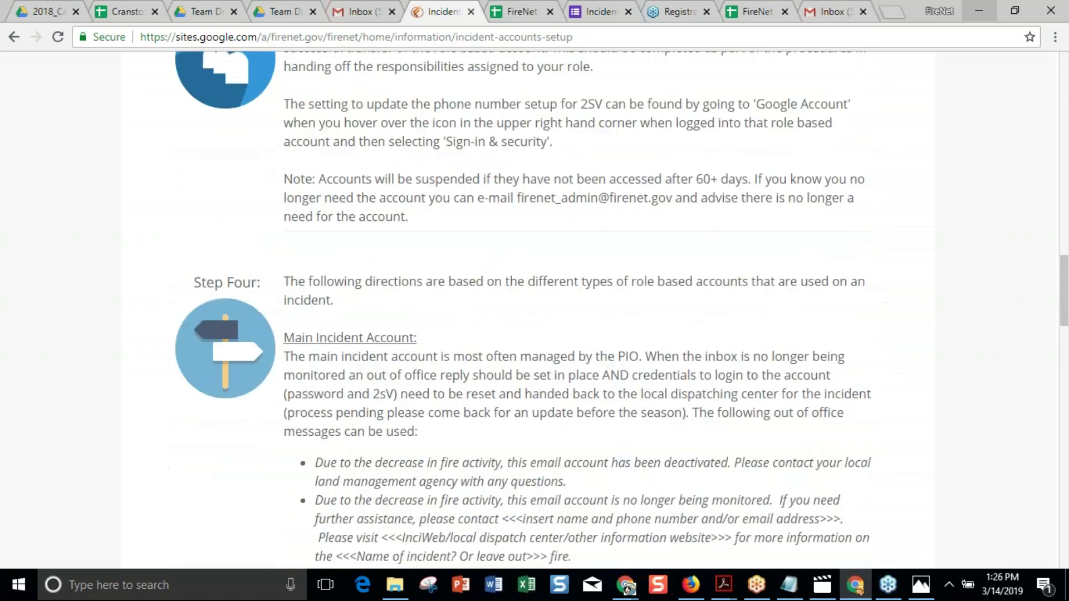
pyautogui.scroll(18, 528, 325)
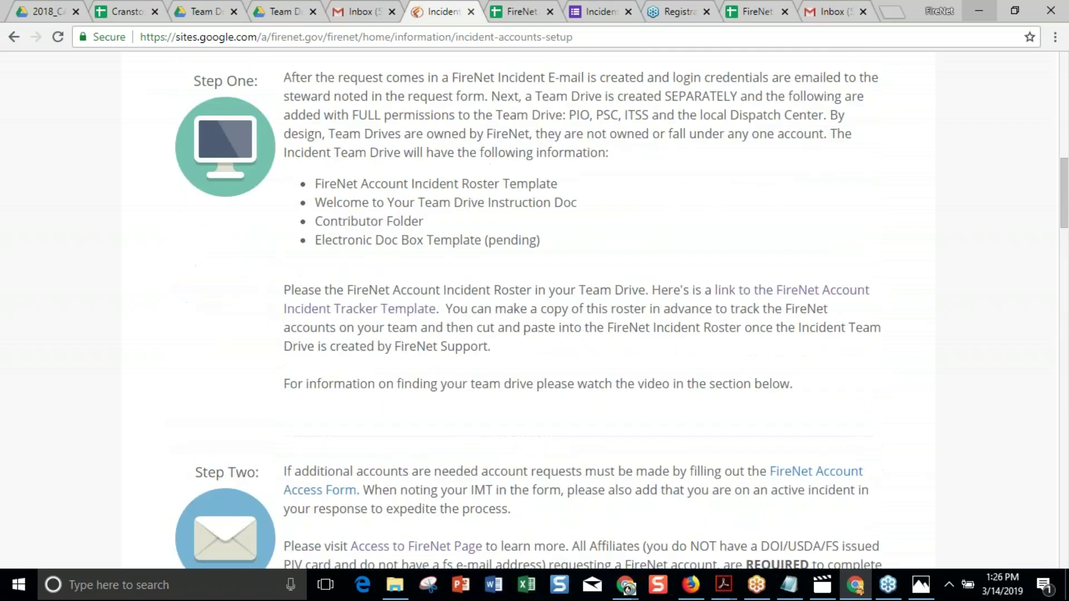
pyautogui.scroll(5, 528, 325)
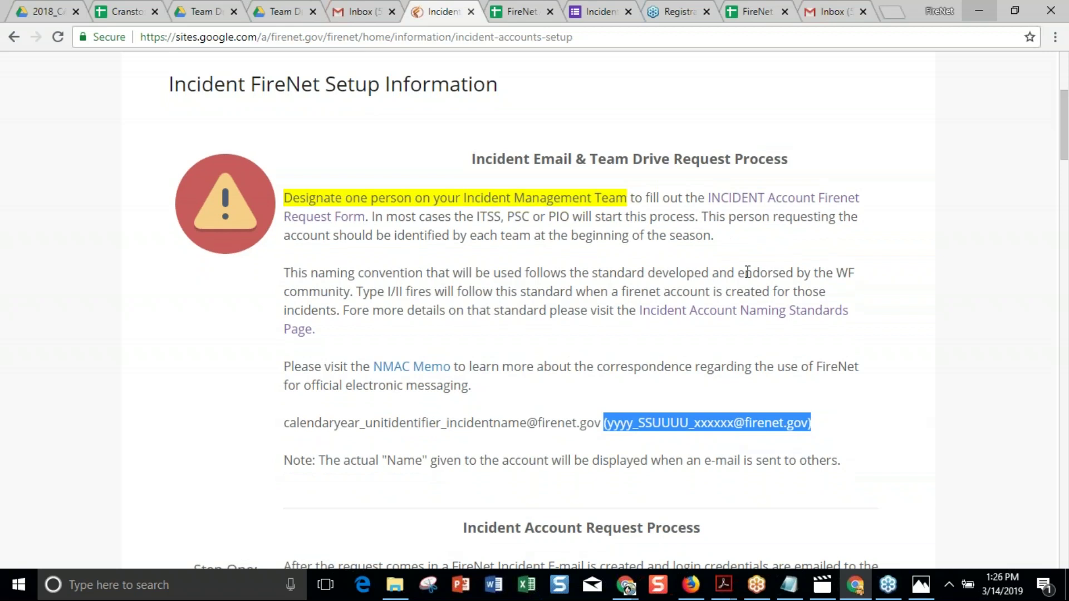
pyautogui.scroll(-2, 752, 257)
pyautogui.scroll(-4, 753, 259)
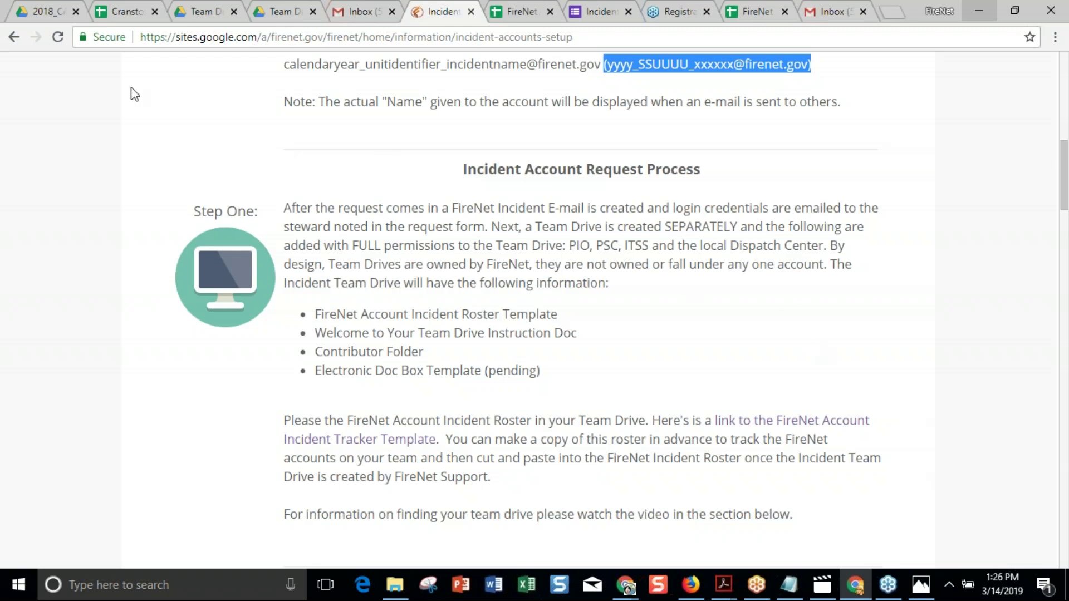
pyautogui.click(39, 12)
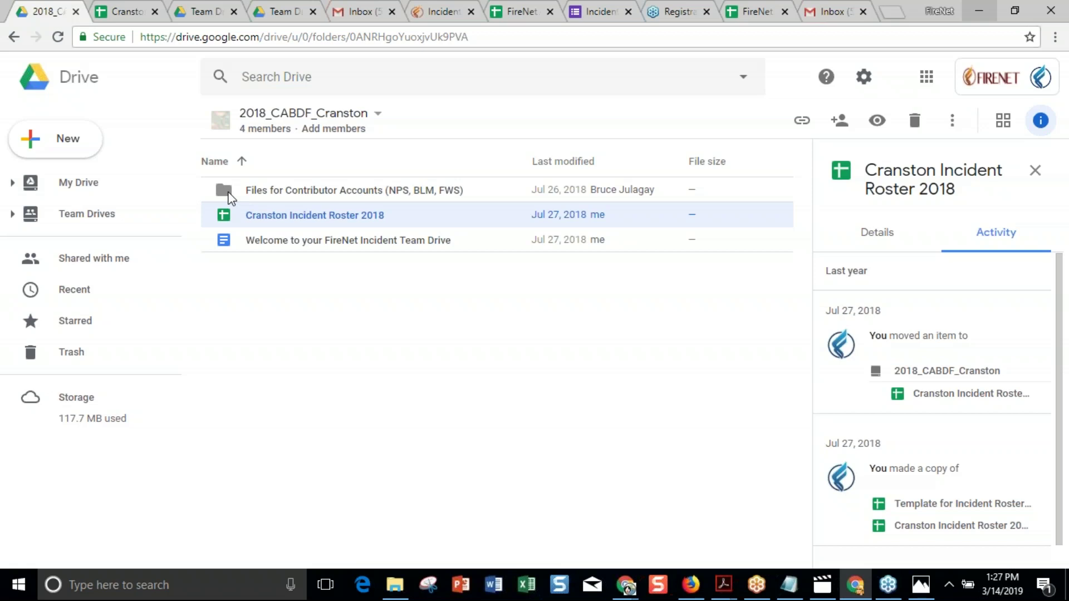
# Open Add members for the 2018_CABDF_Cranston team drive and display the available member roles.
pyautogui.click(78, 217)
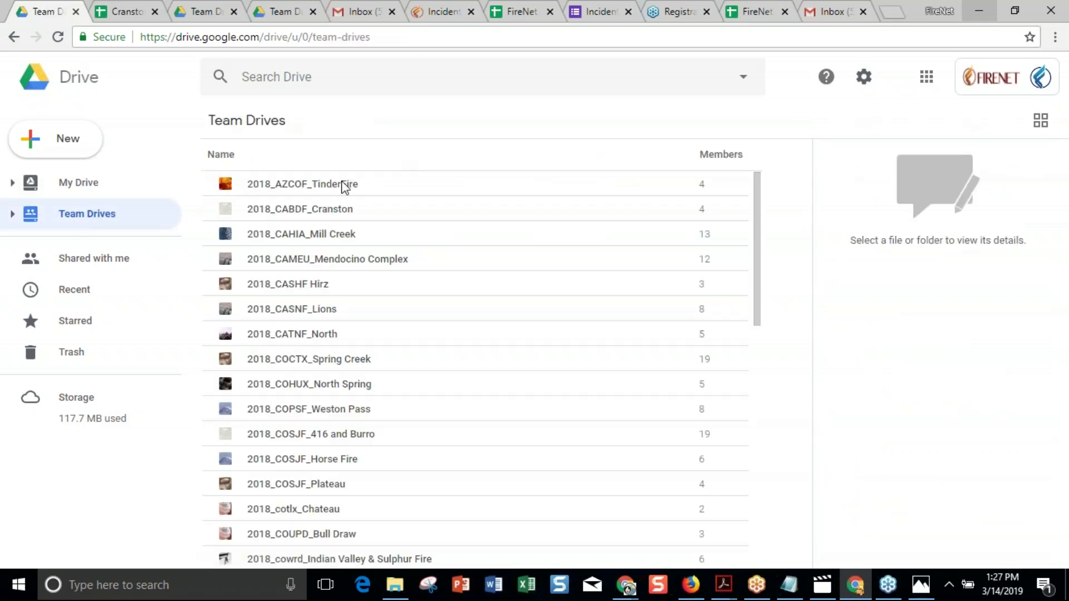
pyautogui.doubleClick(313, 214)
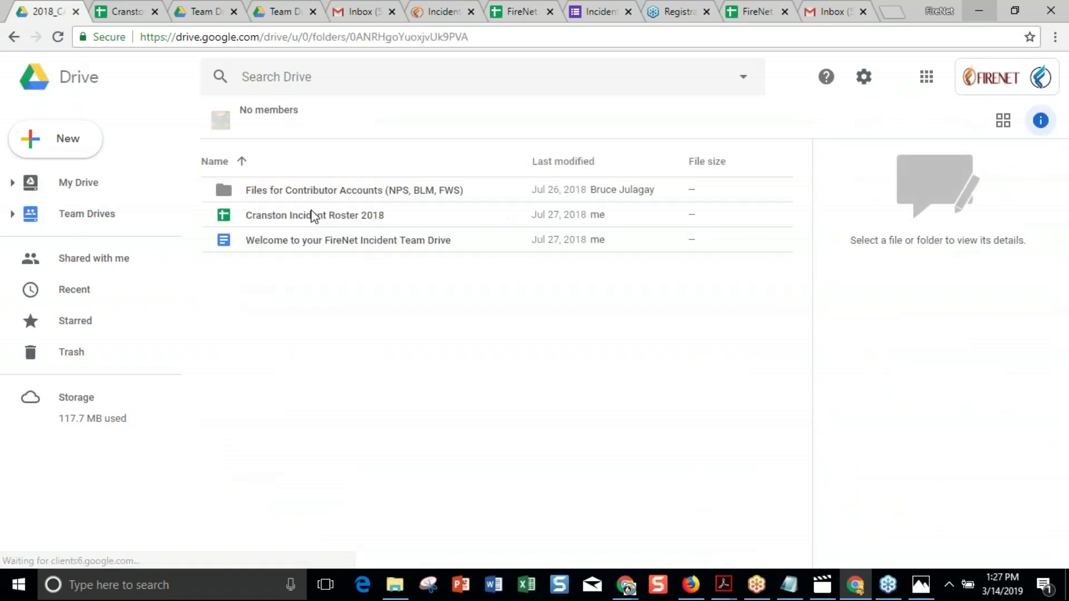
pyautogui.click(330, 134)
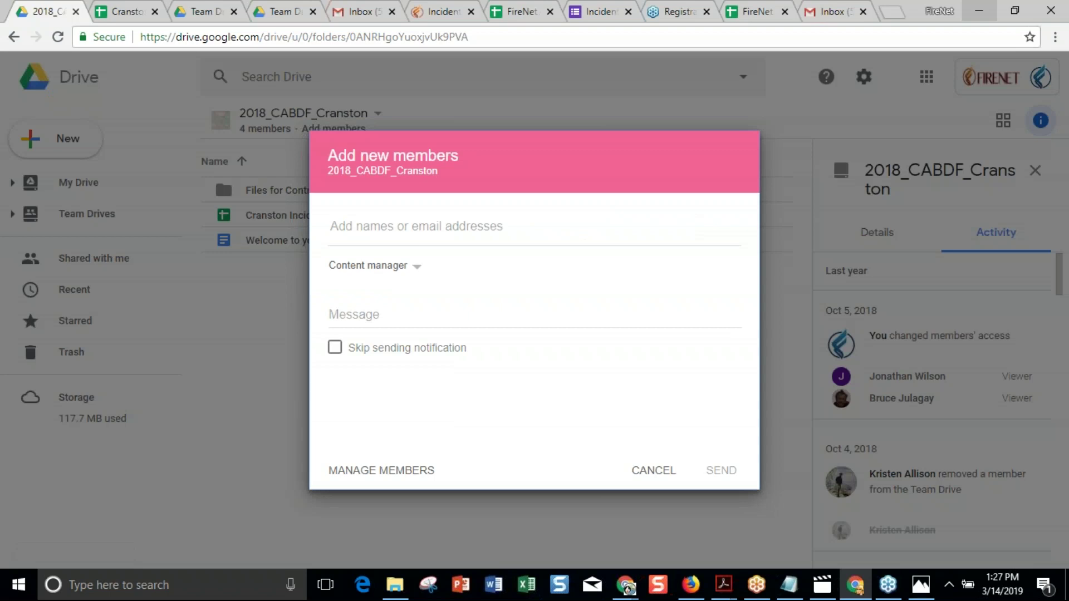
pyautogui.click(415, 268)
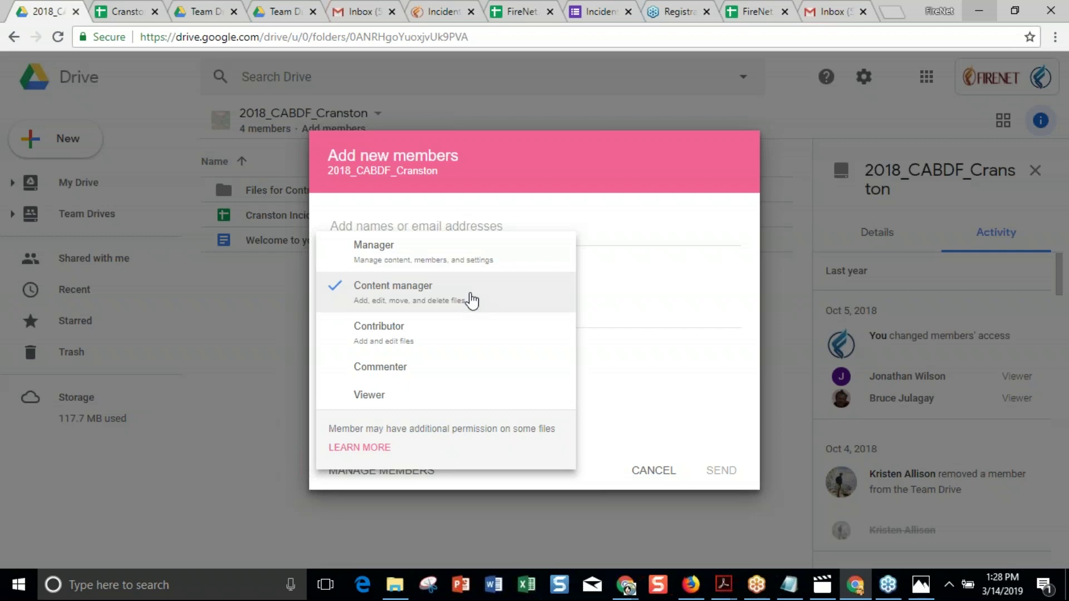
# Toggle the new-member role between Manager and Content manager, then cancel without adding anyone.
pyautogui.click(442, 266)
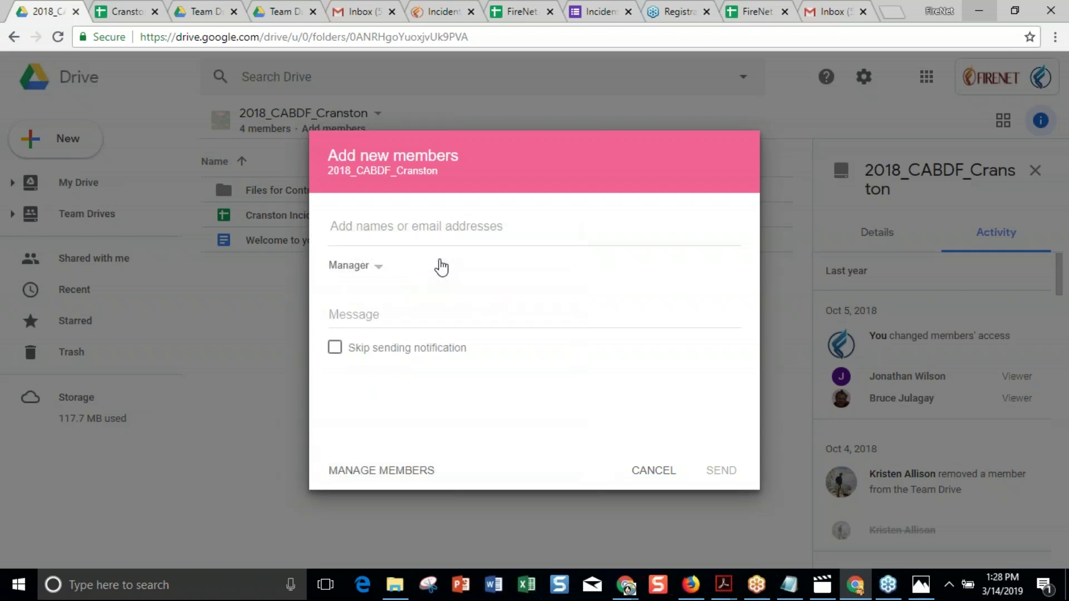
pyautogui.click(374, 267)
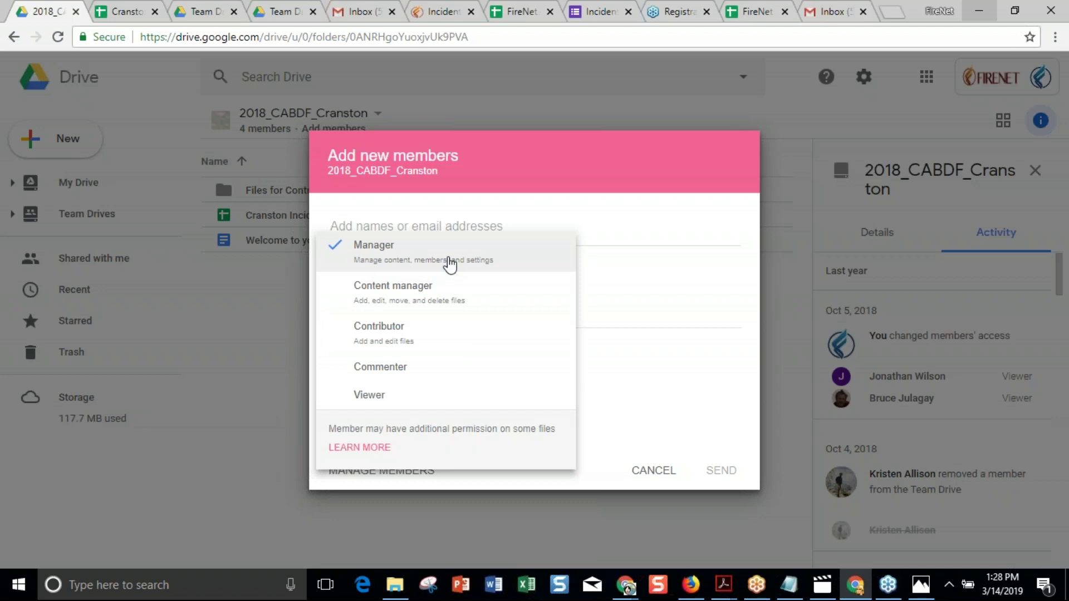
pyautogui.click(430, 293)
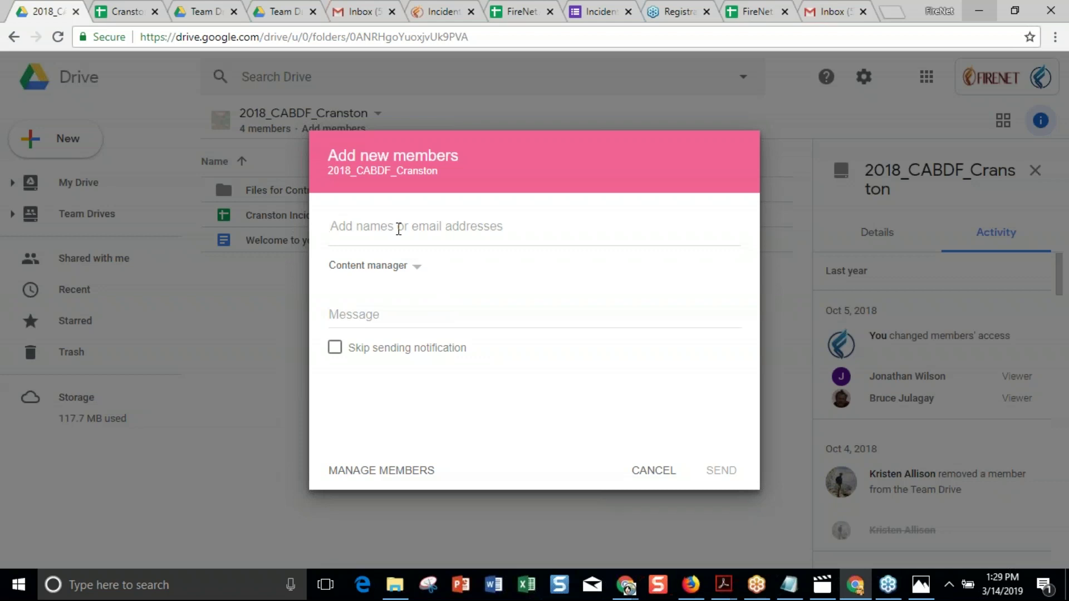
pyautogui.click(416, 267)
pyautogui.press('Up')
pyautogui.press('Return')
pyautogui.click(378, 268)
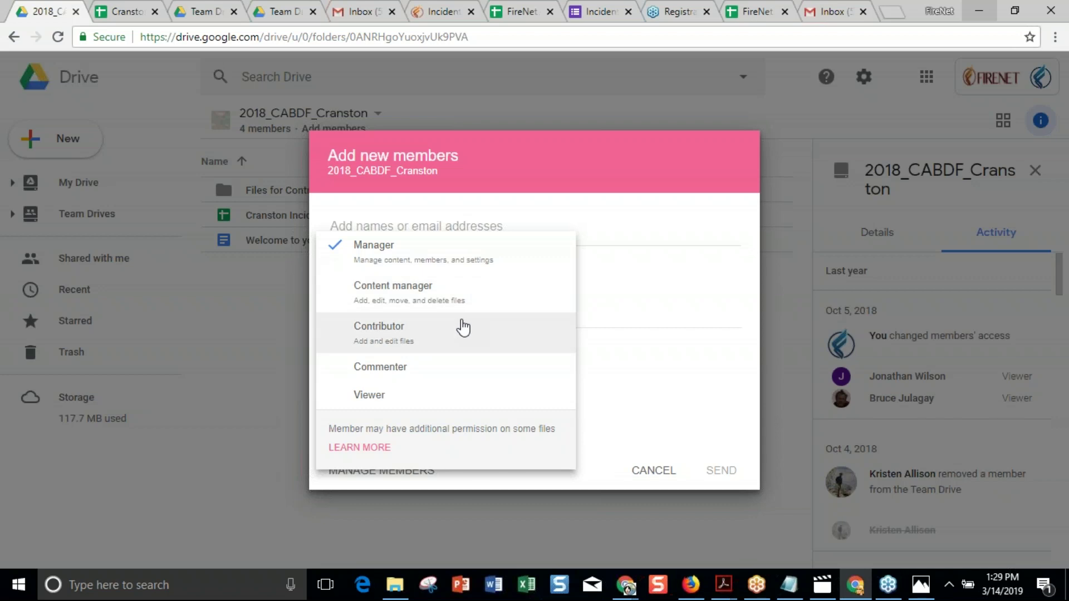
pyautogui.click(475, 313)
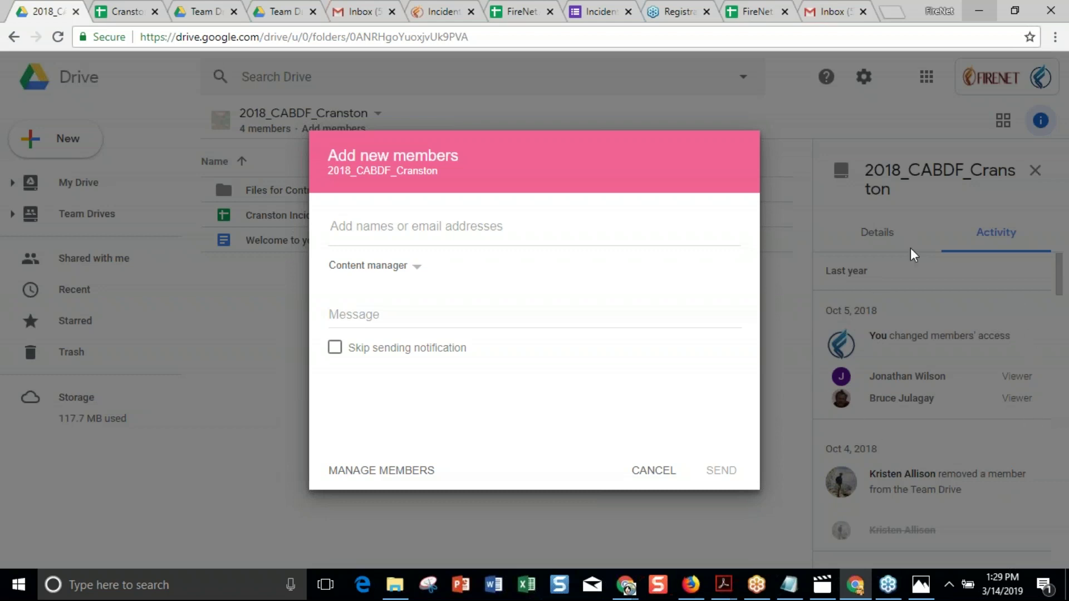
pyautogui.click(655, 471)
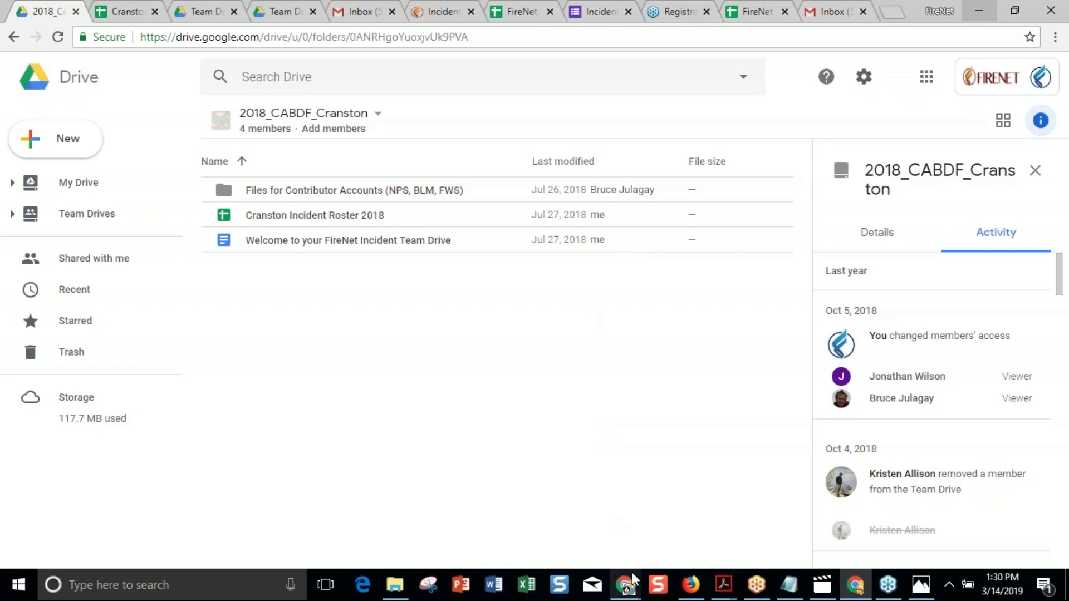
# Bring the Documentation Box Template Chrome window to the front from the taskbar previews.
pyautogui.click(624, 591)
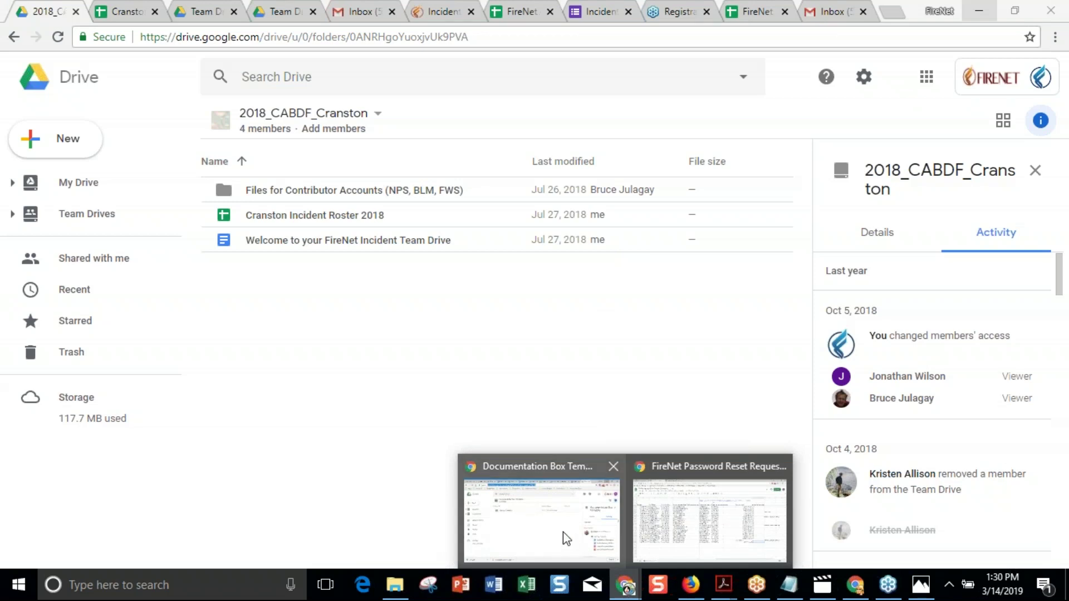
pyautogui.click(563, 535)
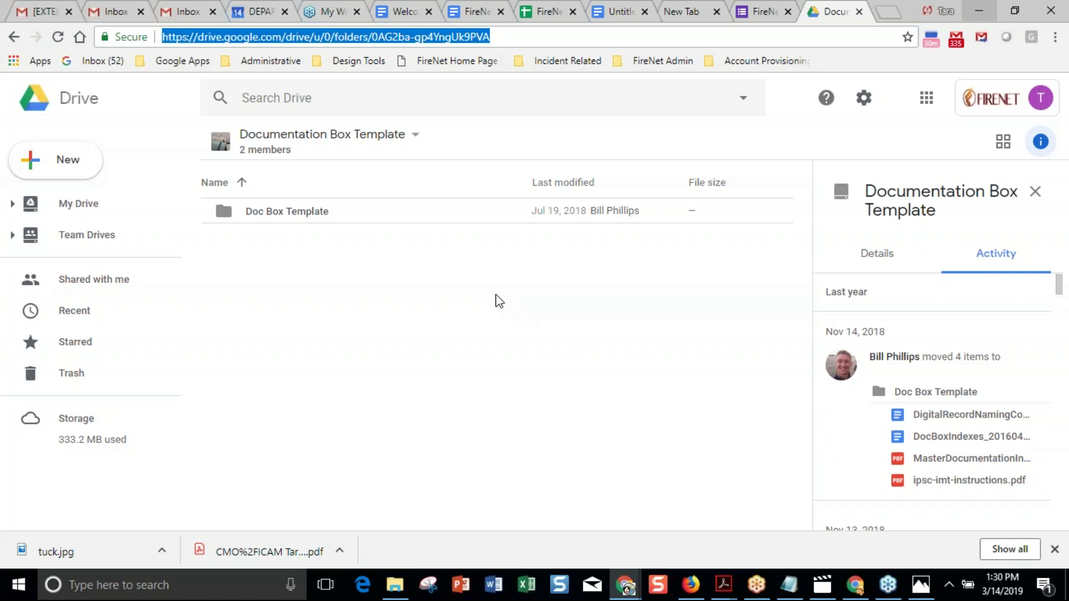
# Browse Doc Box Template > 3 - Planning Section, go back up, then return to the Cranston window.
pyautogui.doubleClick(312, 213)
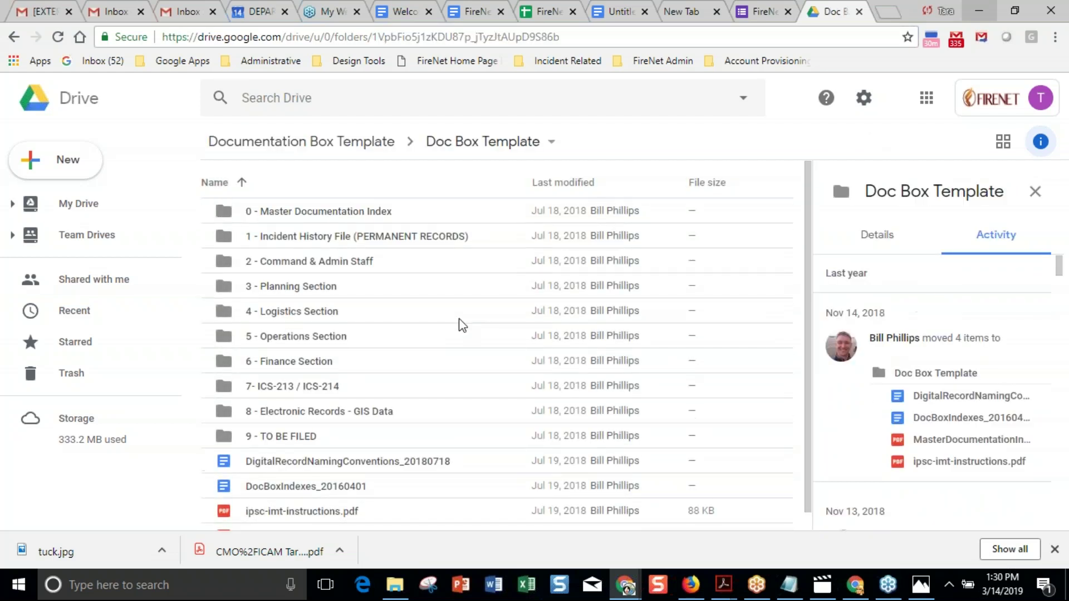
pyautogui.doubleClick(264, 290)
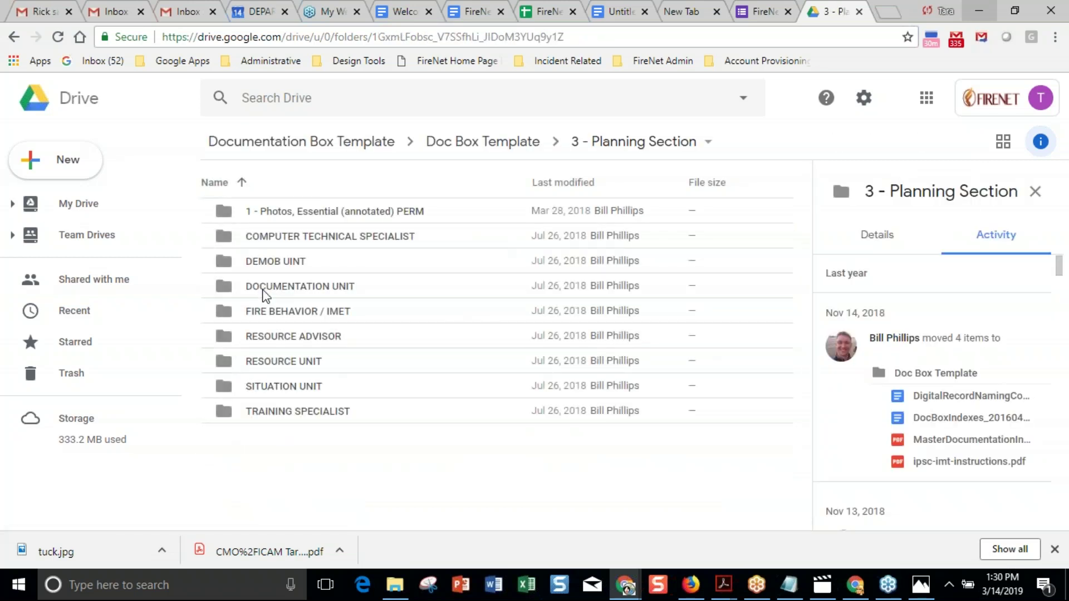
pyautogui.click(338, 146)
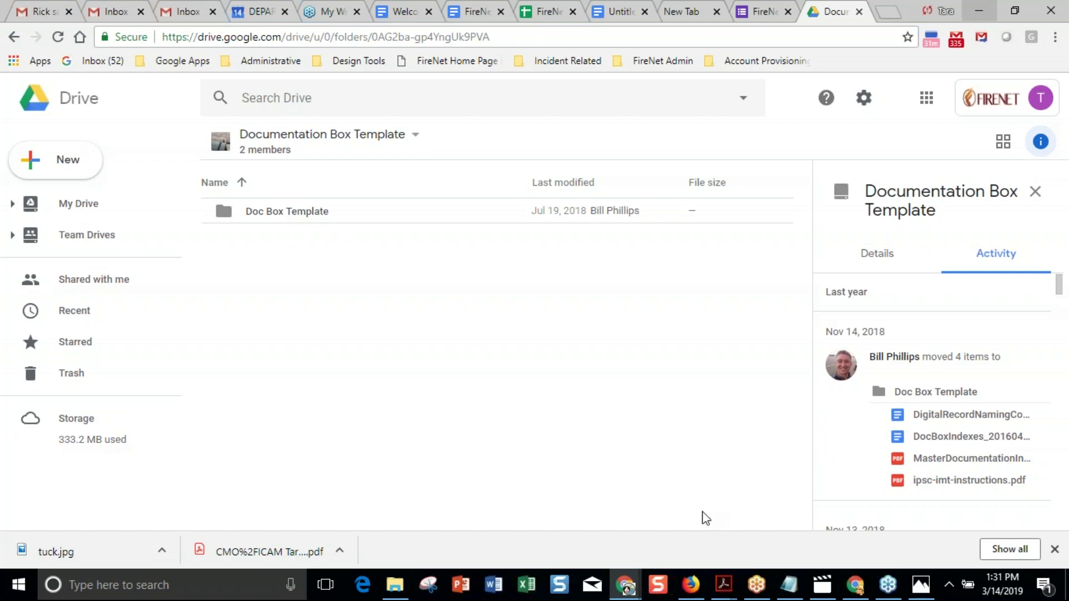
pyautogui.click(855, 590)
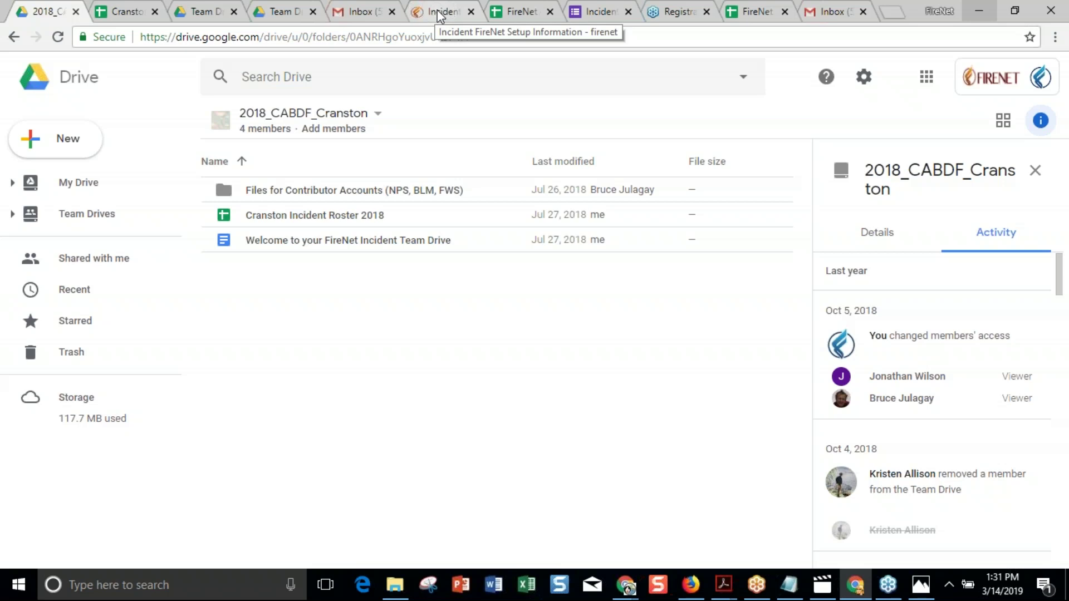
# Show the Incident FireNet Setup Information page scrolled to its Troubleshooting Incident Related FireNet Issues section.
pyautogui.click(437, 11)
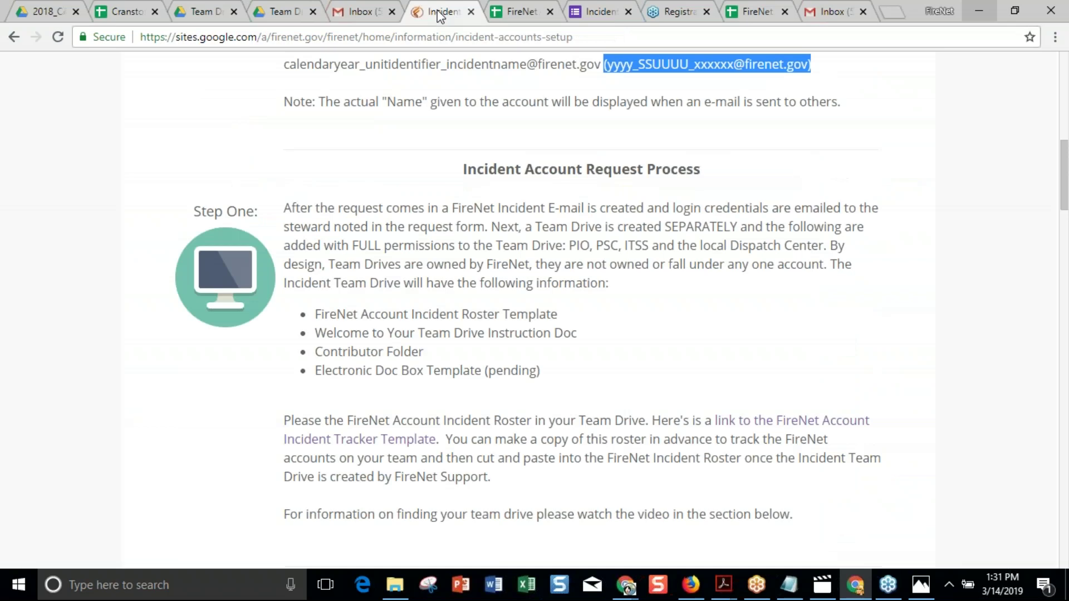
pyautogui.scroll(-10, 557, 311)
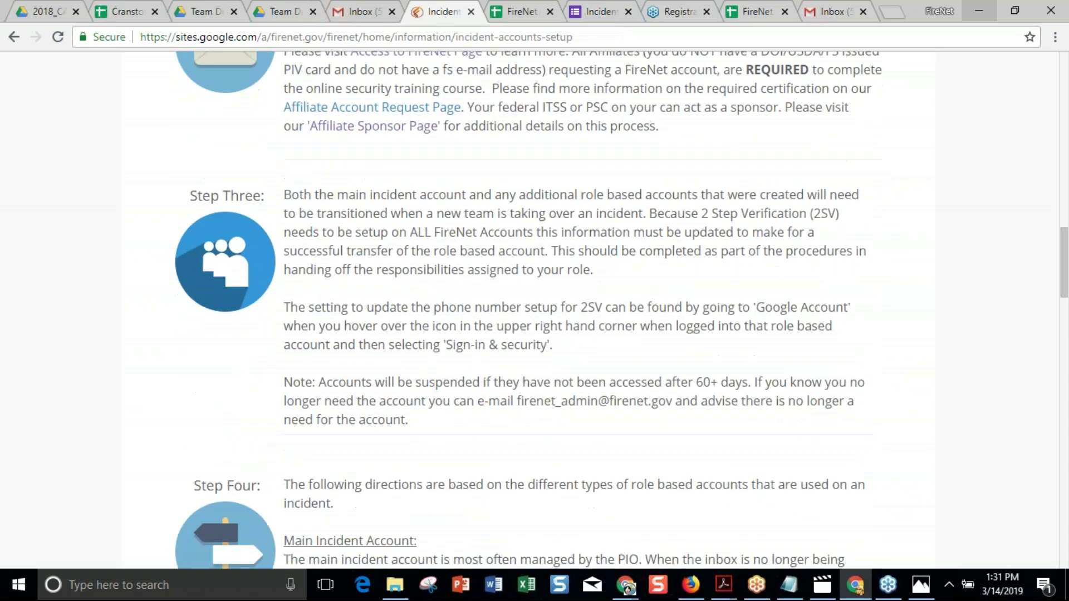
pyautogui.scroll(-8, 556, 312)
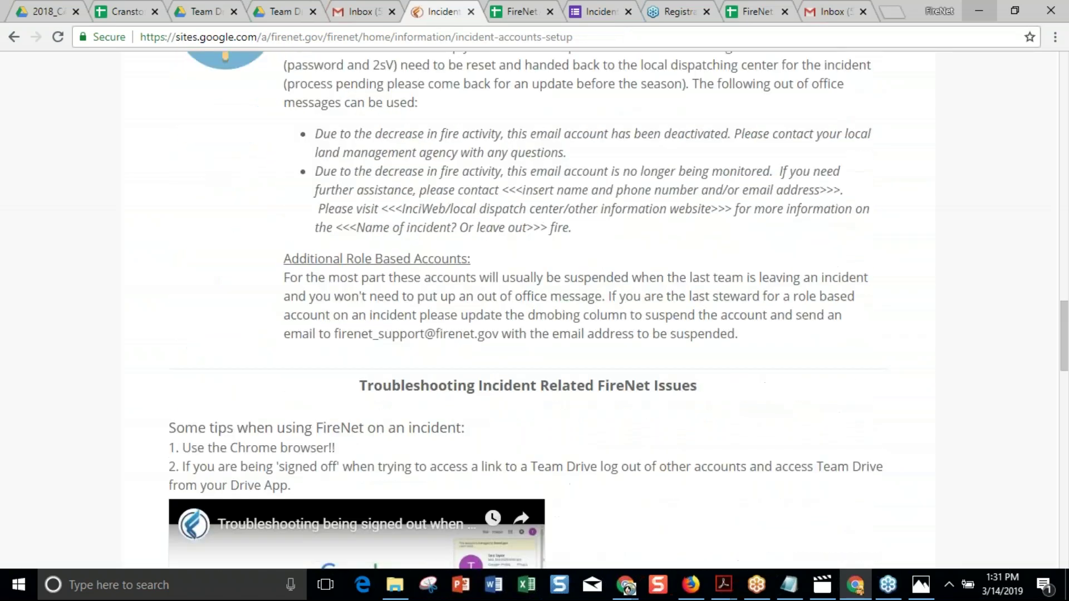
pyautogui.scroll(-3, 557, 312)
pyautogui.scroll(-1, 557, 312)
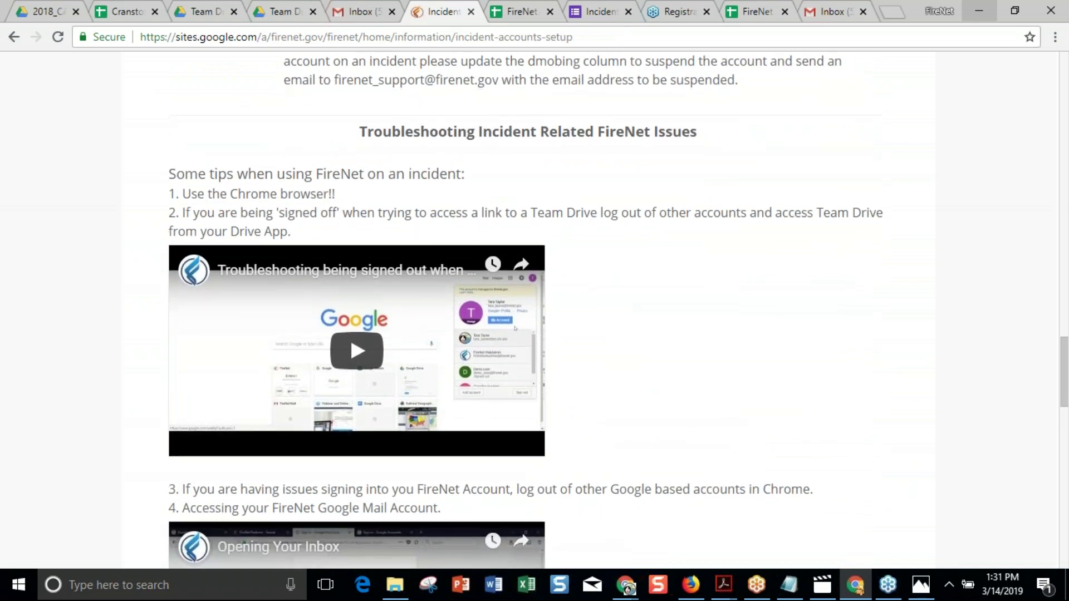
pyautogui.scroll(-1, 557, 312)
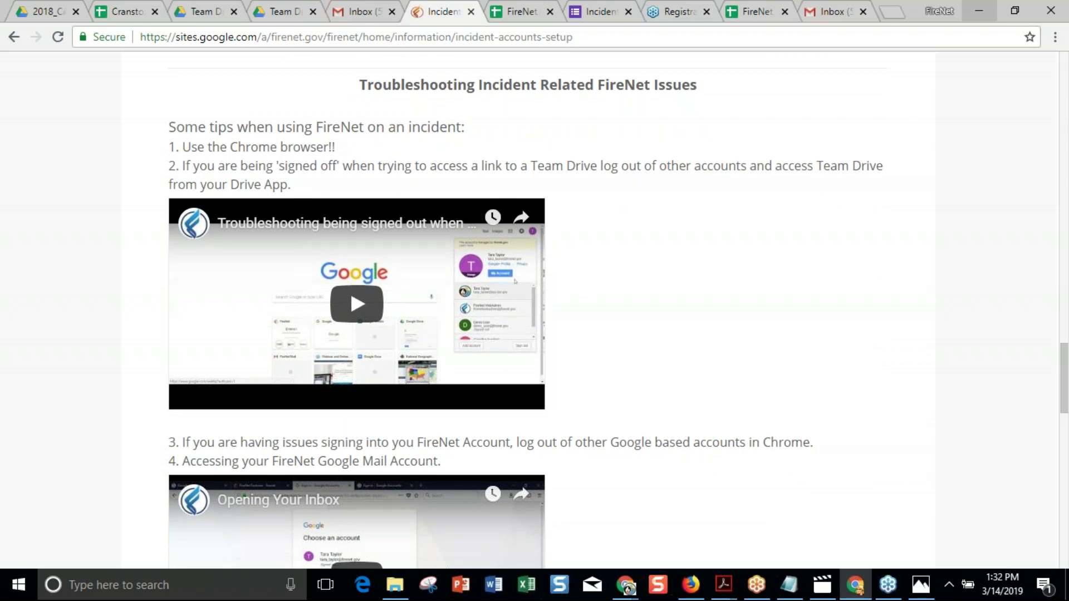
pyautogui.scroll(-2, 525, 321)
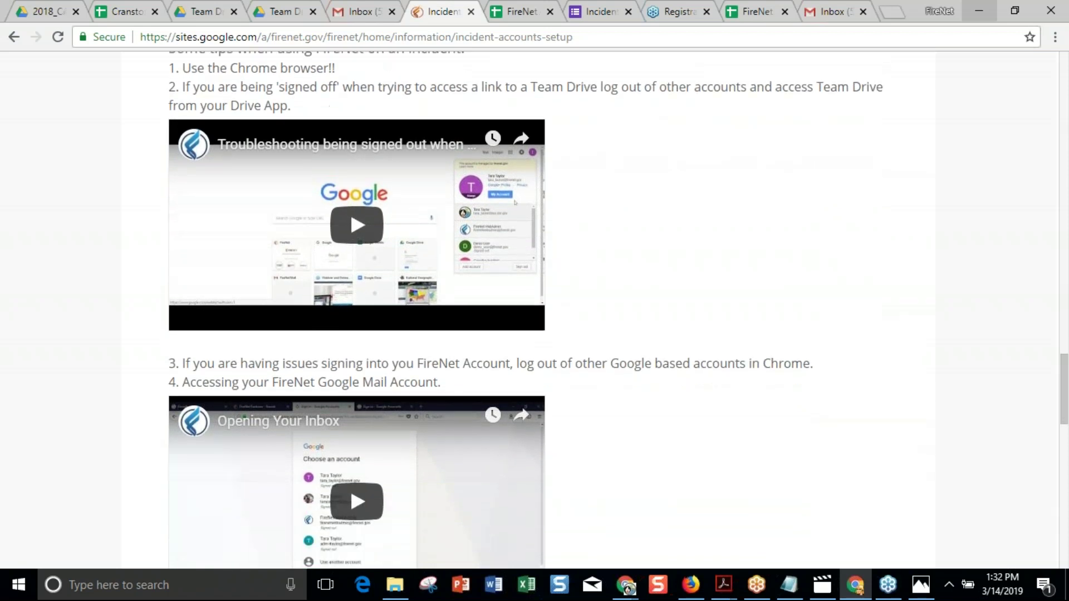
pyautogui.scroll(1, 525, 320)
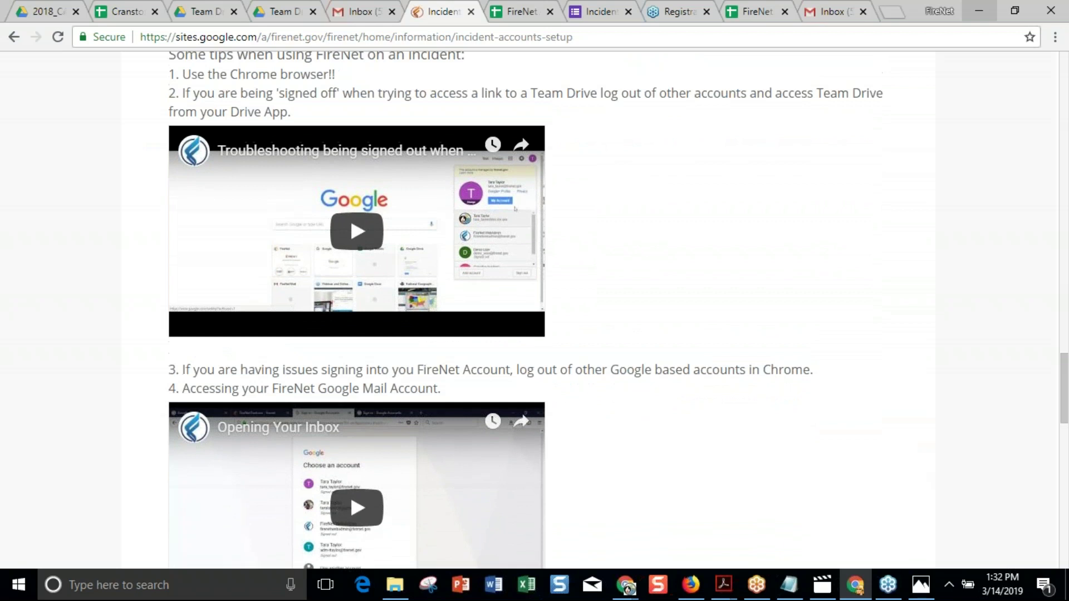
pyautogui.scroll(1, 525, 321)
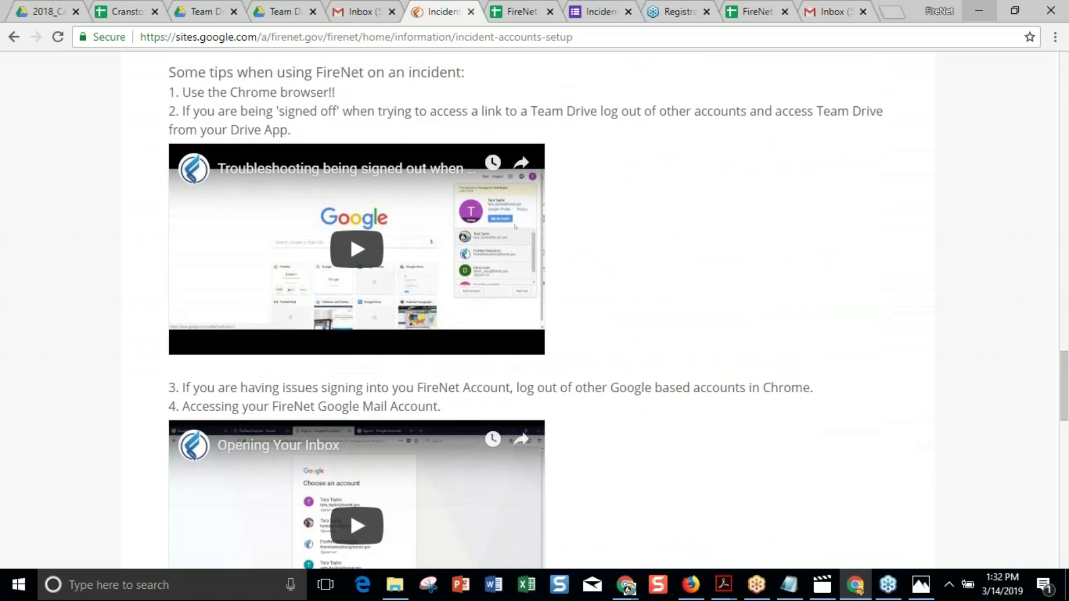
pyautogui.scroll(1, 525, 321)
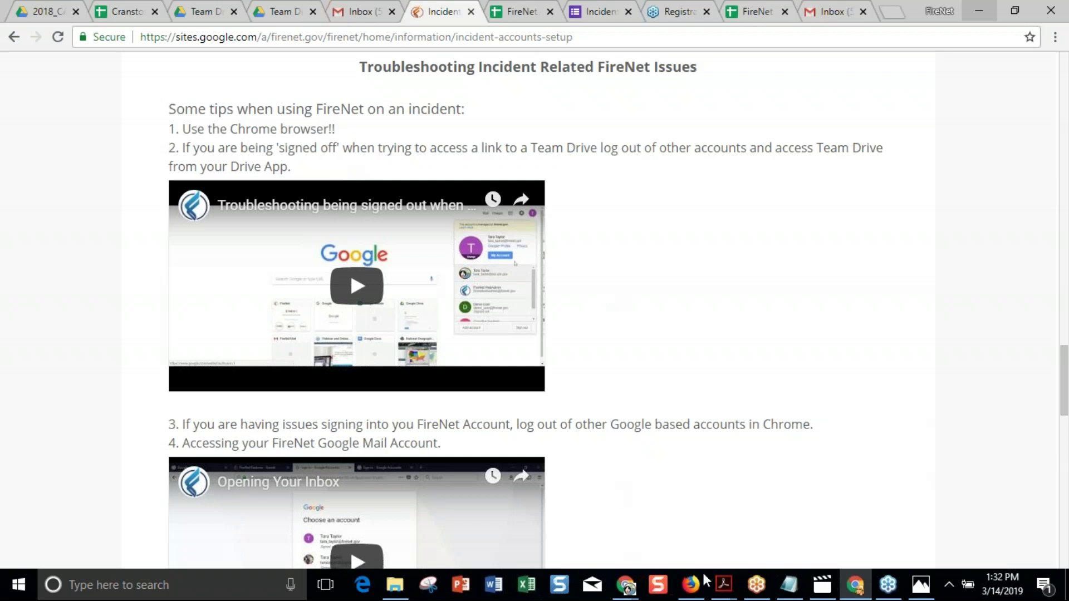
# Sign out of the FireNet account from the Documentation Box Template Drive window.
pyautogui.click(856, 594)
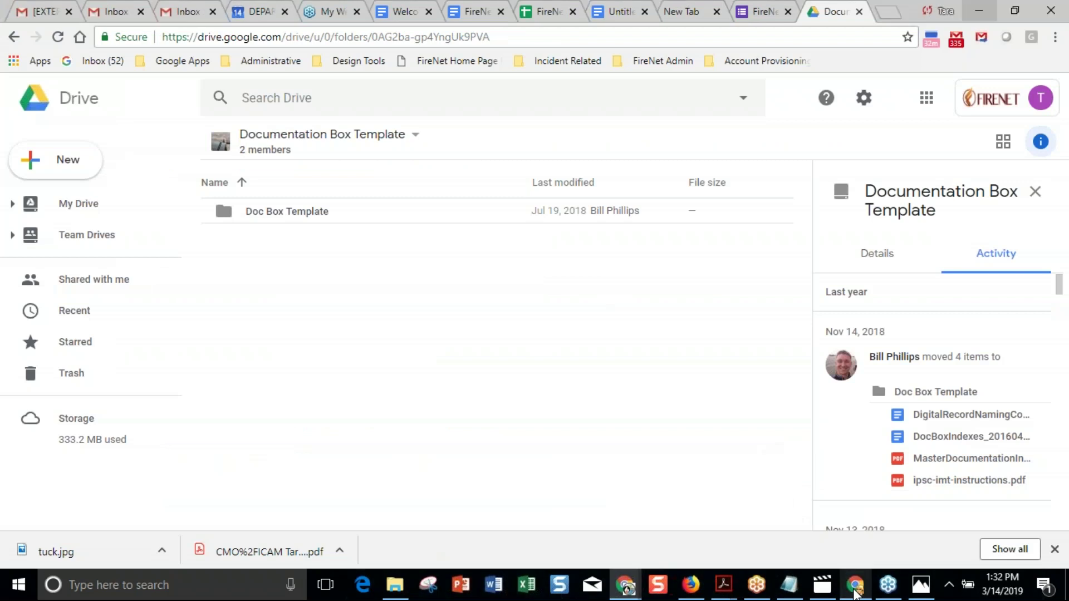
pyautogui.click(1041, 100)
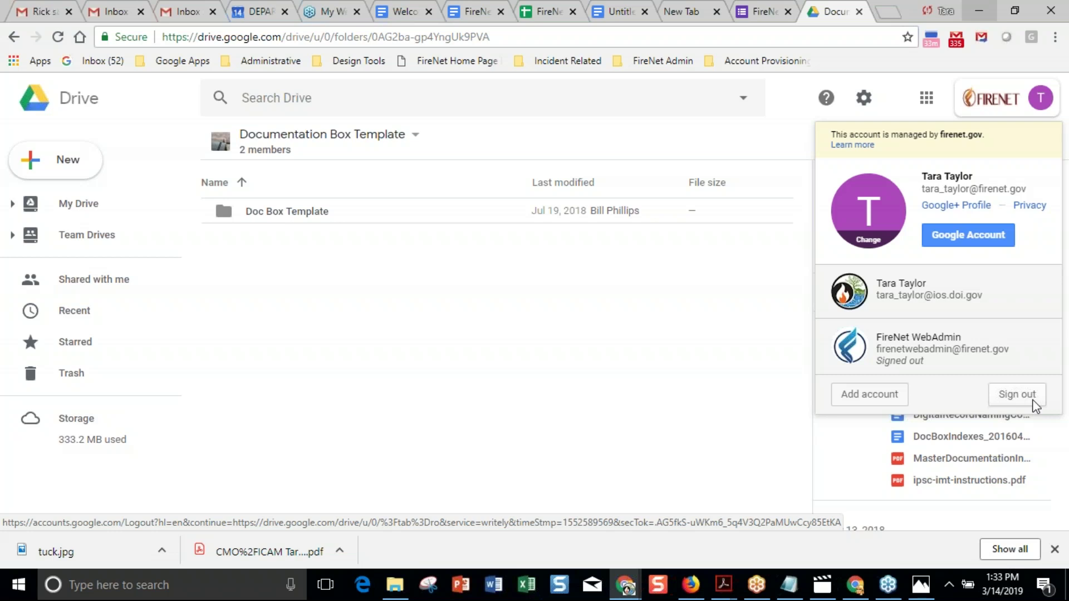
pyautogui.click(1034, 405)
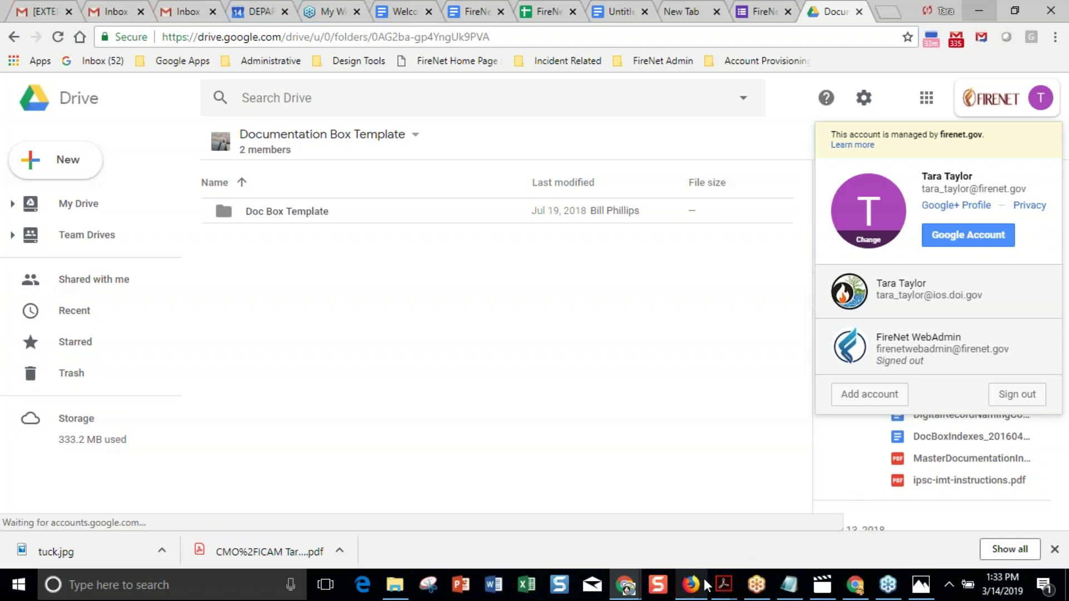
pyautogui.moveTo(693, 592)
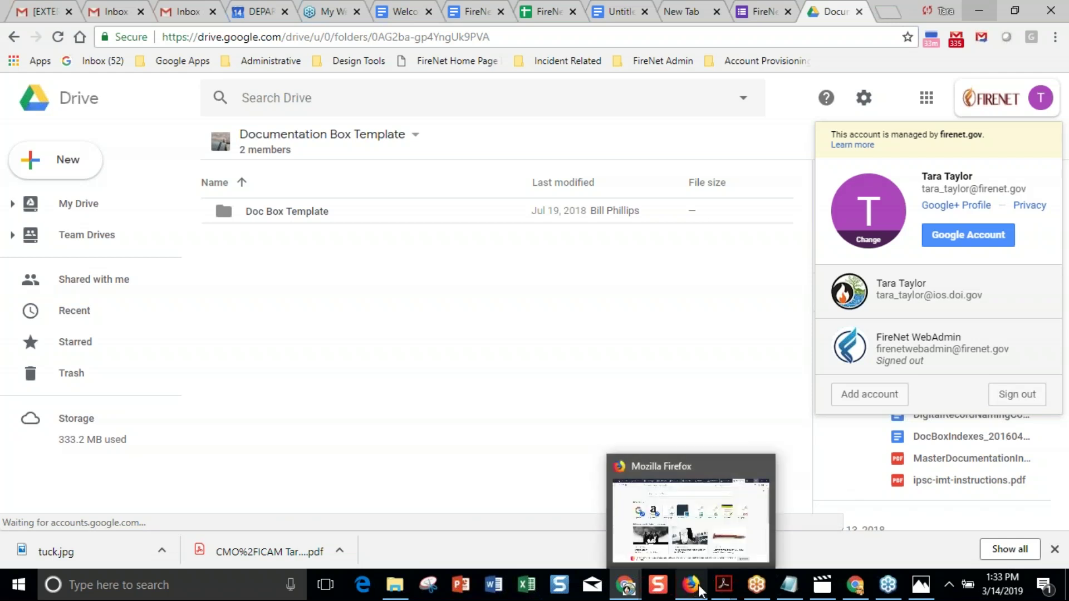
# Return to the FireNet setup page and scroll down to the inbox delegation questions and Gmail Delegation video.
pyautogui.click(855, 590)
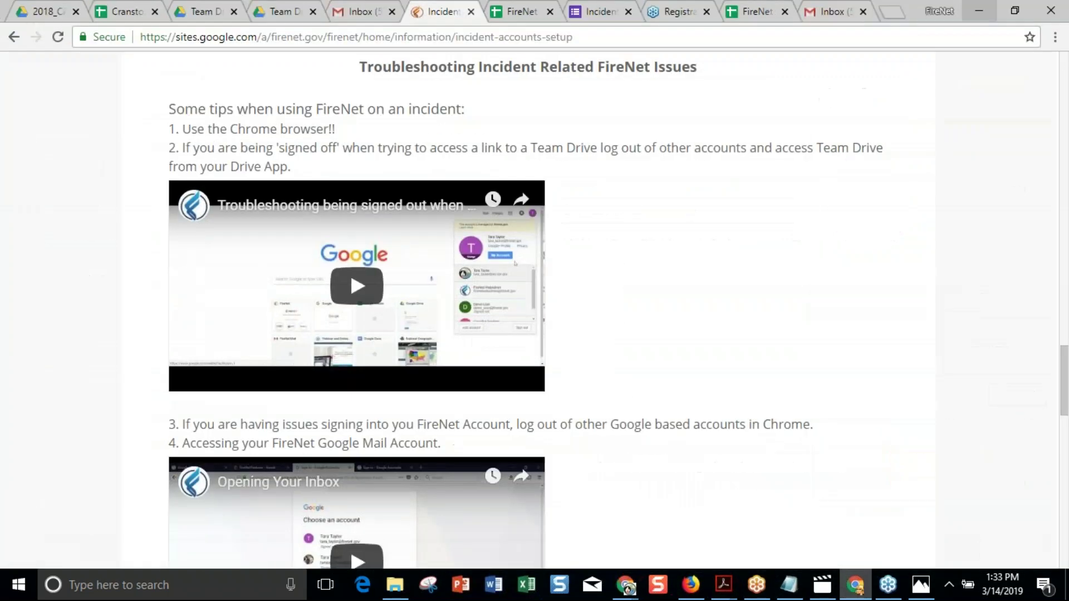
pyautogui.scroll(-2, 609, 396)
pyautogui.scroll(-4, 612, 401)
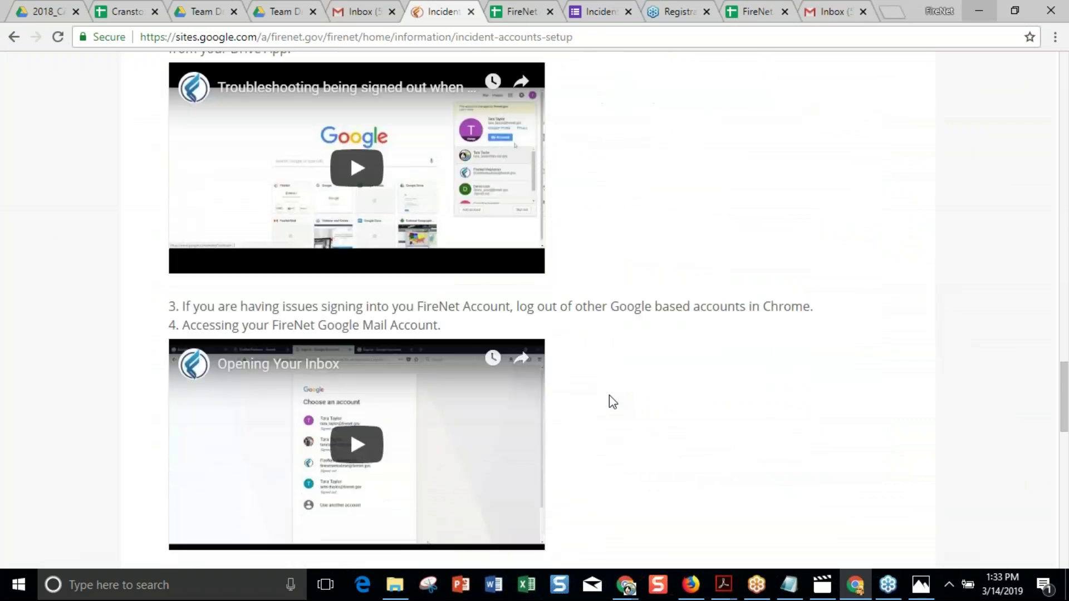
pyautogui.scroll(-6, 613, 400)
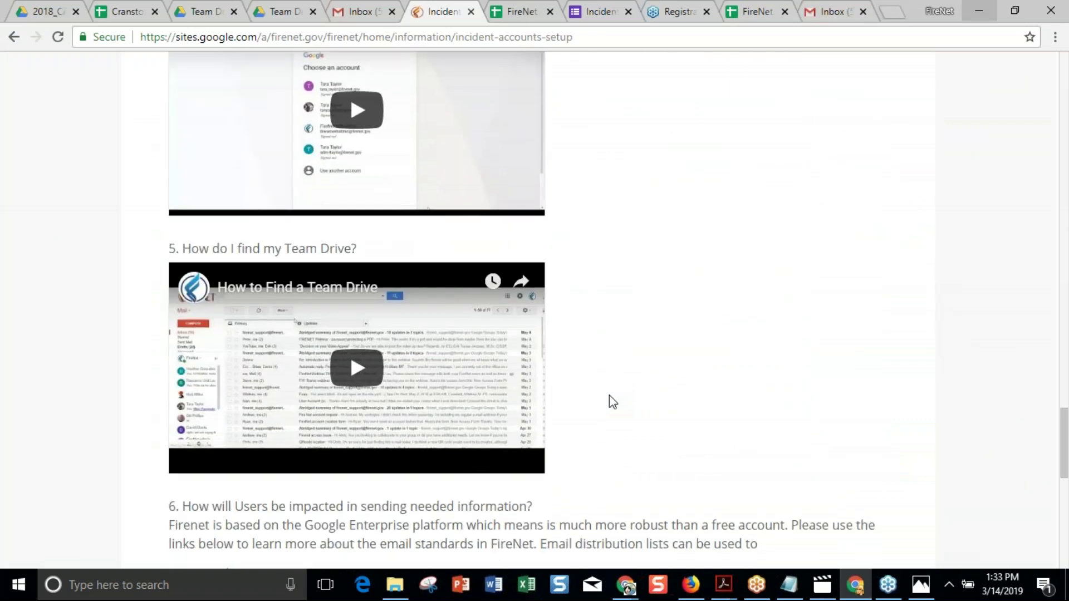
pyautogui.scroll(-2, 613, 400)
pyautogui.scroll(-4, 612, 401)
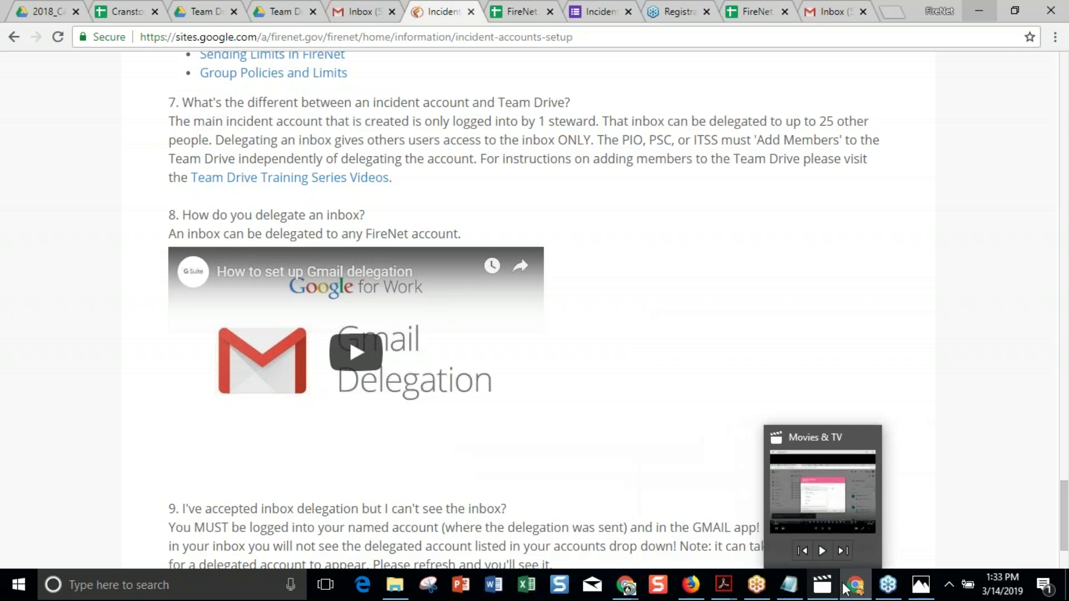
pyautogui.moveTo(850, 590)
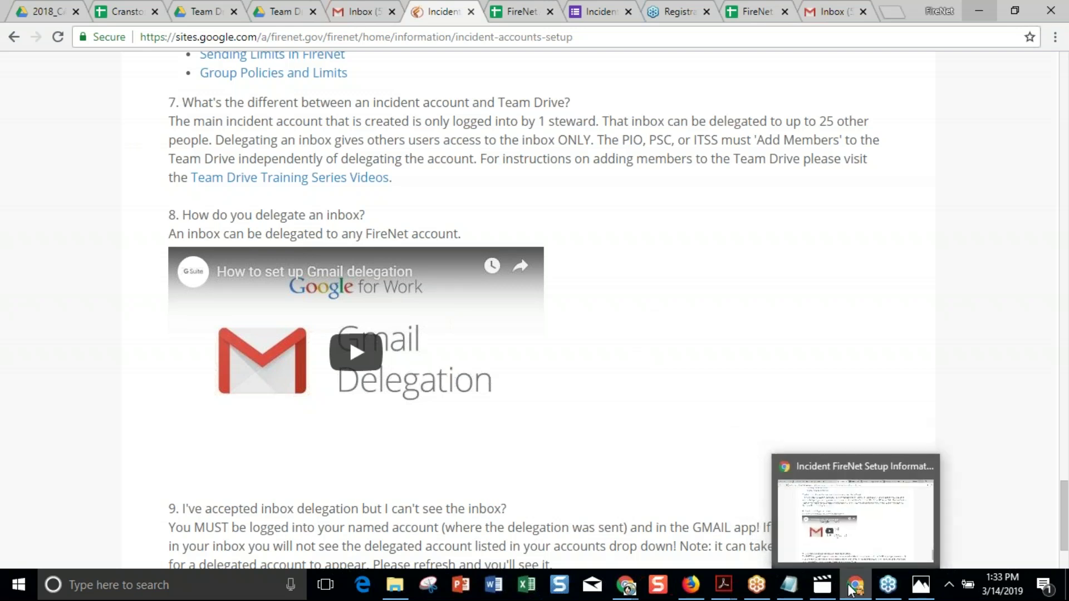
# Glance at the incident account tracker sheet, then move on to the Gmail inbox.
pyautogui.click(508, 14)
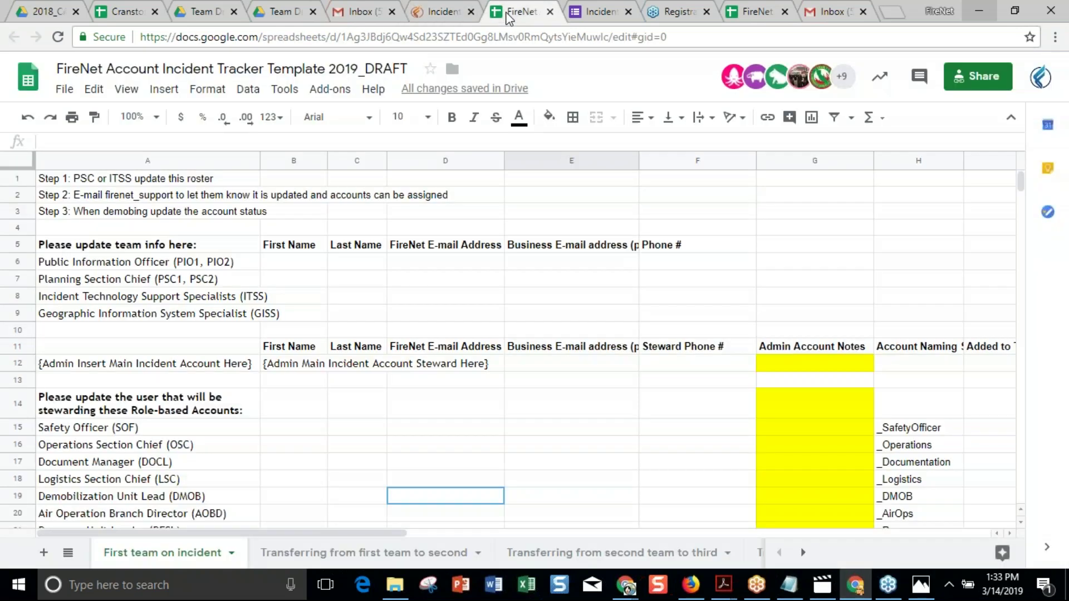
pyautogui.scroll(-2, 266, 422)
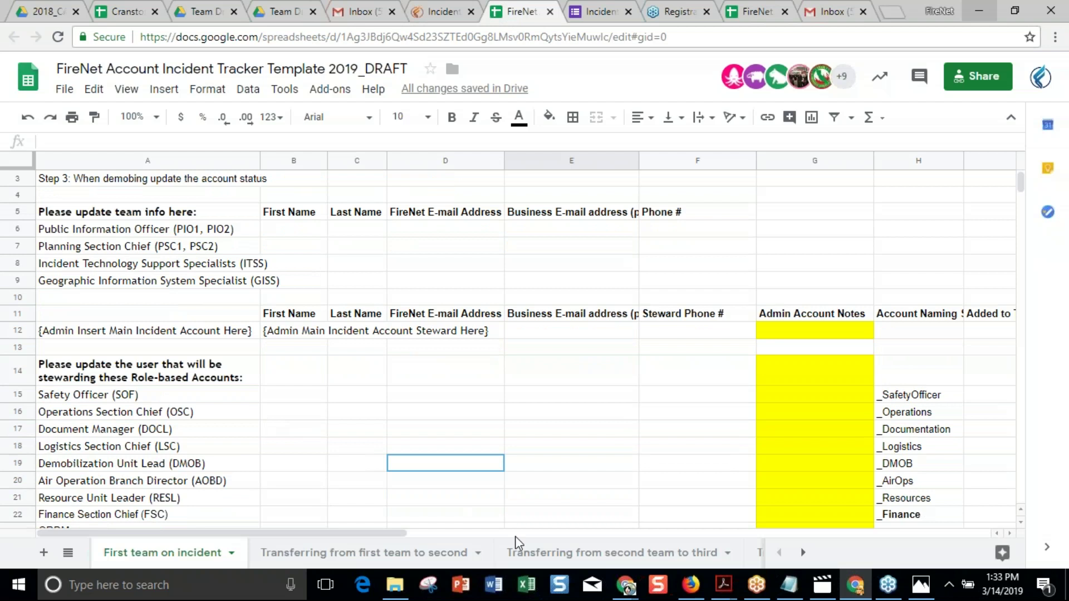
pyautogui.click(830, 12)
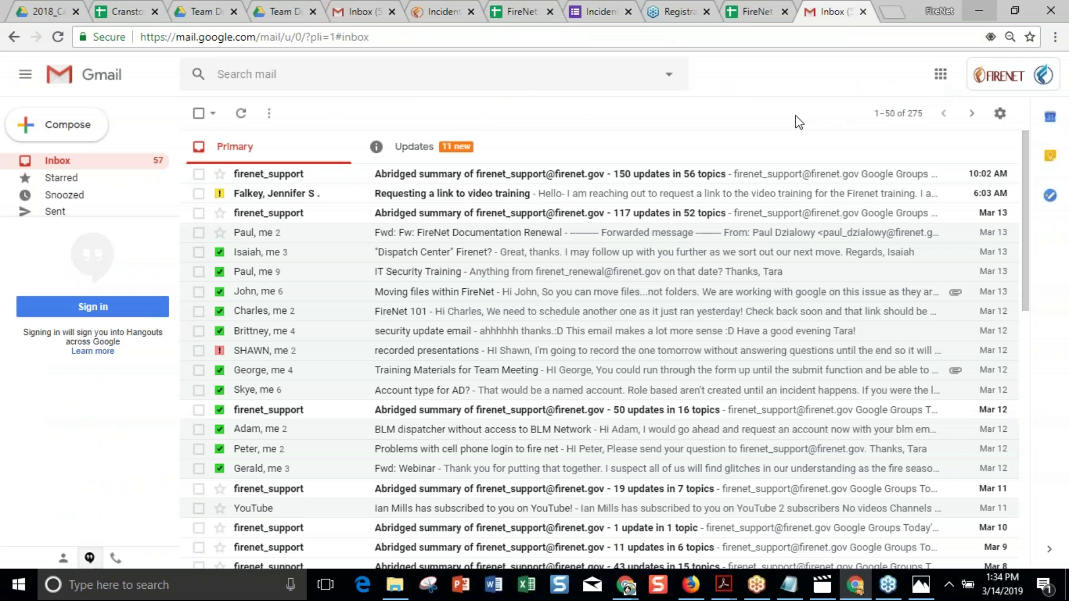
# Reload Gmail via the Google apps grid and open the gear settings menu.
pyautogui.click(941, 78)
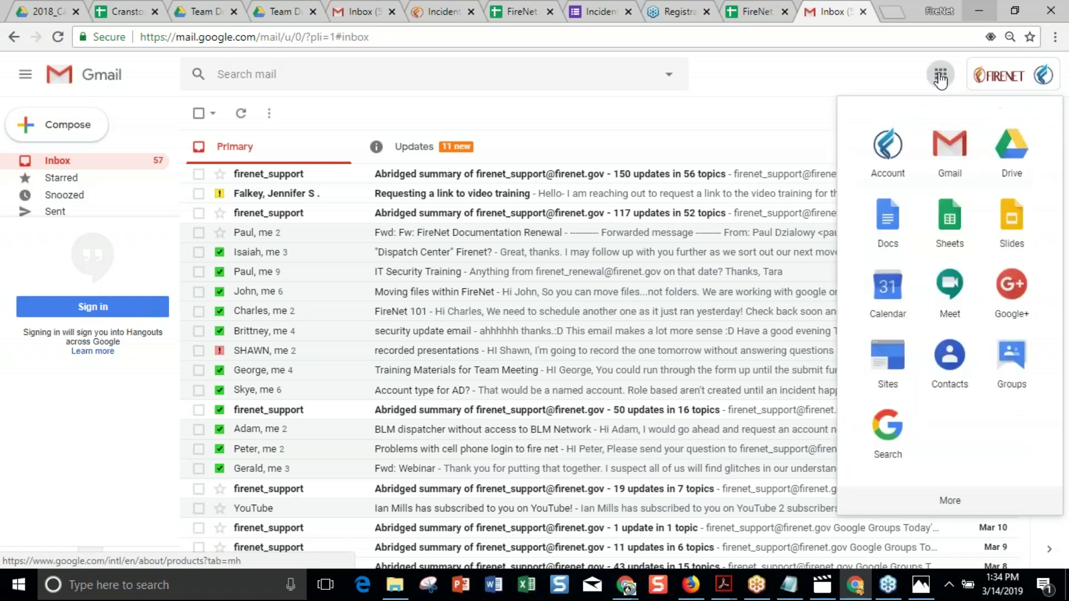
pyautogui.click(950, 159)
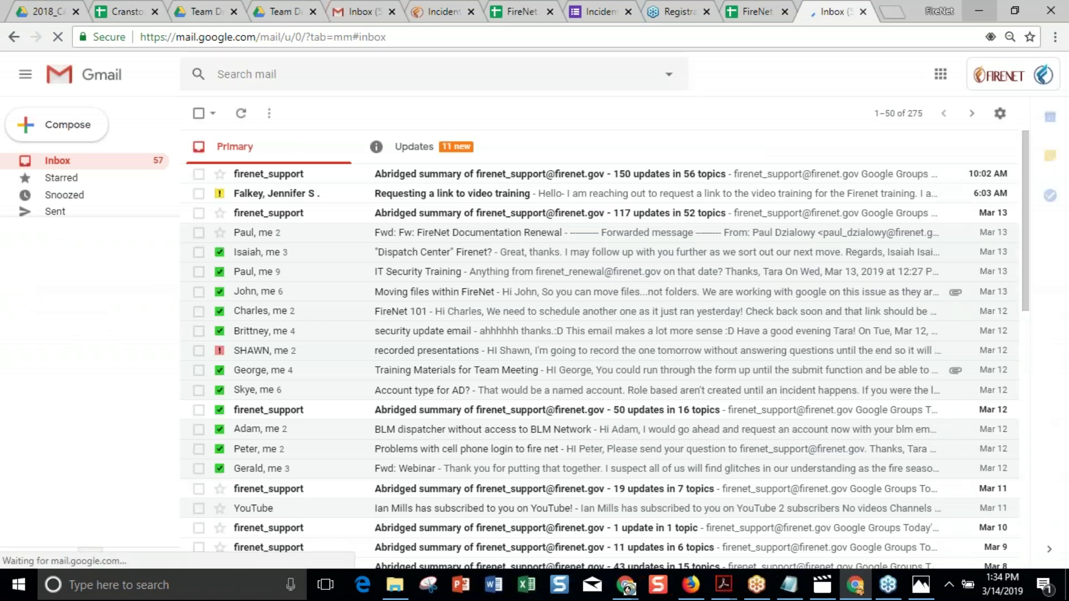
pyautogui.click(942, 80)
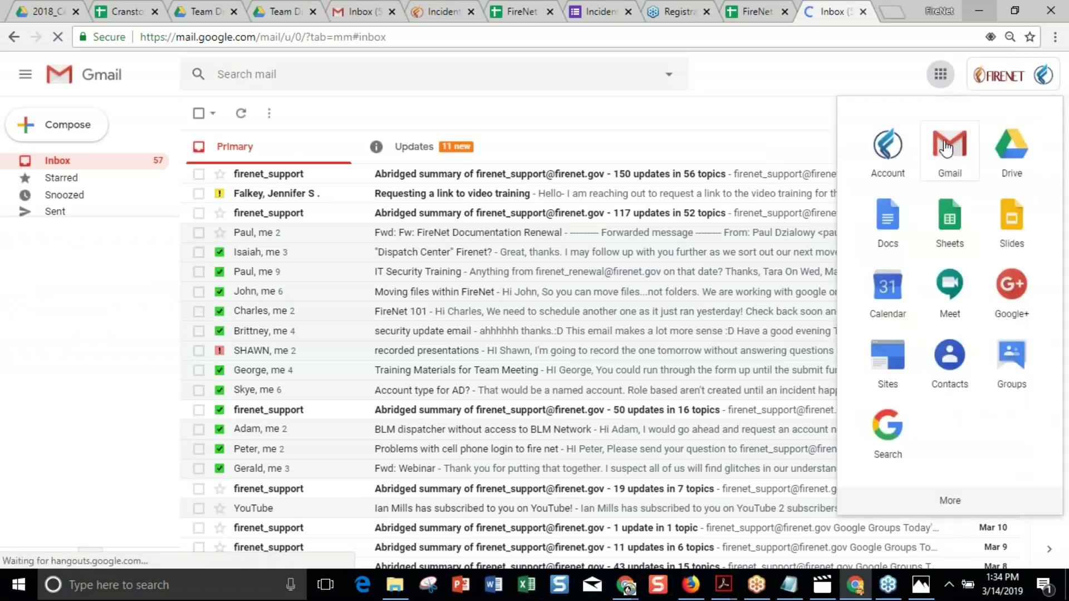
pyautogui.click(813, 116)
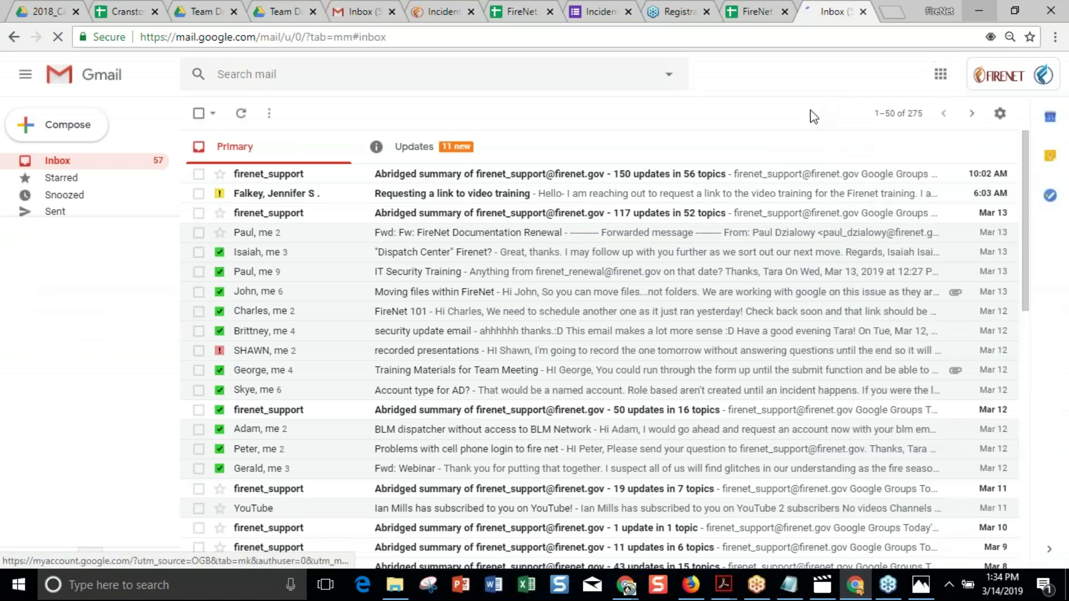
pyautogui.click(1000, 113)
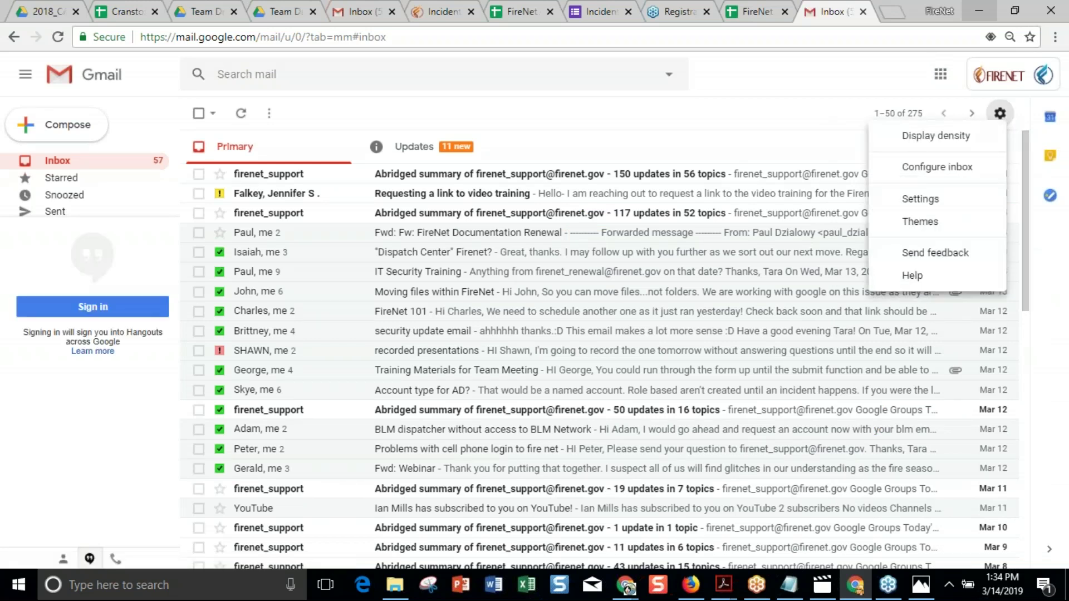
# Go to Settings > Accounts and choose 'Add another account' under Grant access to your account.
pyautogui.click(915, 206)
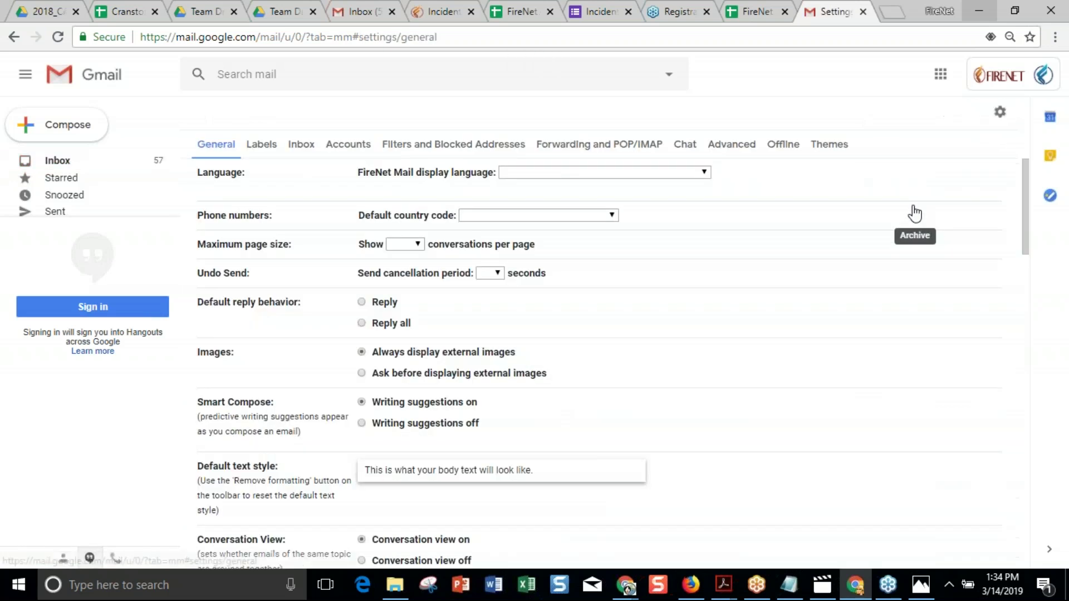
pyautogui.click(348, 146)
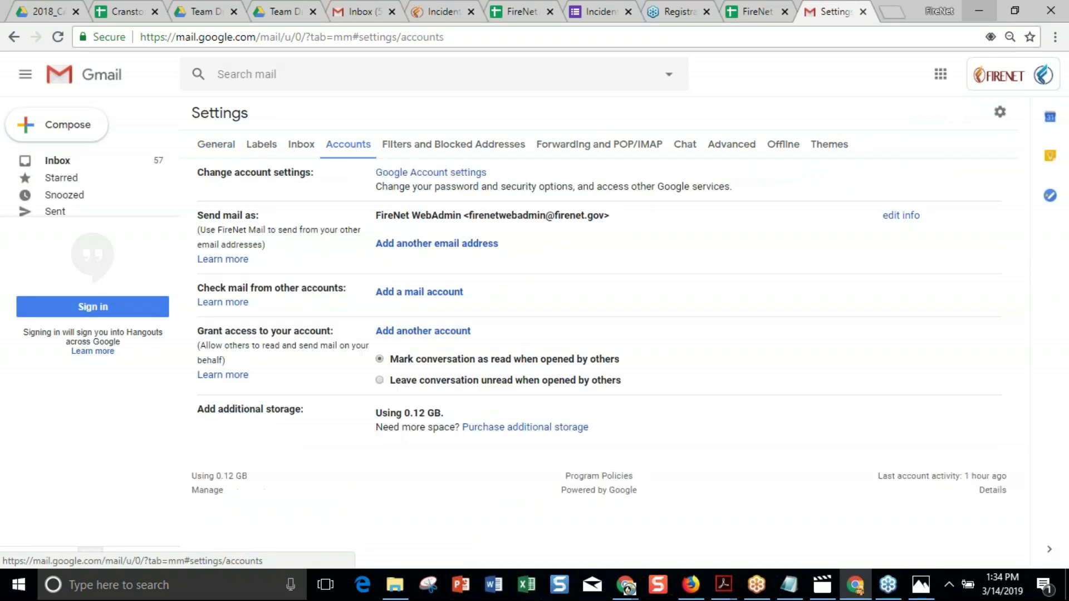
pyautogui.click(437, 334)
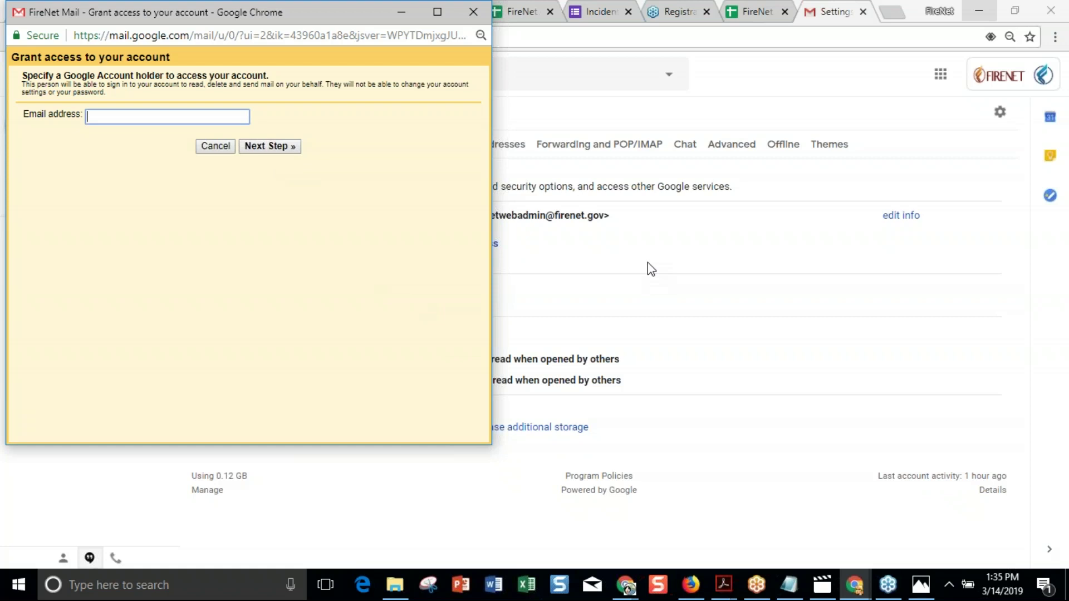
# Dismiss the Grant access to your account popup with its X, back to Accounts settings.
pyautogui.click(473, 12)
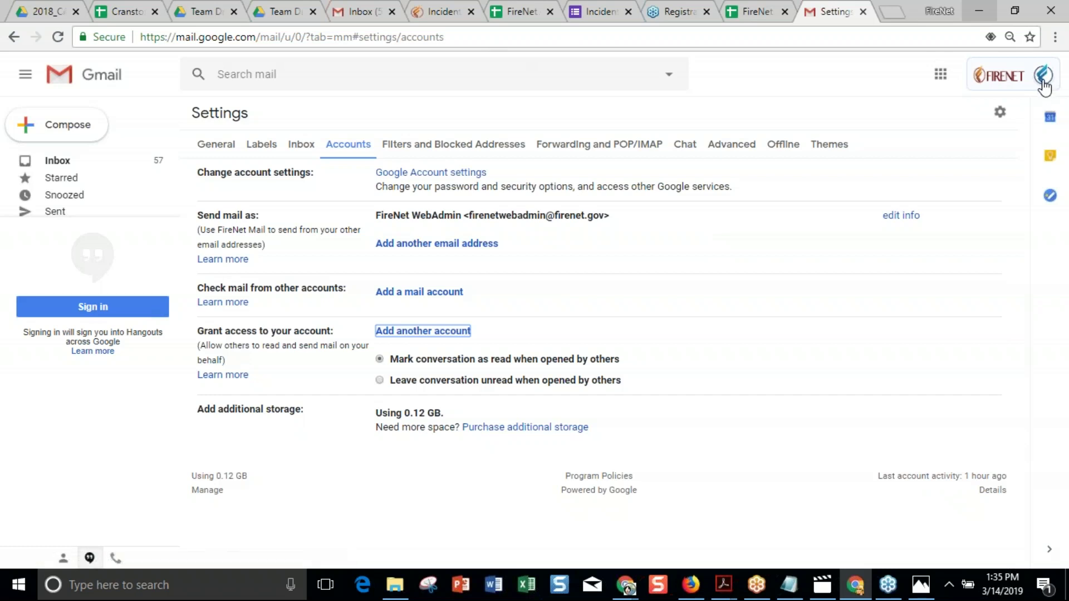
# Bring the Documentation Box Template Drive window forward and open its Gmail from the Google apps grid.
pyautogui.click(624, 592)
pyautogui.click(520, 510)
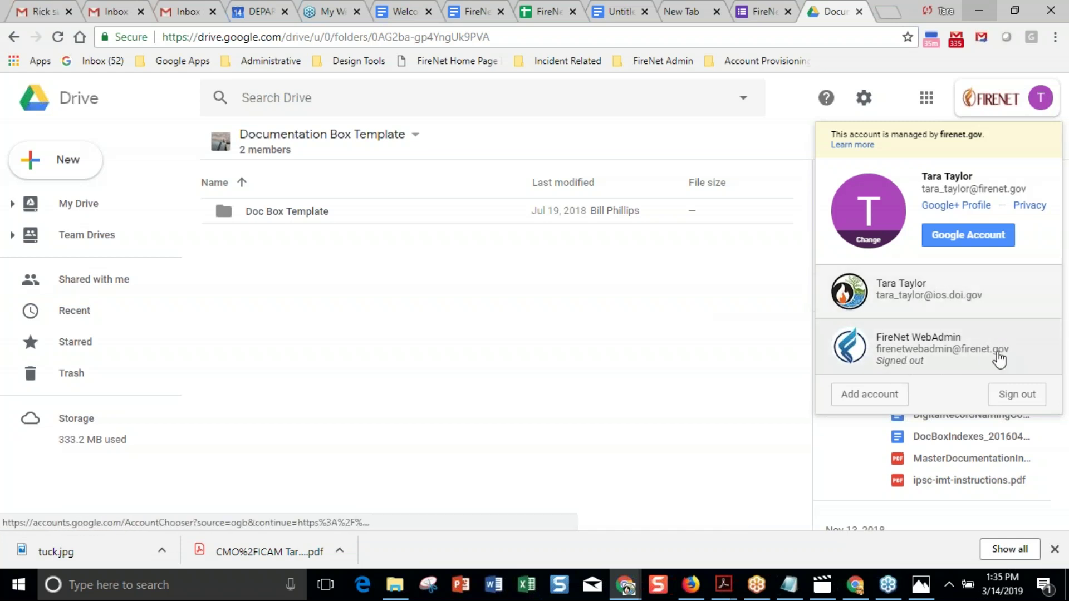
pyautogui.click(1030, 312)
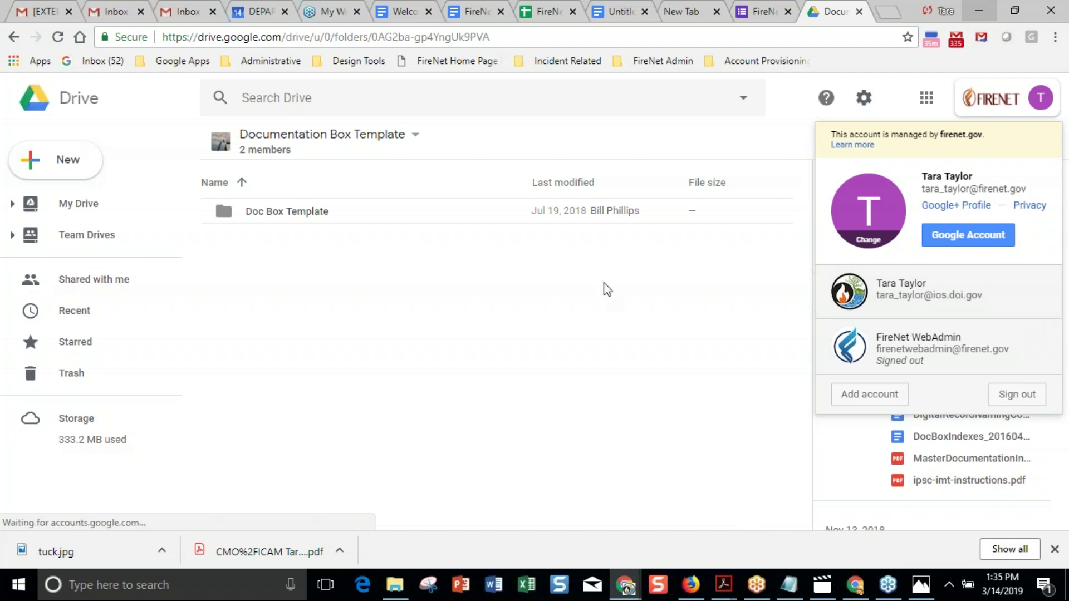
pyautogui.click(926, 98)
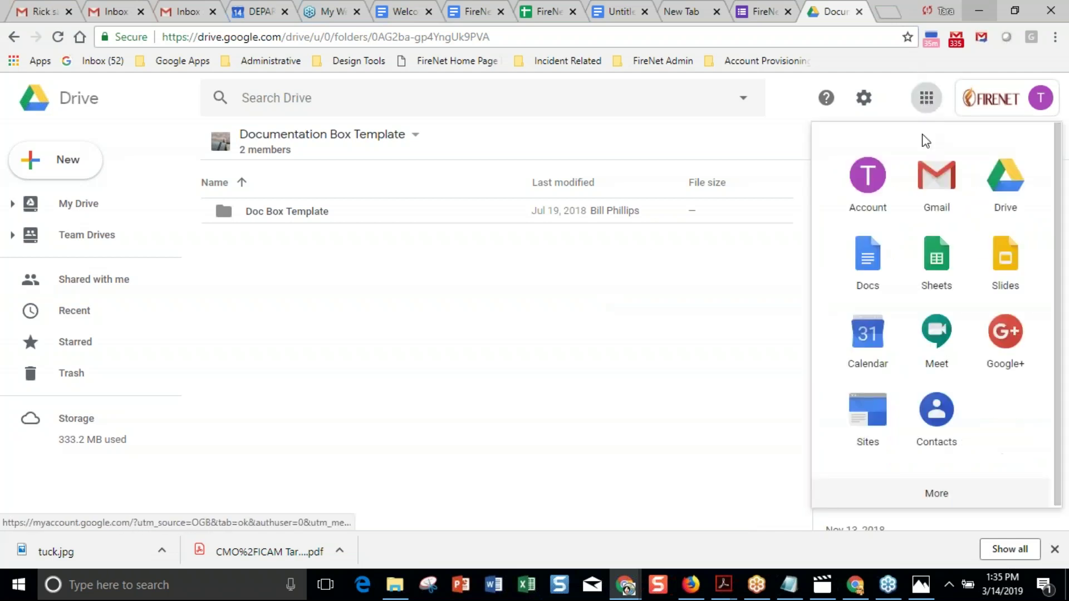
pyautogui.click(937, 177)
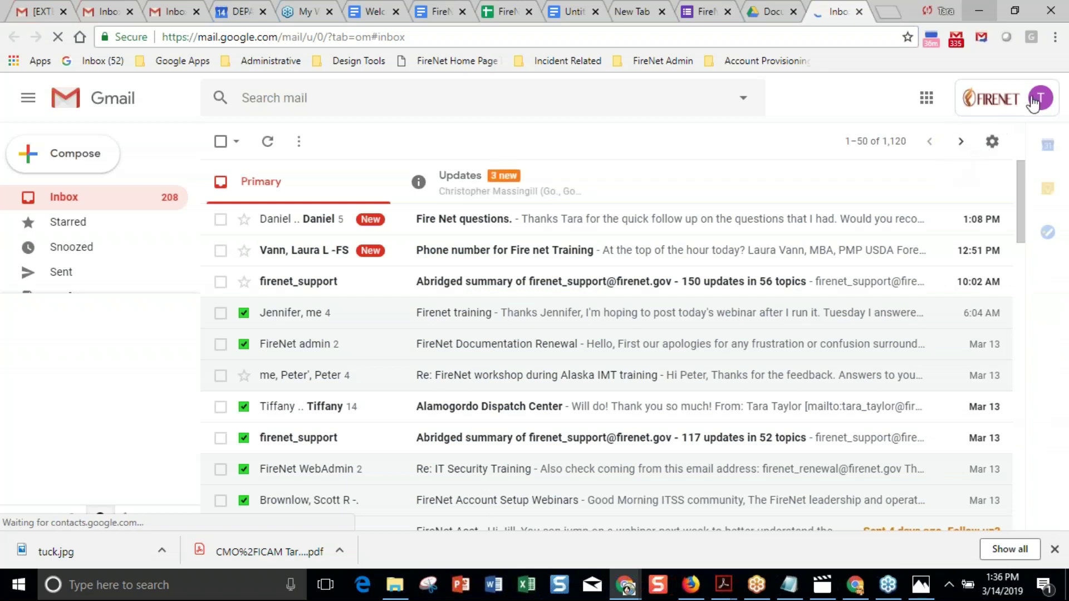
# Check the delegated FireNet admin inbox, close its tab, and return to the FireNet Account Incident Tracker sheet.
pyautogui.click(1036, 100)
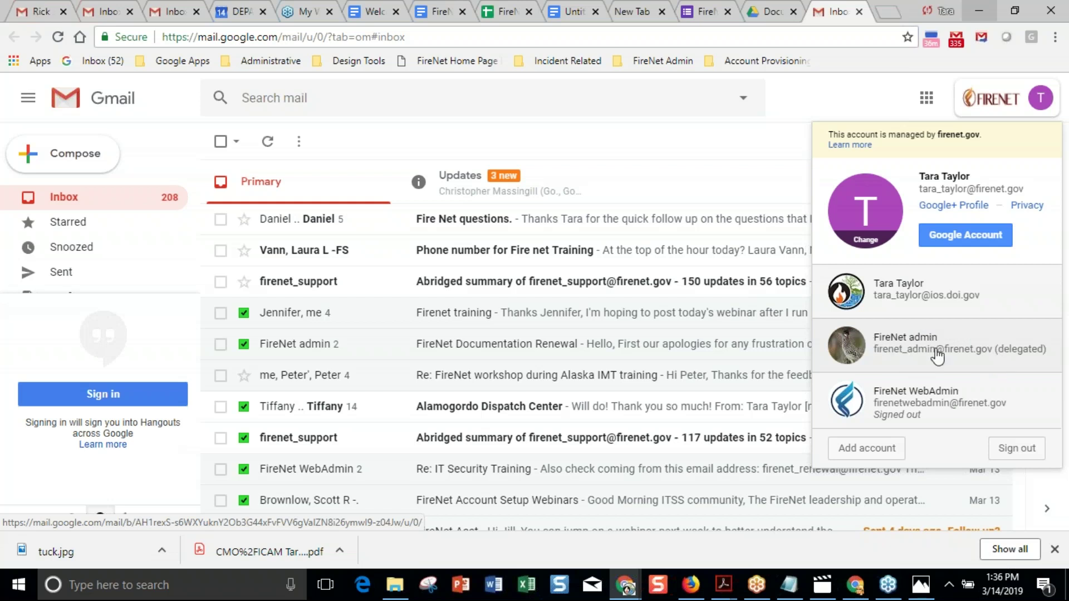
pyautogui.click(1012, 359)
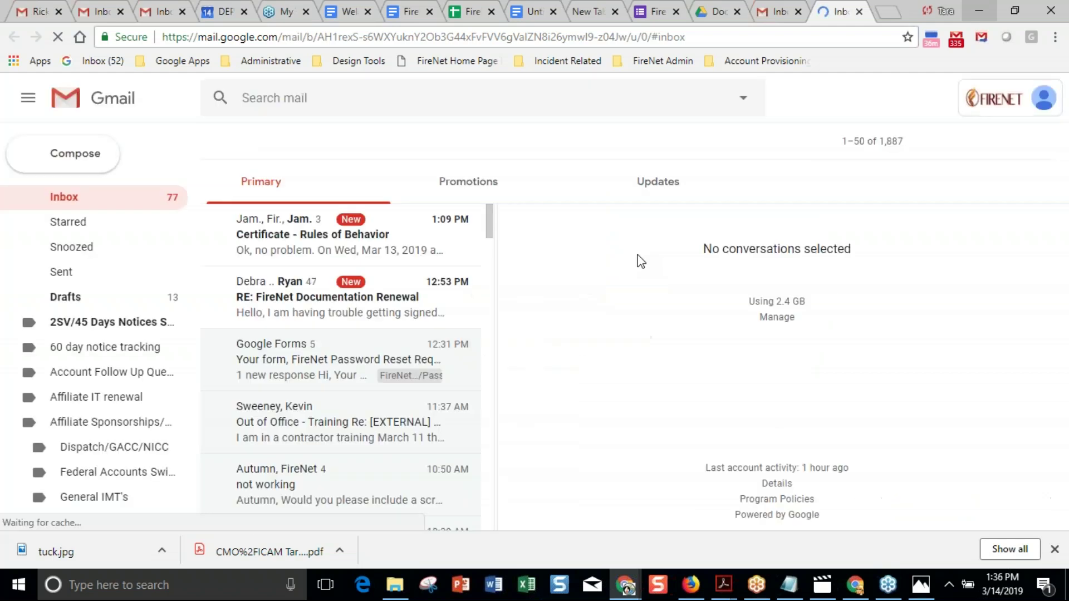
pyautogui.click(860, 13)
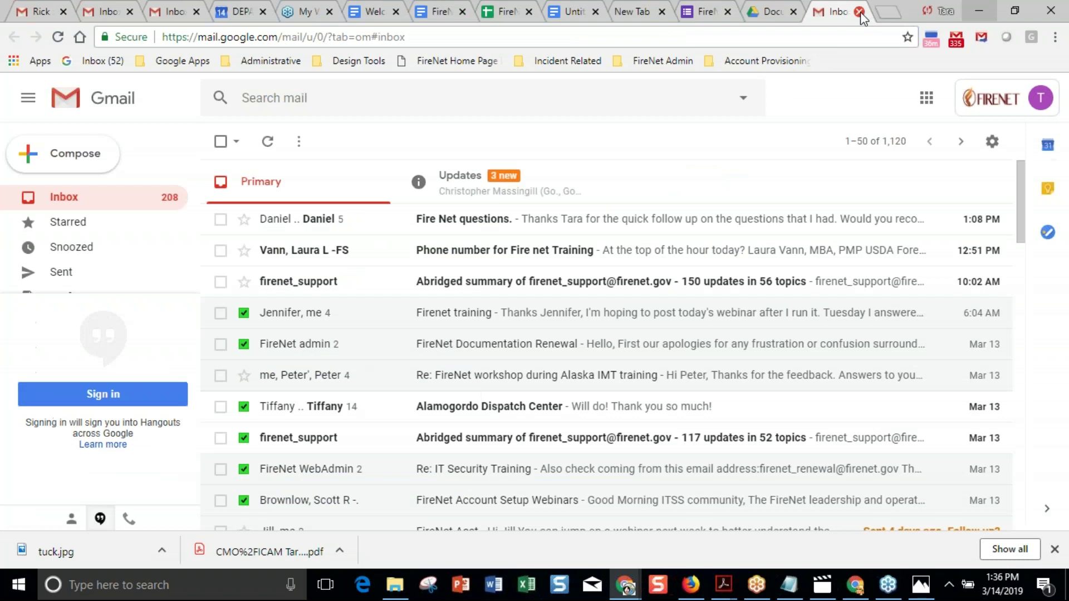
pyautogui.click(862, 593)
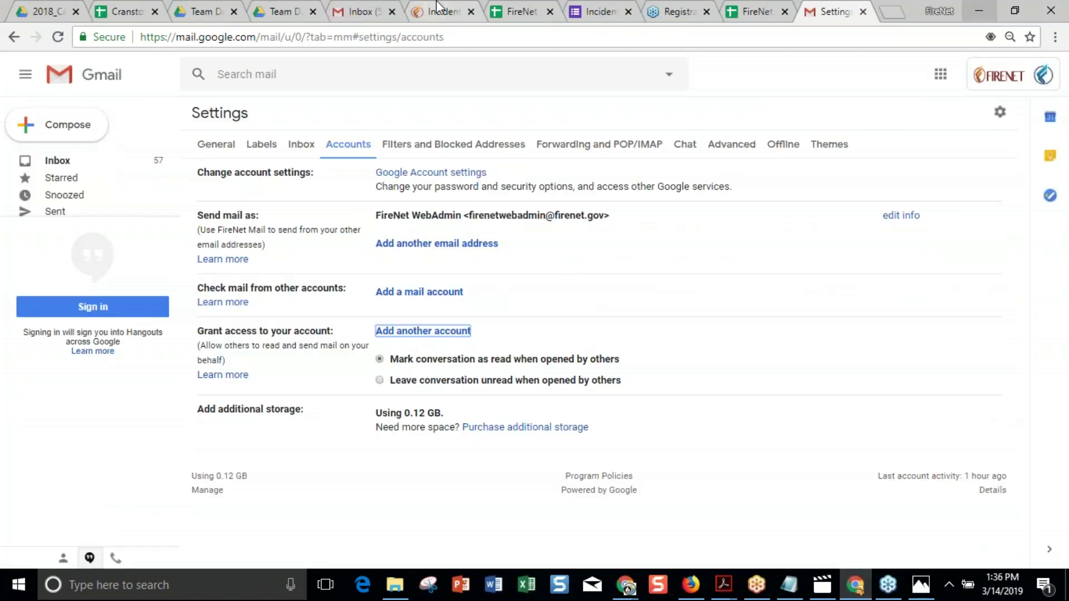
pyautogui.click(515, 12)
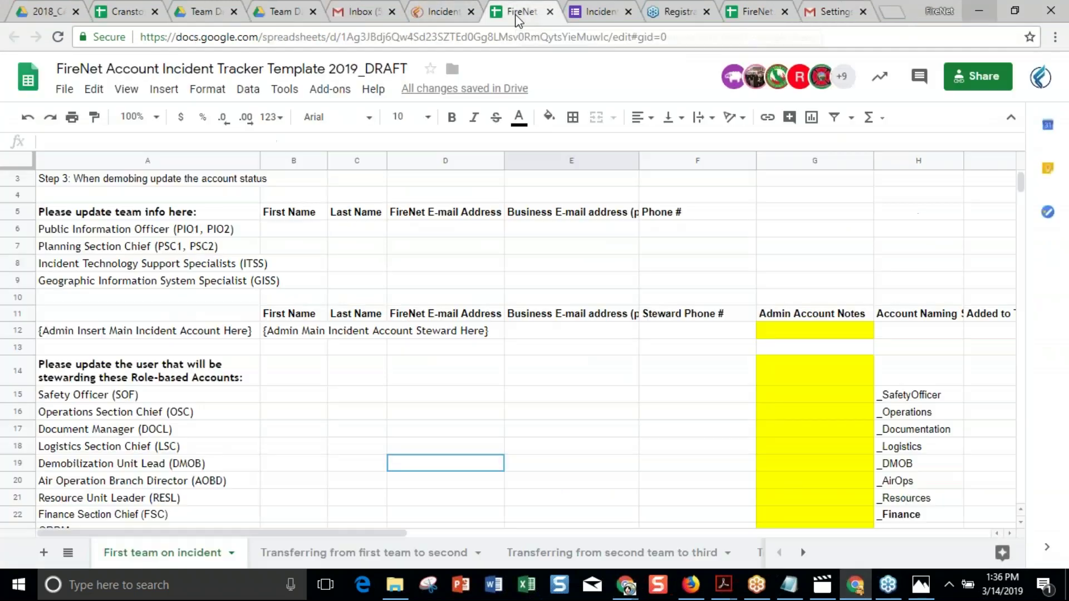
pyautogui.click(627, 385)
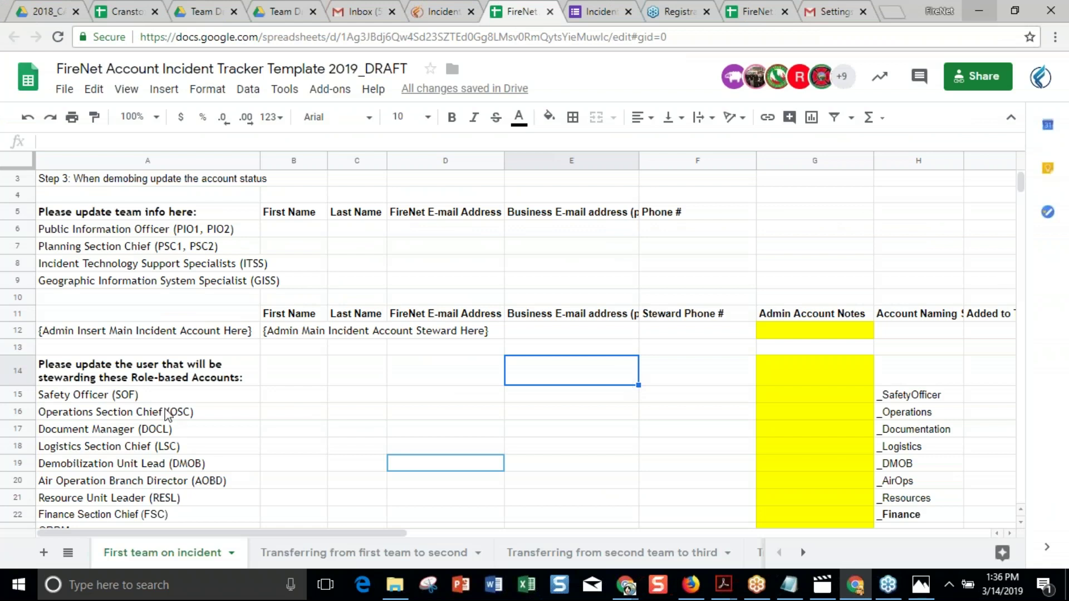
pyautogui.click(151, 434)
pyautogui.press('Down')
pyautogui.press('Down')
pyautogui.press('Down')
pyautogui.press('Down')
pyautogui.press('Down')
pyautogui.press('Down')
pyautogui.press('Down')
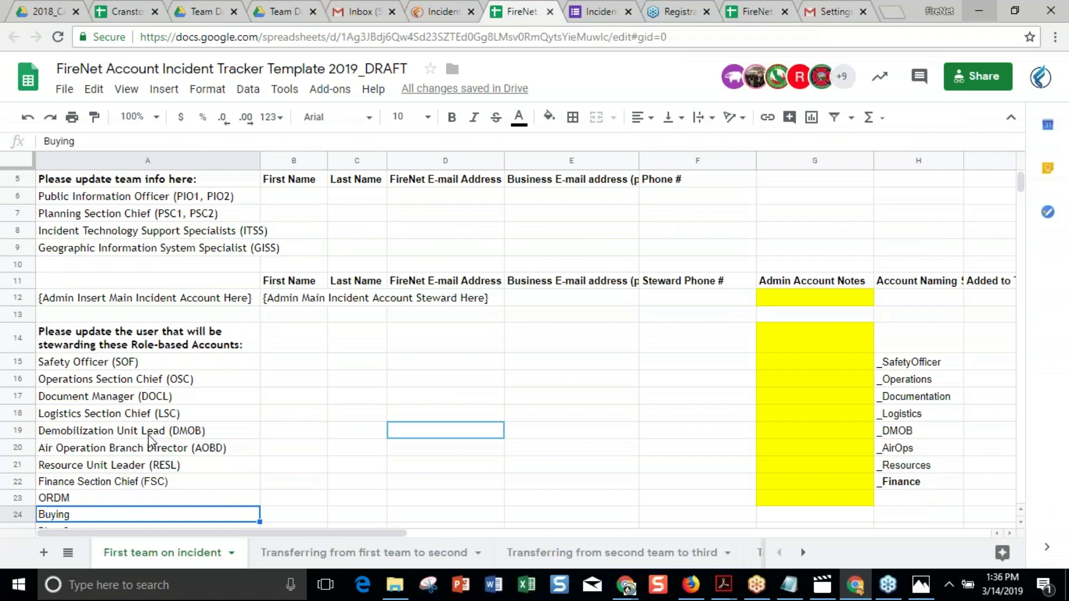
pyautogui.press('Down')
pyautogui.press('Down')
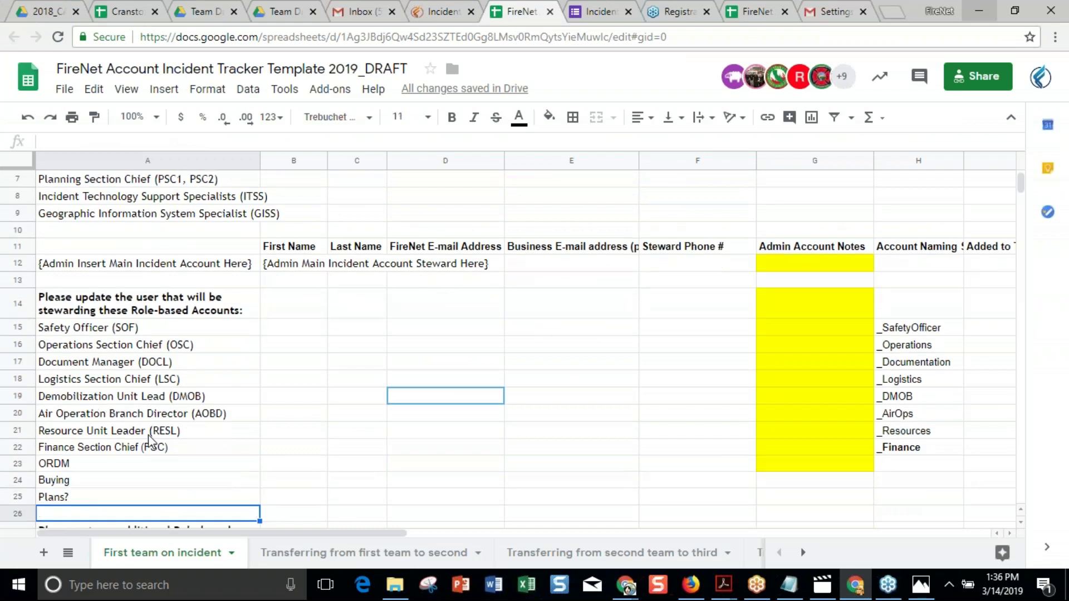
pyautogui.press('Right')
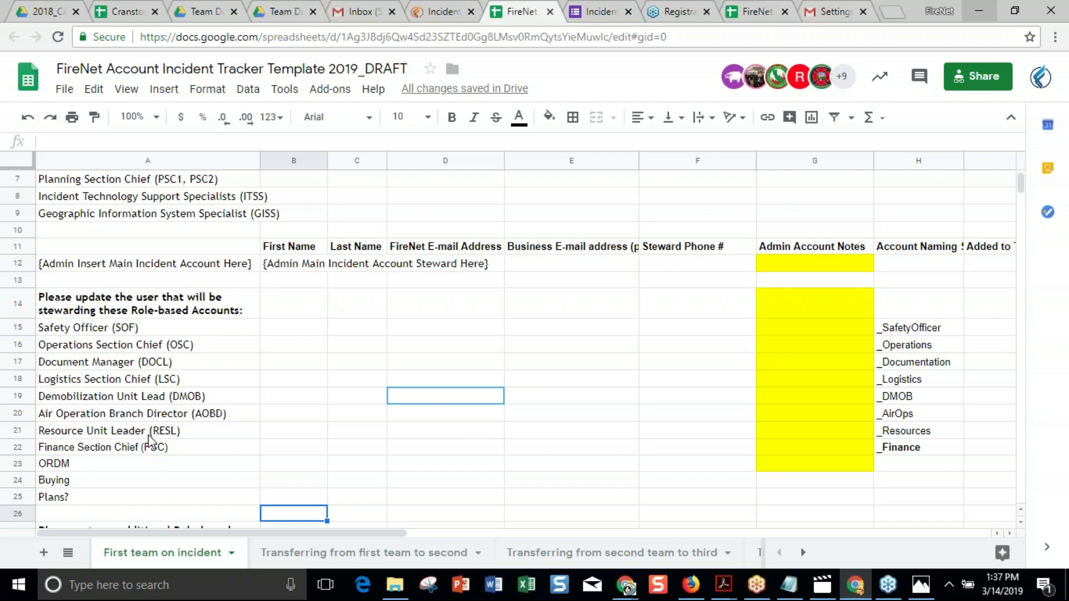
pyautogui.moveTo(106, 330); pyautogui.dragTo(114, 501)
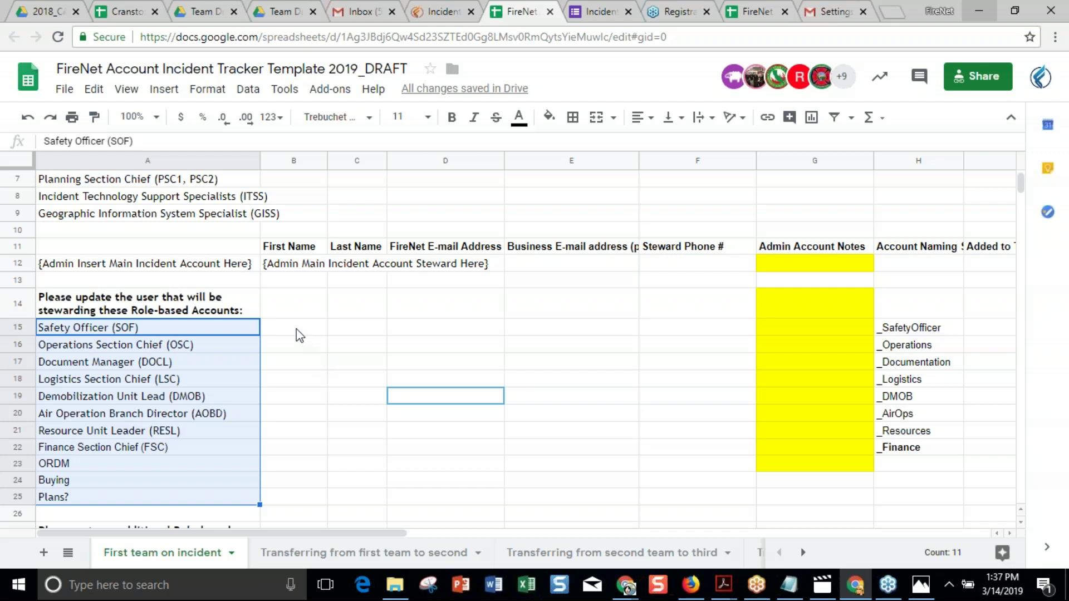
pyautogui.click(298, 335)
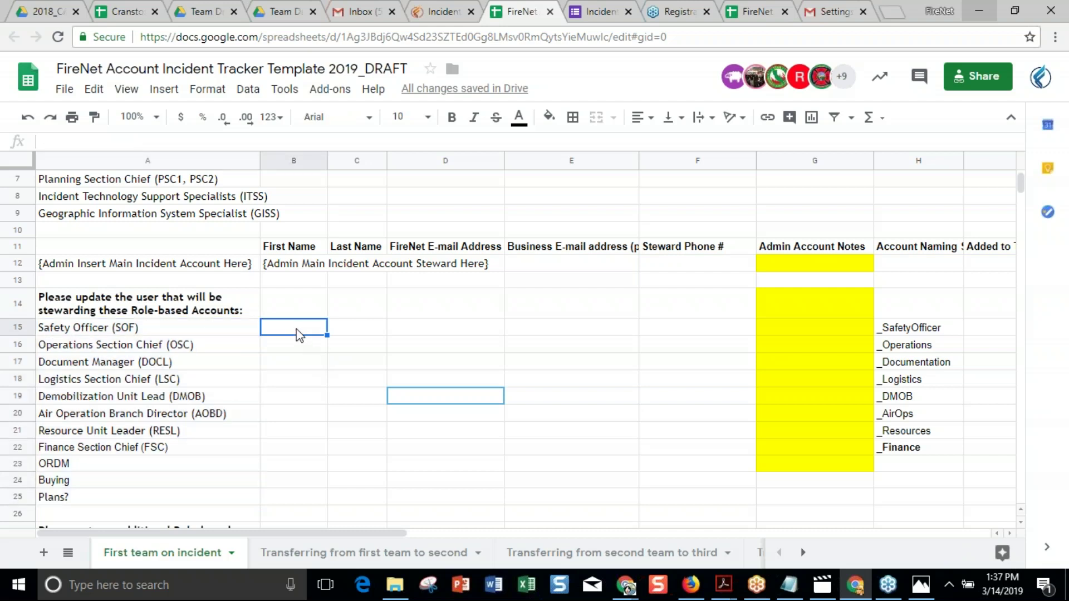
pyautogui.press('Down')
pyautogui.press('Down')
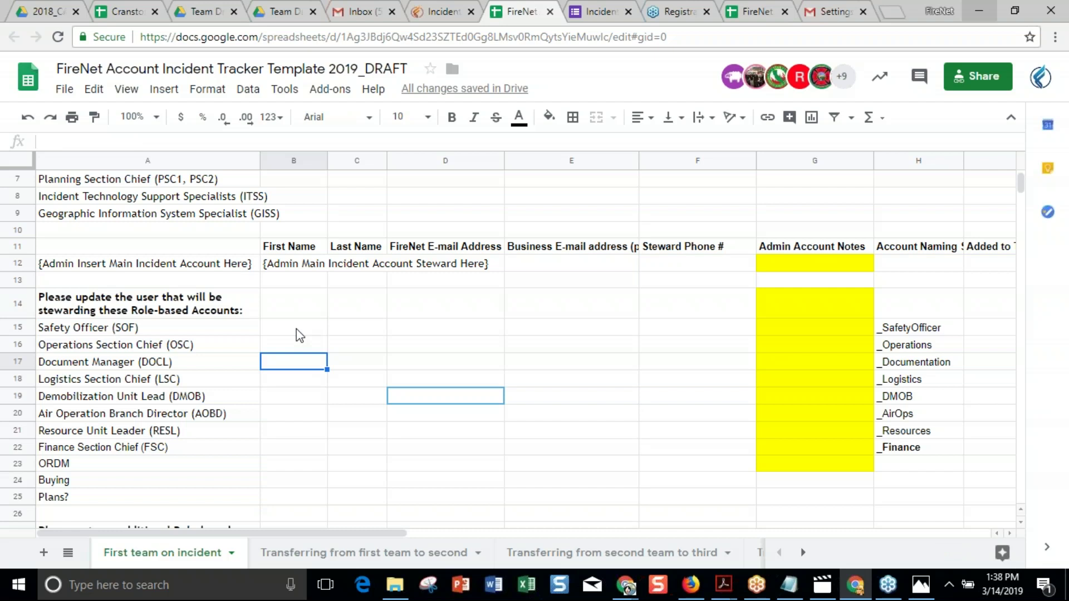
pyautogui.moveTo(440, 332); pyautogui.dragTo(426, 475)
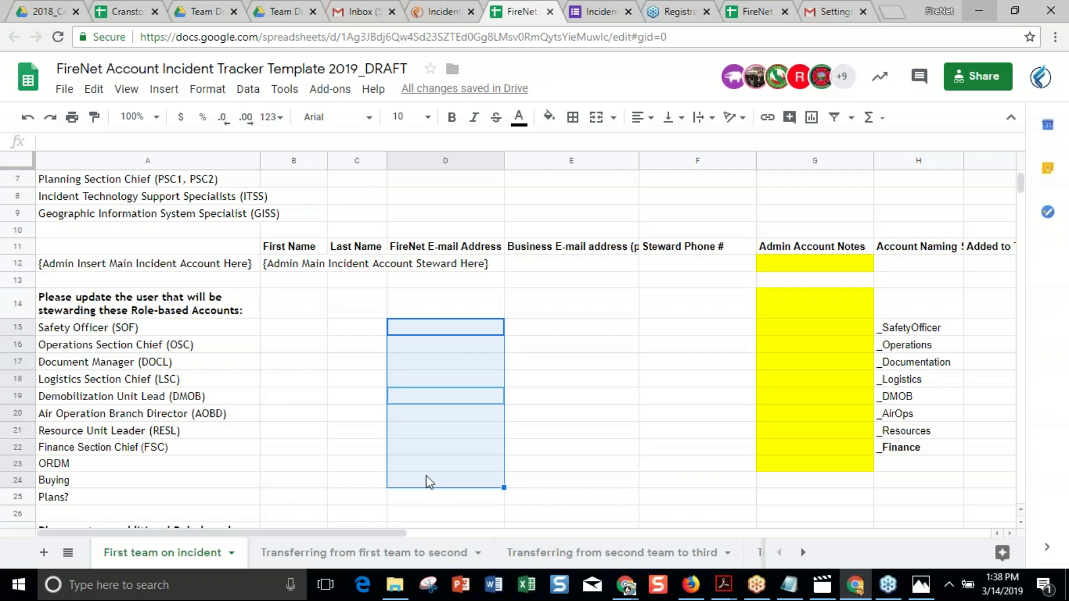
pyautogui.click(291, 414)
pyautogui.scroll(1, 407, 372)
pyautogui.scroll(-1, 406, 372)
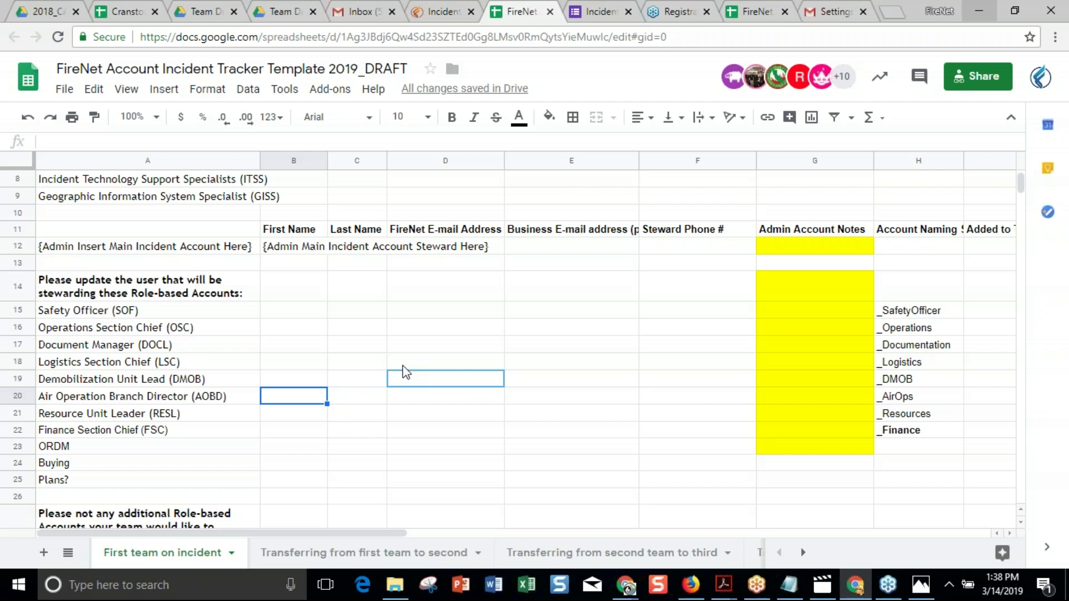
pyautogui.moveTo(318, 315); pyautogui.dragTo(461, 480)
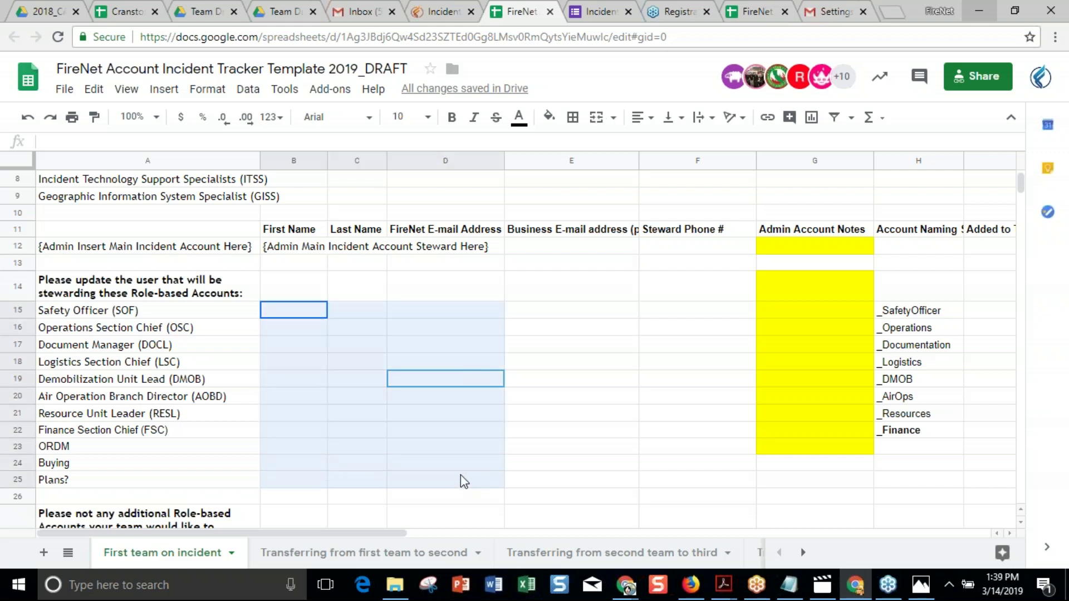
pyautogui.click(555, 400)
pyautogui.click(327, 380)
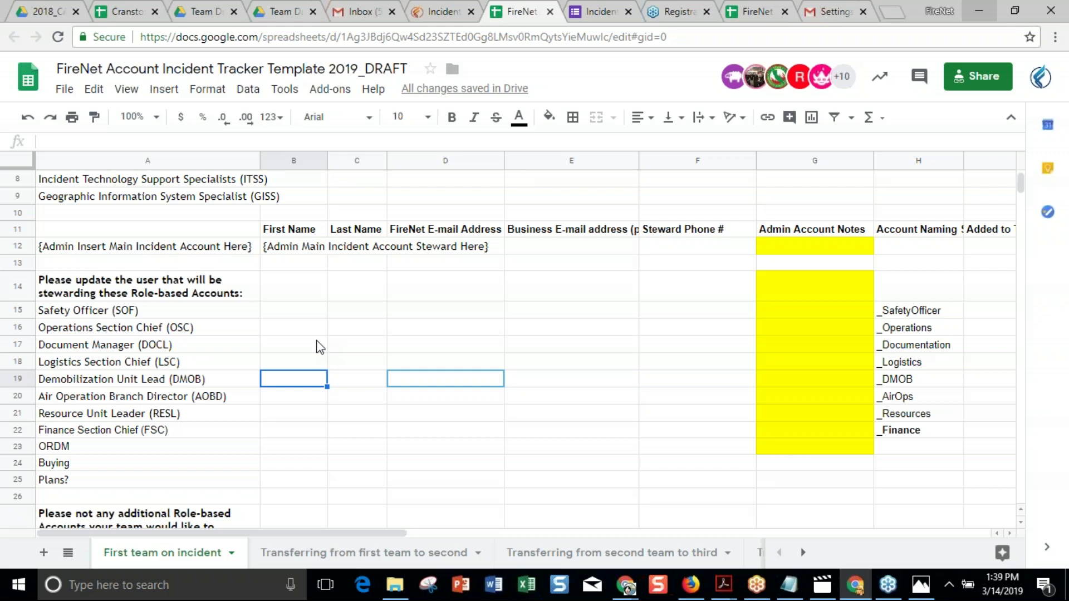
pyautogui.scroll(2, 320, 347)
pyautogui.scroll(-1, 321, 346)
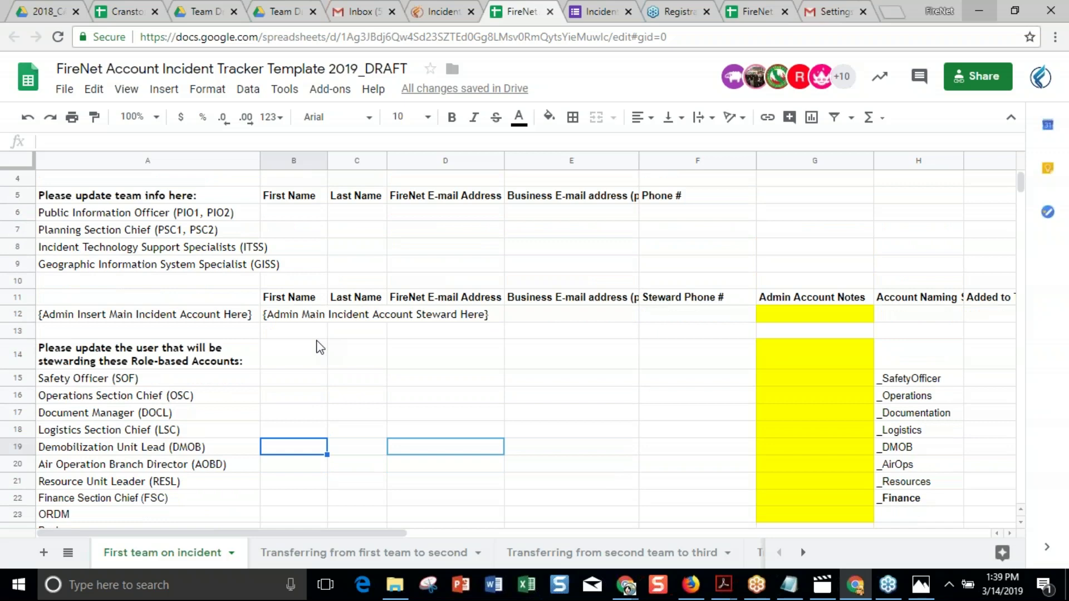
pyautogui.click(432, 17)
pyautogui.scroll(15, 740, 279)
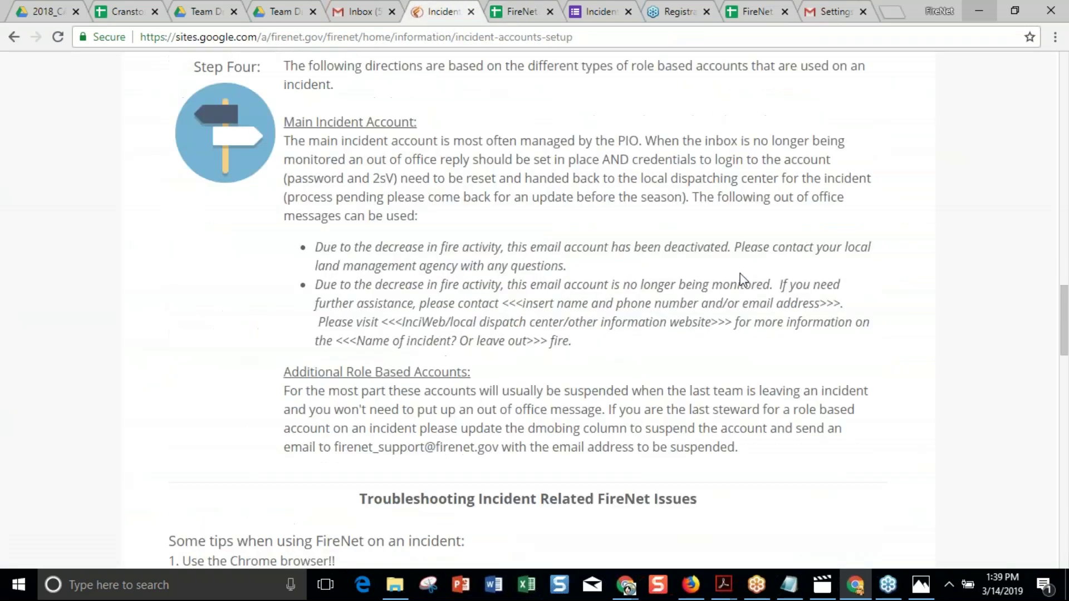
pyautogui.scroll(4, 740, 279)
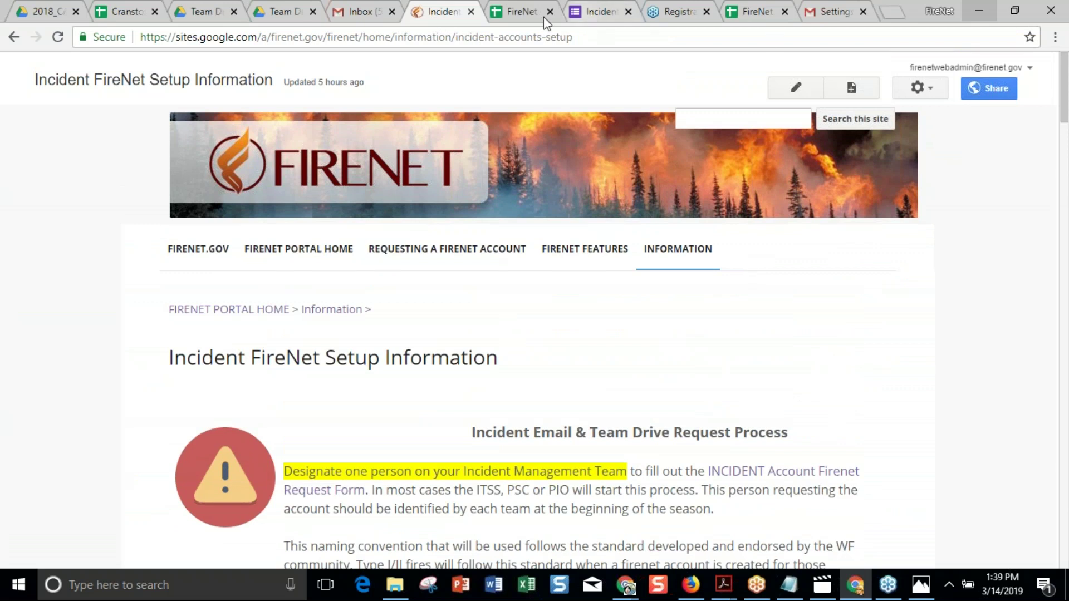
pyautogui.click(509, 15)
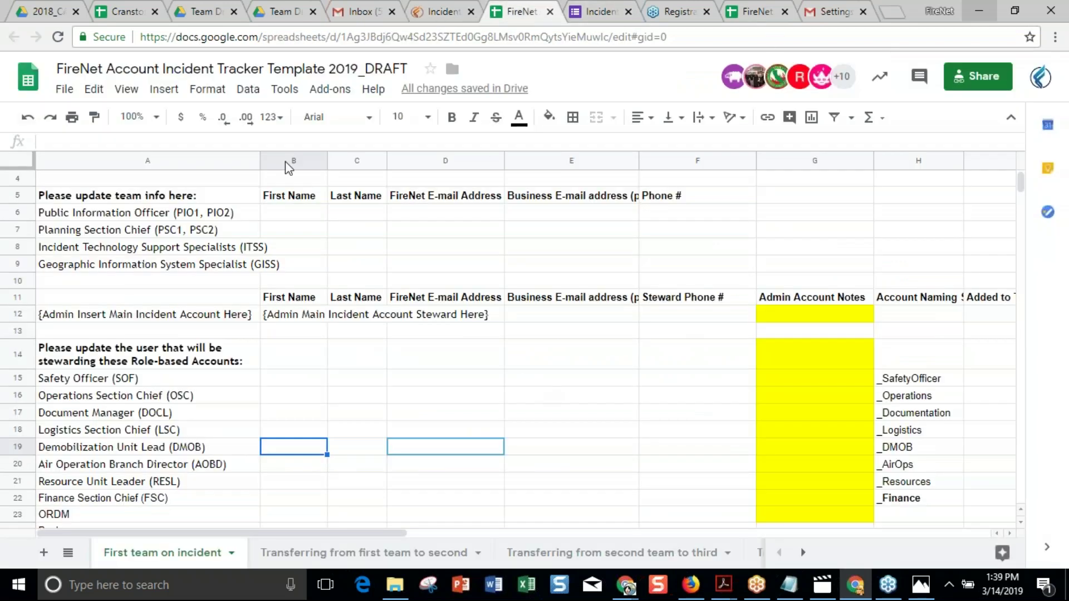
pyautogui.click(440, 12)
pyautogui.scroll(-9, 585, 278)
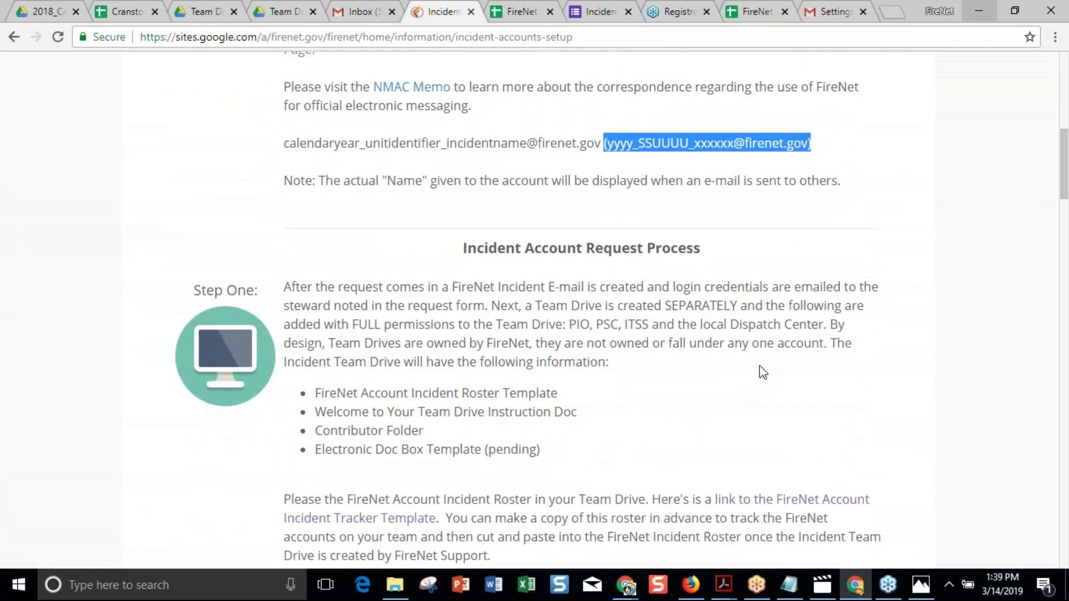
pyautogui.scroll(-3, 760, 368)
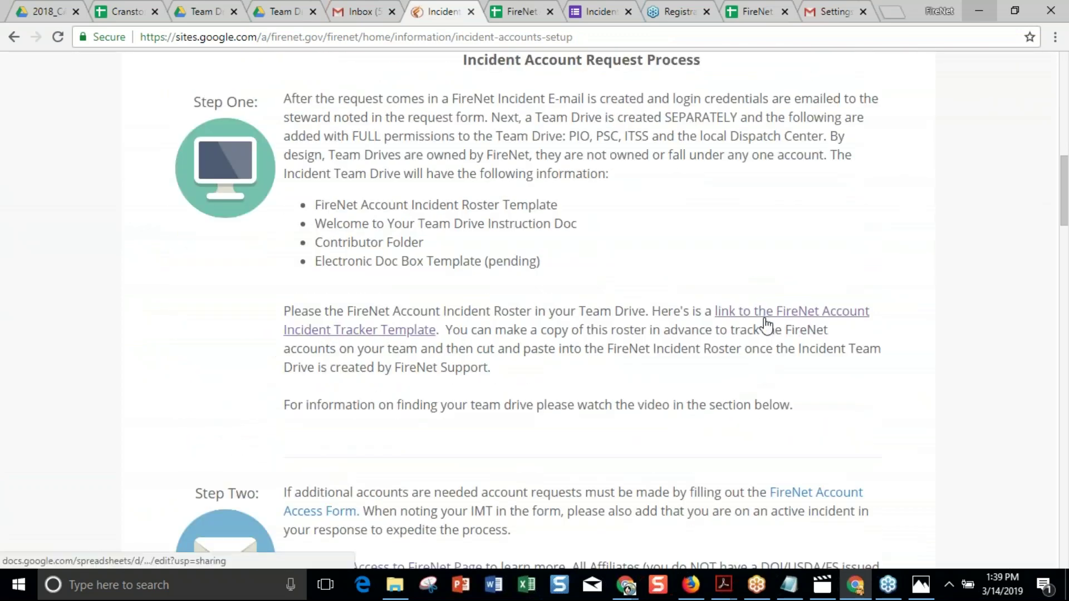
pyautogui.click(520, 17)
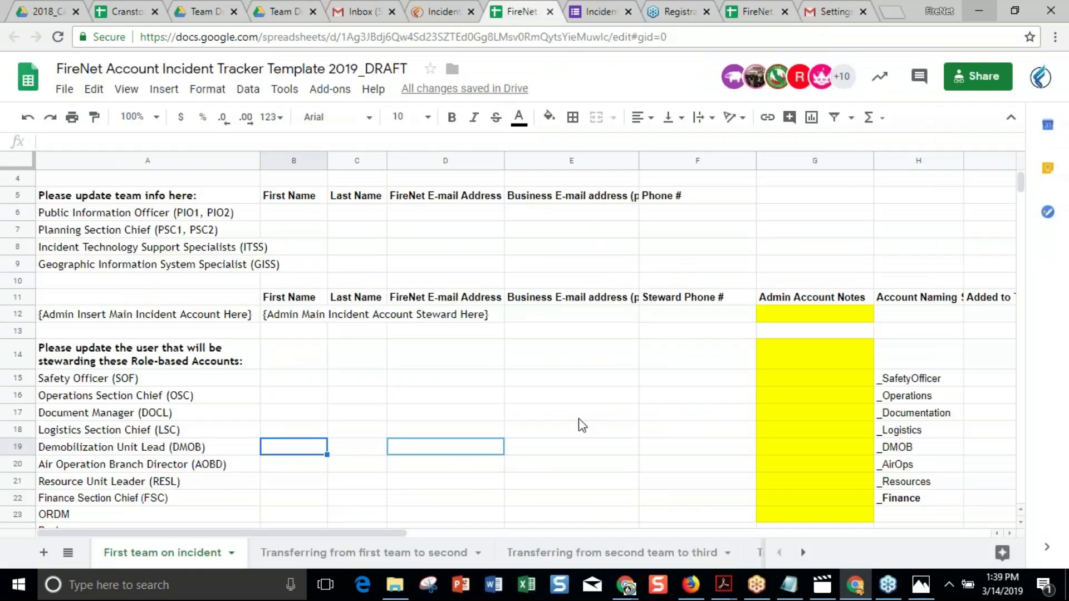
# Select cells A28 and A30 in the additional accounts area, then go back to the Incident FireNet Setup Information page.
pyautogui.scroll(-3, 582, 425)
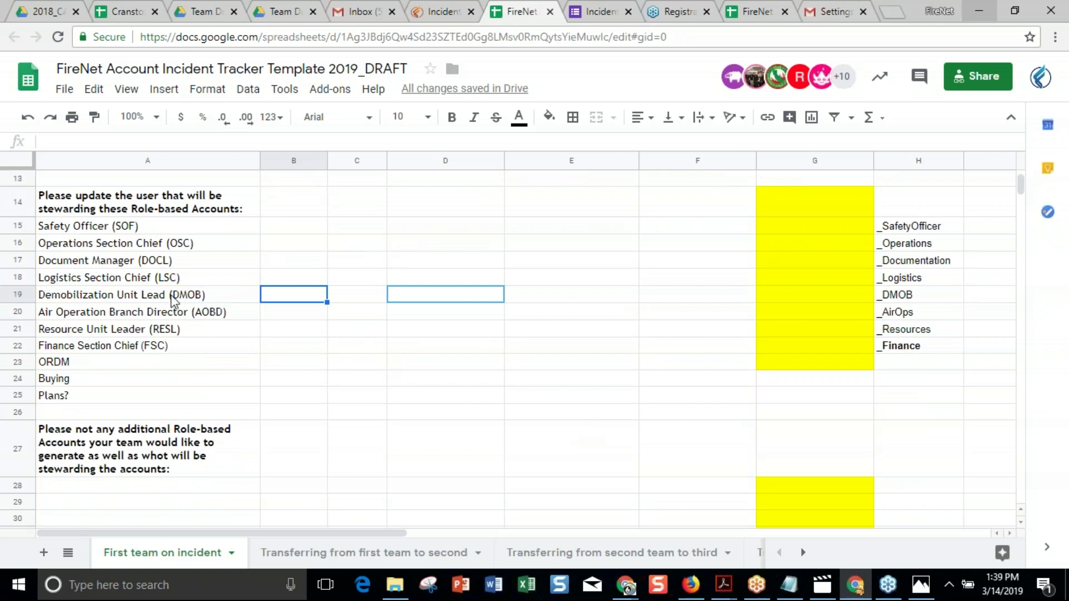
pyautogui.click(223, 486)
pyautogui.scroll(-1, 223, 485)
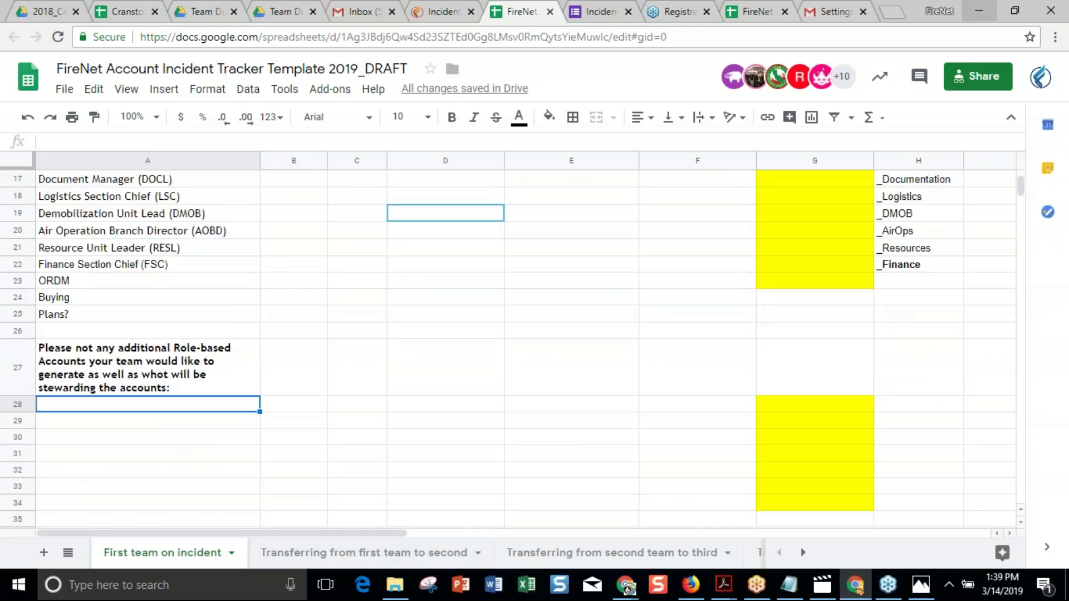
pyautogui.scroll(3, 506, 424)
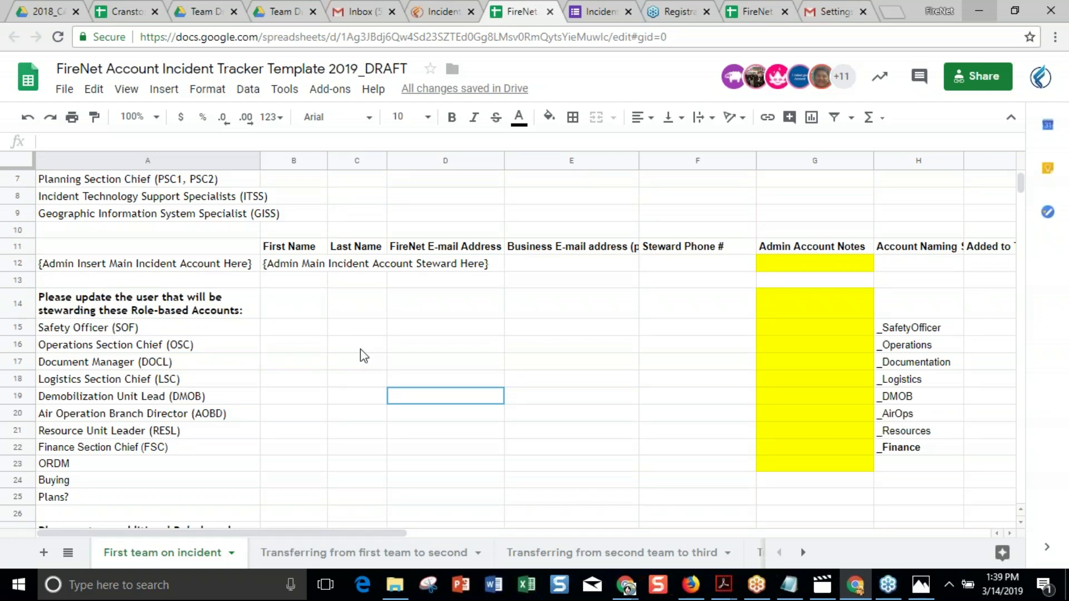
pyautogui.scroll(-5, 363, 357)
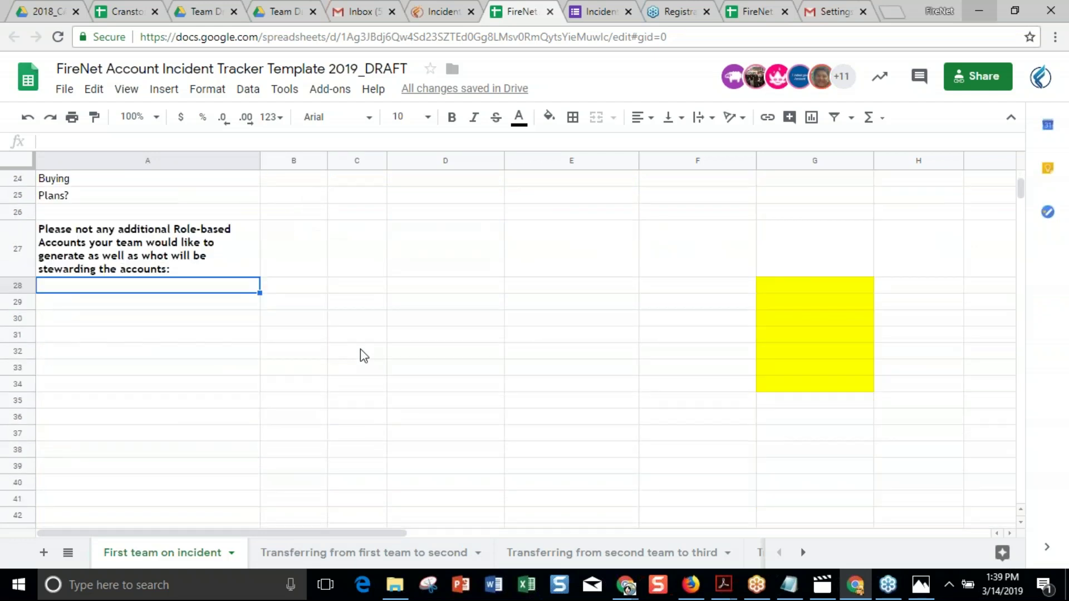
pyautogui.click(188, 326)
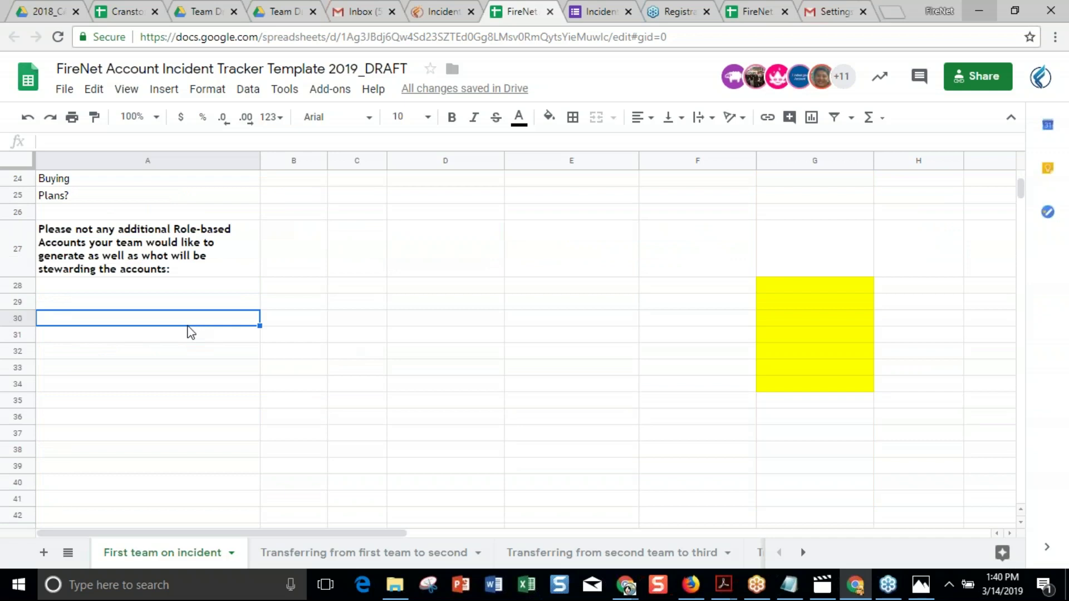
pyautogui.click(437, 14)
pyautogui.scroll(15, 303, 263)
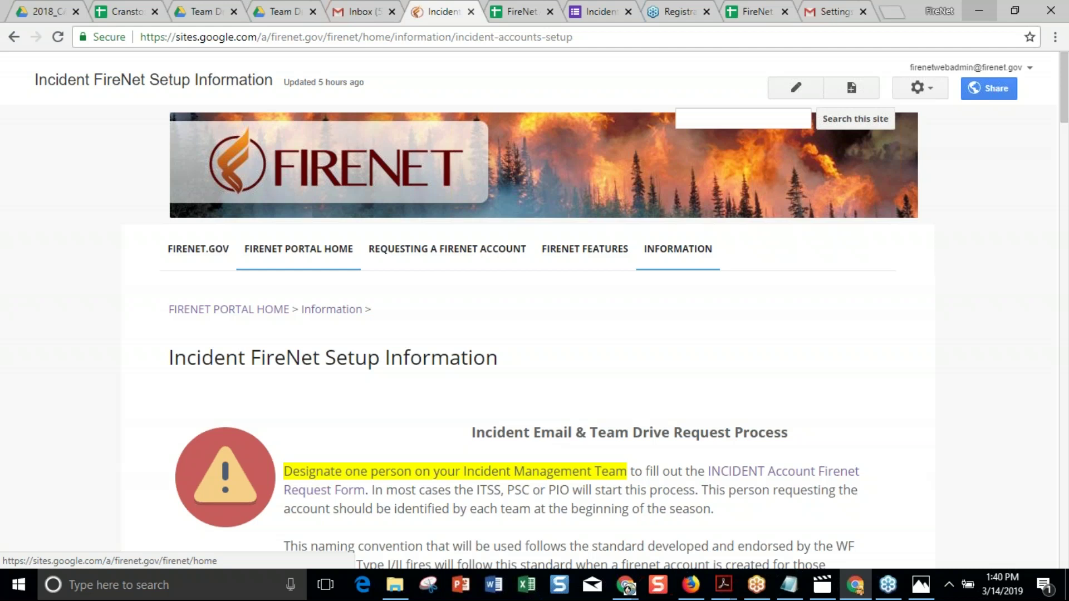
# Go from FIRENET.GOV through the portal home to Requesting a FireNet Account, then open the no-PIV-card instructions.
pyautogui.click(223, 250)
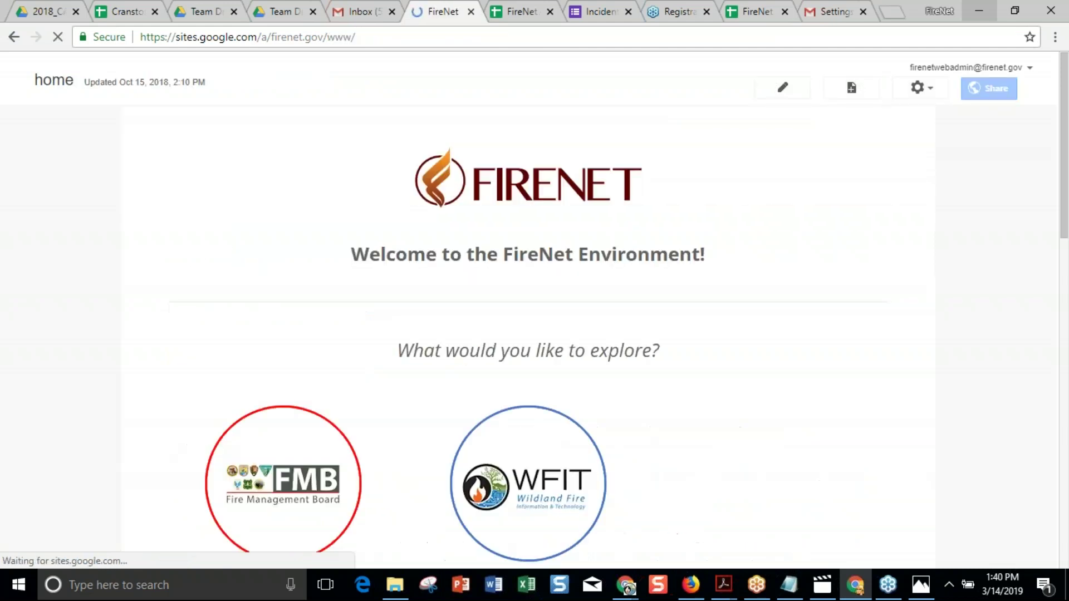
pyautogui.click(750, 480)
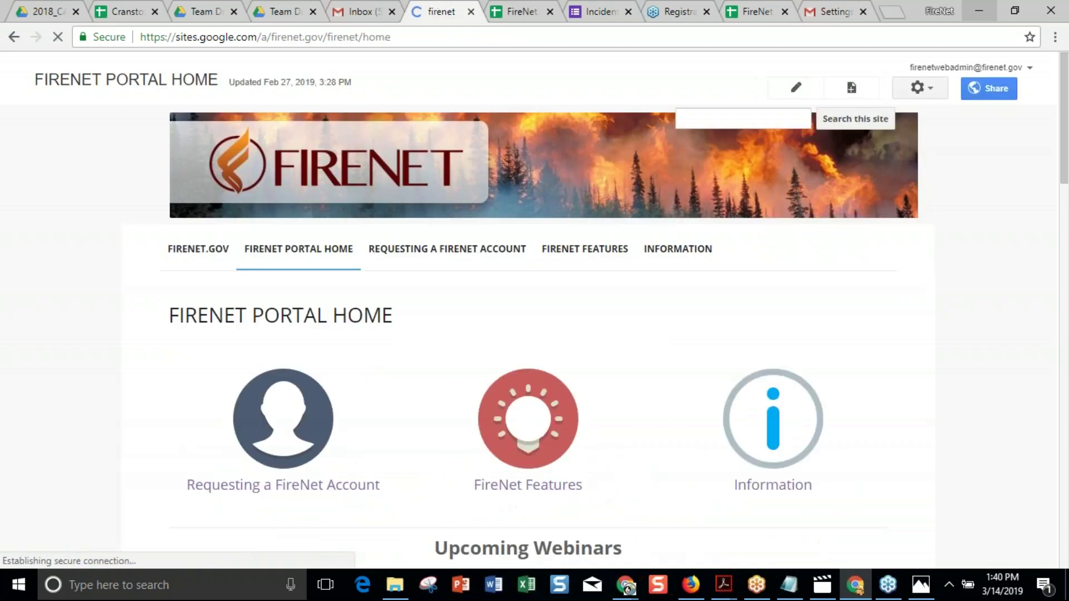
pyautogui.moveTo(477, 269)
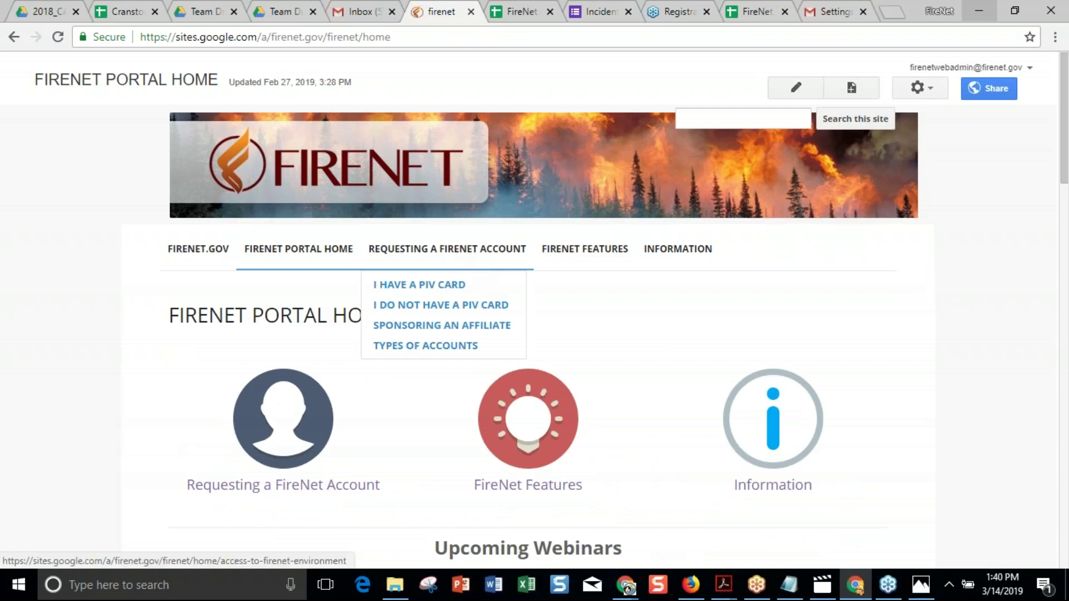
pyautogui.click(477, 259)
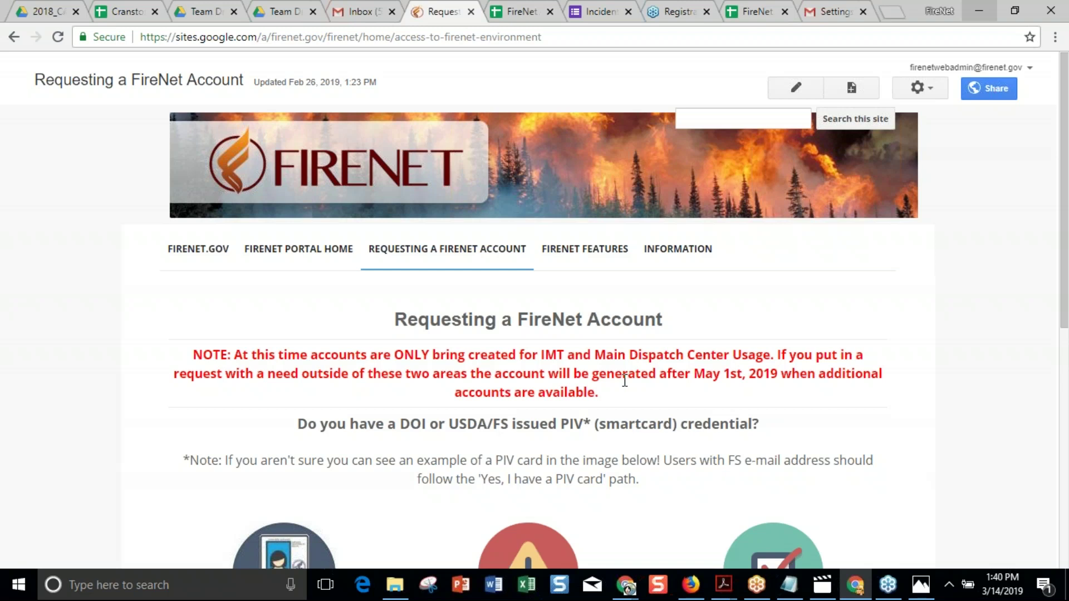
pyautogui.scroll(-3, 625, 381)
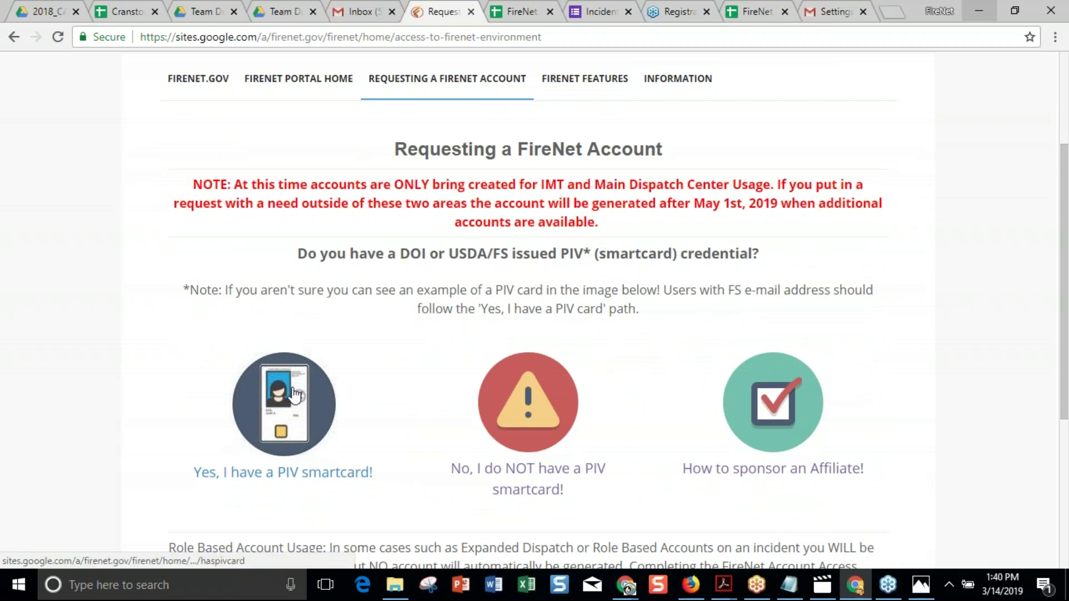
pyautogui.scroll(-5, 591, 129)
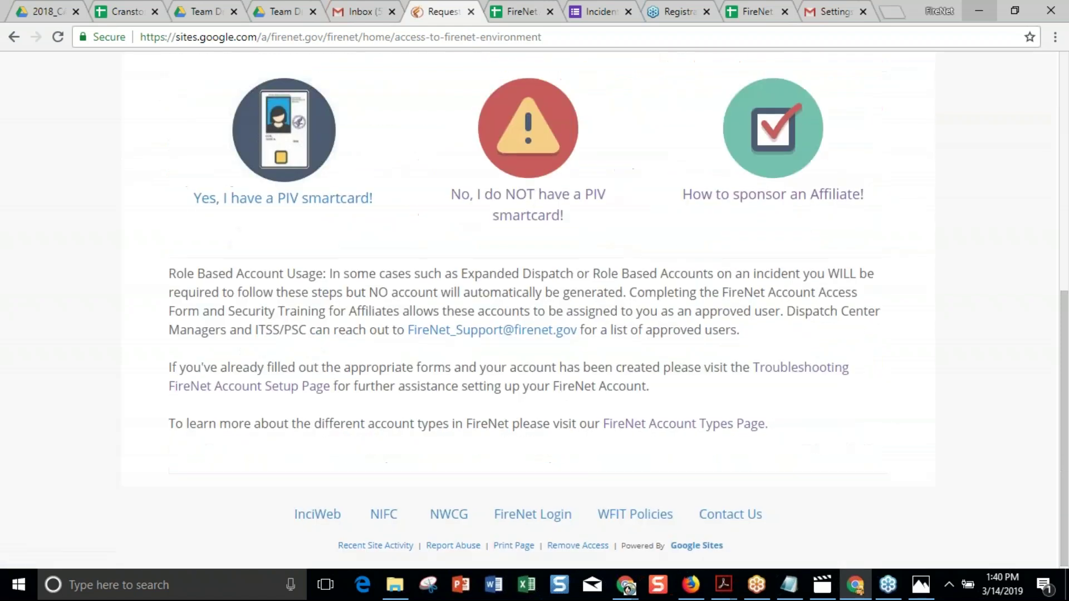
pyautogui.click(562, 205)
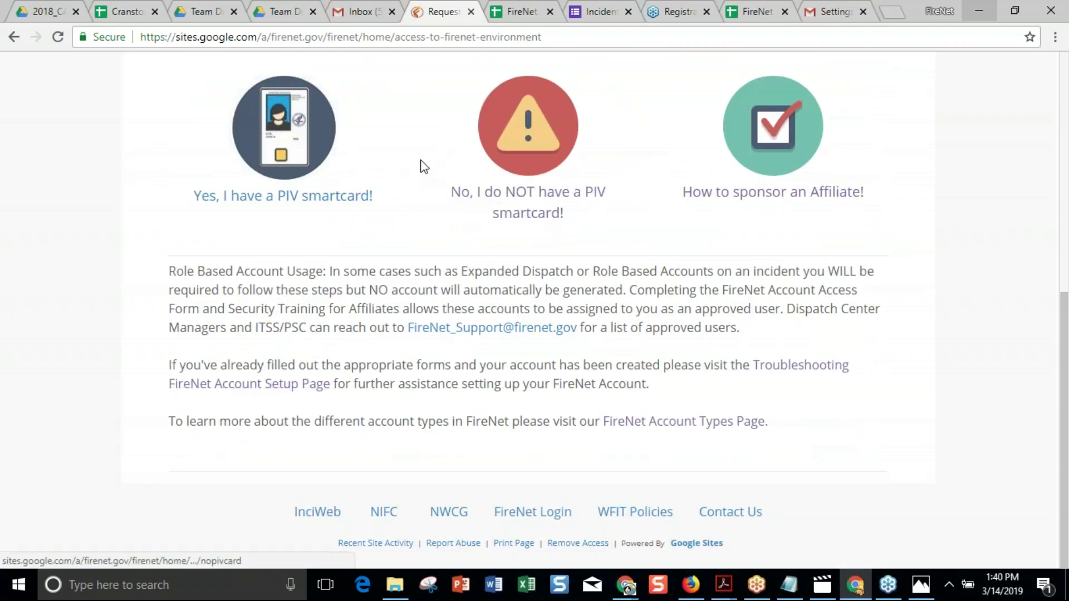
# Read through Steps Two and Three on security training and e-mailing the certificate to a federal sponsor.
pyautogui.moveTo(585, 246)
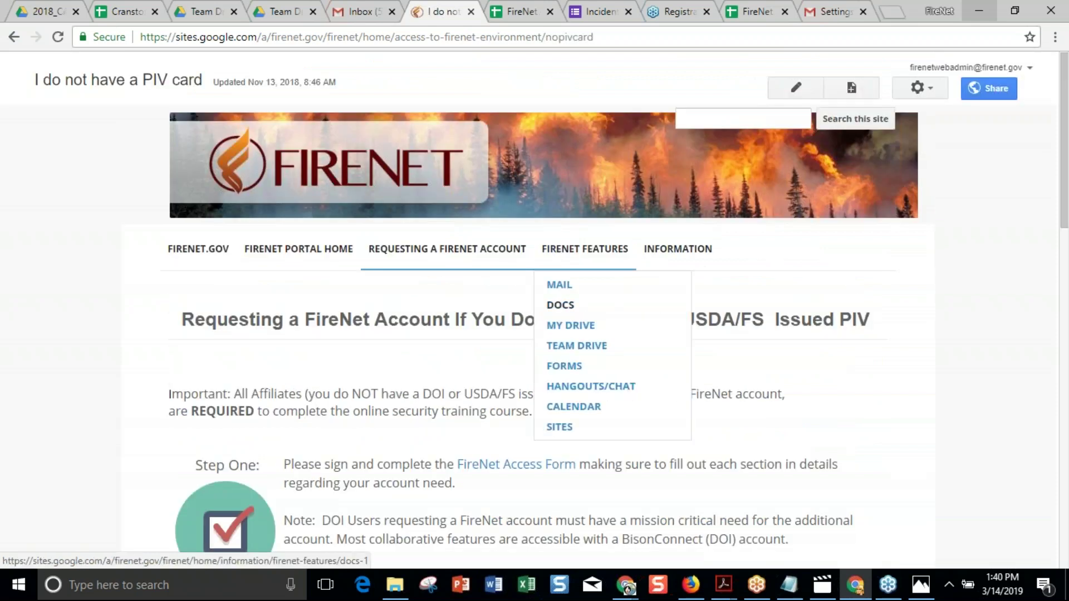
pyautogui.scroll(-2, 560, 177)
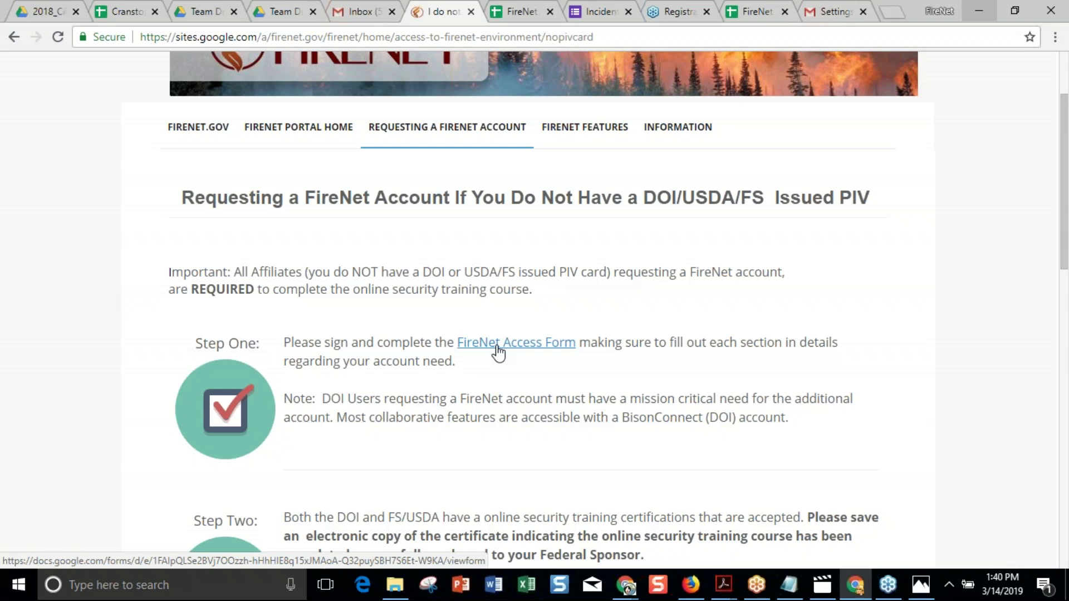
pyautogui.scroll(-4, 498, 352)
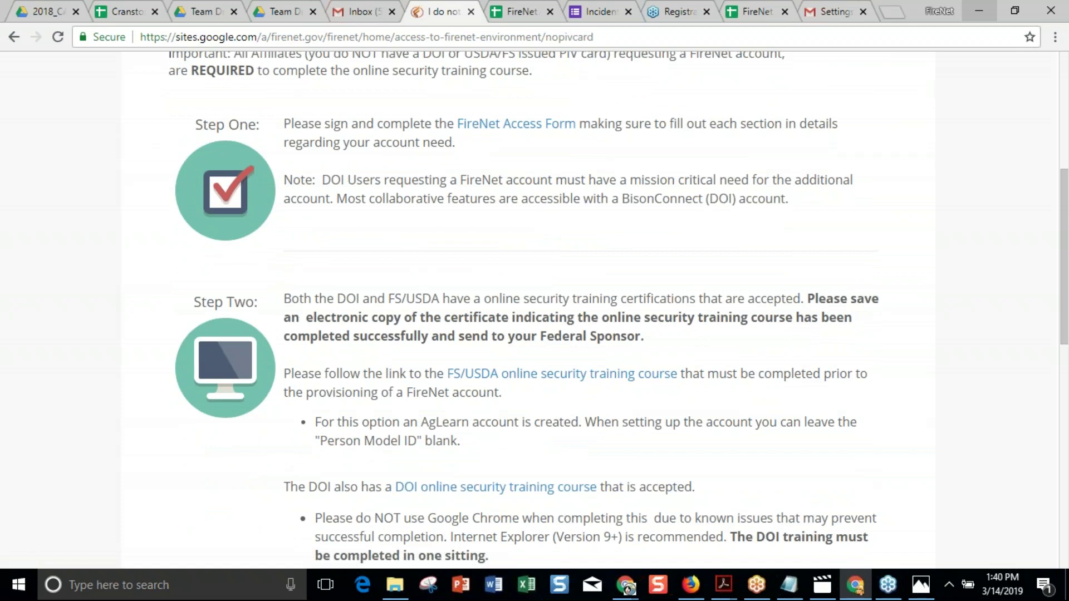
pyautogui.scroll(-1, 495, 342)
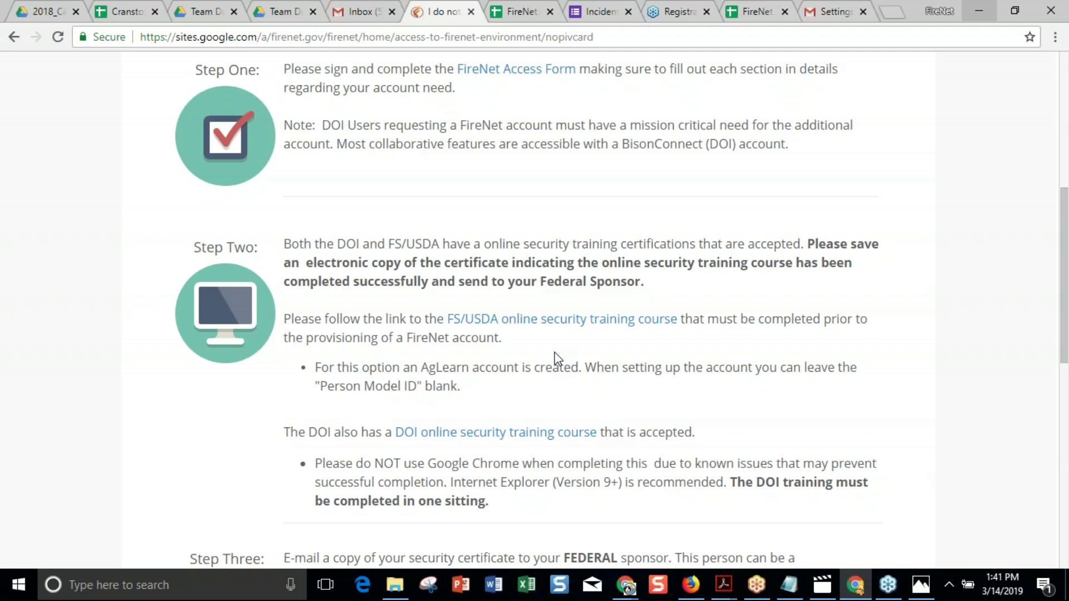
pyautogui.scroll(-4, 557, 358)
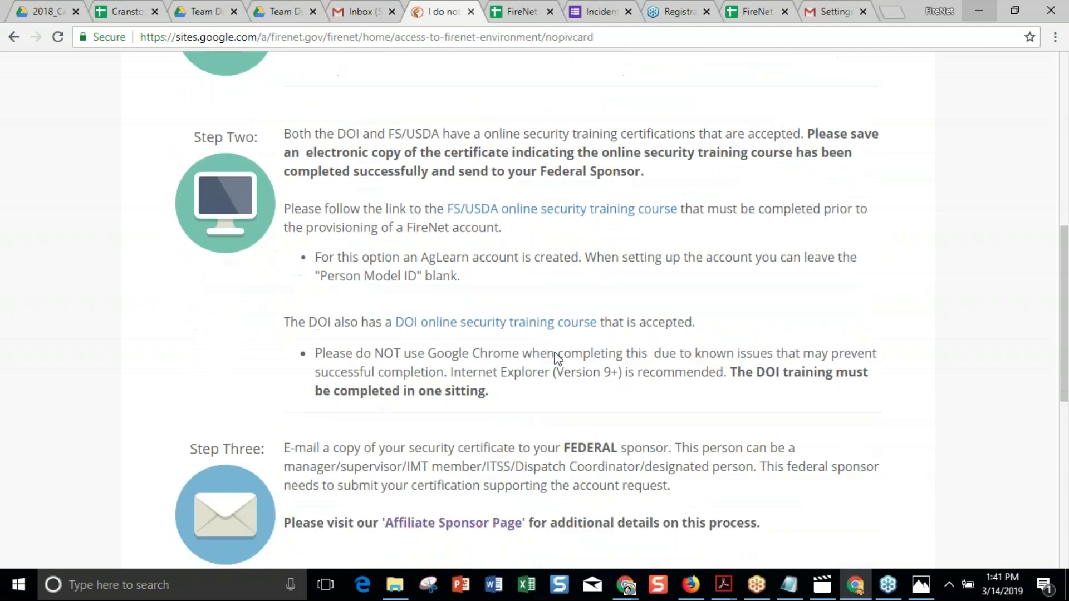
pyautogui.scroll(1, 557, 358)
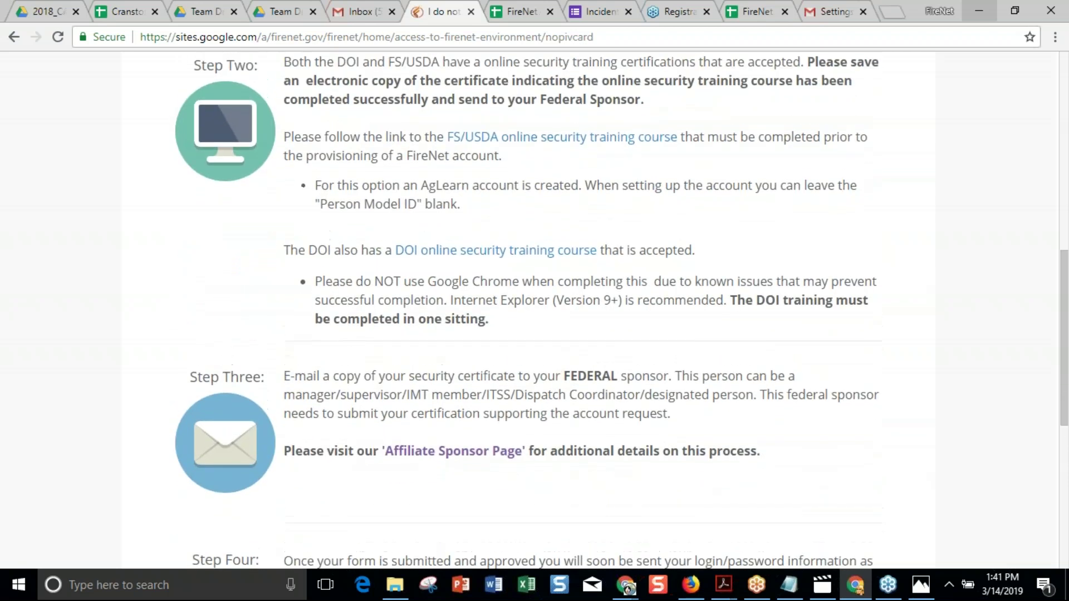
pyautogui.scroll(-1, 557, 358)
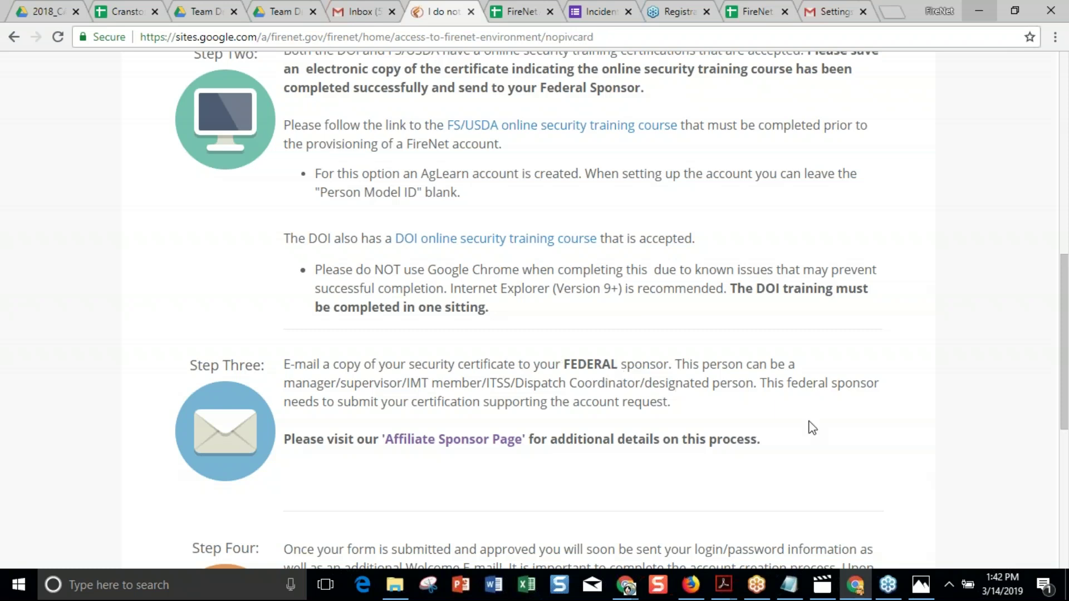
# Open the Affiliate Sponsor Page, scroll its checklist, and highlight the Named Accounts example justification.
pyautogui.click(472, 441)
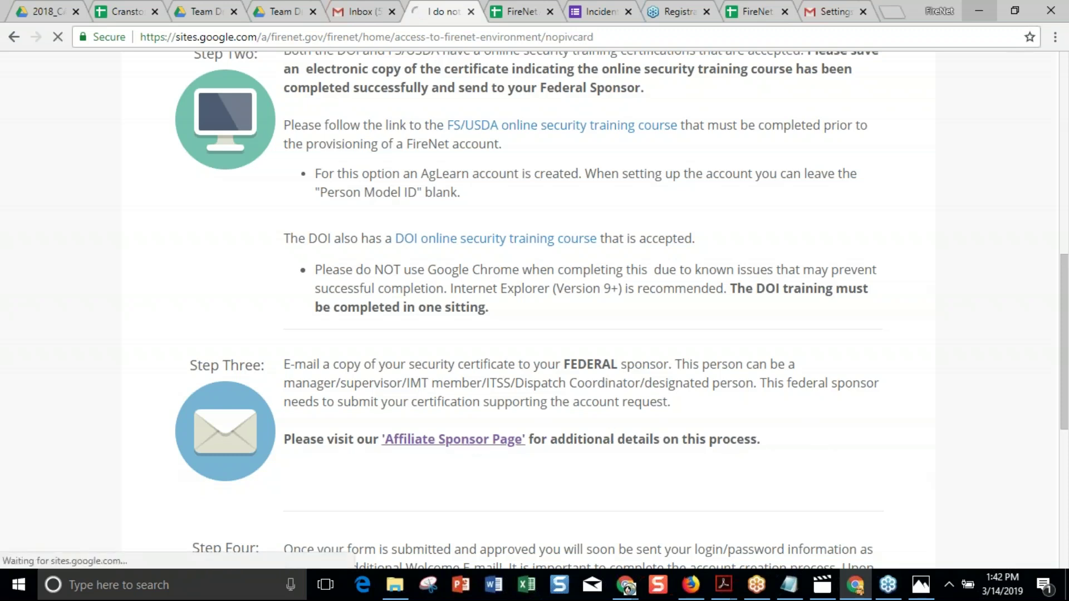
pyautogui.moveTo(440, 231)
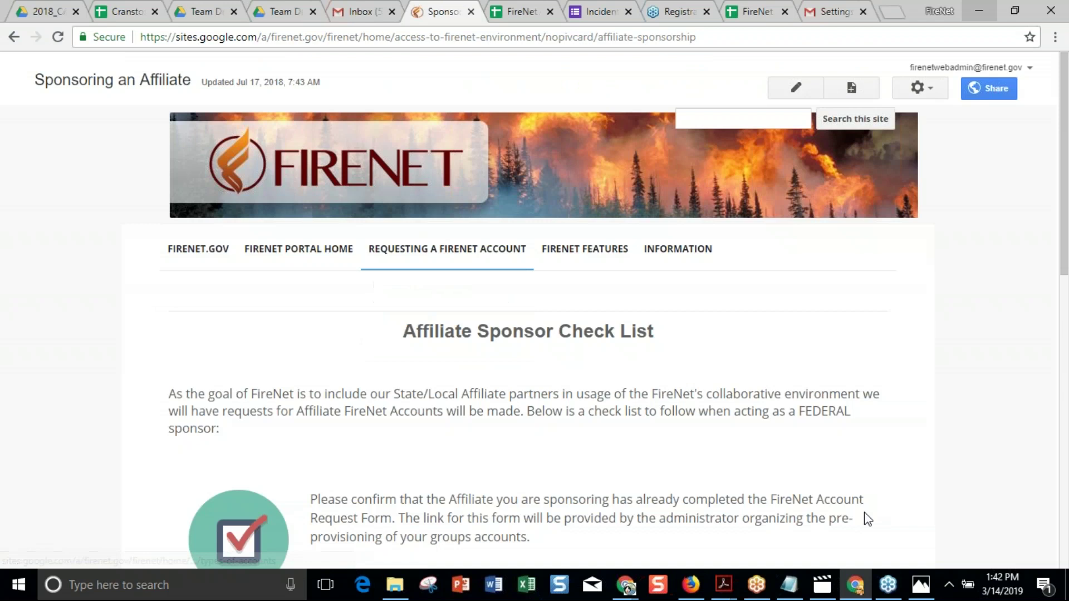
pyautogui.scroll(-5, 866, 515)
pyautogui.scroll(-1, 867, 518)
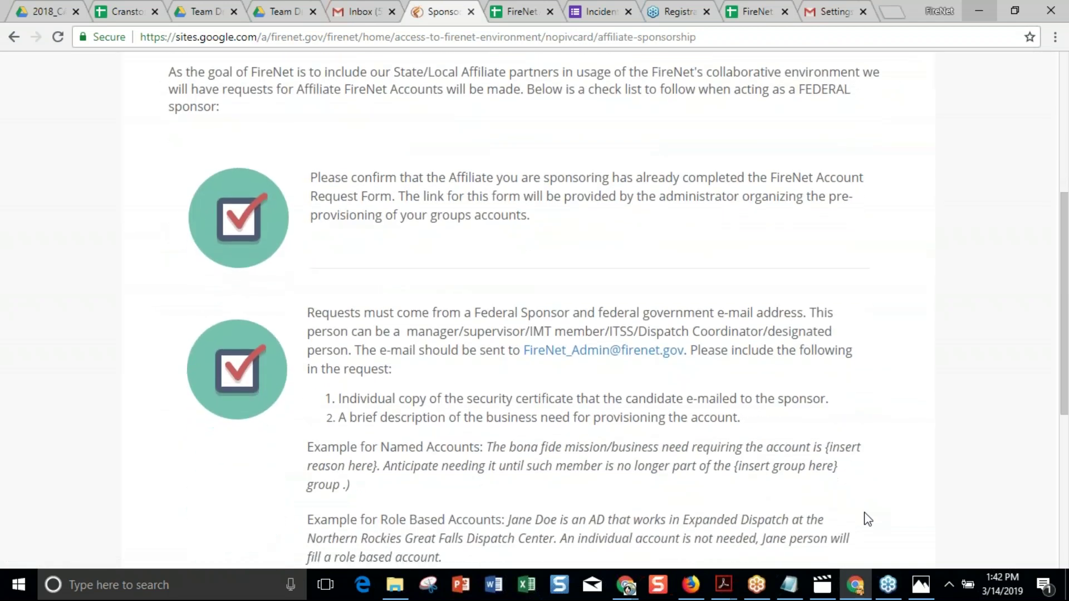
pyautogui.scroll(-3, 867, 519)
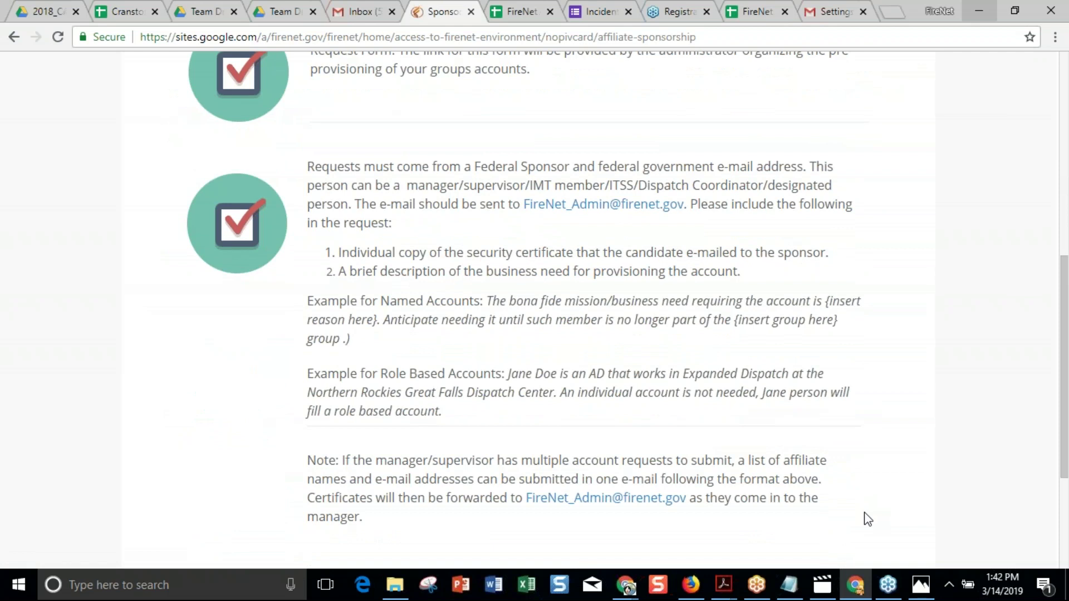
pyautogui.moveTo(488, 301); pyautogui.dragTo(497, 339)
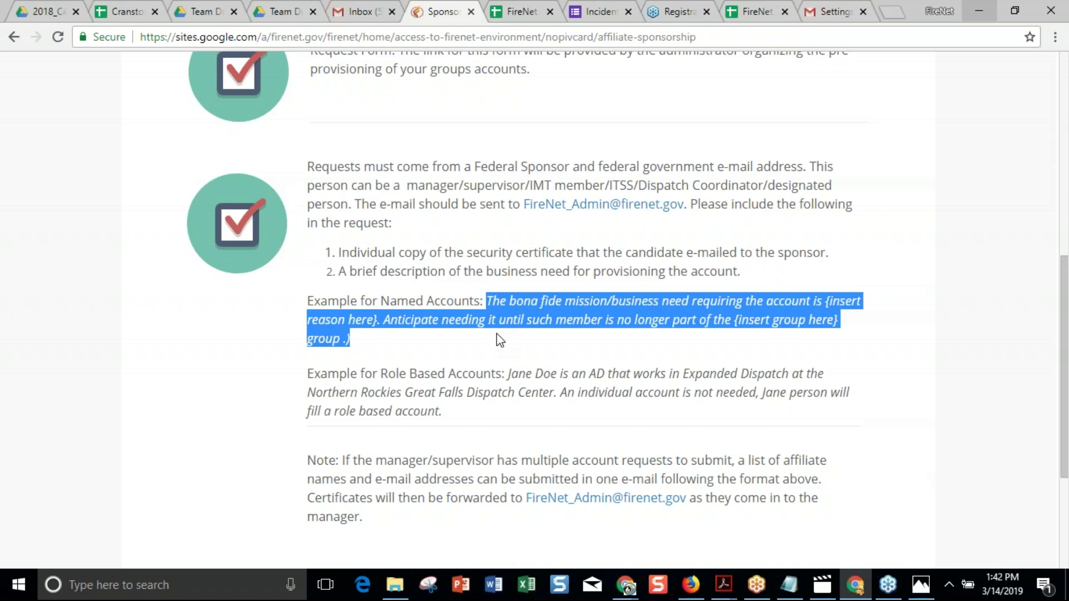
pyautogui.scroll(8, 500, 339)
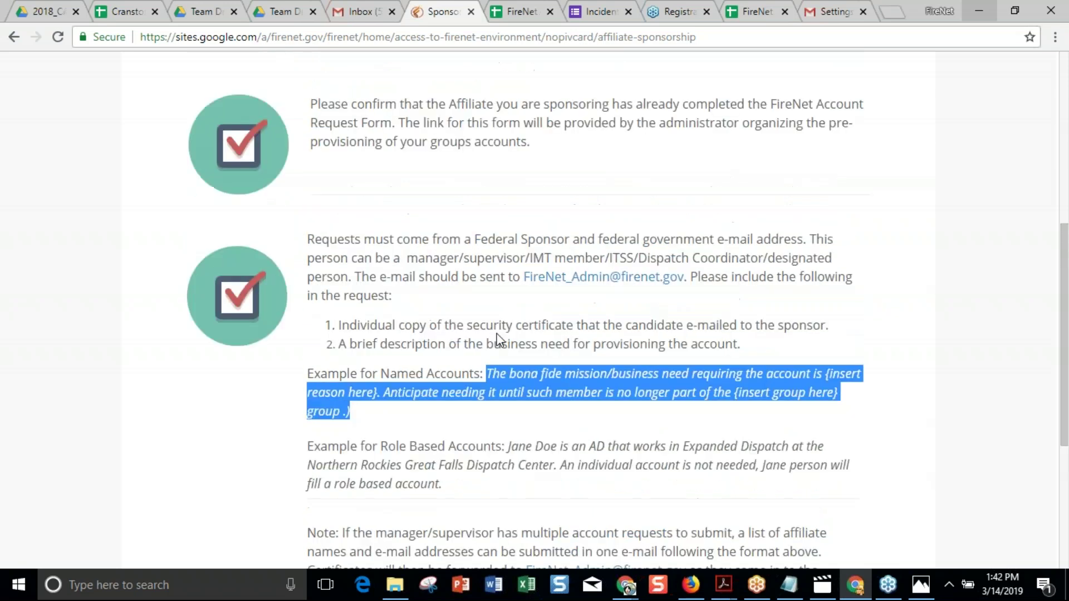
pyautogui.moveTo(460, 274)
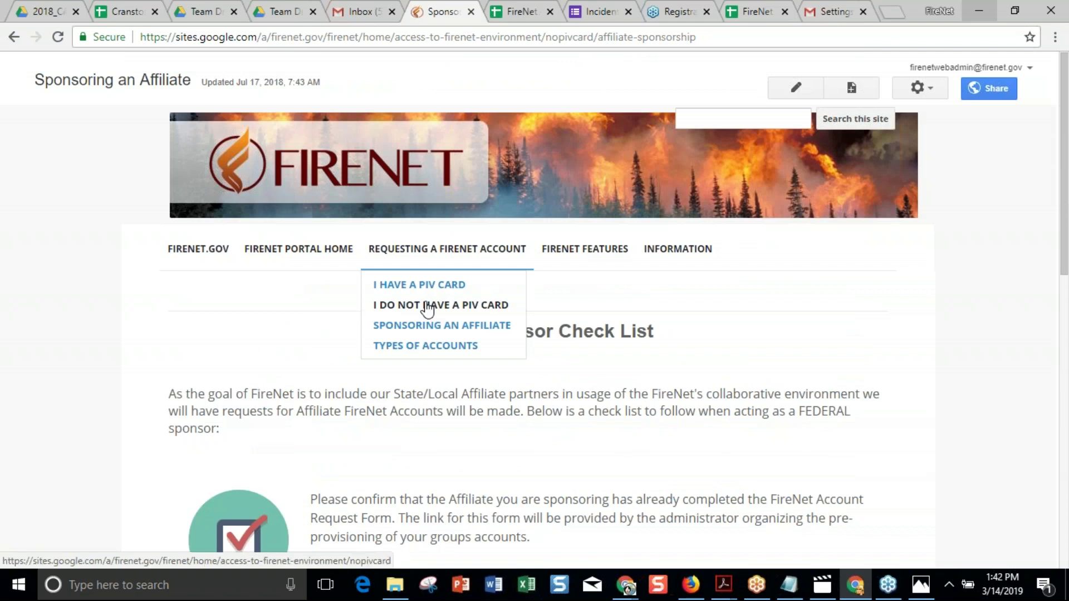
# Reopen the 'I do not have a PIV card' page, then switch to the FireNet incident tracker spreadsheet.
pyautogui.click(428, 306)
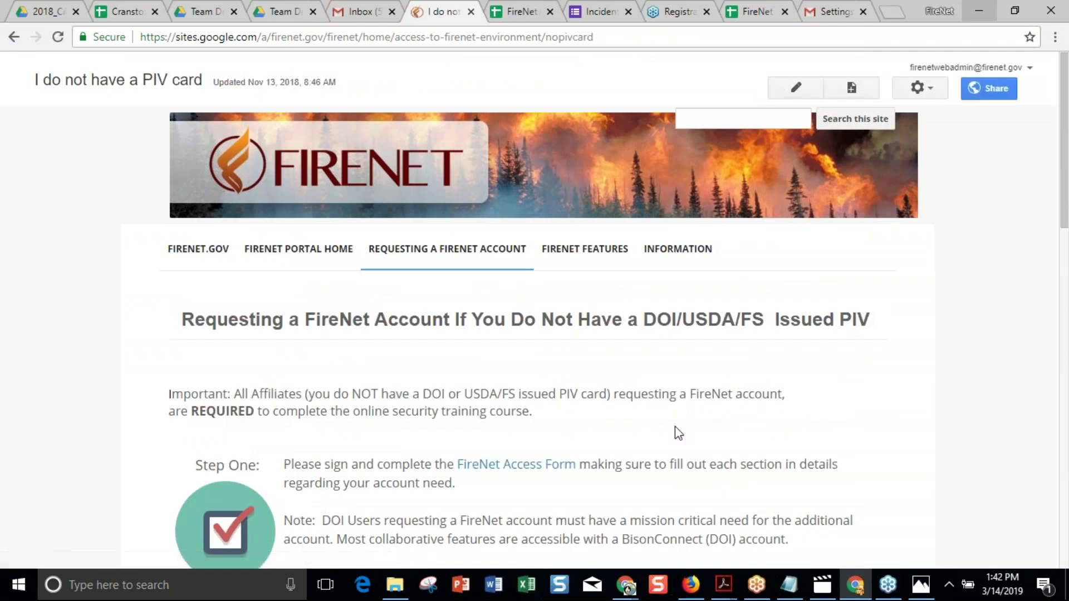
pyautogui.scroll(-5, 603, 446)
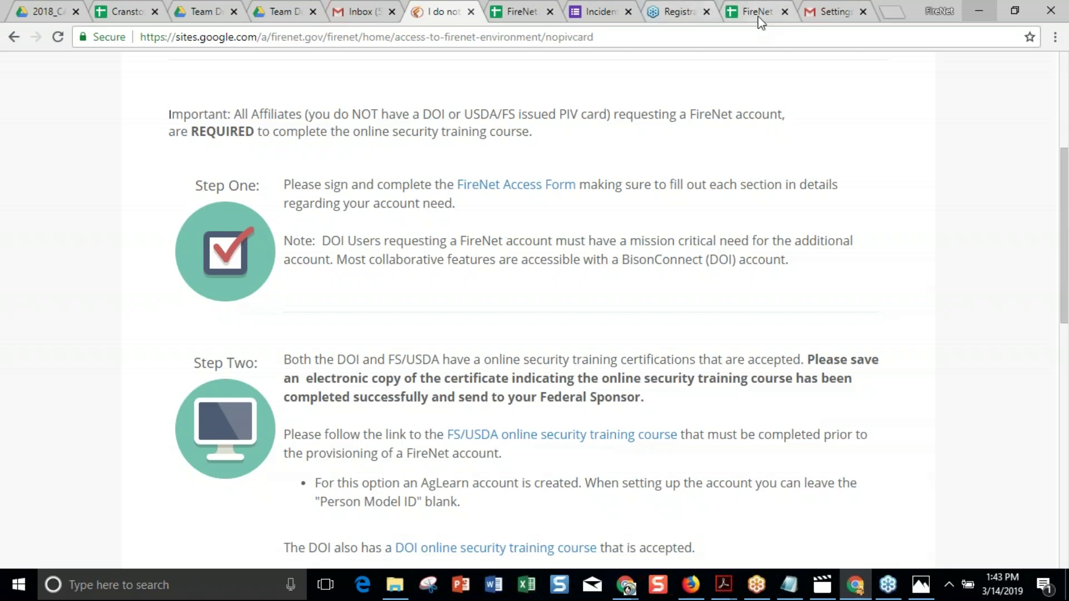
pyautogui.click(508, 16)
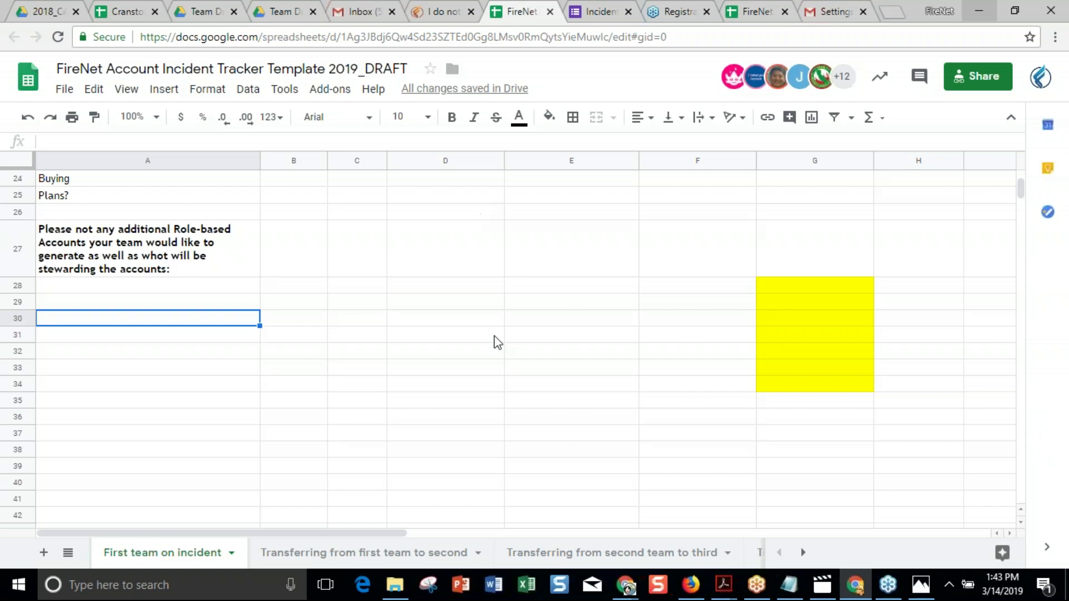
# Enter the Demobilization Unit Lead steward's first and last name in B19 and C19.
pyautogui.scroll(6, 495, 342)
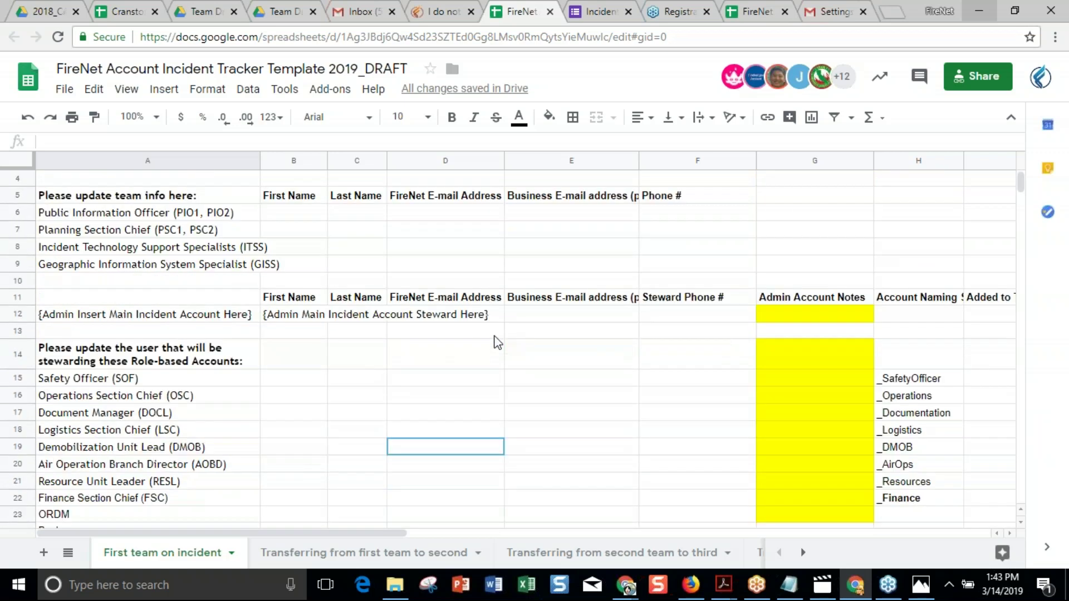
pyautogui.click(300, 417)
pyautogui.write('John')
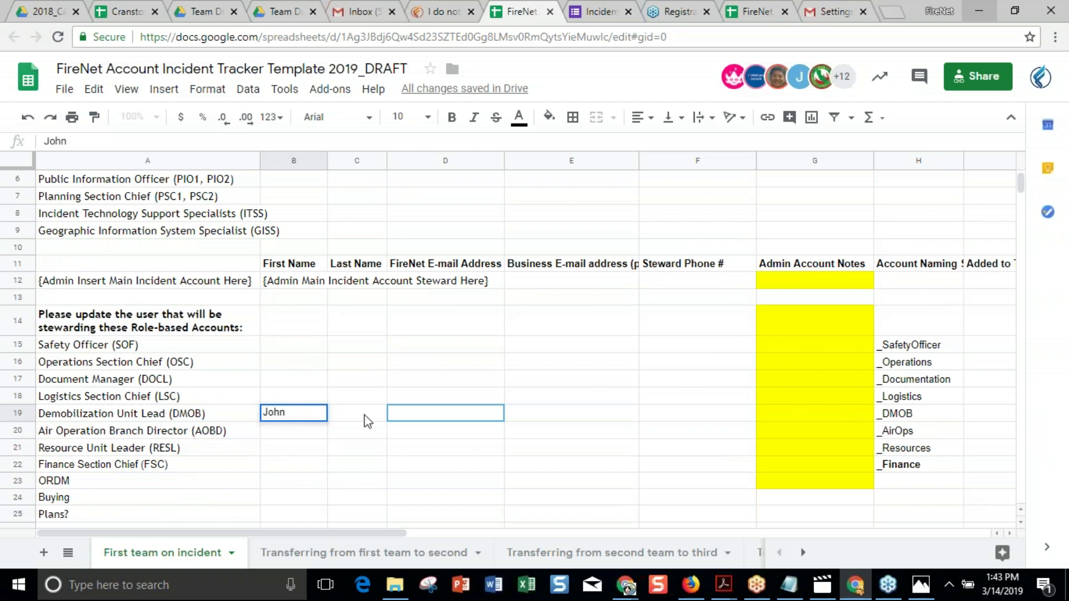
pyautogui.click(365, 417)
pyautogui.write('Doe')
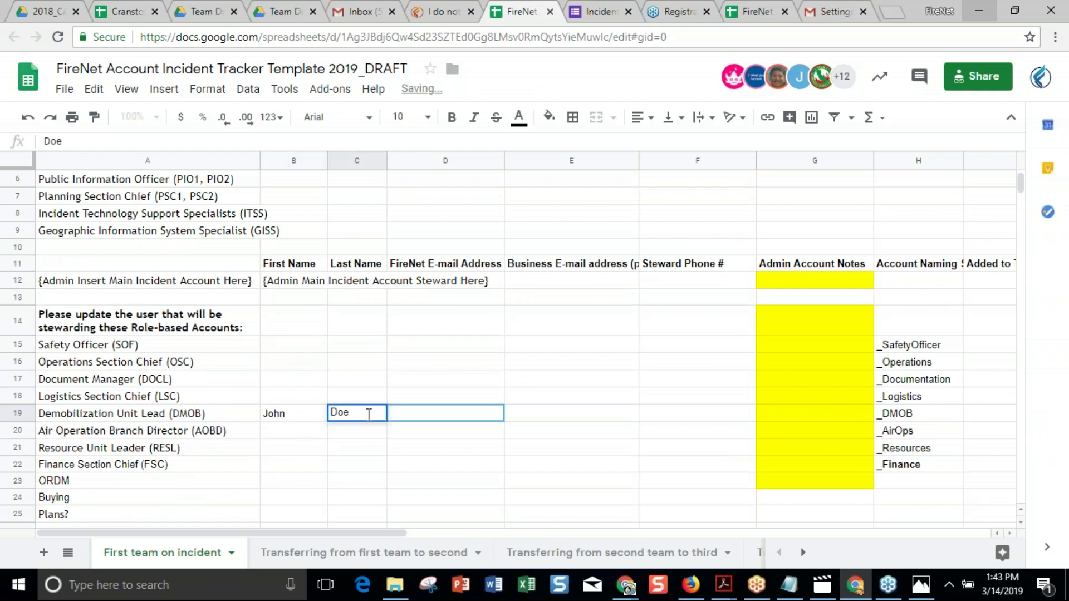
pyautogui.click(462, 419)
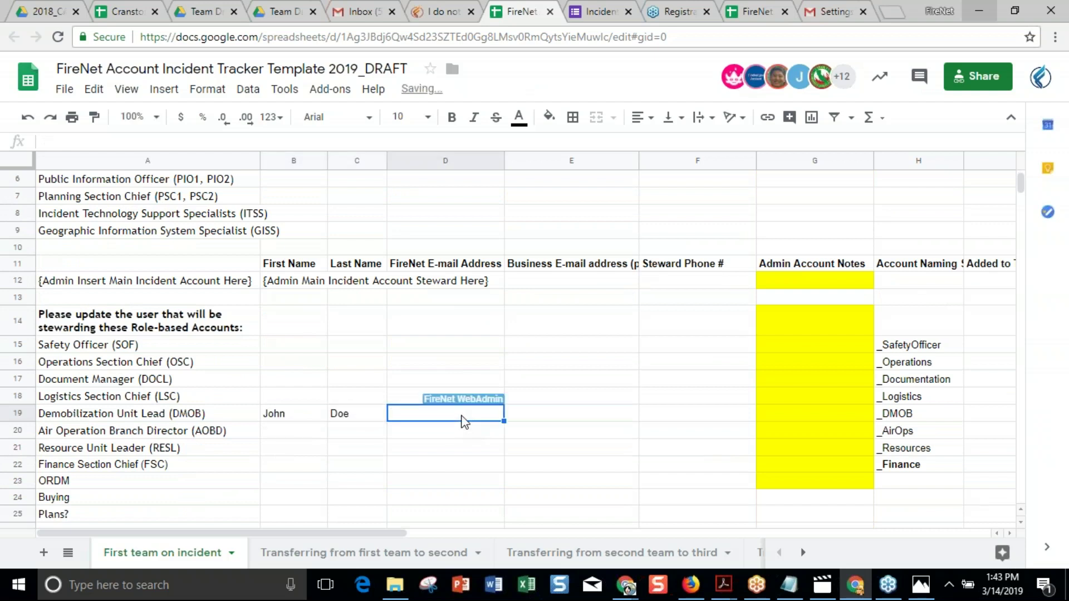
# Fill in the steward's business e-mail in E19 and phone number in F19.
pyautogui.click(550, 418)
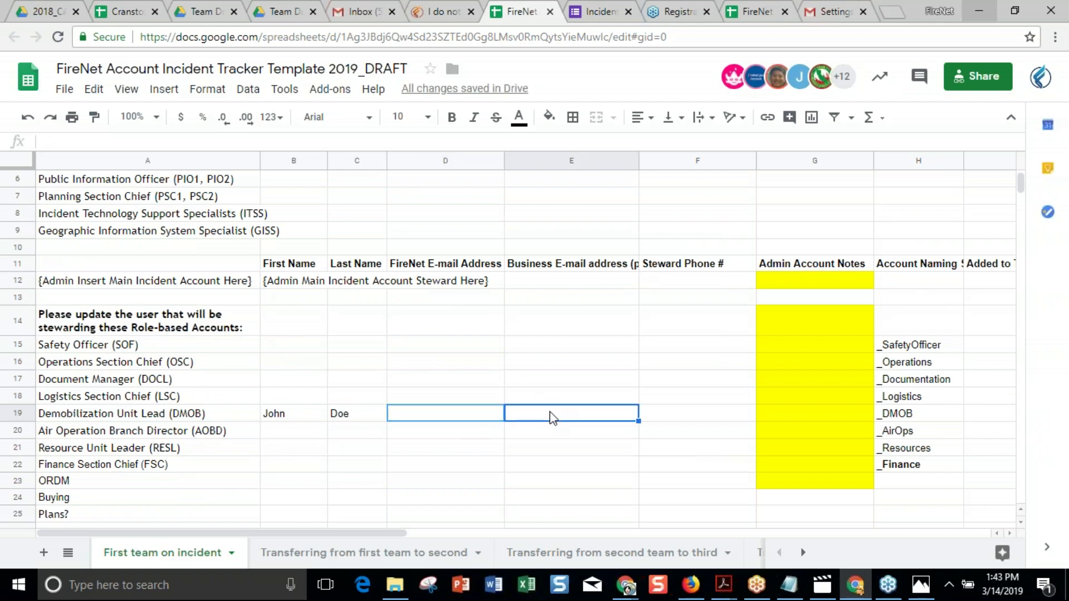
pyautogui.write('Yes')
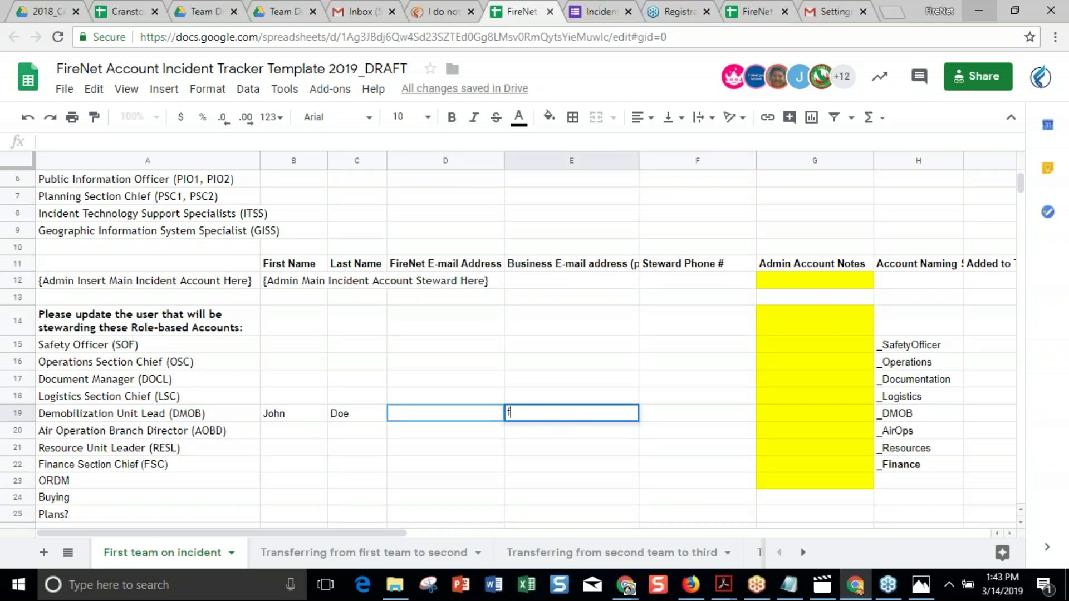
pyautogui.press('BackSpace')
pyautogui.press('BackSpace')
pyautogui.press('BackSpace')
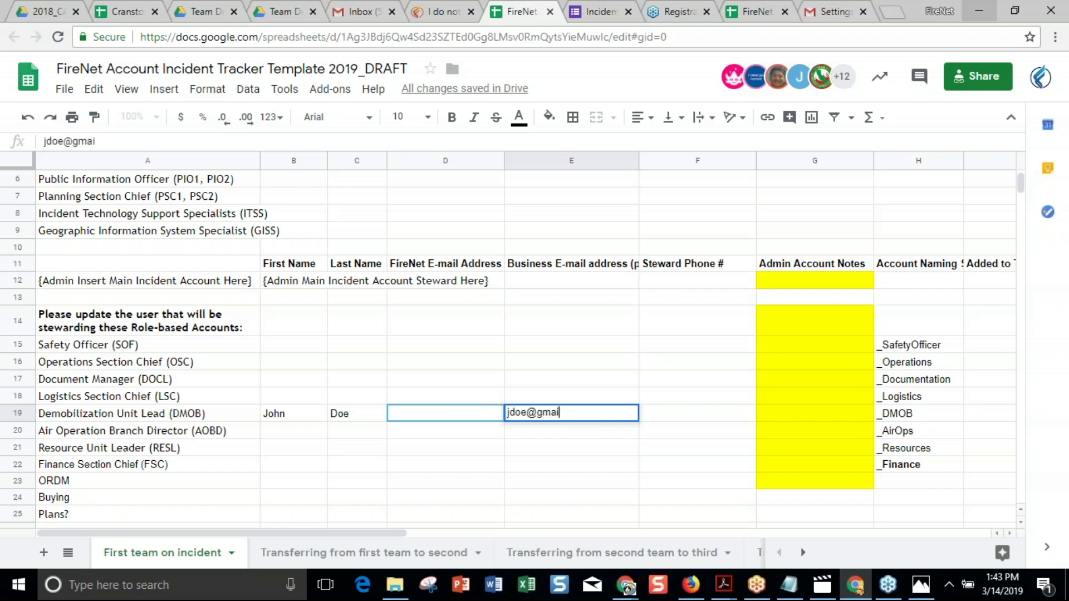
pyautogui.click(675, 419)
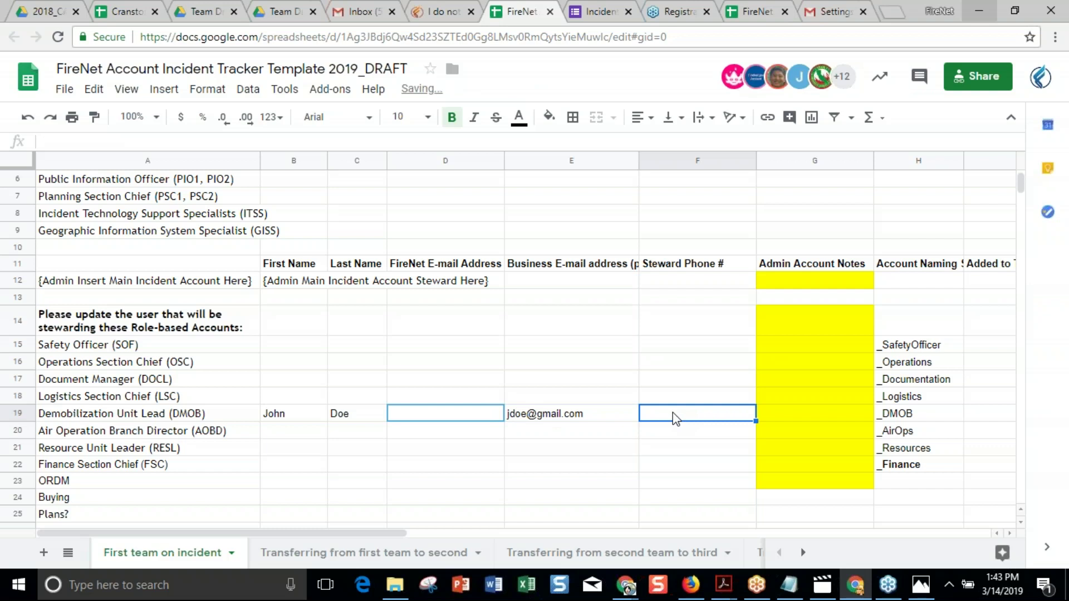
pyautogui.write('(7')
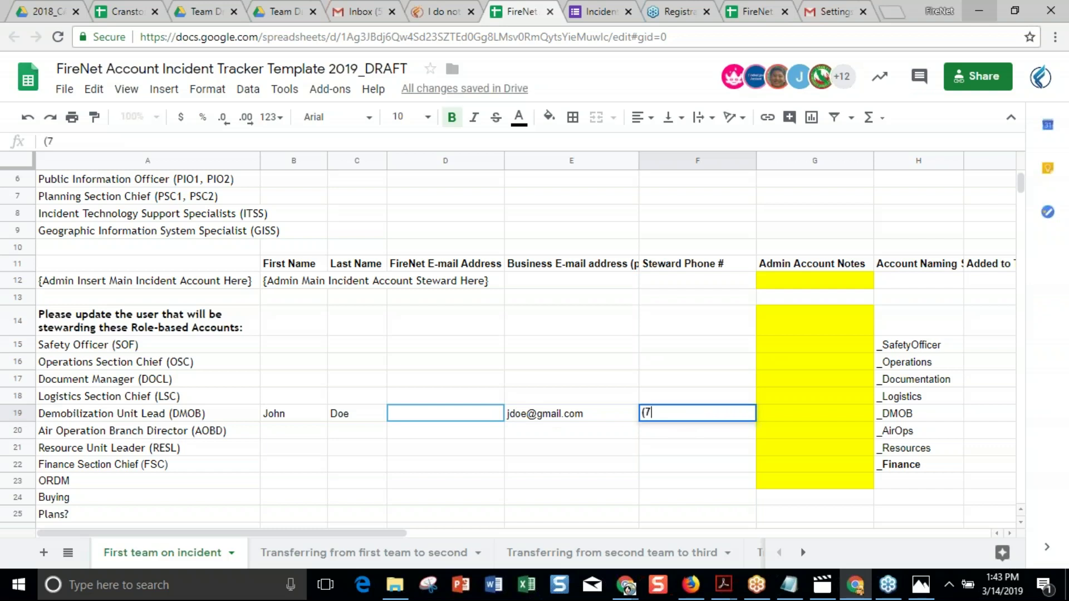
pyautogui.write('77-777-4444')
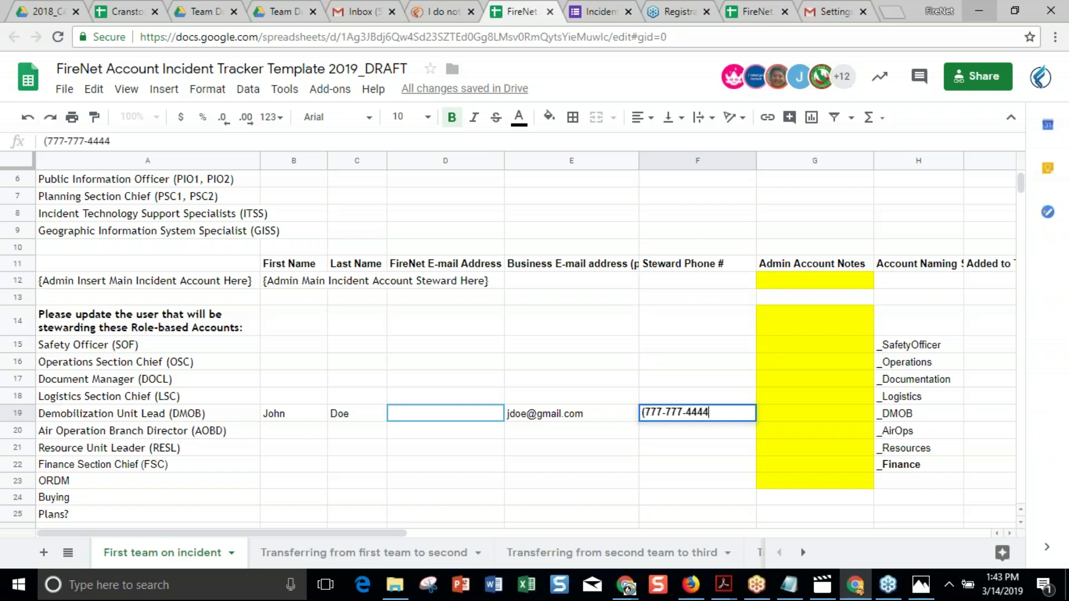
pyautogui.write(')')
pyautogui.click(437, 434)
# Select the FireNet E-mail Address cells D15:D24 for the role-based accounts.
pyautogui.click(427, 416)
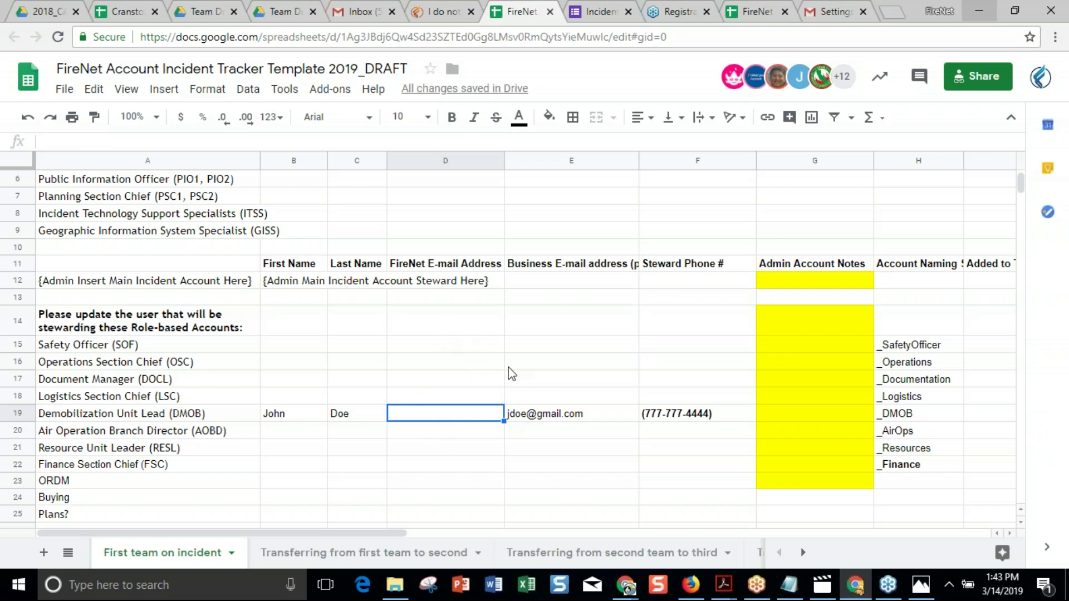
pyautogui.moveTo(438, 414)
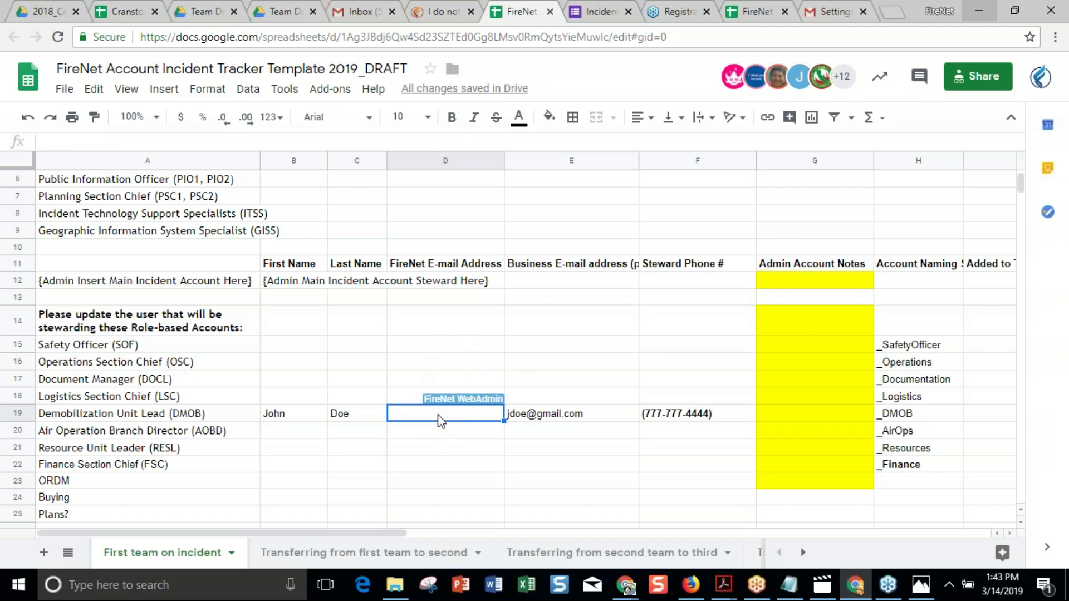
pyautogui.moveTo(434, 347); pyautogui.dragTo(420, 493)
pyautogui.scroll(-1, 637, 518)
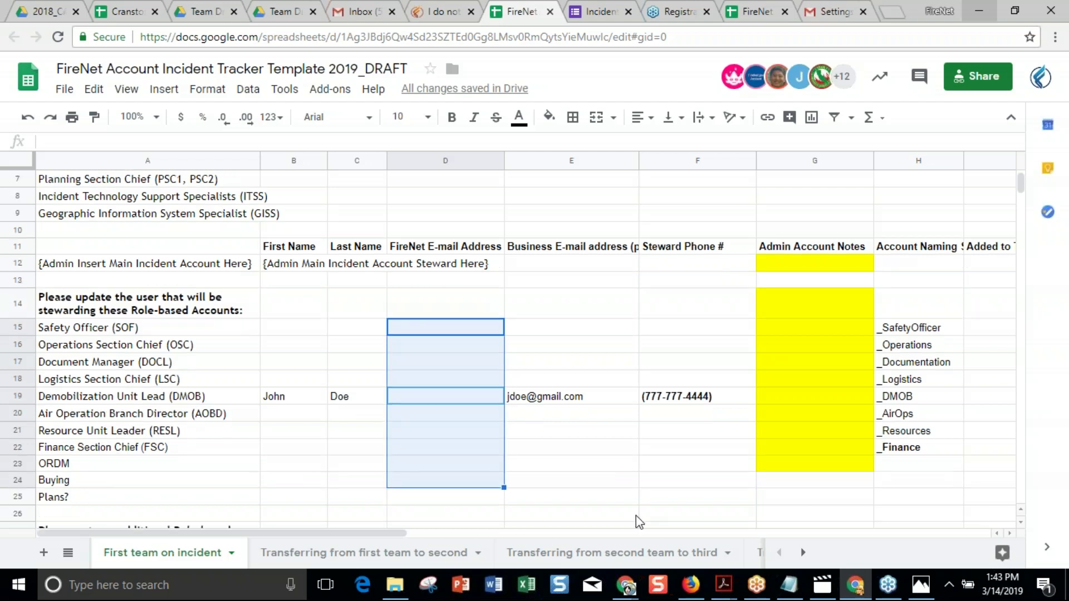
pyautogui.scroll(-2, 636, 516)
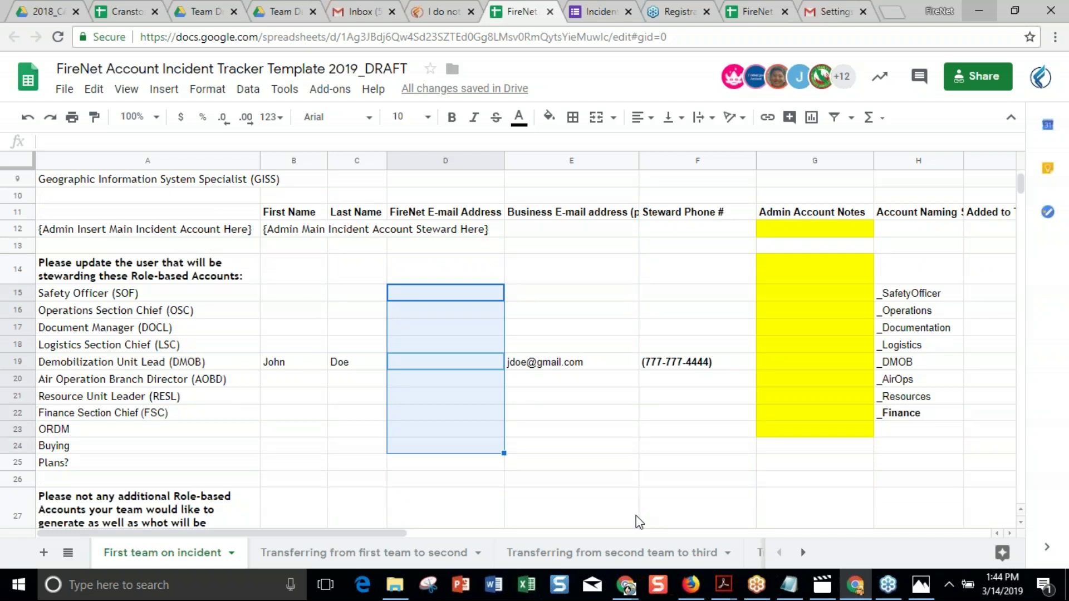
# Return to the no-PIV-card request page and scroll back up to its top.
pyautogui.click(440, 13)
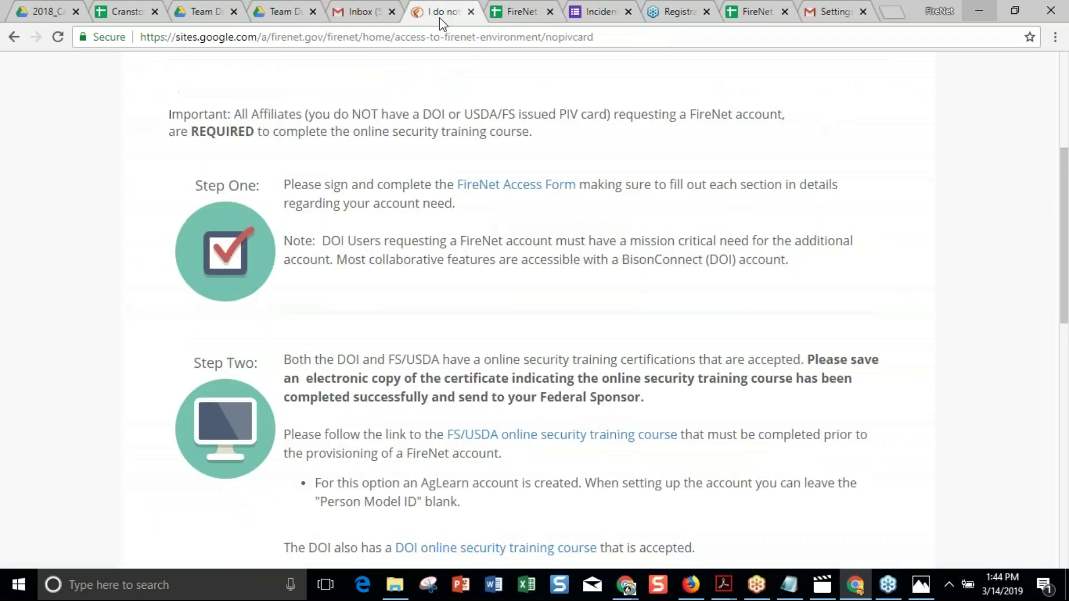
pyautogui.scroll(-5, 535, 306)
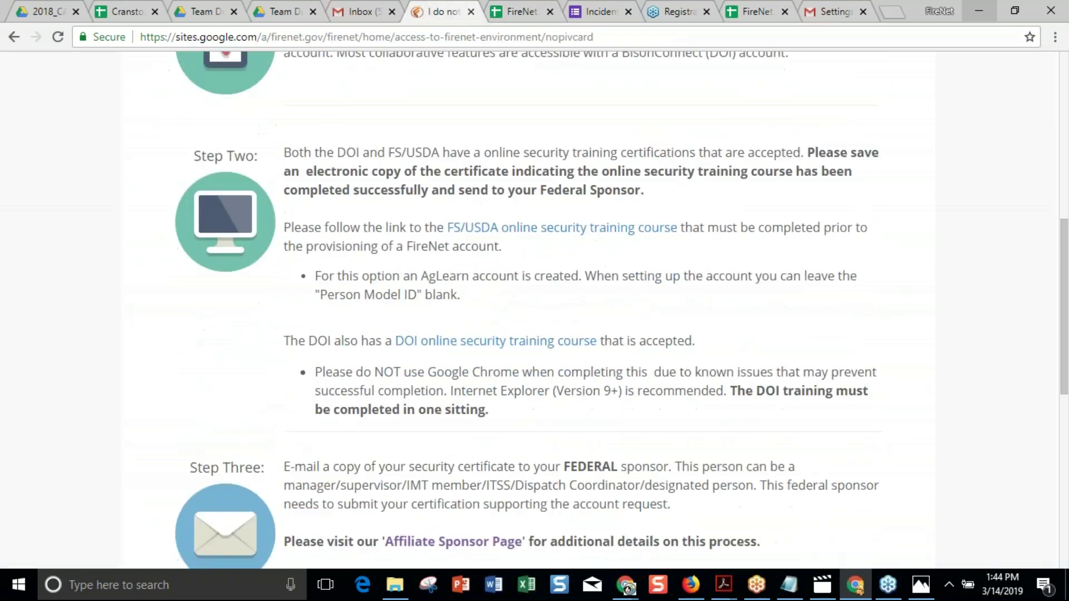
pyautogui.scroll(-4, 535, 309)
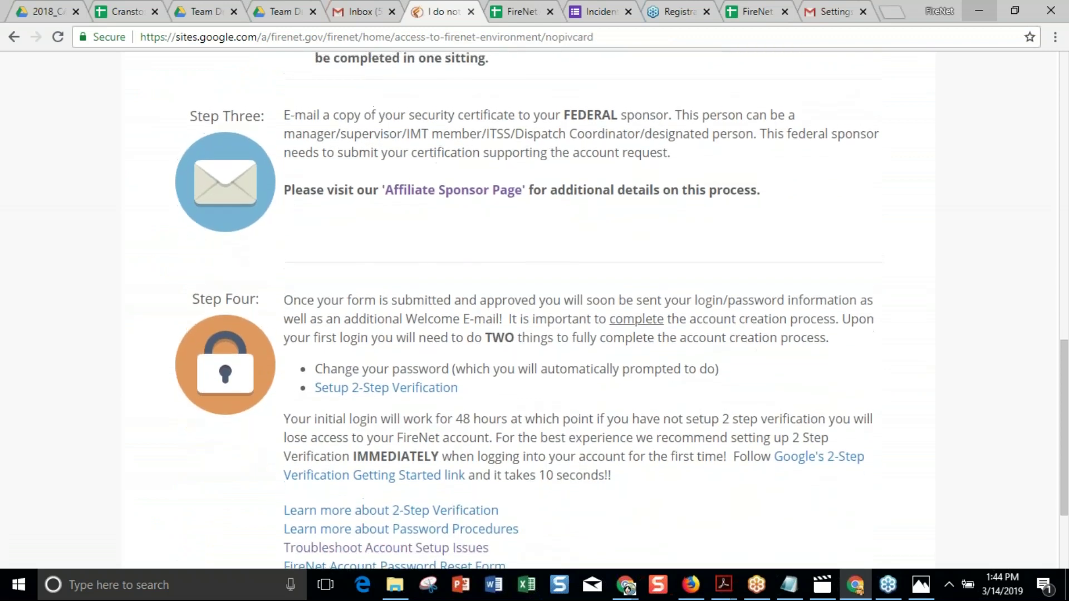
pyautogui.scroll(6, 535, 310)
pyautogui.scroll(10, 534, 309)
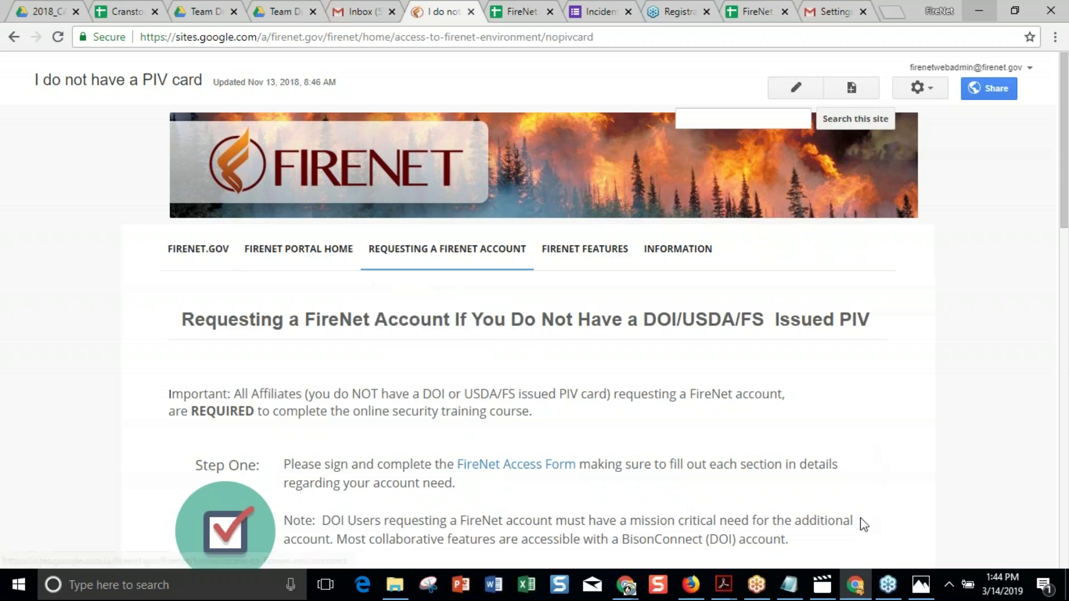
# Briefly check the Gmail window, then bring up the 2018_CABDF_Cranston Team Drive.
pyautogui.click(855, 588)
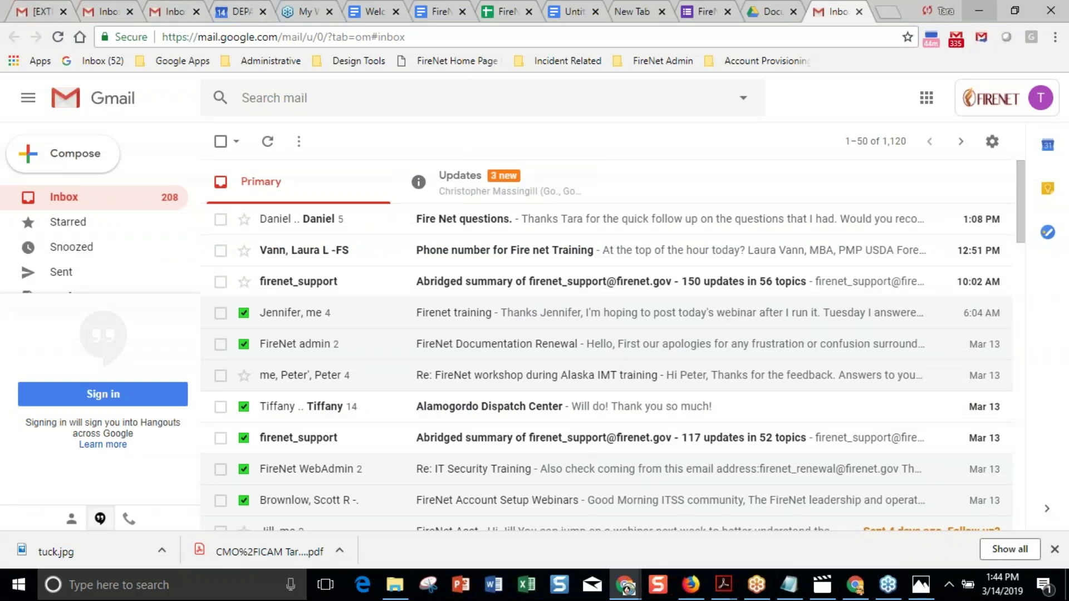
pyautogui.click(857, 586)
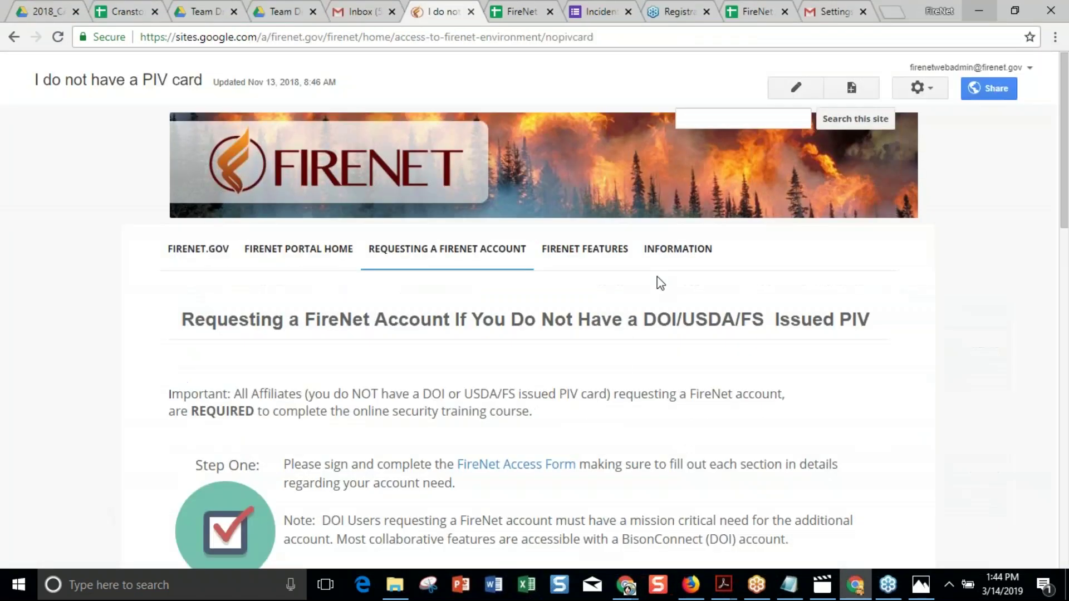
pyautogui.click(42, 18)
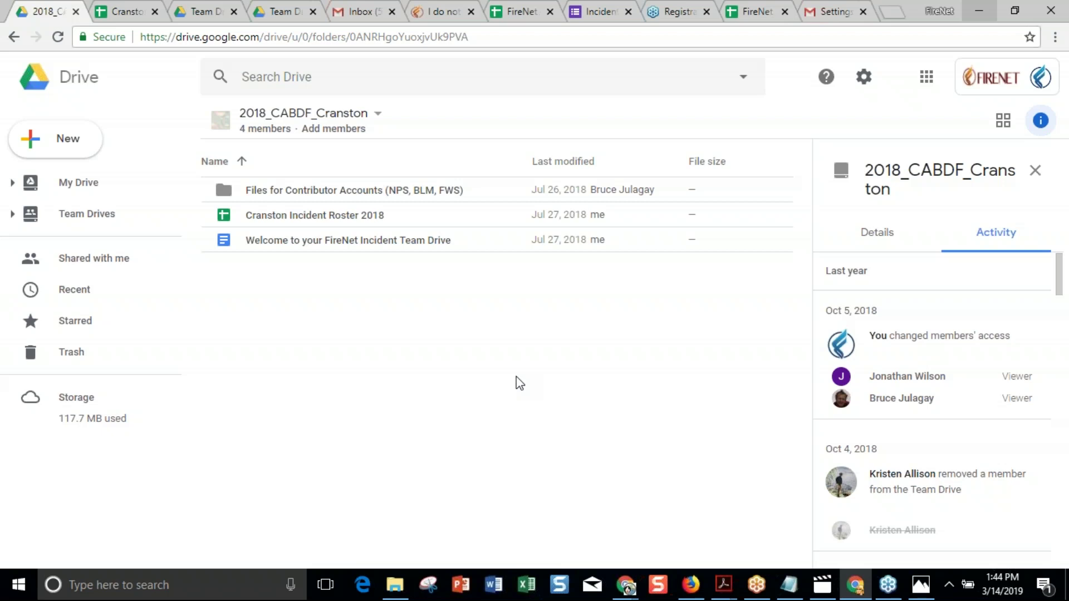
# Look over the Add members roles, including Content manager, cancel without adding anyone, then switch to Gmail.
pyautogui.click(323, 129)
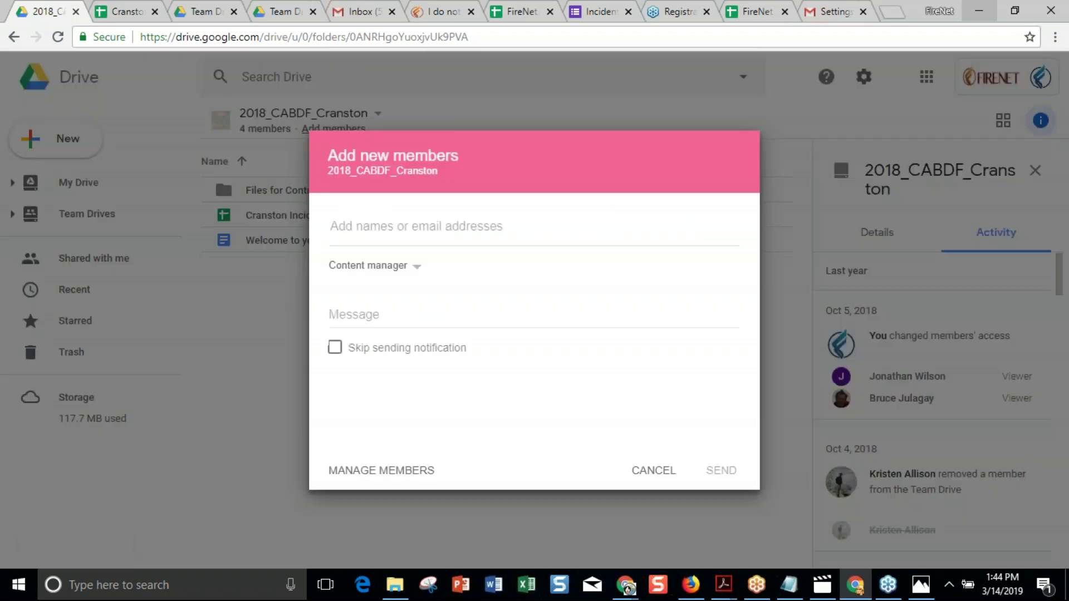
pyautogui.click(368, 233)
pyautogui.click(393, 267)
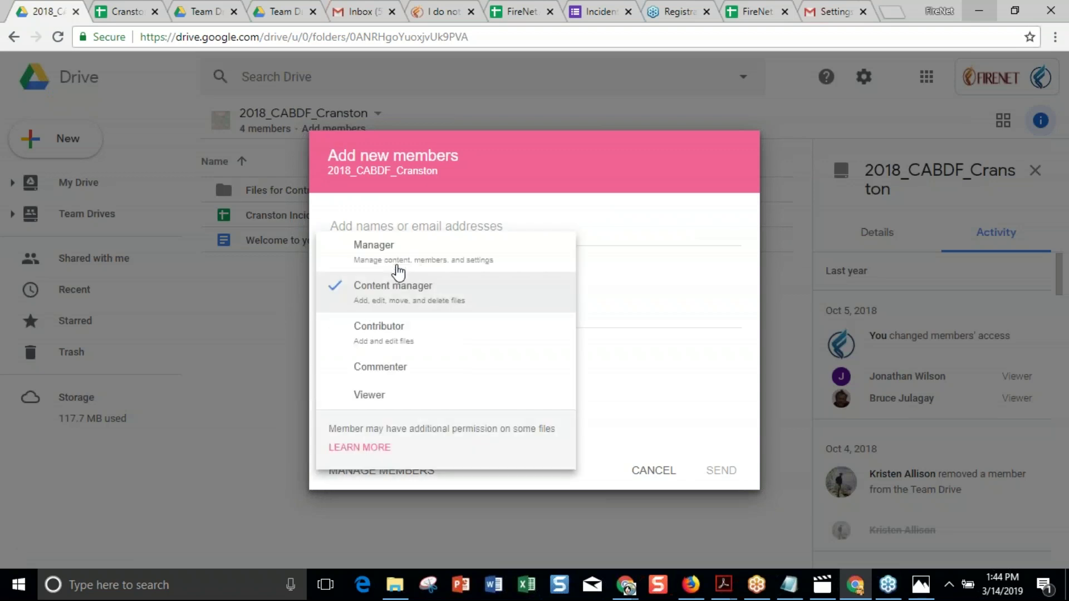
pyautogui.click(665, 472)
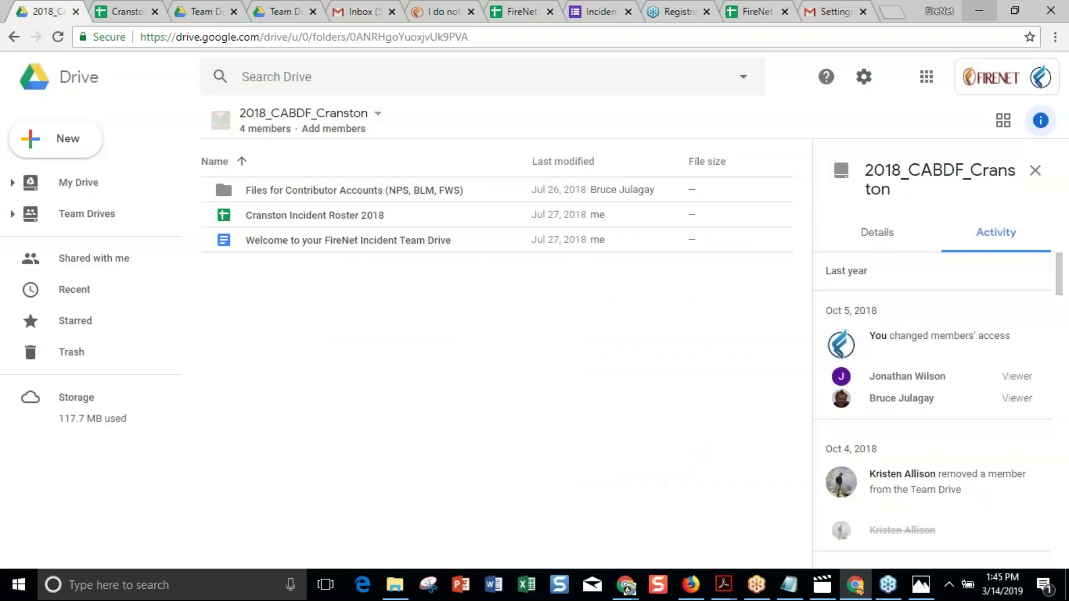
pyautogui.click(352, 12)
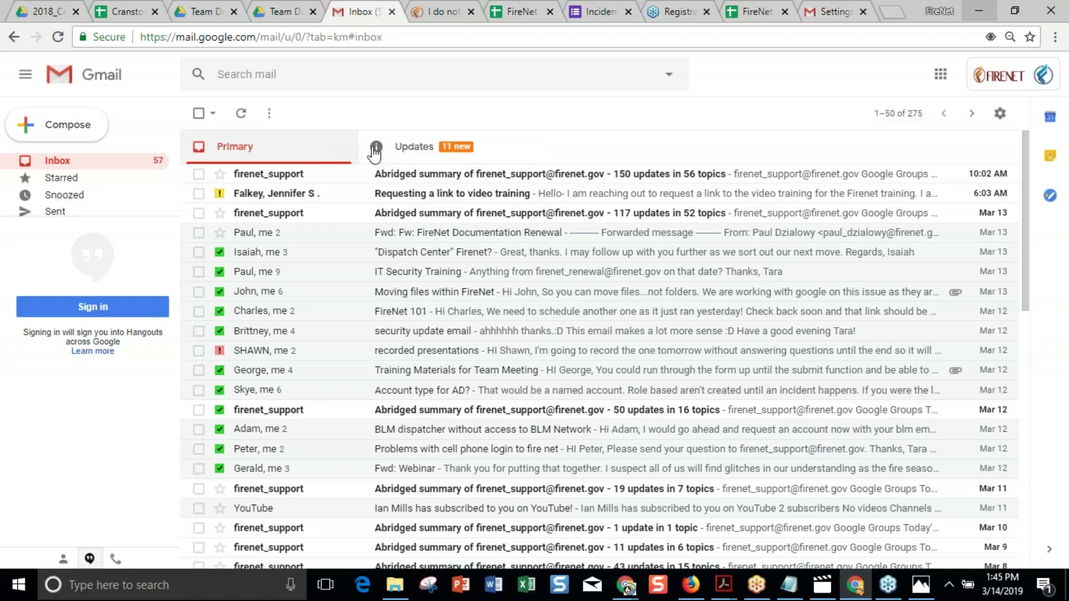
# Glance through Gmail's Updates and Primary emails, then return to the FireNet no-PIV-card page.
pyautogui.click(404, 149)
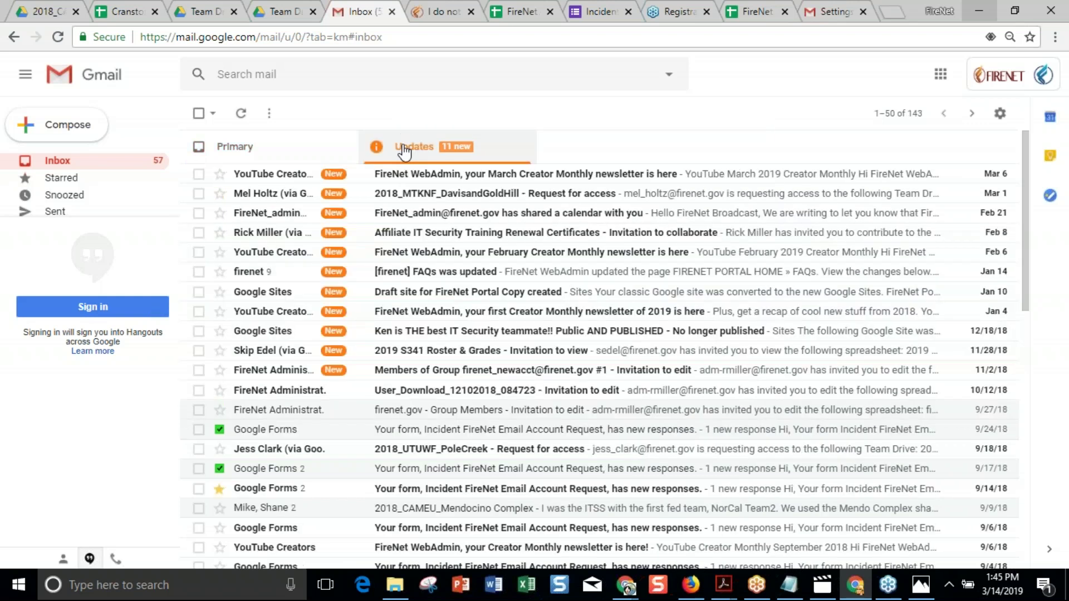
pyautogui.click(271, 154)
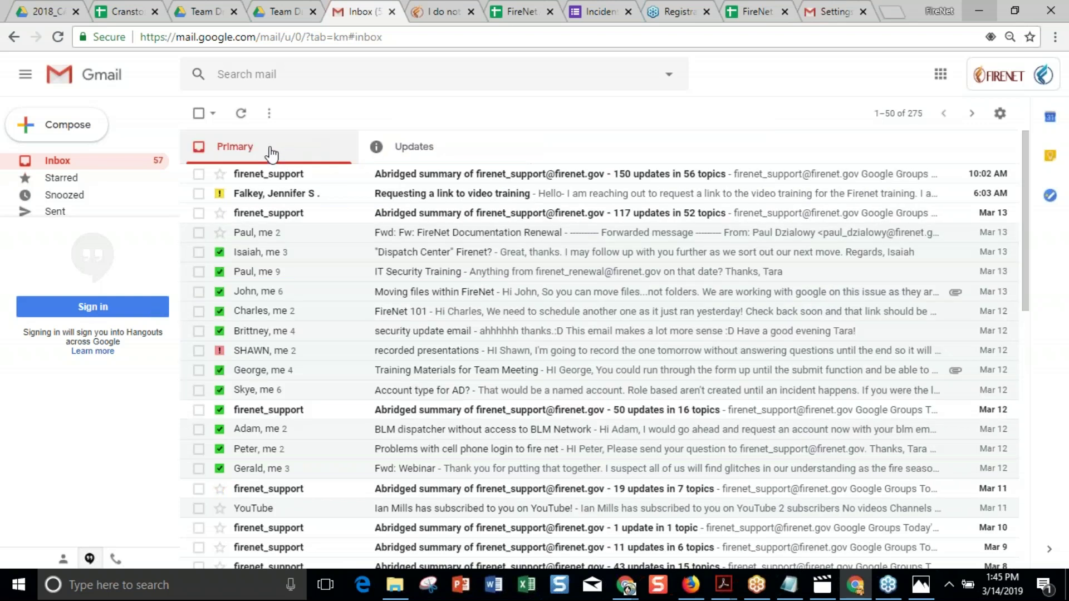
pyautogui.click(446, 11)
pyautogui.moveTo(680, 256)
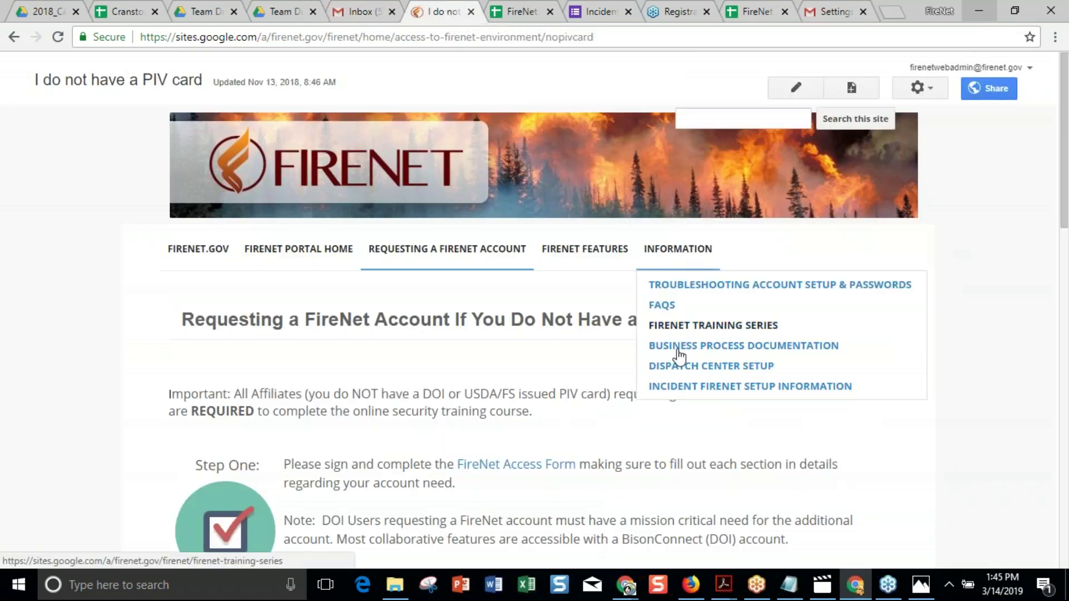
# Open Incident FireNet Setup Information and read down to its Step Two and Three account-request instructions.
pyautogui.click(686, 388)
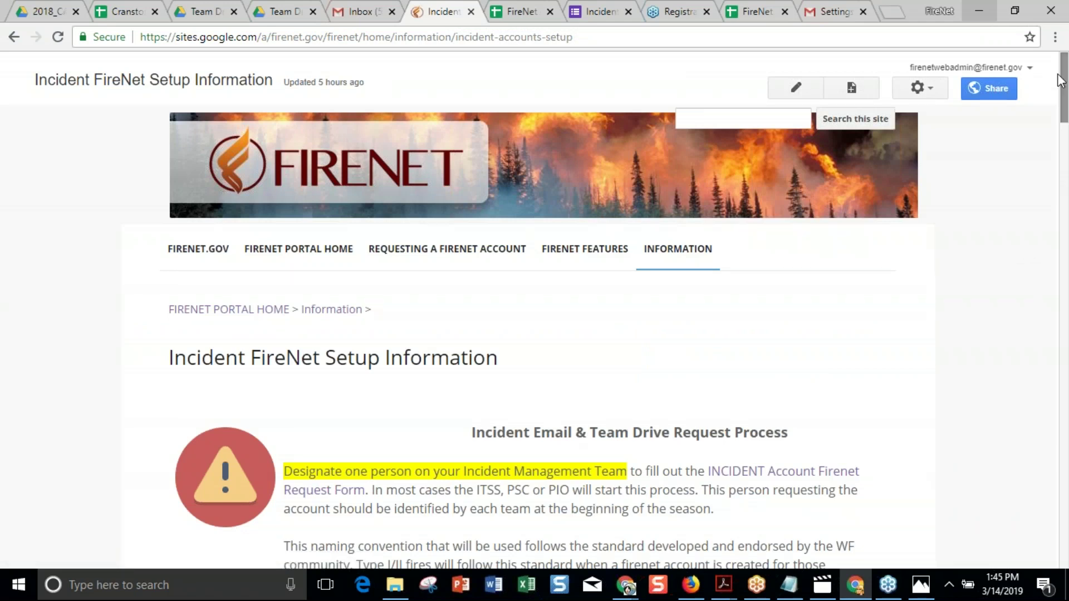
pyautogui.moveTo(1065, 89); pyautogui.dragTo(1064, 122)
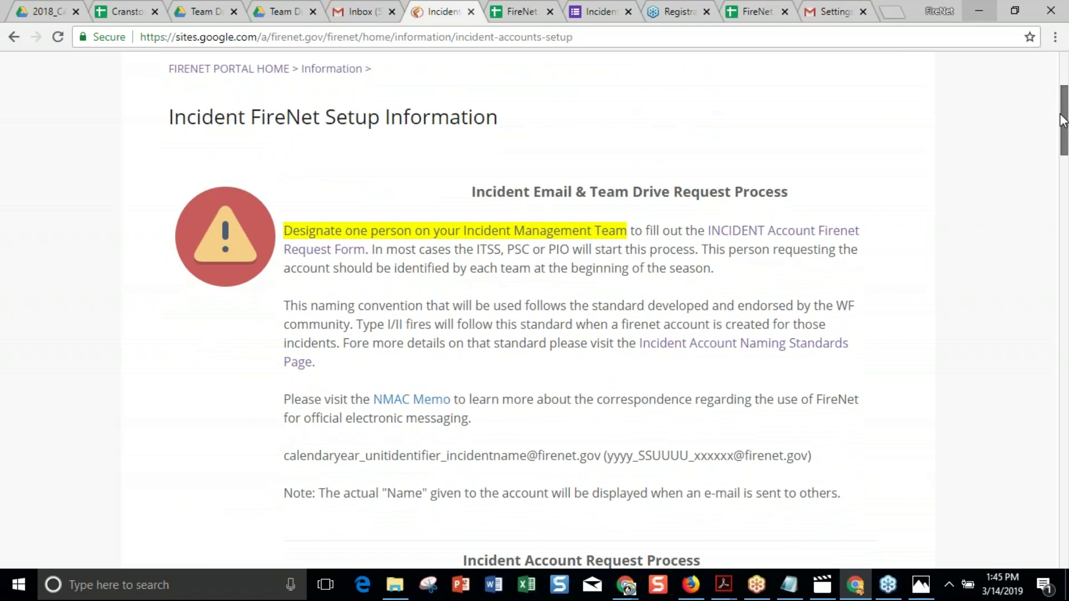
pyautogui.moveTo(1062, 120); pyautogui.dragTo(1054, 164)
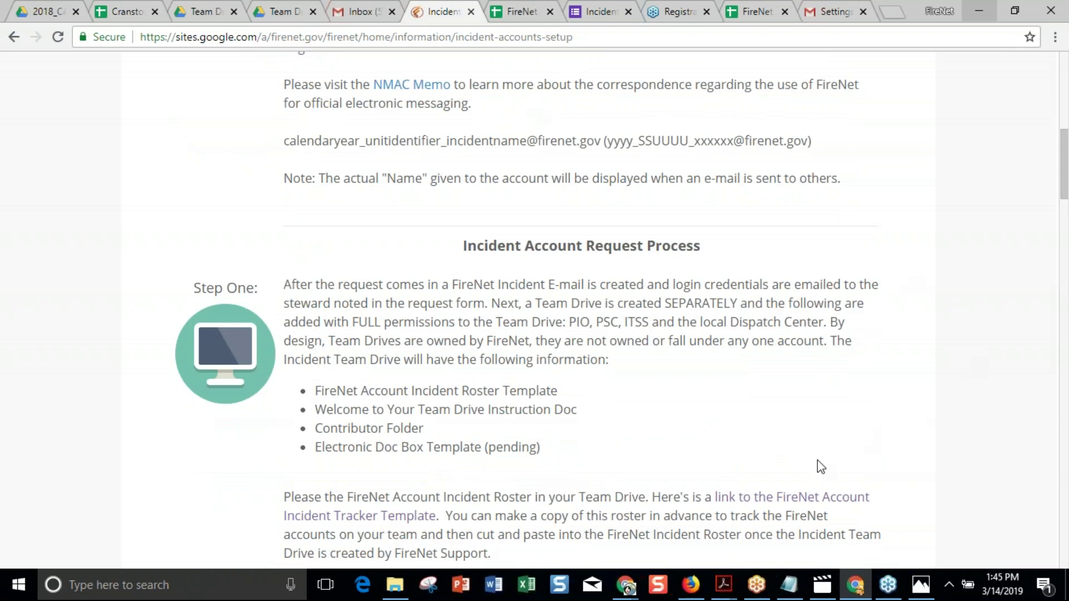
pyautogui.moveTo(1065, 176); pyautogui.dragTo(1059, 237)
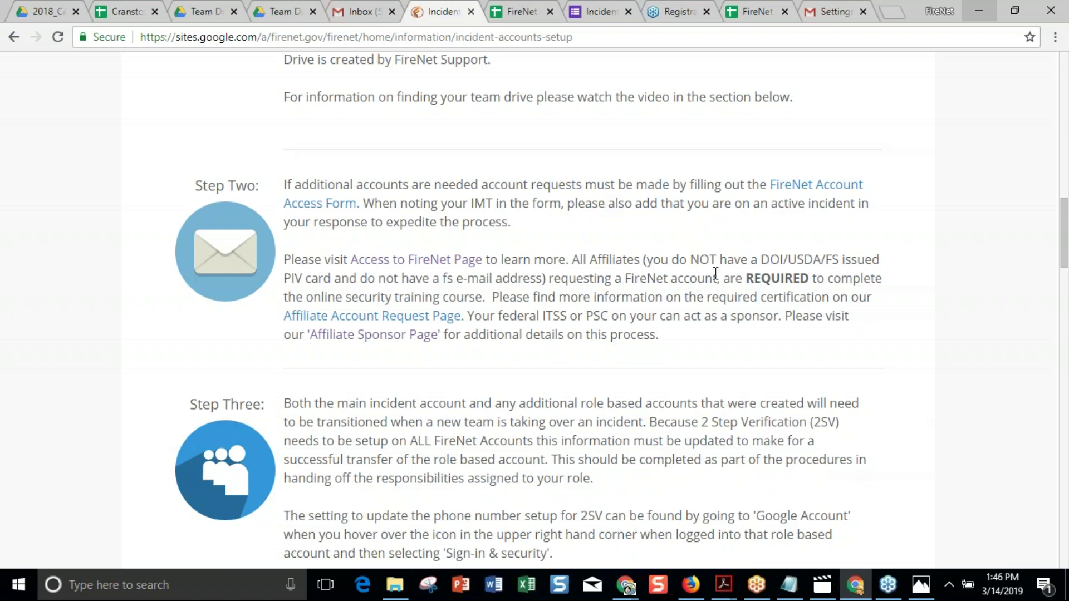
# Scroll the setup page to Step Four on out-of-office replies and suspending role-based accounts.
pyautogui.scroll(-4, 715, 273)
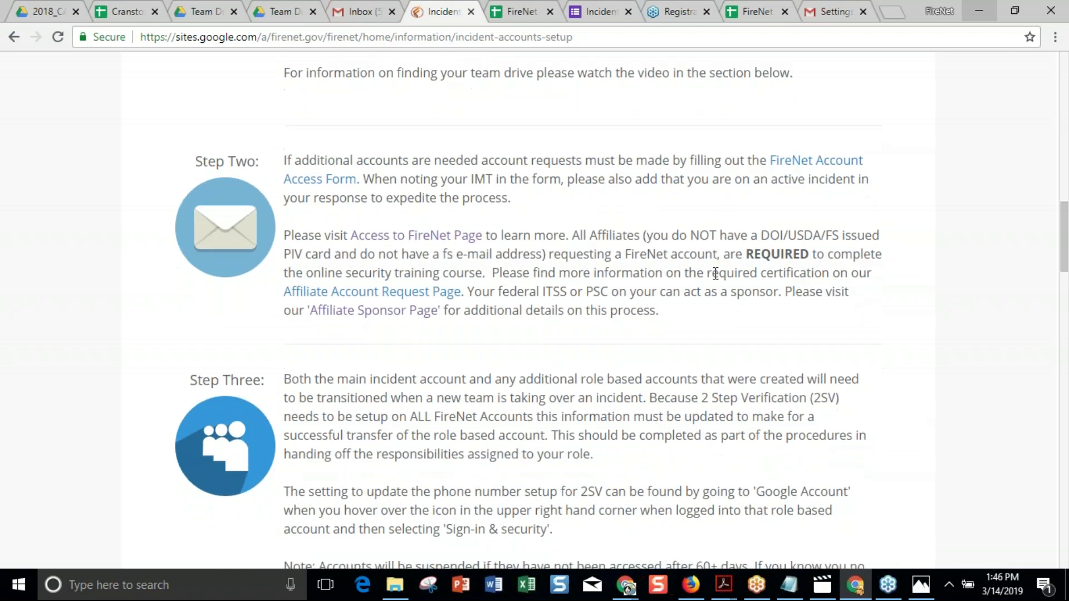
pyautogui.scroll(-1, 716, 273)
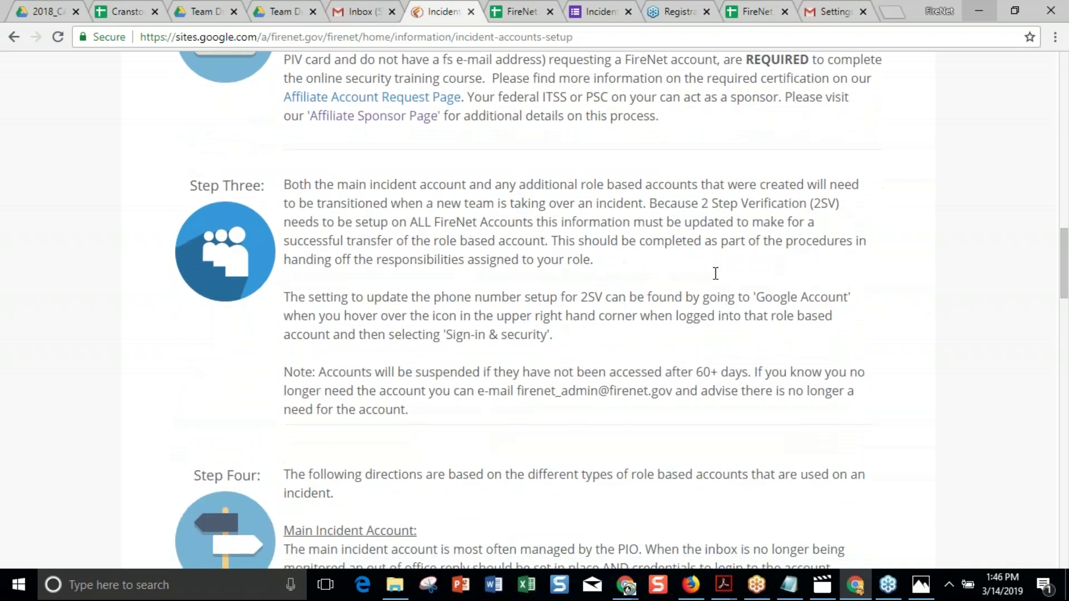
pyautogui.scroll(-1, 527, 310)
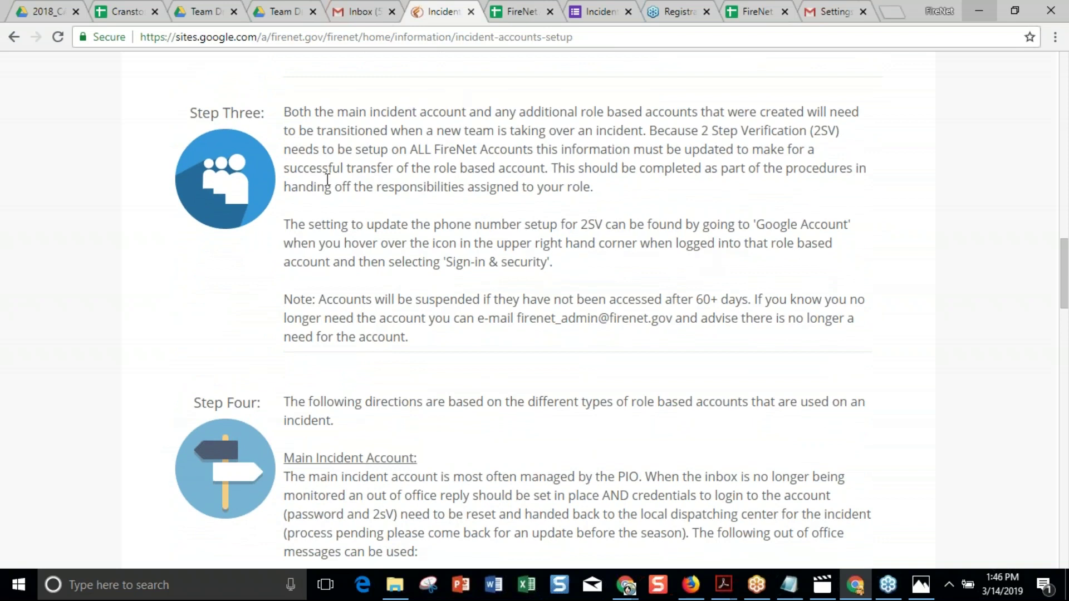
pyautogui.scroll(-6, 576, 261)
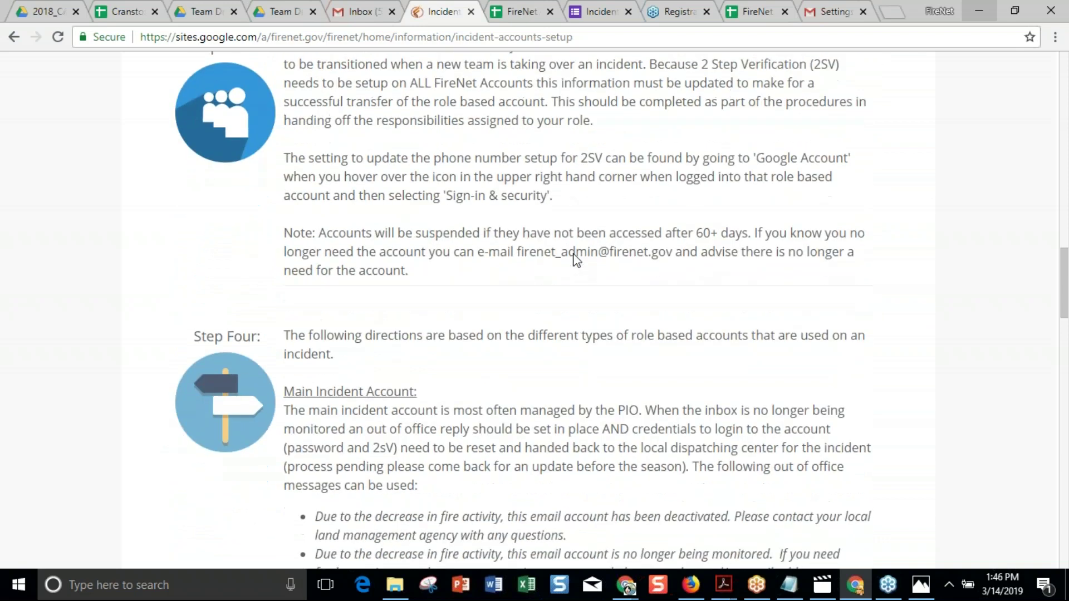
pyautogui.scroll(-1, 576, 261)
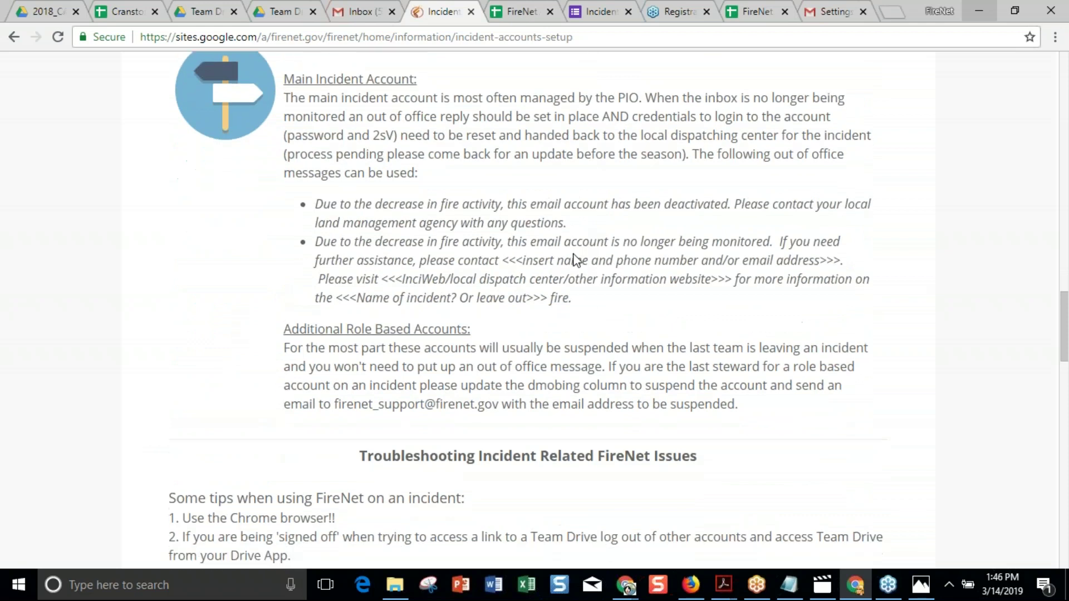
pyautogui.scroll(1, 576, 261)
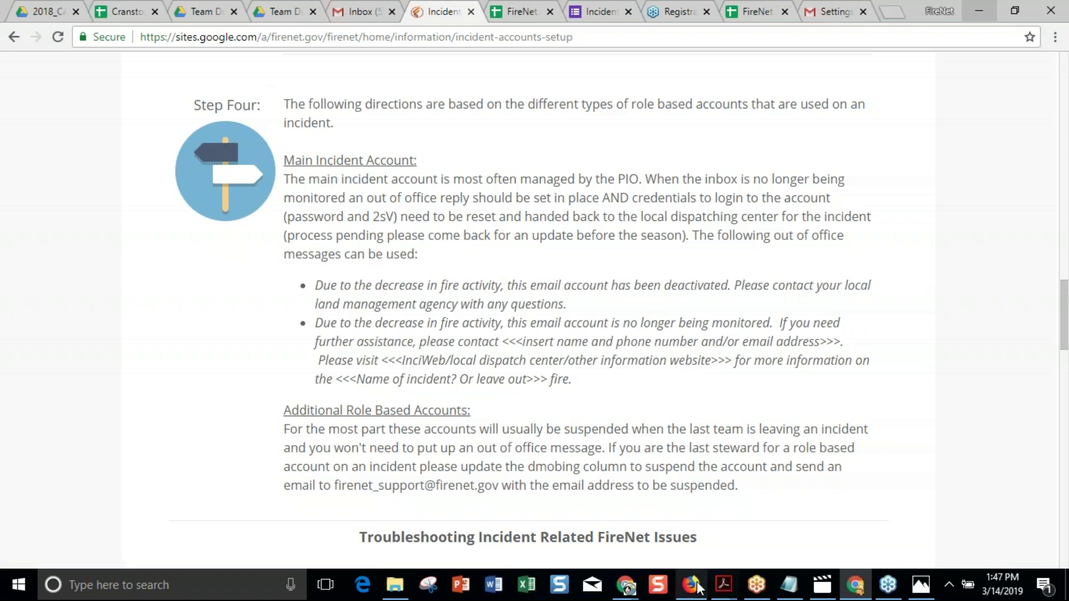
pyautogui.moveTo(625, 589)
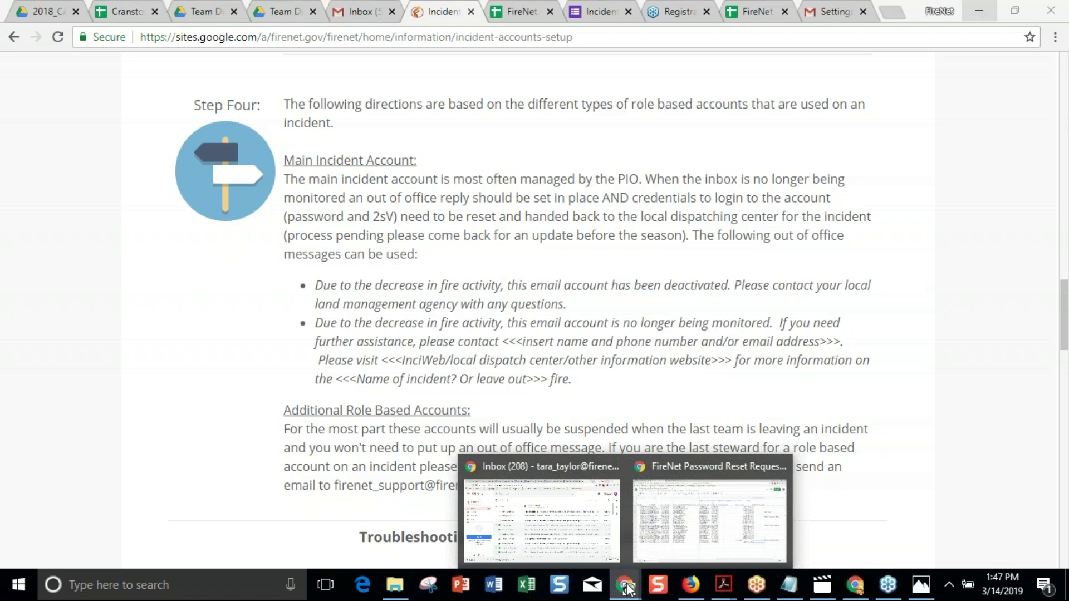
# From a new tab, start a blank Google Slides presentation and select its title placeholder.
pyautogui.click(893, 15)
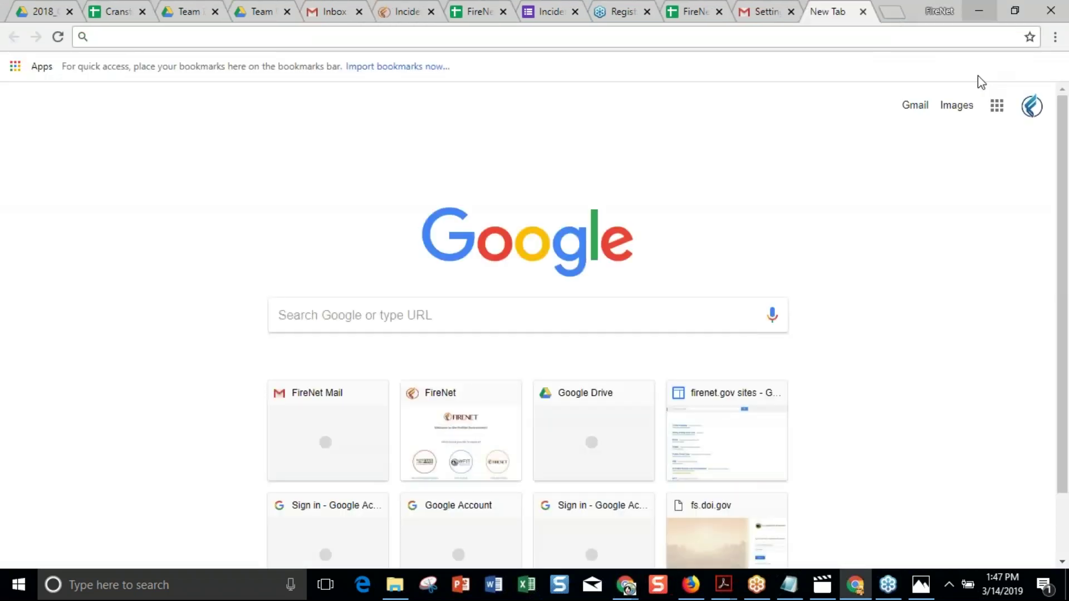
pyautogui.click(997, 107)
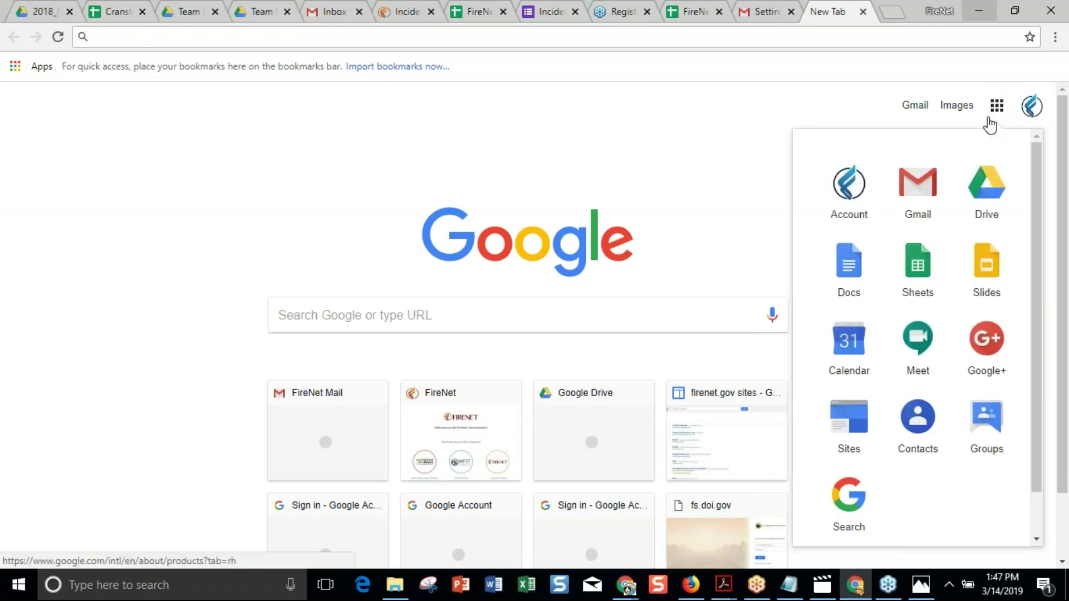
pyautogui.click(985, 264)
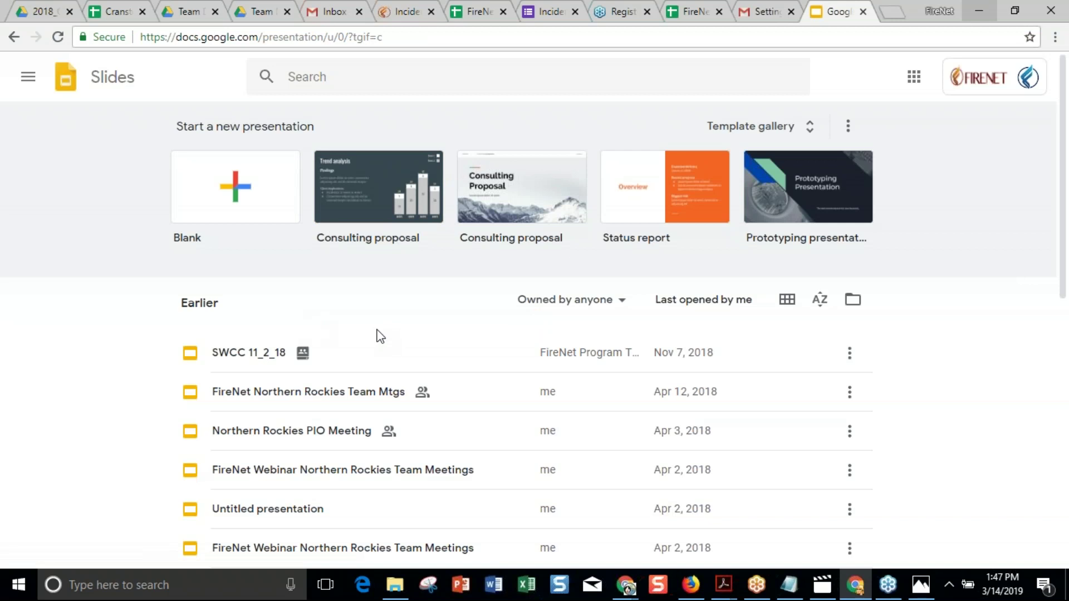
pyautogui.click(236, 189)
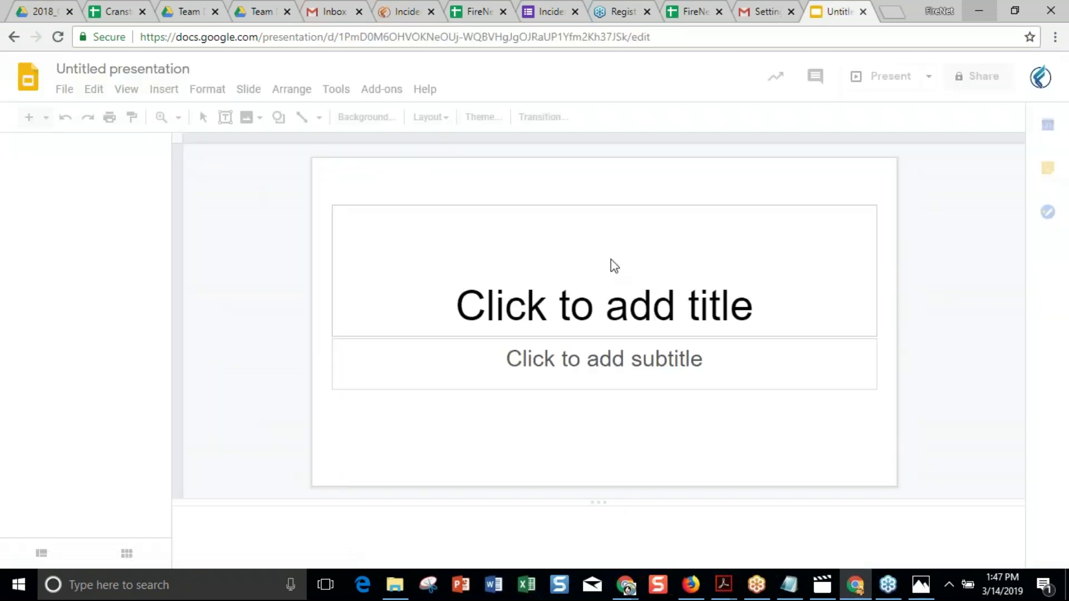
pyautogui.click(585, 318)
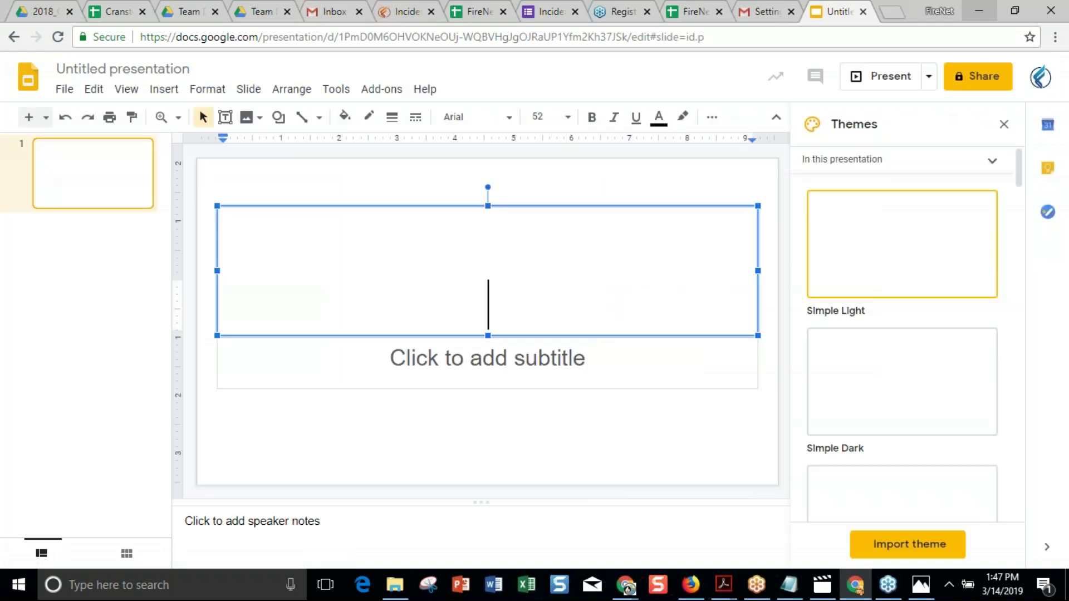
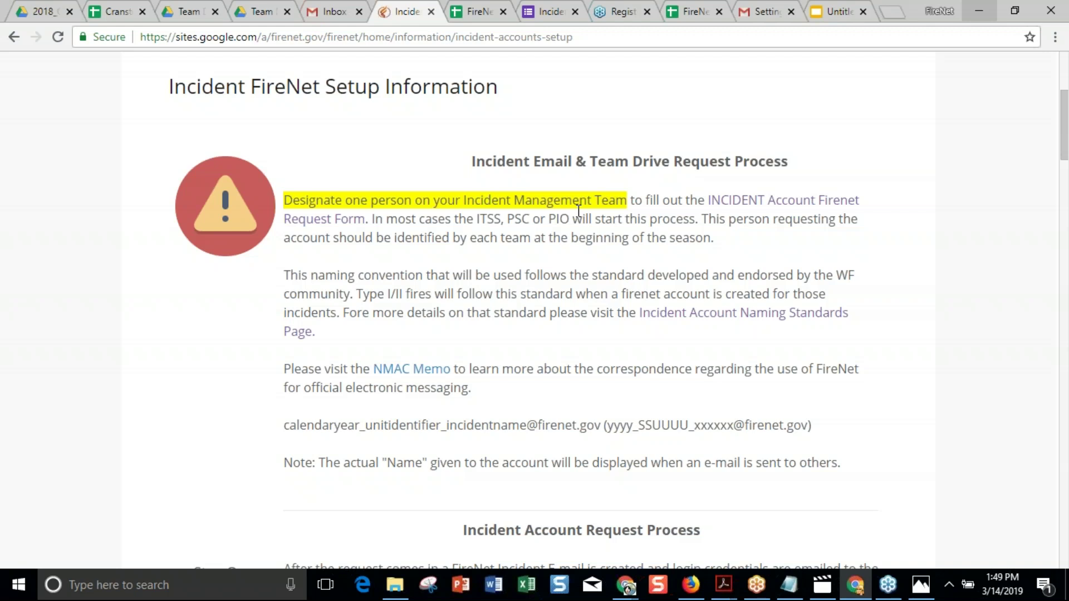
# Bring up Gmail's Accounts settings page and the profile panel listing other signed-in accounts.
pyautogui.click(756, 13)
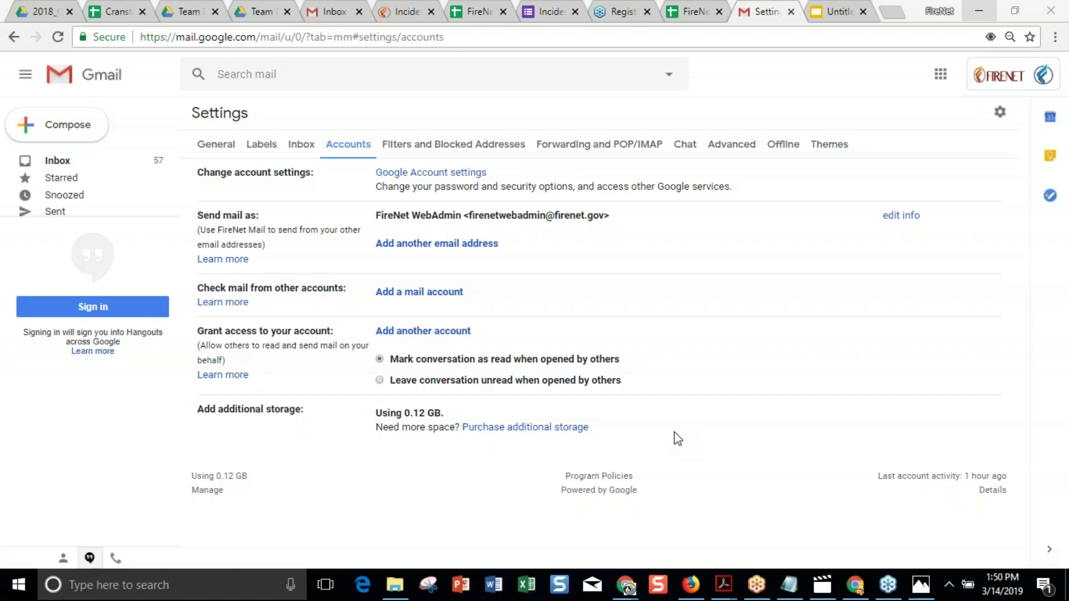
pyautogui.click(942, 78)
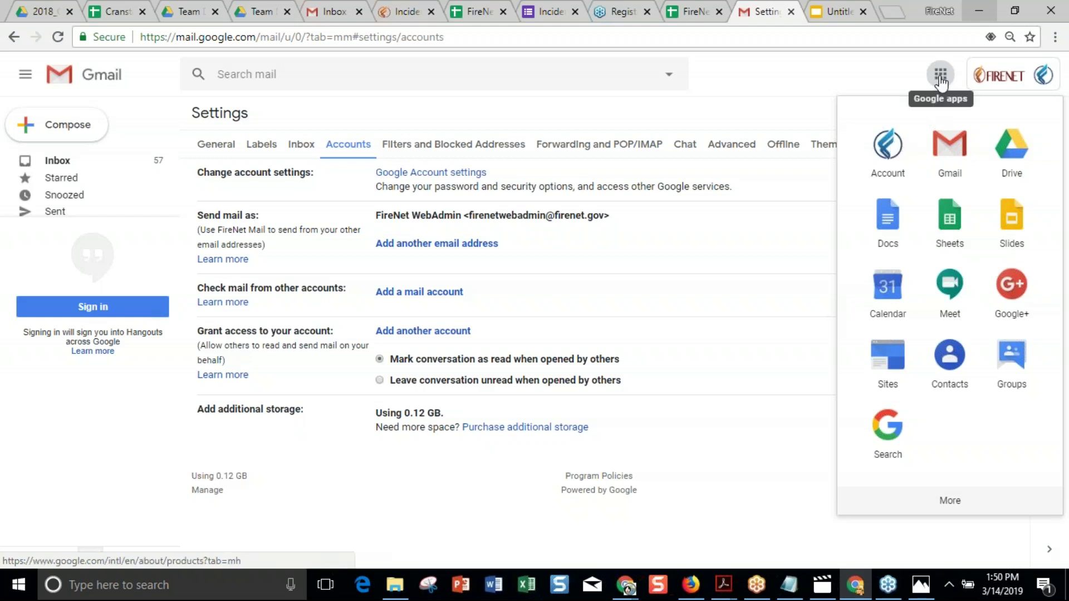
pyautogui.click(1052, 81)
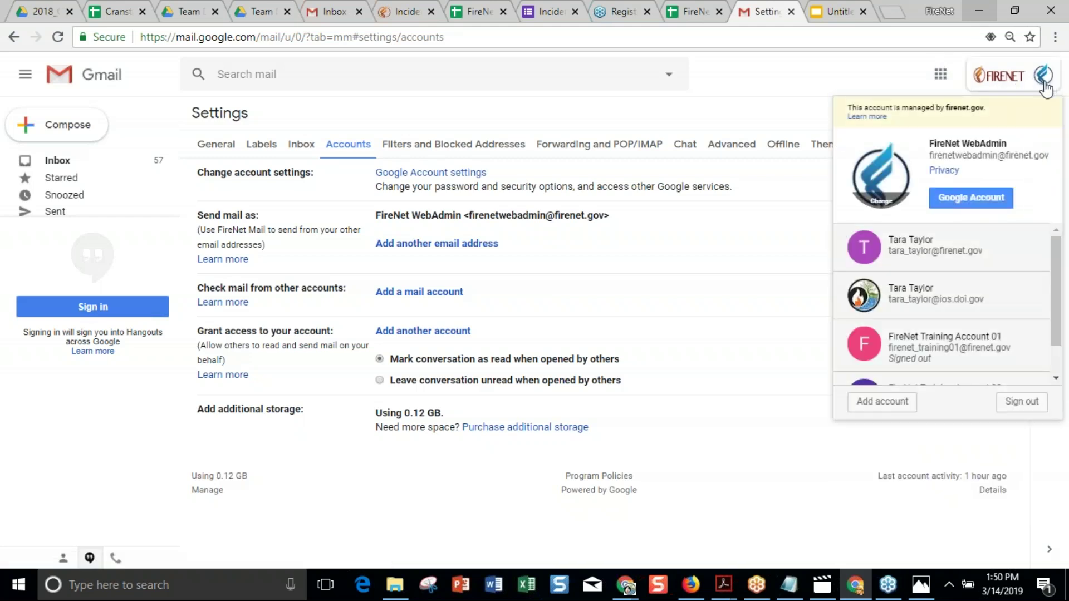
# Open 2-Step Verification from the Google Account Security page, reaching the password re-verification prompt.
pyautogui.click(969, 205)
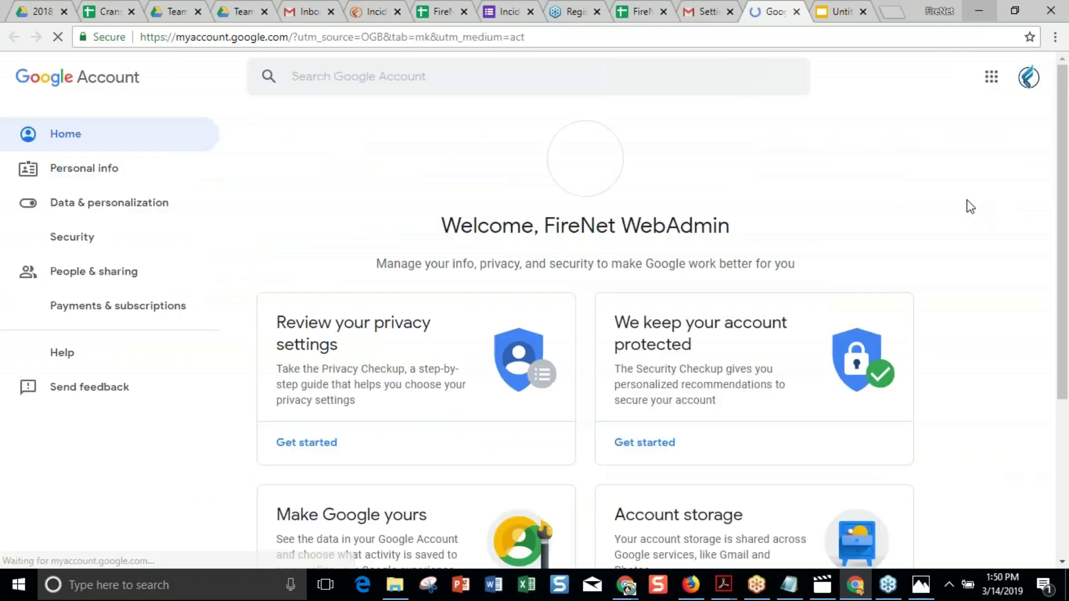
pyautogui.click(73, 242)
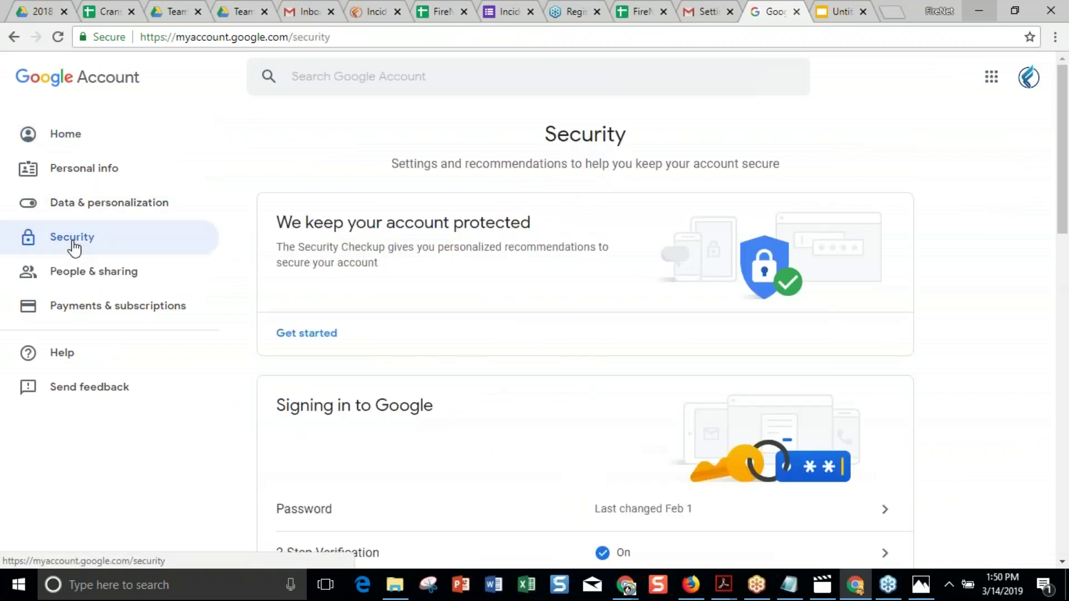
pyautogui.scroll(-5, 496, 401)
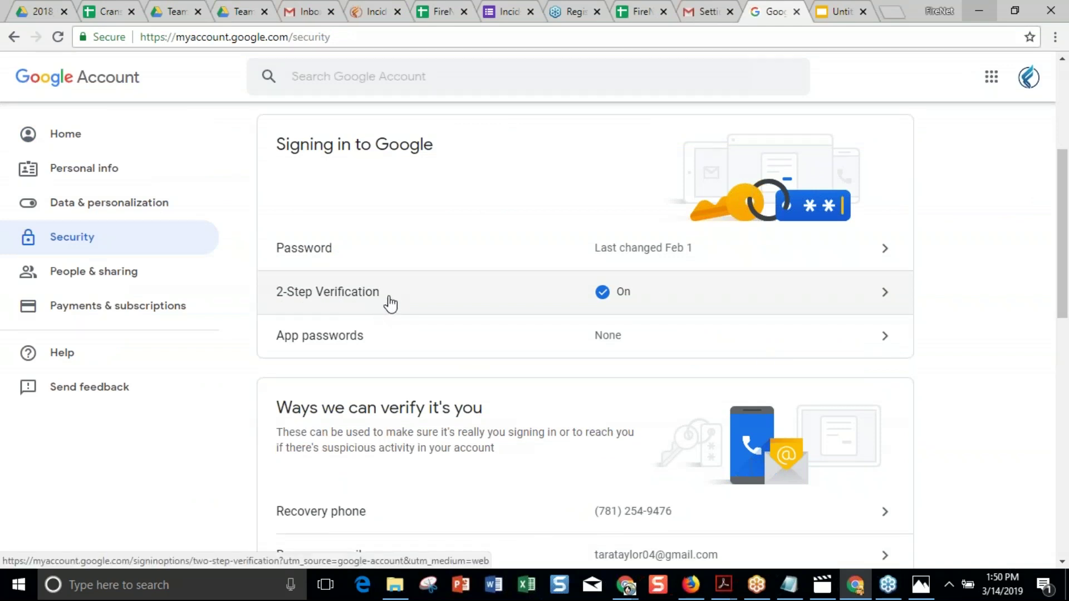
pyautogui.click(885, 295)
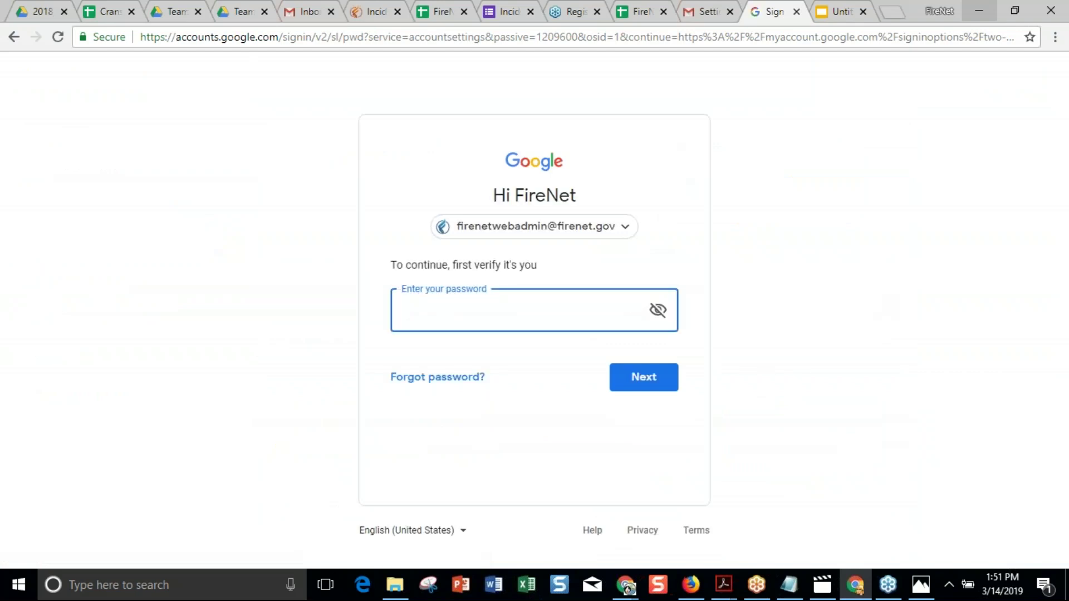
# Confirm the account password, check that 2-Step Verification is on with a text-message phone, then return to Security.
pyautogui.write('•••••••••••')
pyautogui.press('Return')
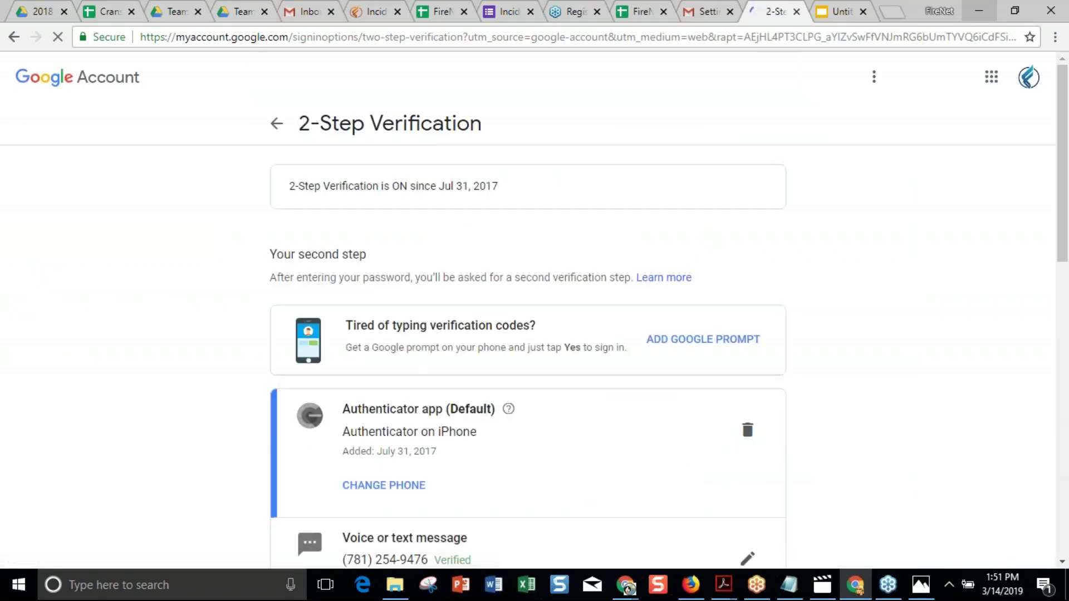
pyautogui.scroll(-6, 882, 313)
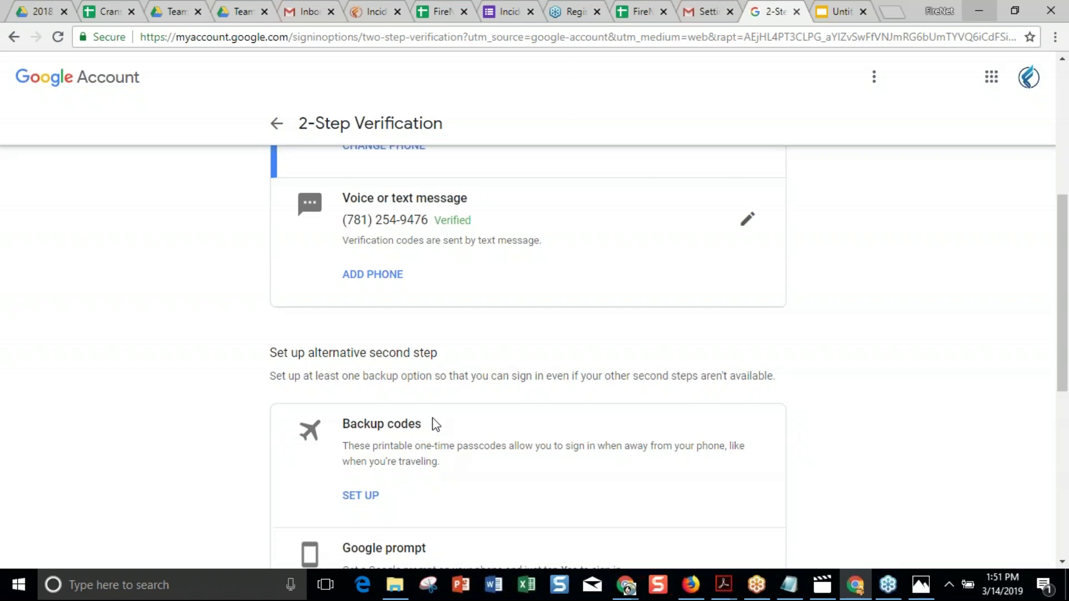
pyautogui.click(278, 123)
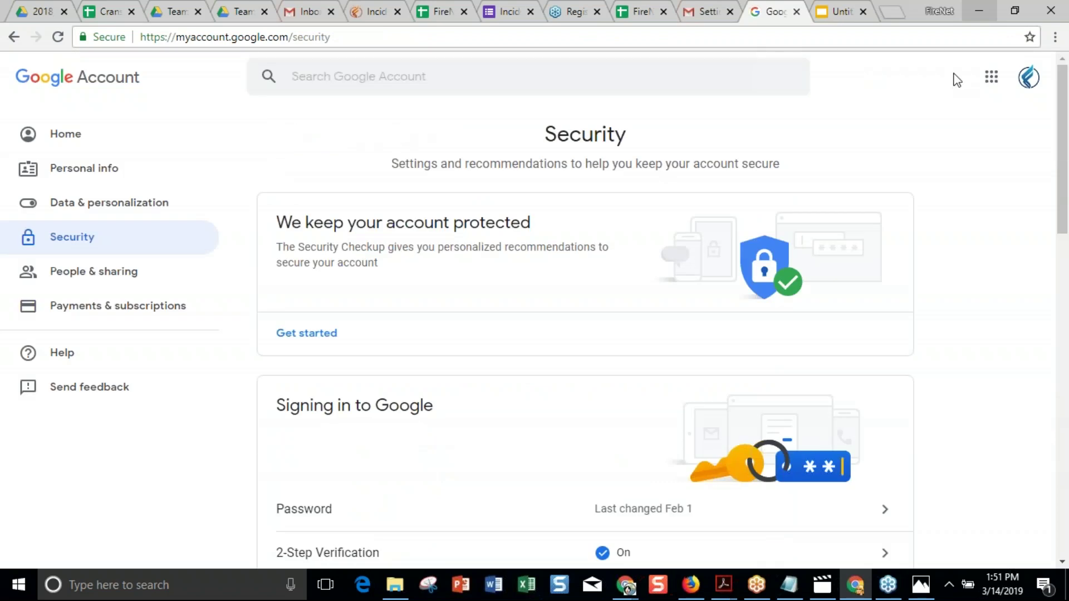
# Review the 'Ways we can verify it's you' recovery options, then open the FireNet Account Incident Tracker spreadsheet.
pyautogui.click(991, 81)
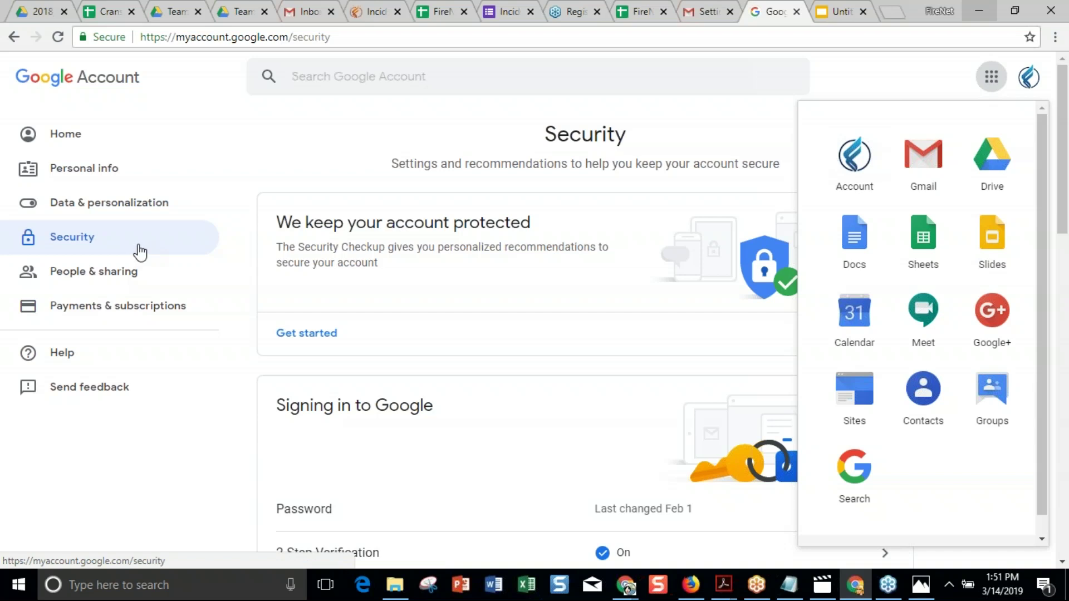
pyautogui.click(533, 370)
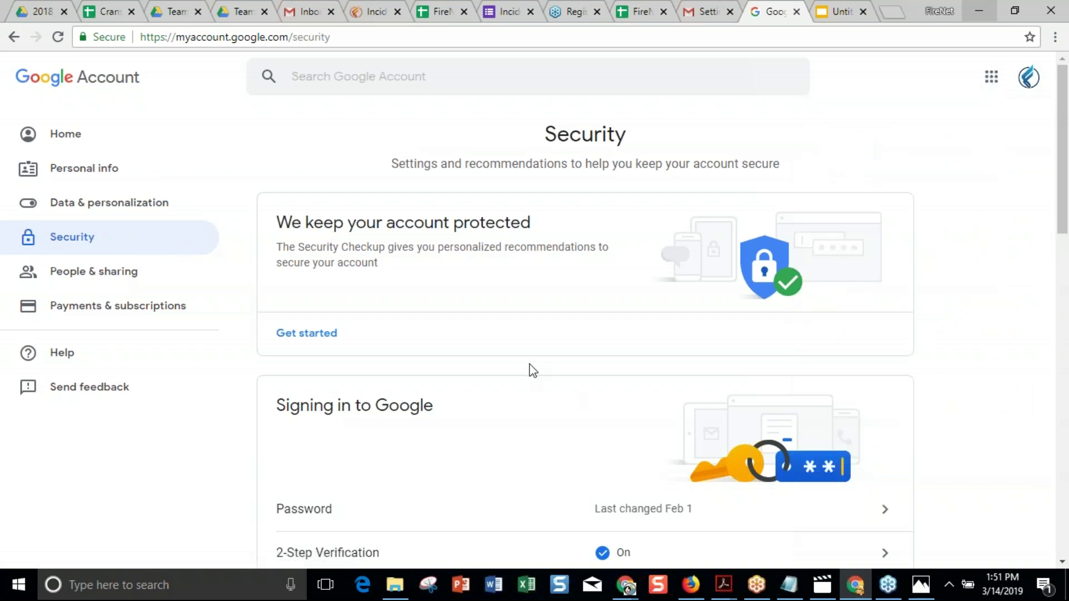
pyautogui.scroll(-8, 533, 370)
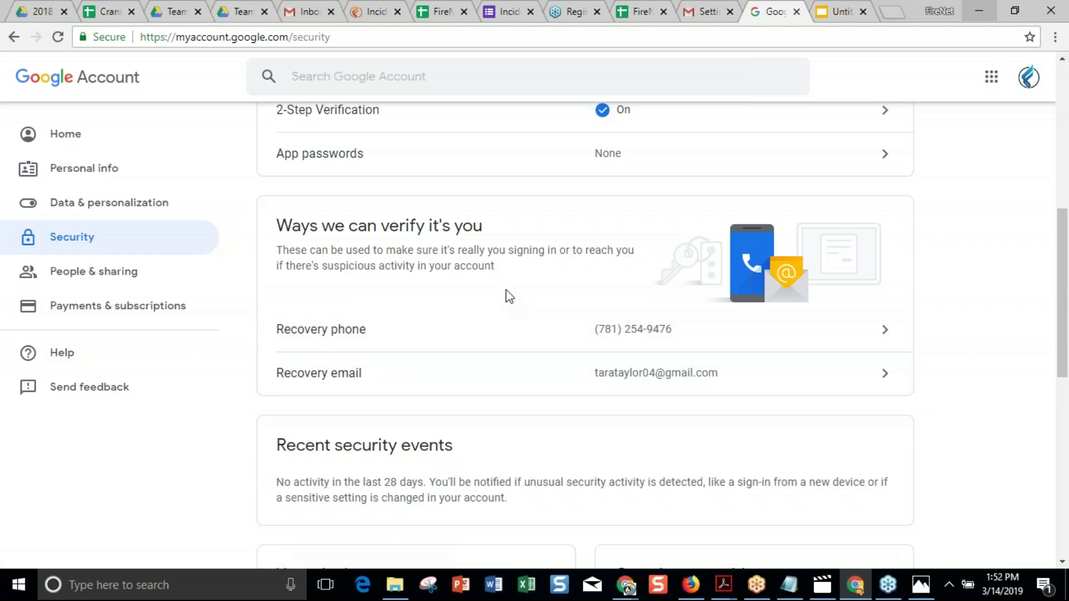
pyautogui.scroll(1, 509, 296)
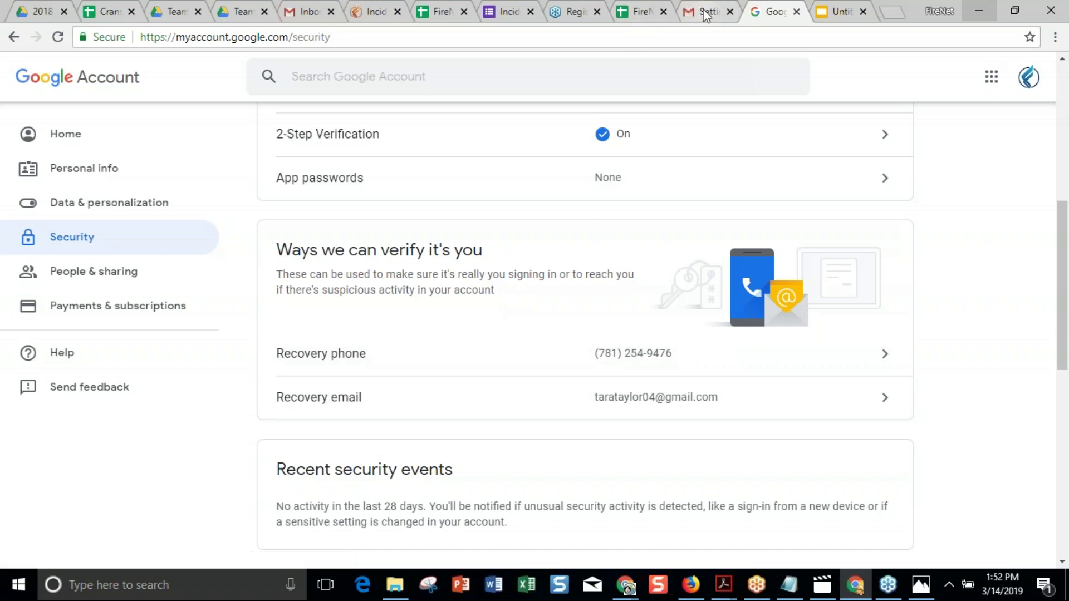
pyautogui.click(372, 11)
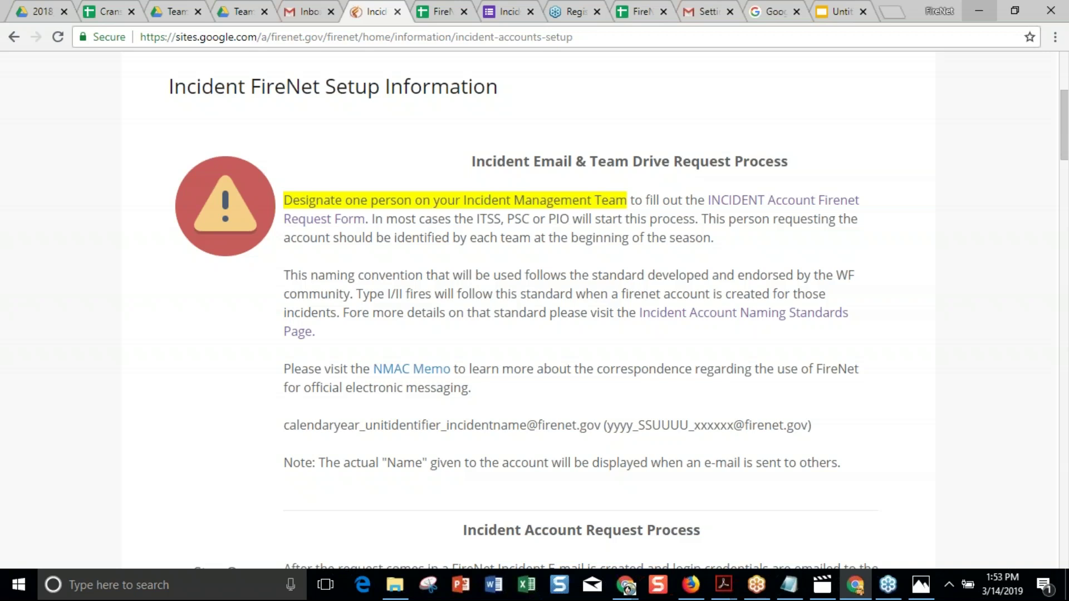
pyautogui.click(430, 17)
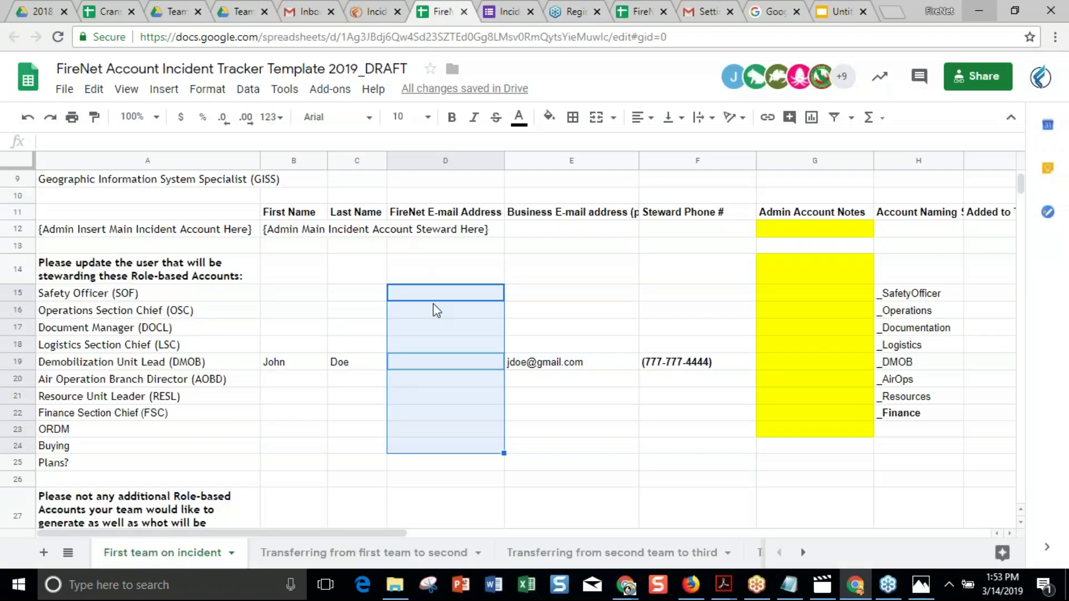
# Inspect tracker cells D16 and A25–A26 in the role-based accounts, then return to the setup page FAQ.
pyautogui.click(434, 306)
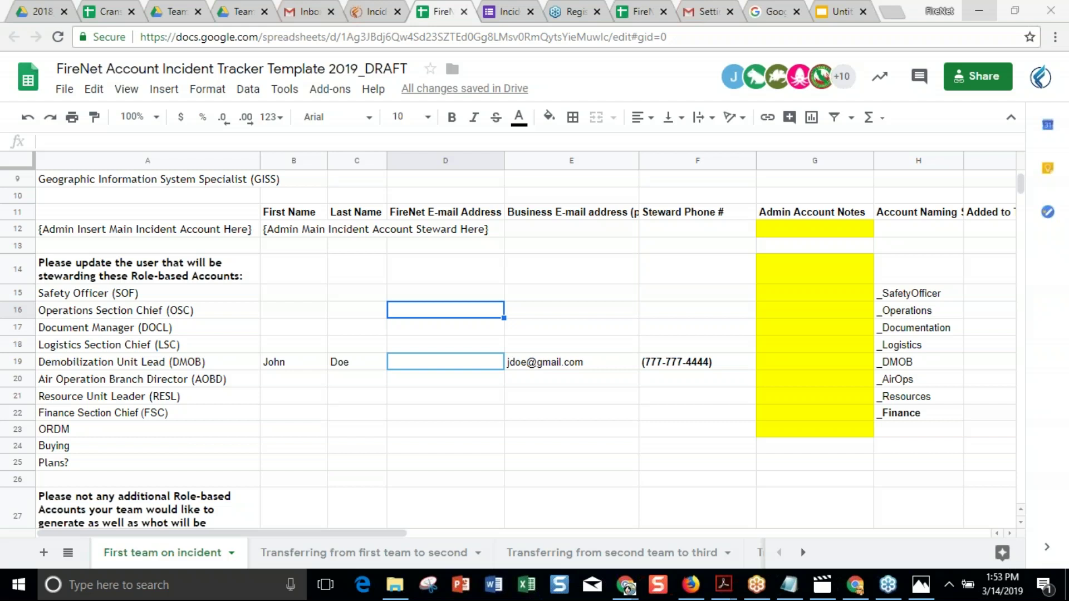
pyautogui.click(148, 463)
pyautogui.press('Down')
pyautogui.press('Down')
pyautogui.press('Down')
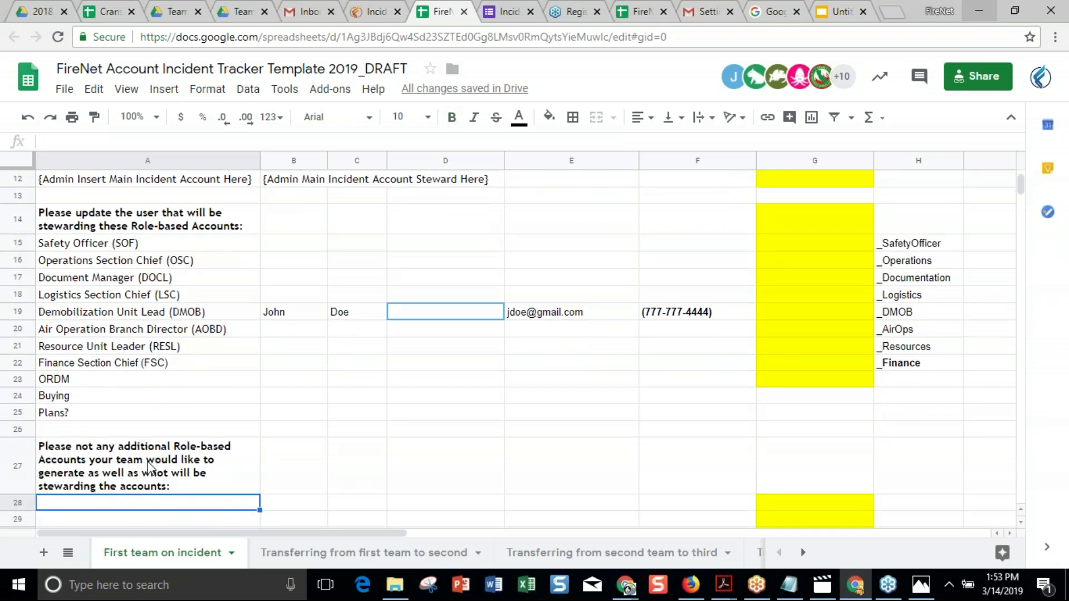
pyautogui.press('Down')
pyautogui.press('Down')
pyautogui.press('Up')
pyautogui.press('Up')
pyautogui.press('Up')
pyautogui.press('Up')
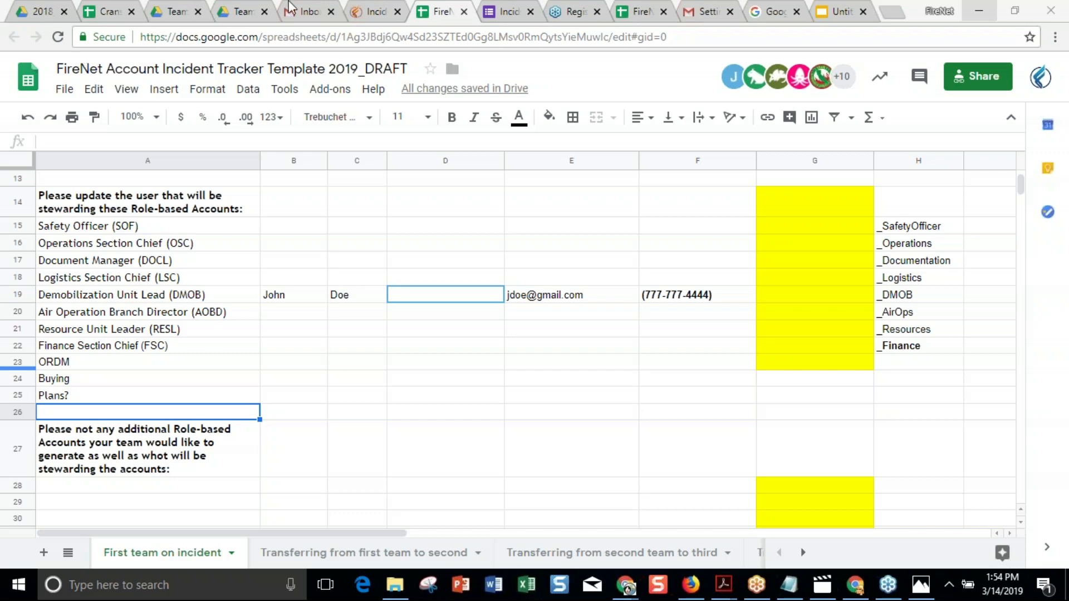
pyautogui.click(371, 11)
# Show the inbox delegation FAQ at the bottom of the setup page, then go to the Gmail inbox.
pyautogui.press('End')
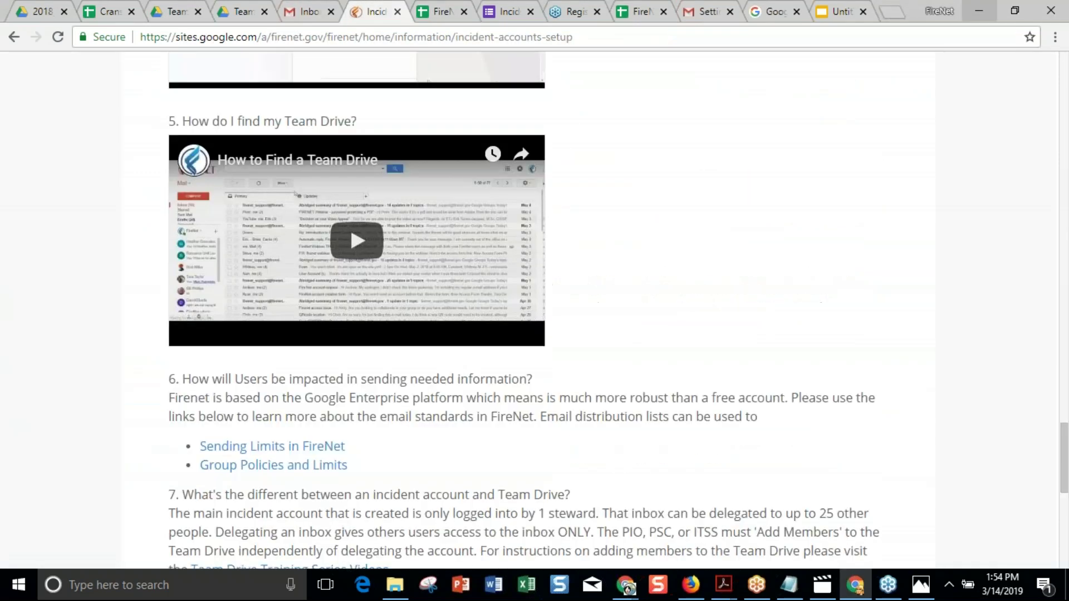
pyautogui.scroll(1, 523, 309)
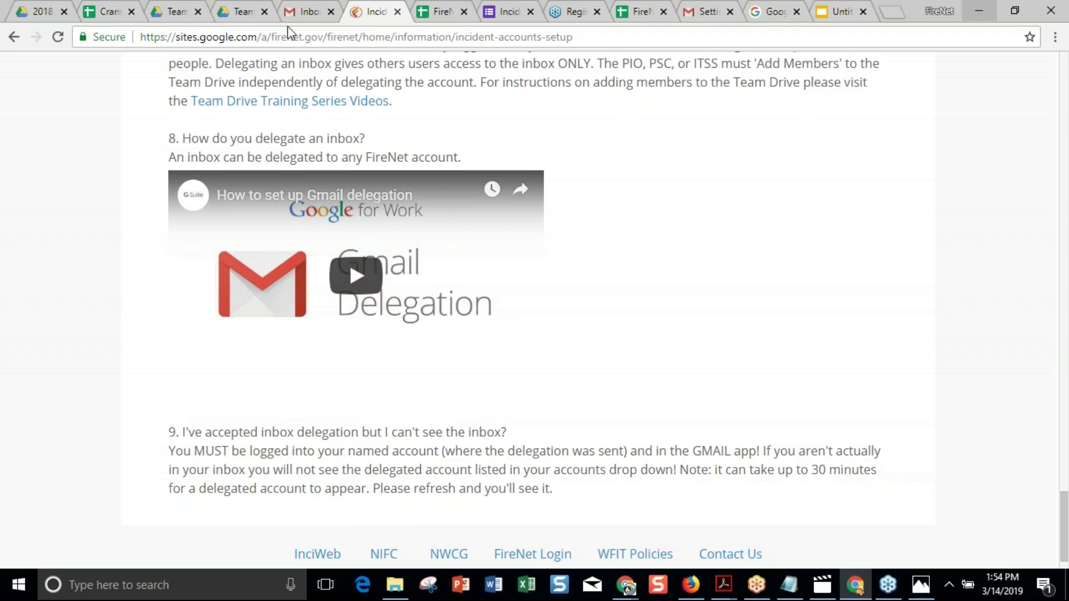
pyautogui.click(302, 12)
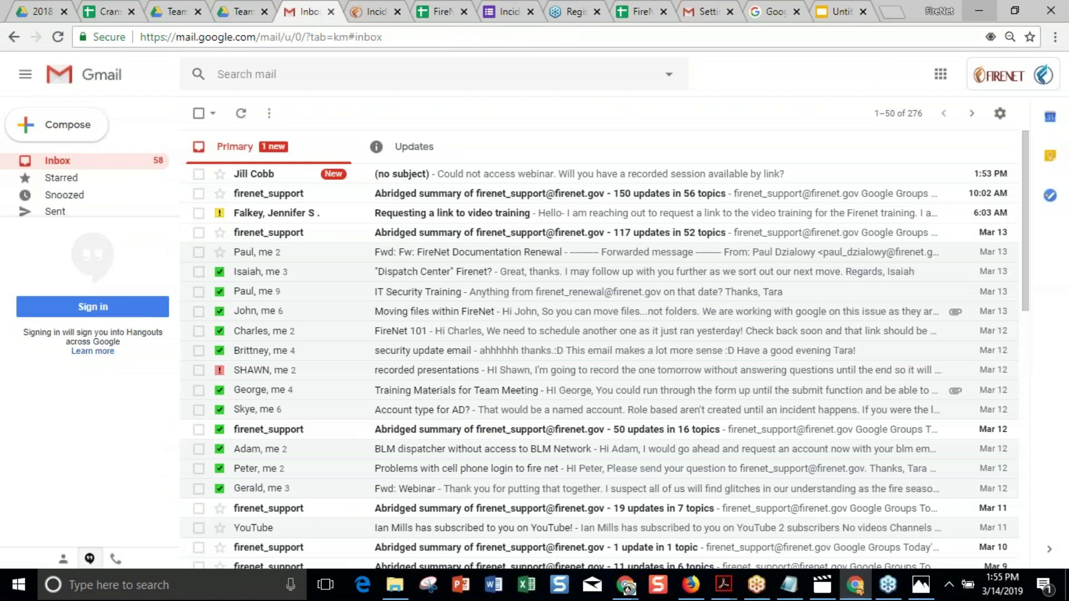
# Visit the Google Account home page via the avatar panel, then return to the FireNet tracker spreadsheet.
pyautogui.click(1054, 81)
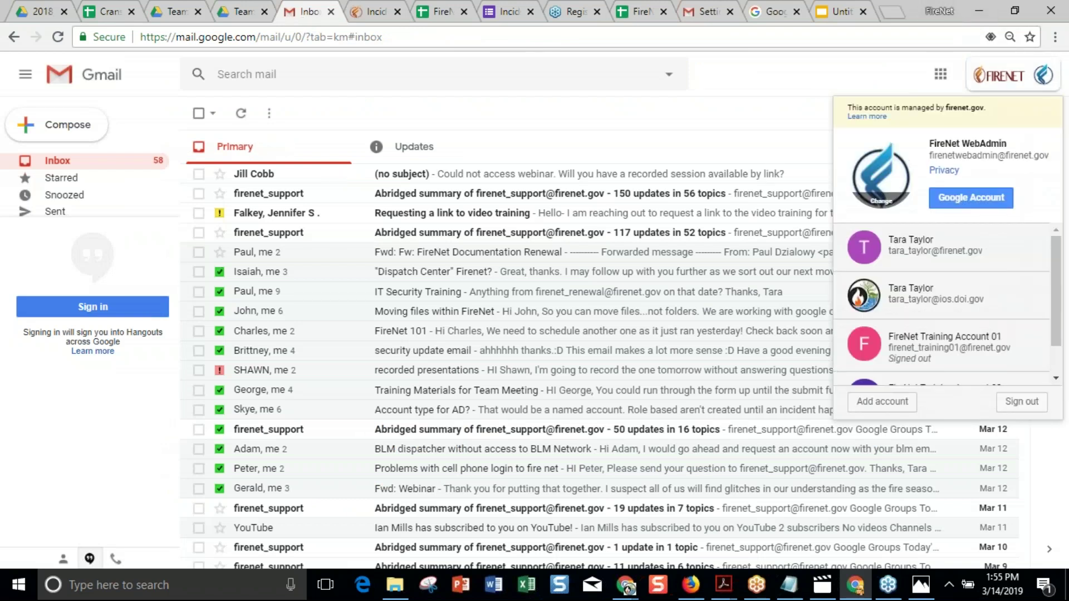
pyautogui.click(959, 196)
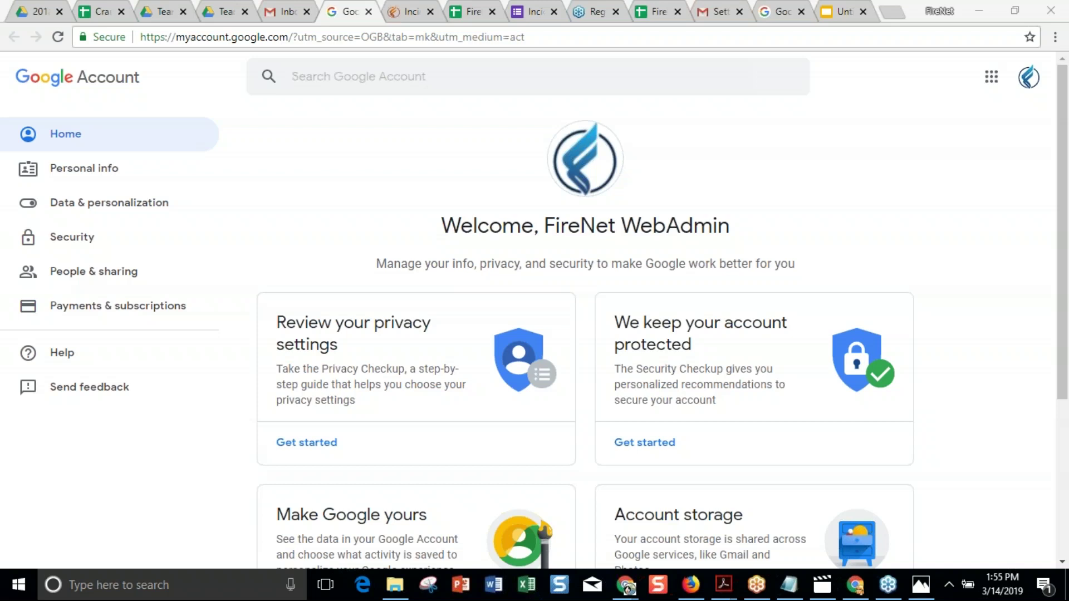
pyautogui.click(472, 13)
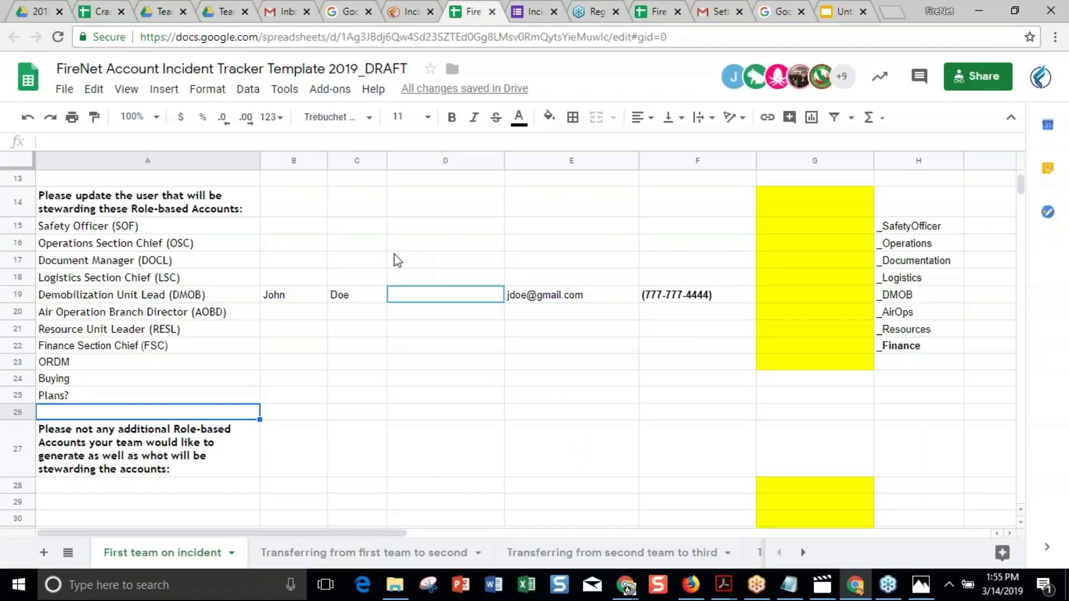
pyautogui.scroll(4, 395, 257)
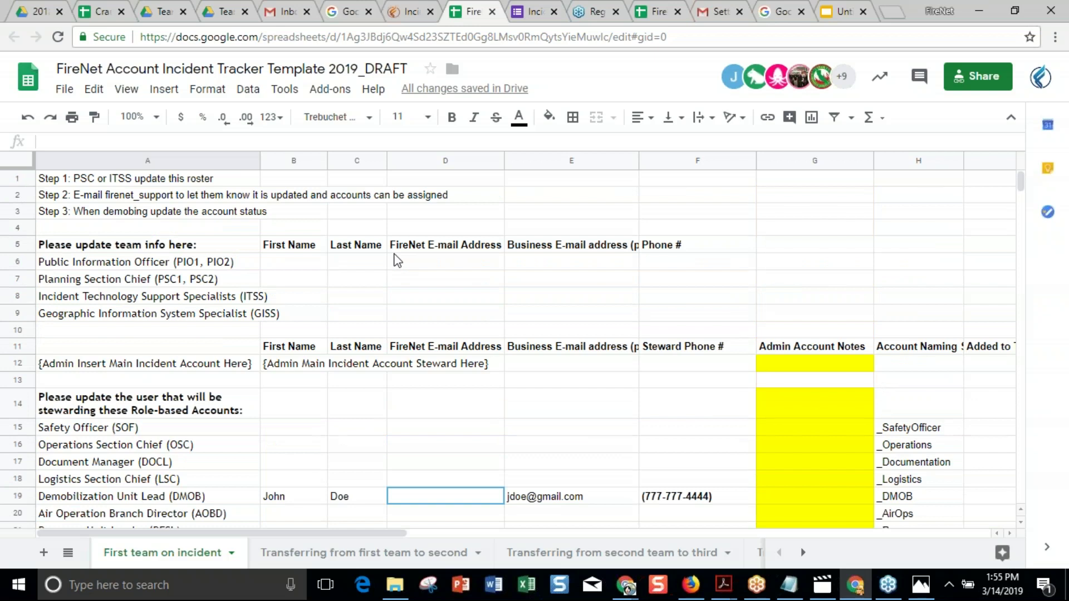
# Insert a blank row above row 4, just under the Step 3 instruction.
pyautogui.click(177, 196)
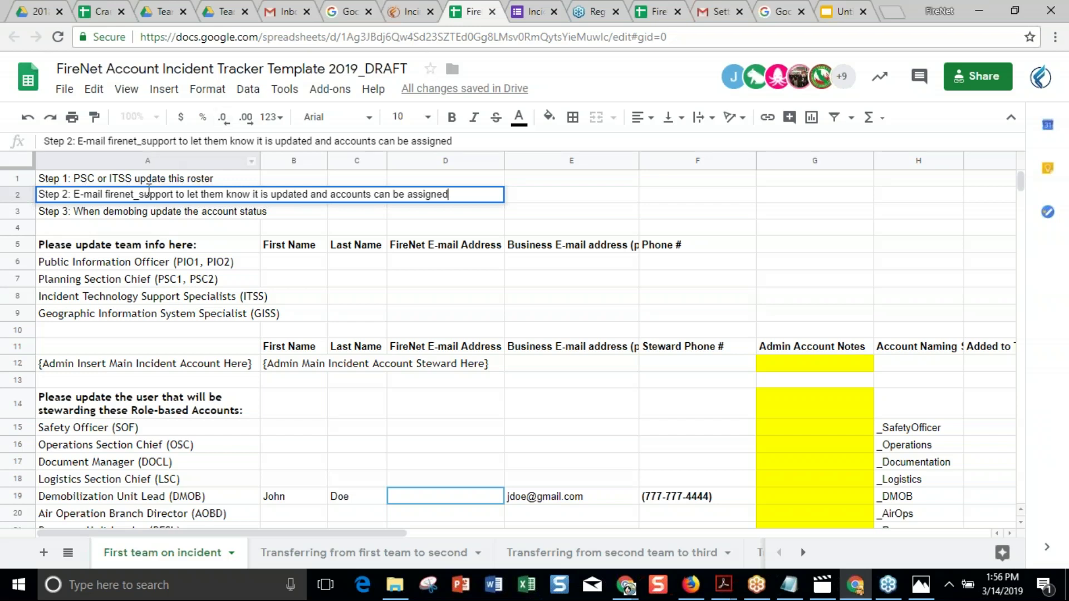
pyautogui.doubleClick(128, 212)
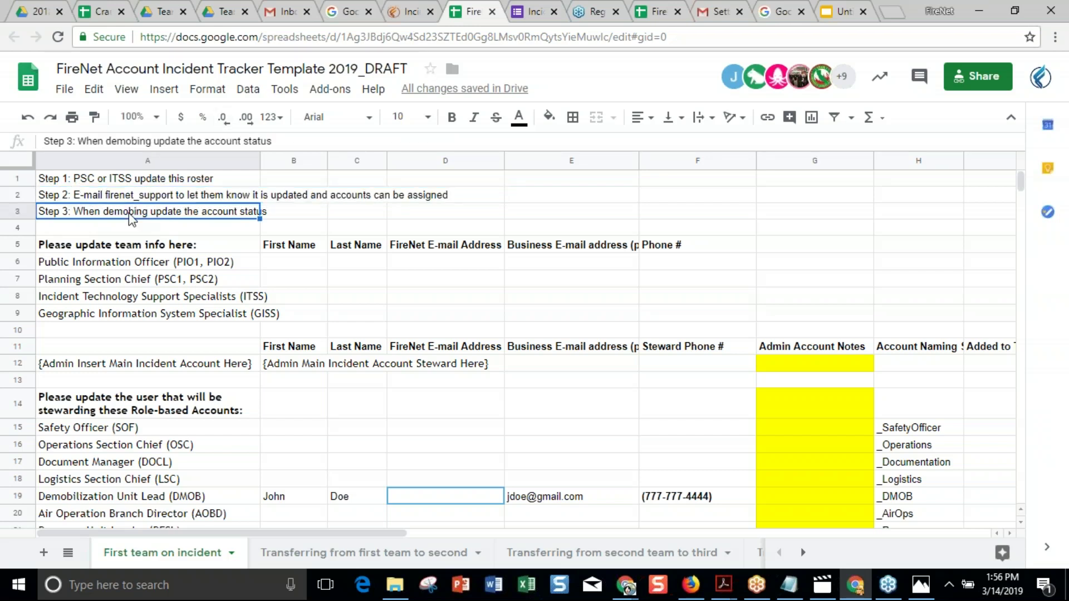
pyautogui.click(88, 232)
pyautogui.click(18, 227)
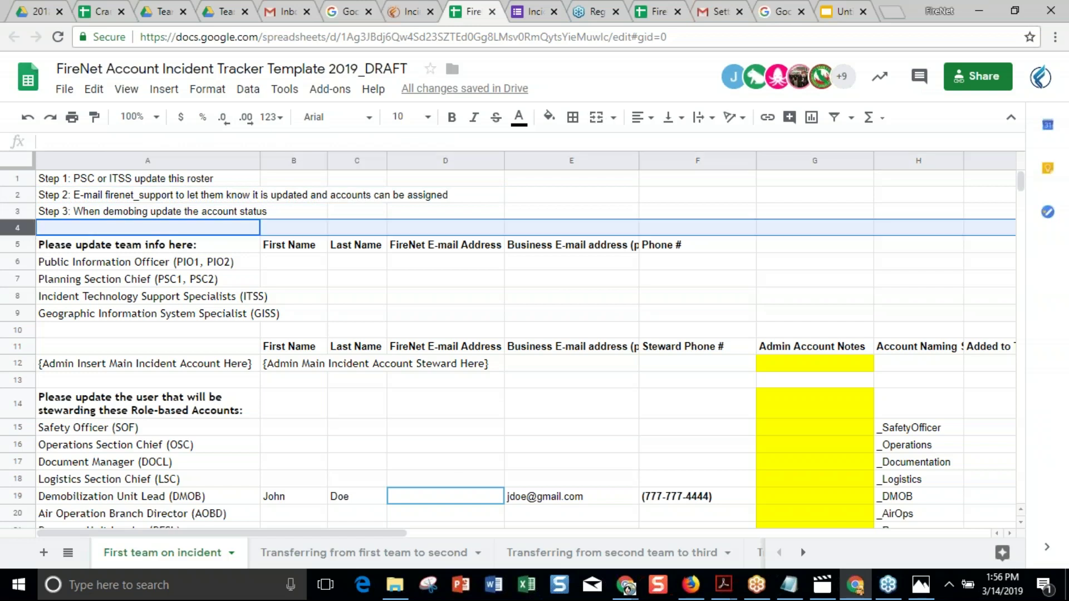
pyautogui.click(164, 89)
pyautogui.click(195, 118)
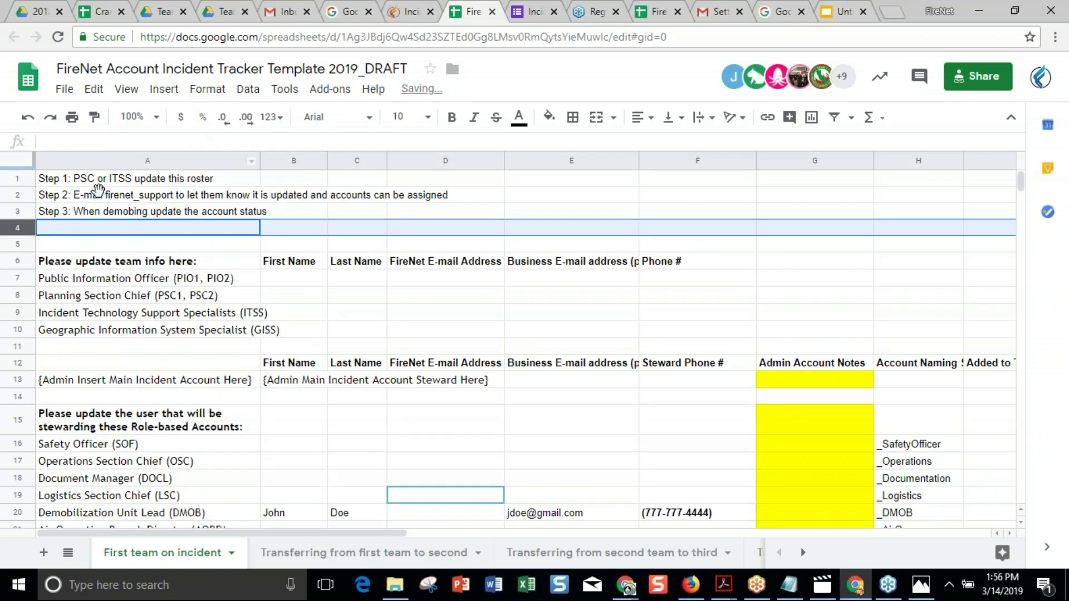
pyautogui.click(75, 230)
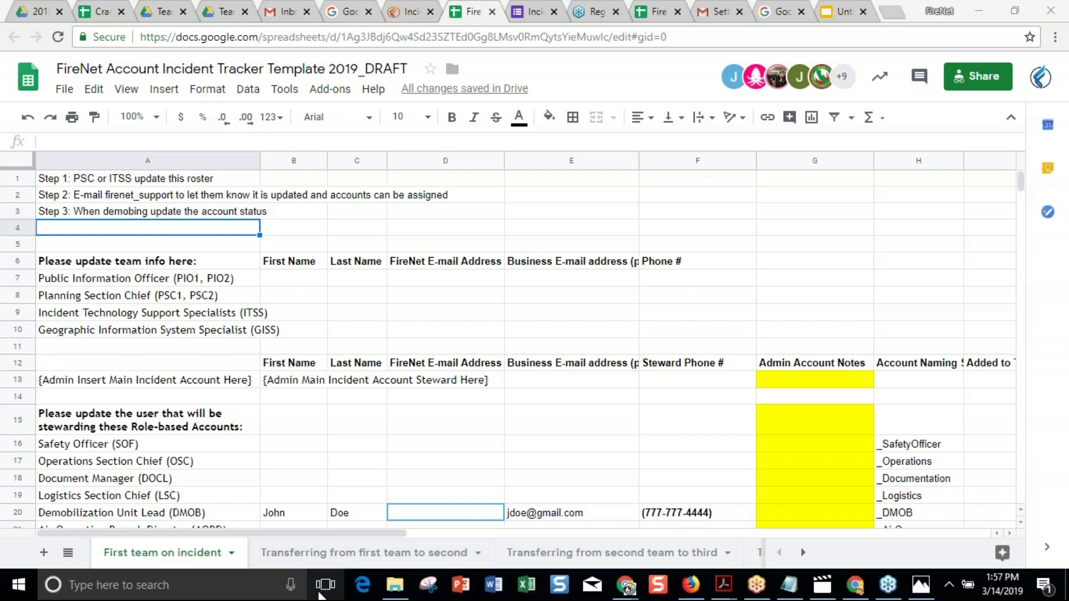
pyautogui.click(516, 368)
pyautogui.scroll(-3, 515, 376)
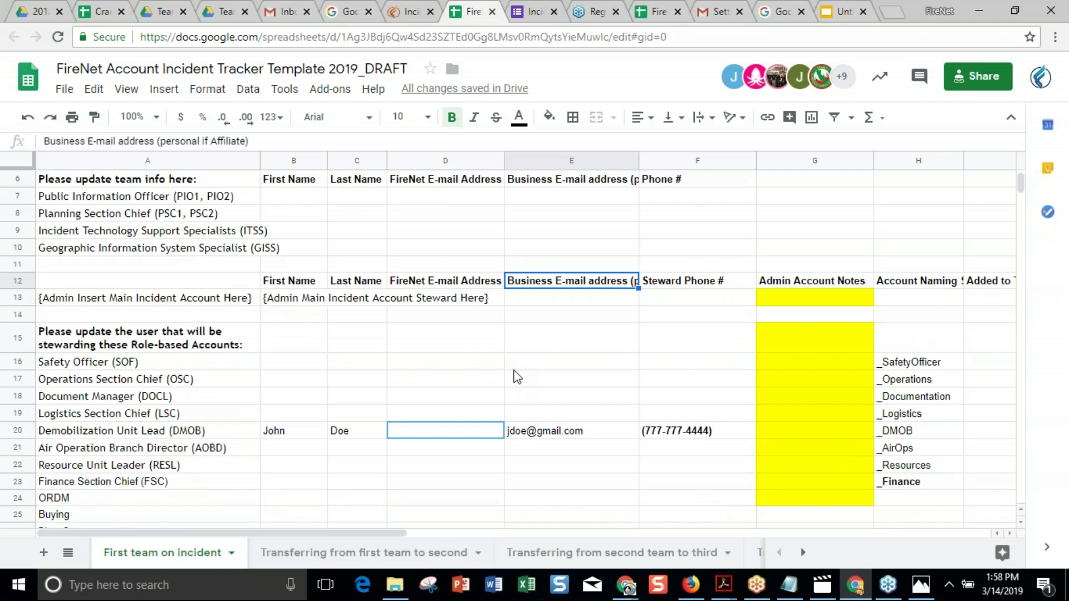
# Check the Document Manager, Planning Section Chief and ITSS name cells, then open the 2018_CABDF_Cranston Team Drive.
pyautogui.click(291, 393)
pyautogui.click(523, 385)
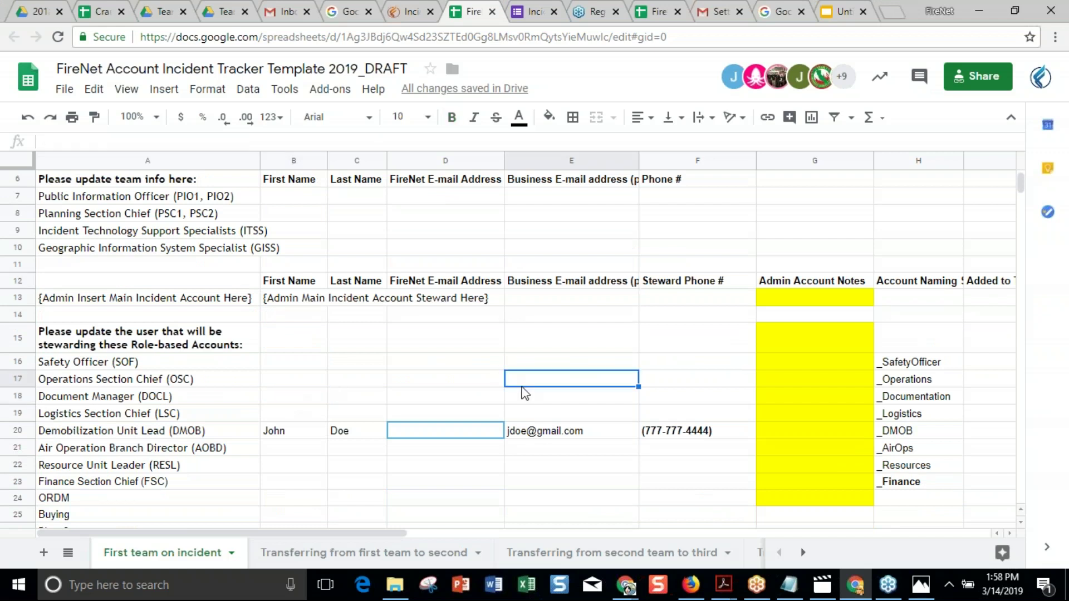
pyautogui.click(255, 399)
pyautogui.click(281, 399)
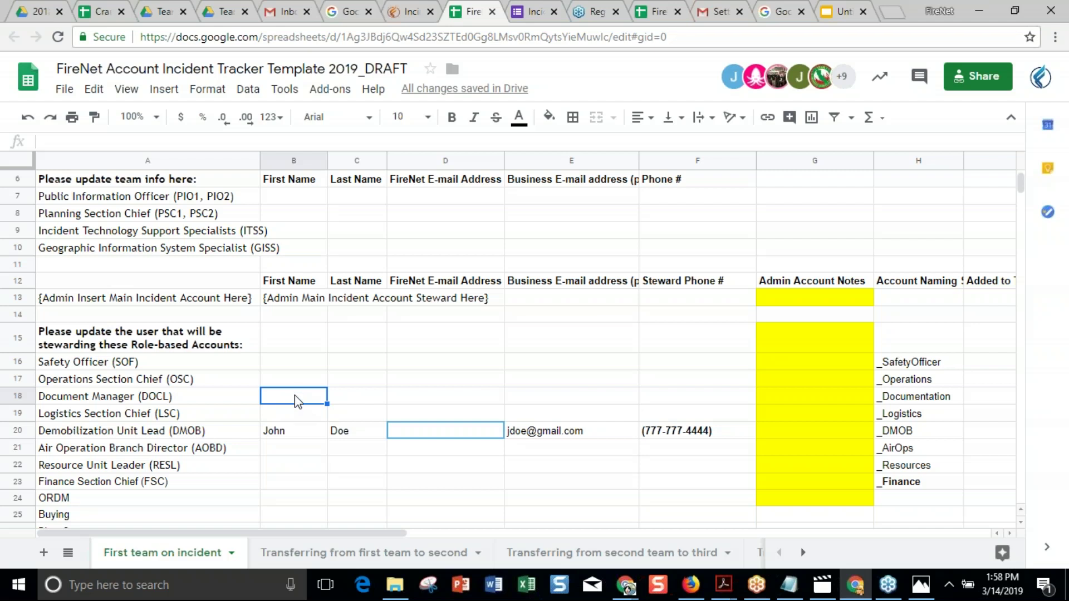
pyautogui.click(308, 215)
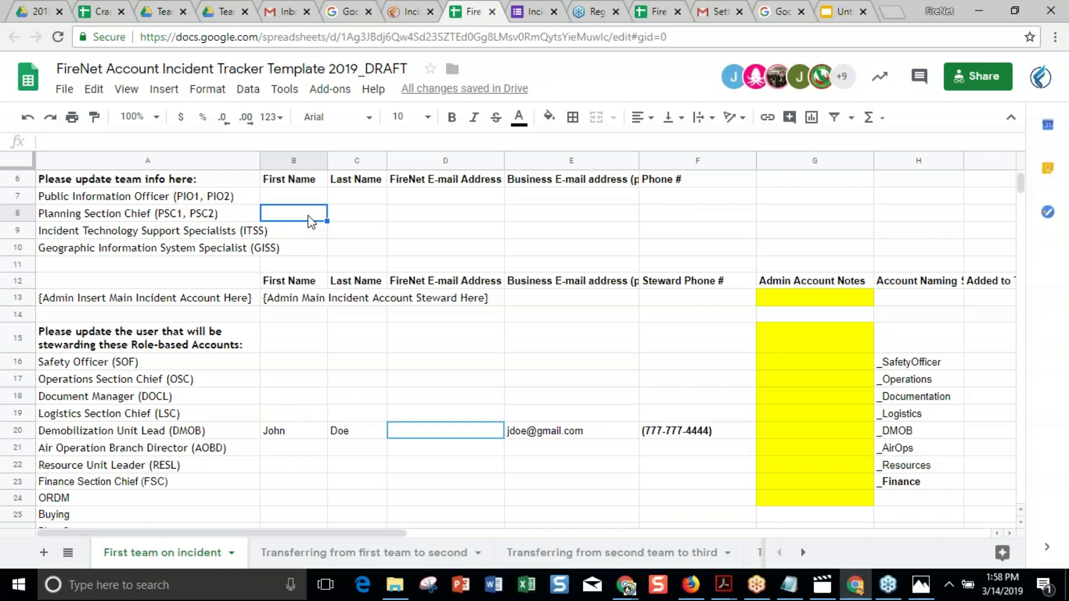
pyautogui.click(303, 235)
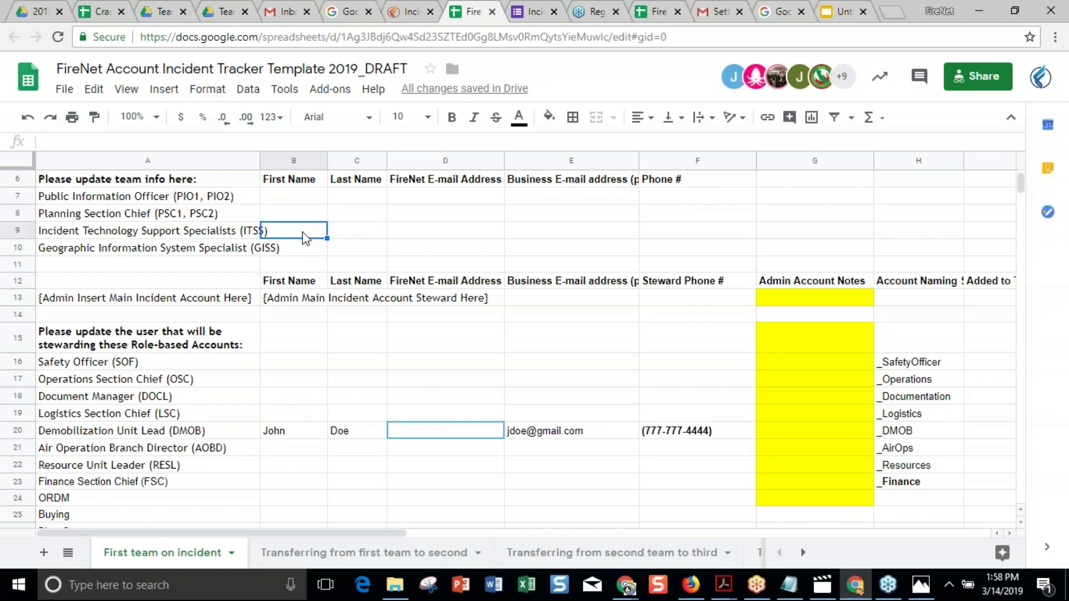
pyautogui.click(300, 211)
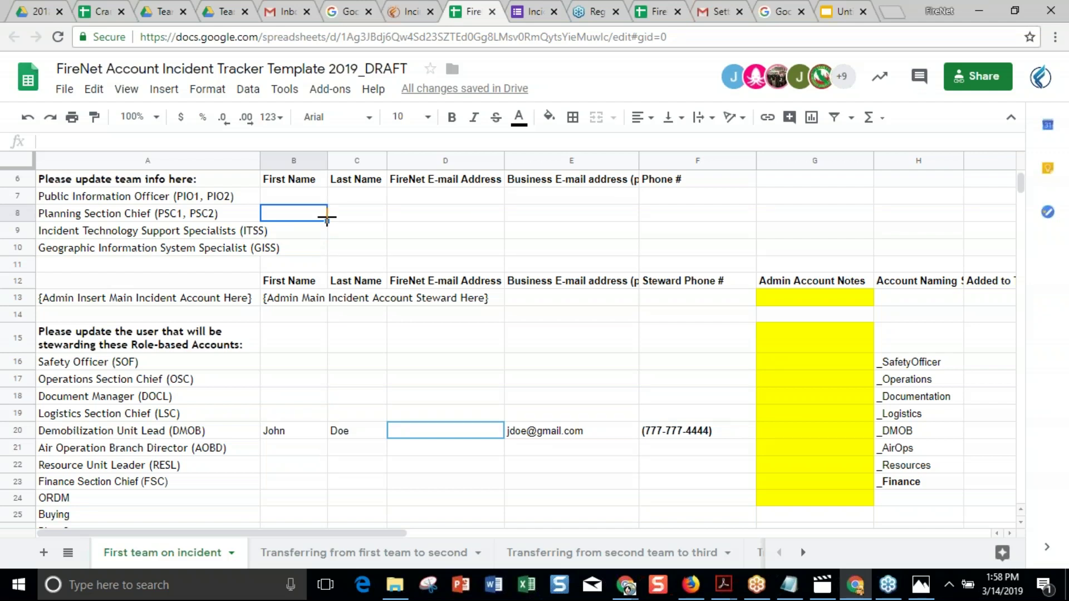
pyautogui.click(353, 222)
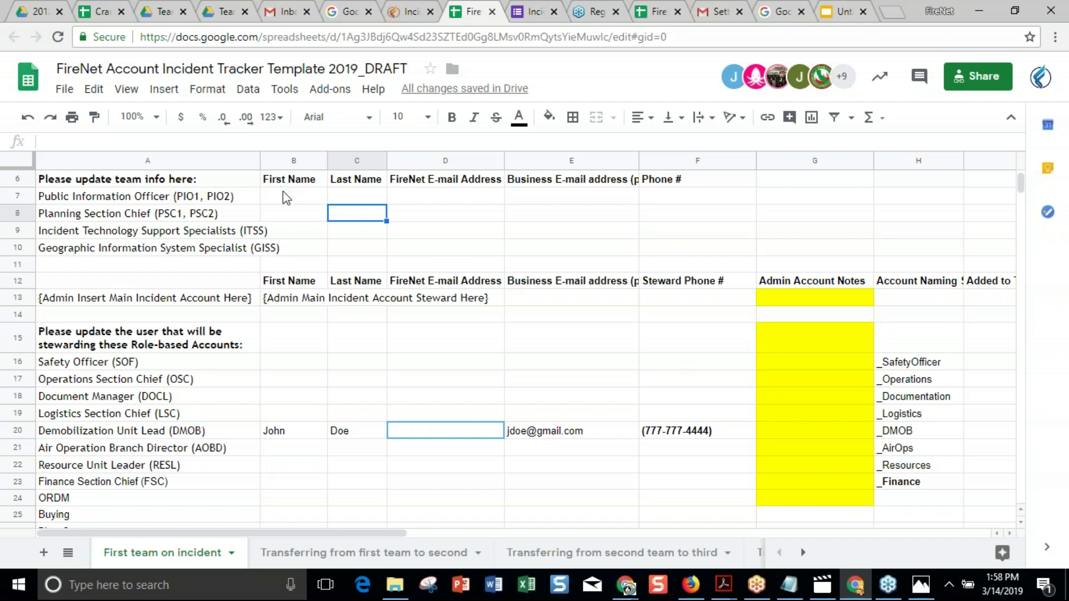
pyautogui.scroll(-6, 339, 428)
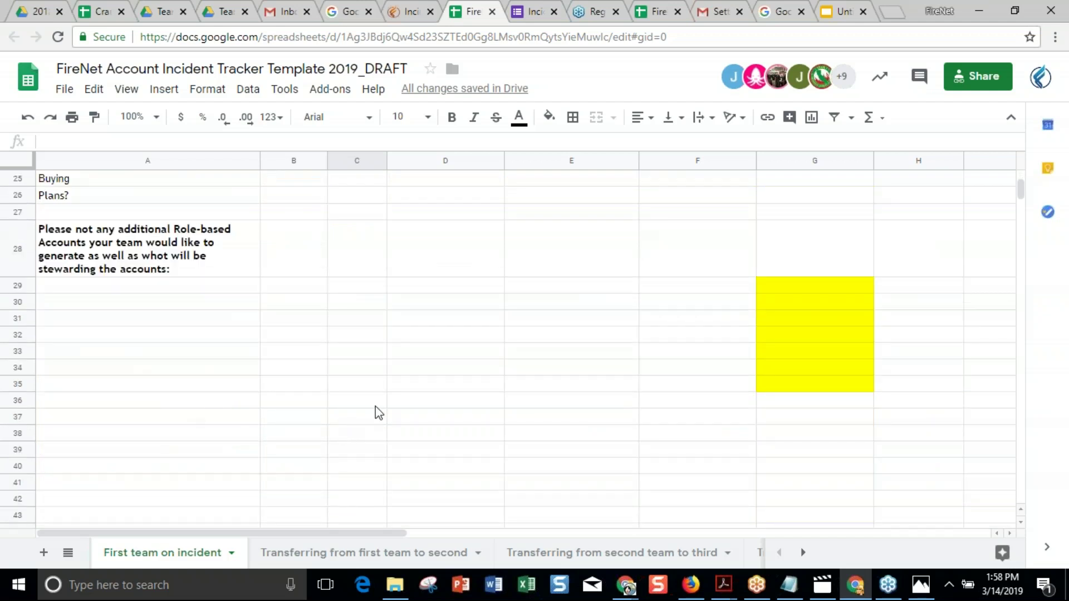
pyautogui.scroll(8, 378, 412)
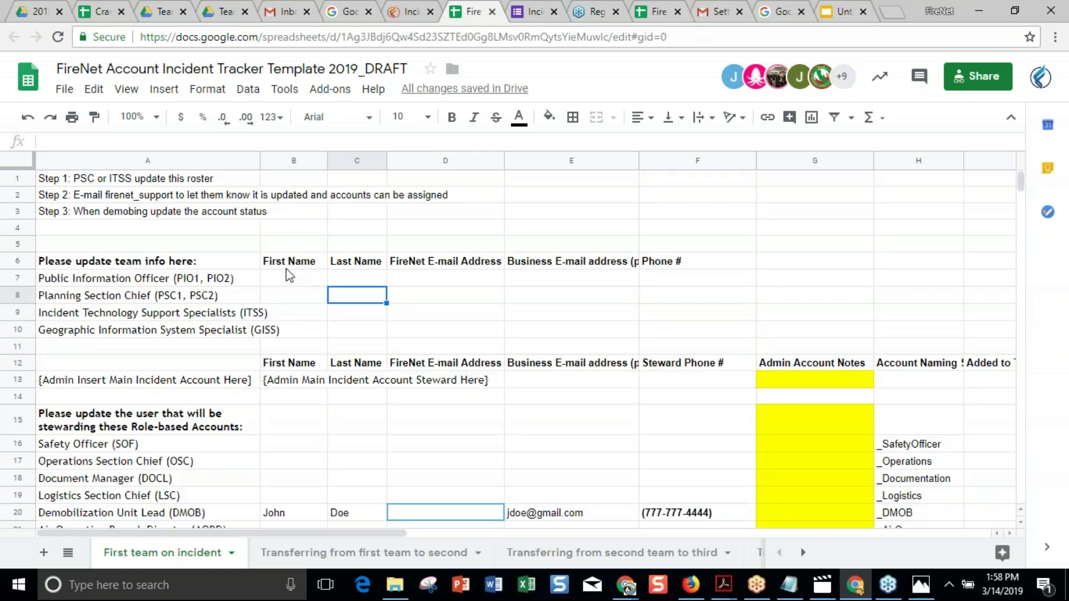
pyautogui.click(37, 16)
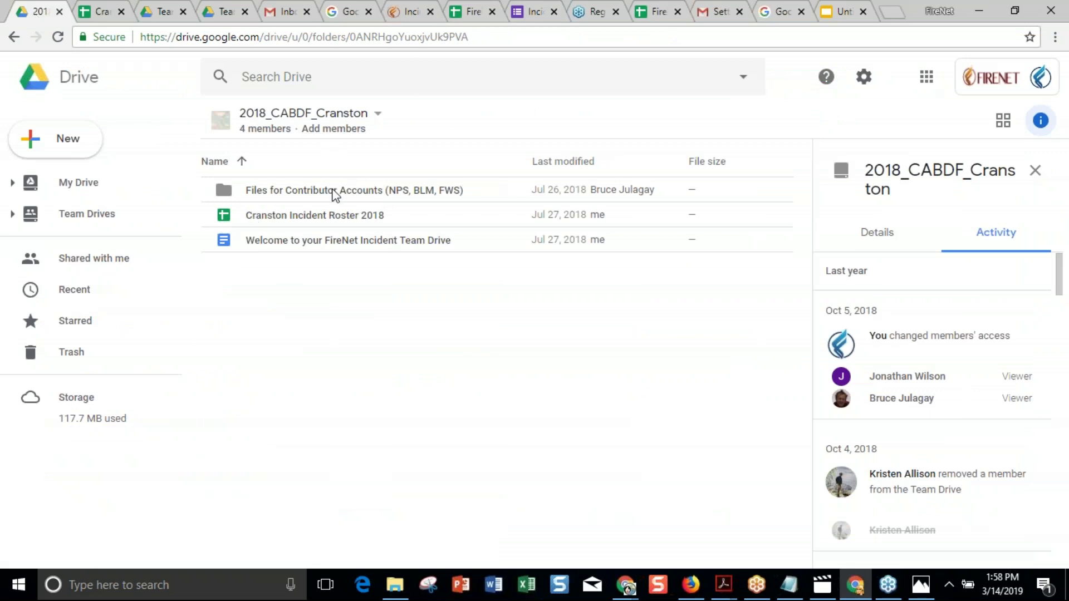
# Return to the FireNet Account Incident Tracker Template 2019_DRAFT spreadsheet at its team info section.
pyautogui.click(468, 21)
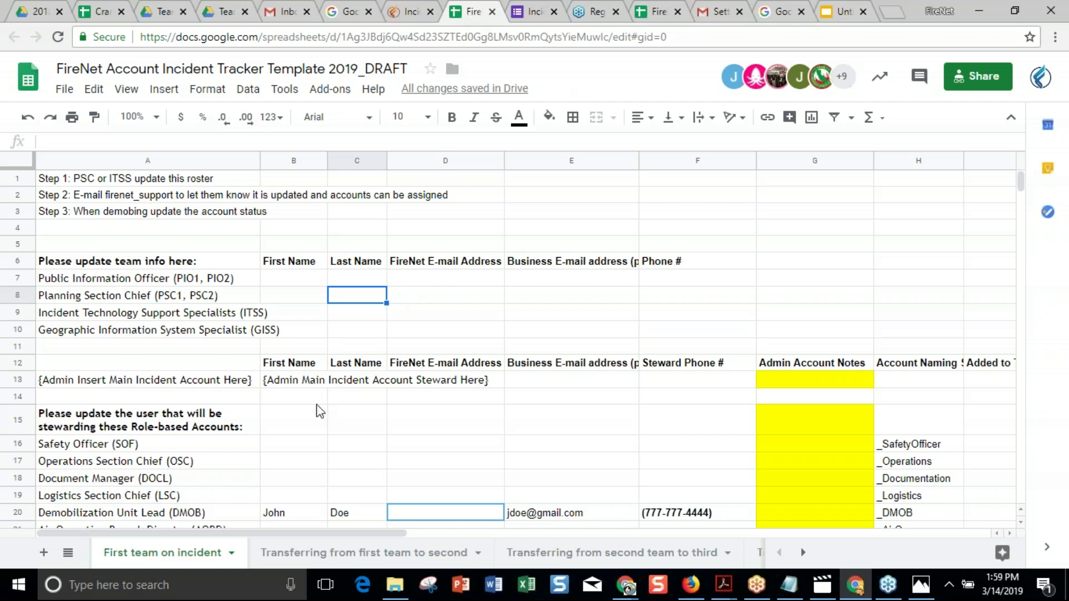
# Select the role list A16:B25, Safety Officer to Buying, then go to the Team Drives tab.
pyautogui.scroll(-1, 317, 410)
pyautogui.scroll(-3, 250, 402)
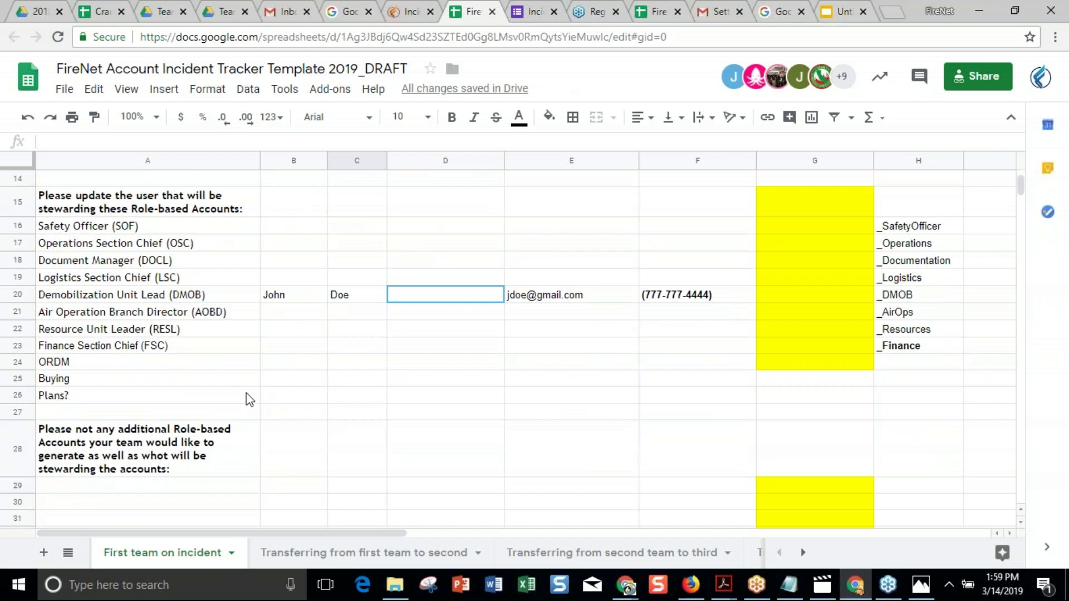
pyautogui.click(188, 230)
pyautogui.moveTo(188, 230); pyautogui.dragTo(285, 375)
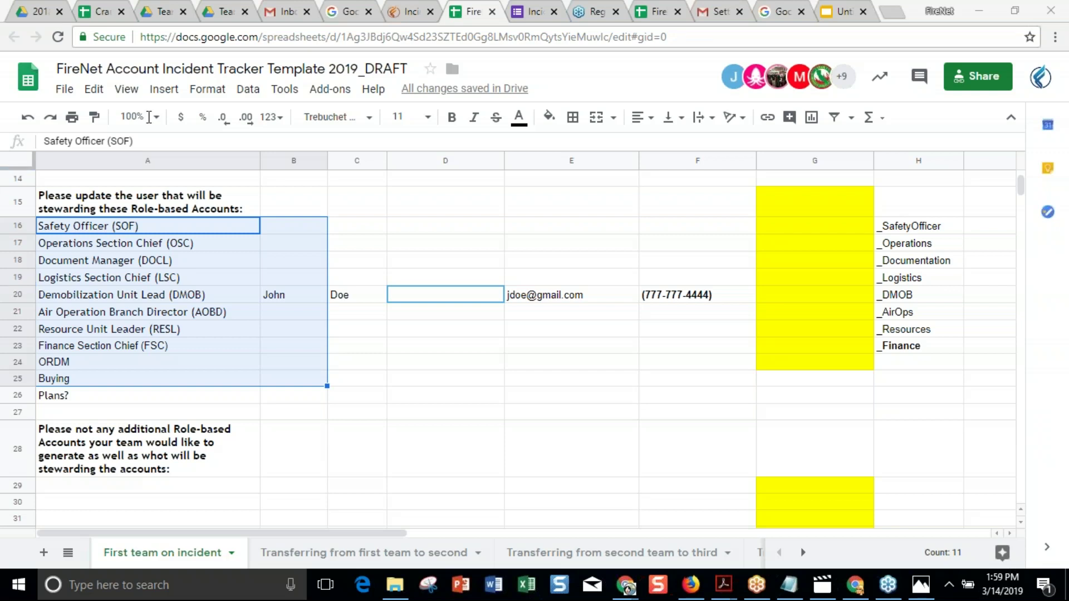
pyautogui.click(222, 11)
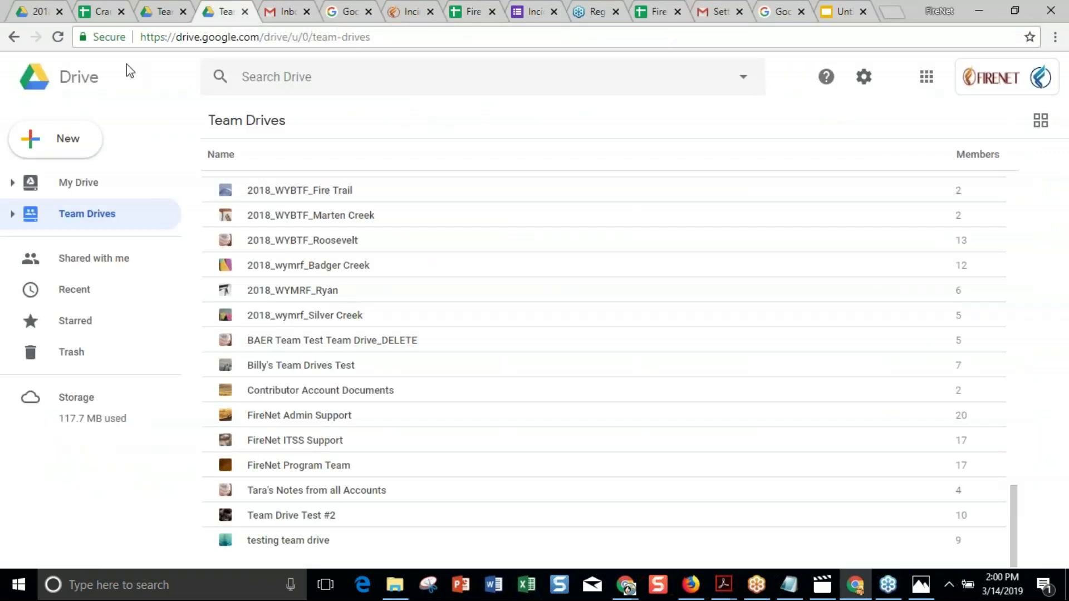
# Return to the 2018_CABDF_Cranston team drive and bring up its new-item menu in the empty file list.
pyautogui.click(40, 16)
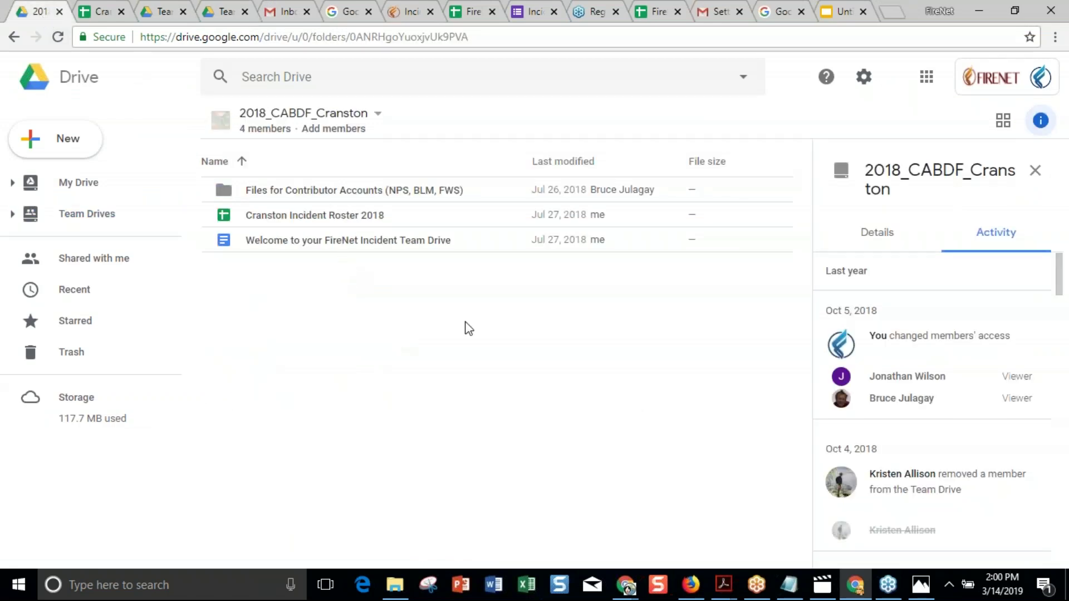
pyautogui.rightClick(419, 316)
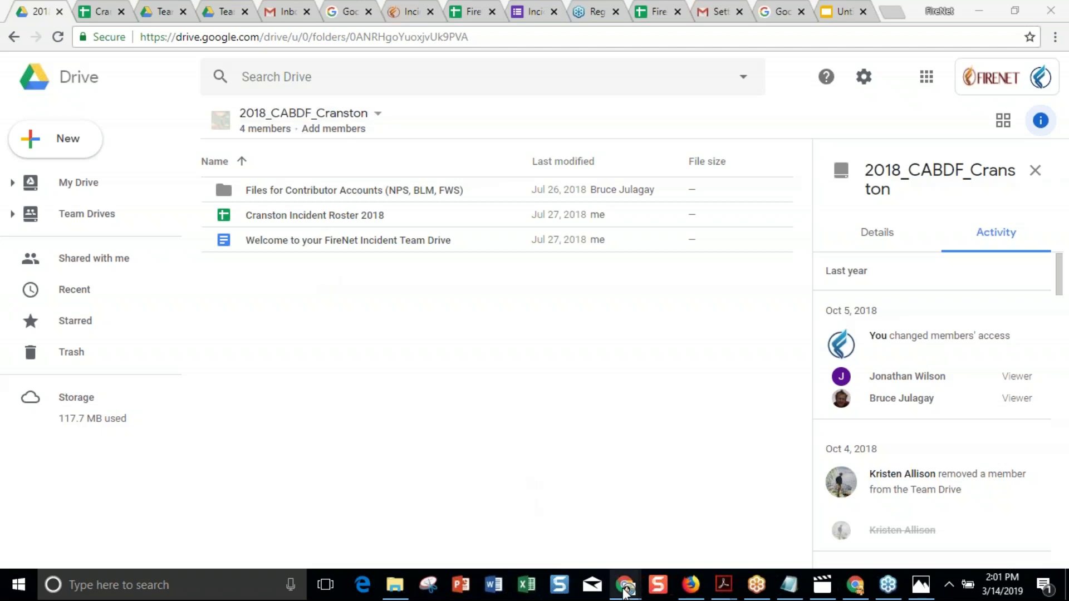
pyautogui.moveTo(626, 592)
pyautogui.click(547, 520)
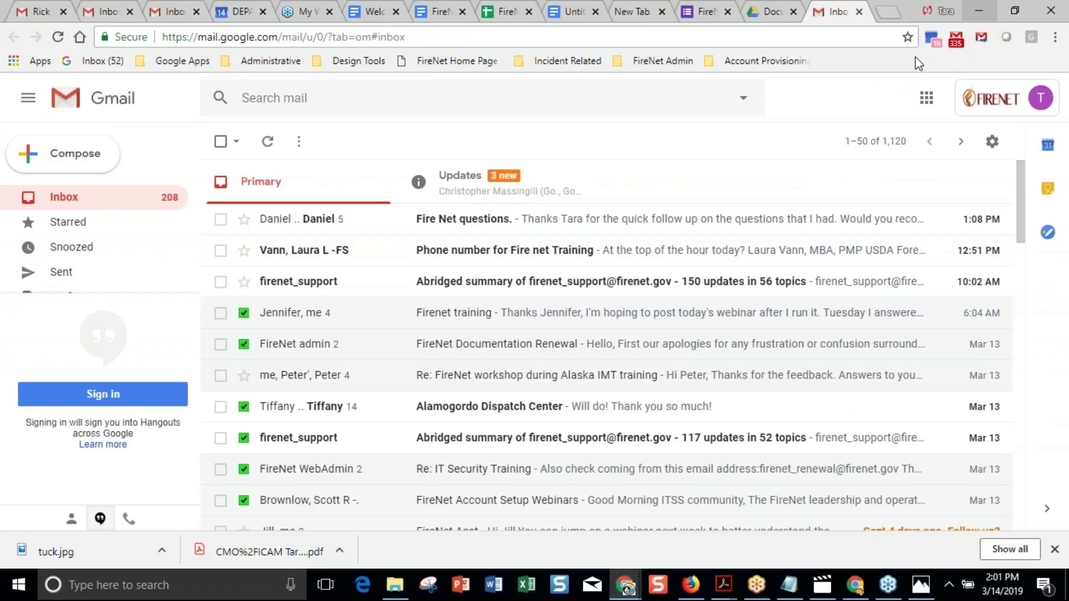
pyautogui.click(1052, 102)
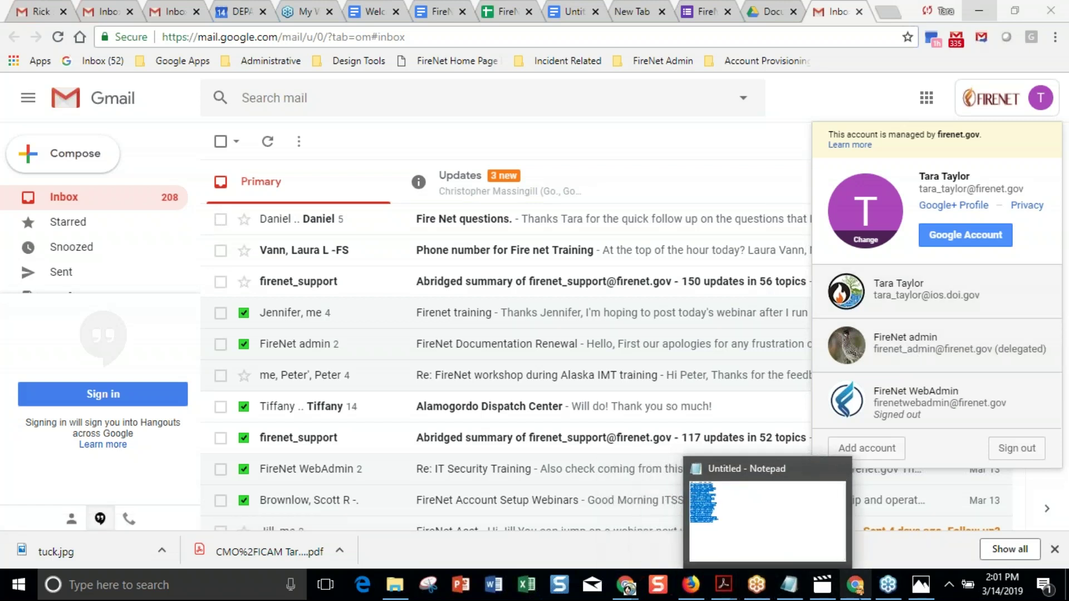
pyautogui.click(865, 594)
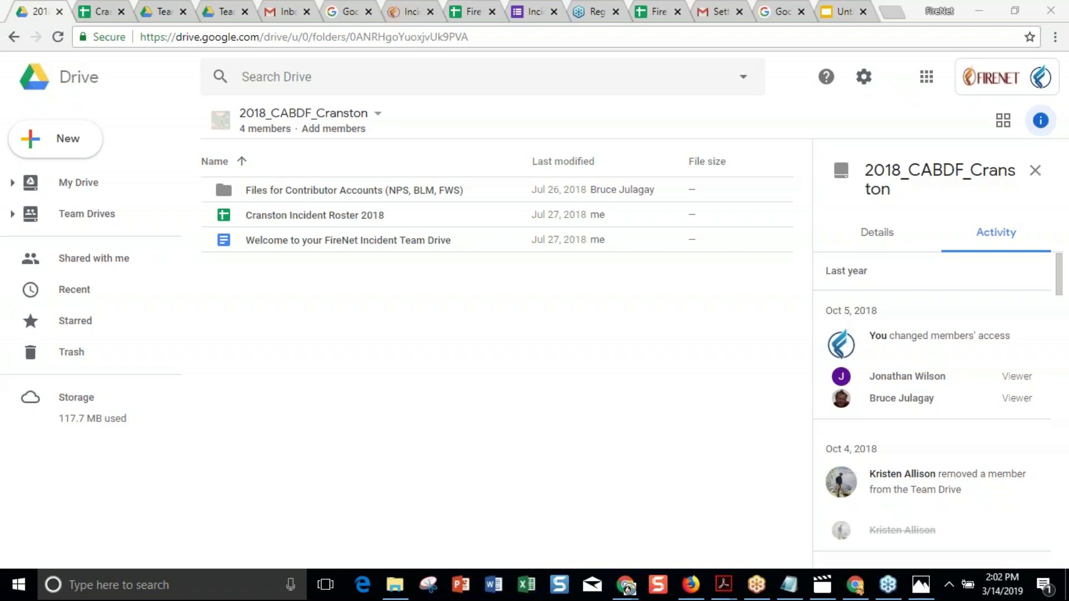
# Go via FireNet Portal Home to Requesting a FireNet Account and scroll to the DOI and USDA/FS PIV options.
pyautogui.click(409, 12)
pyautogui.scroll(2, 576, 303)
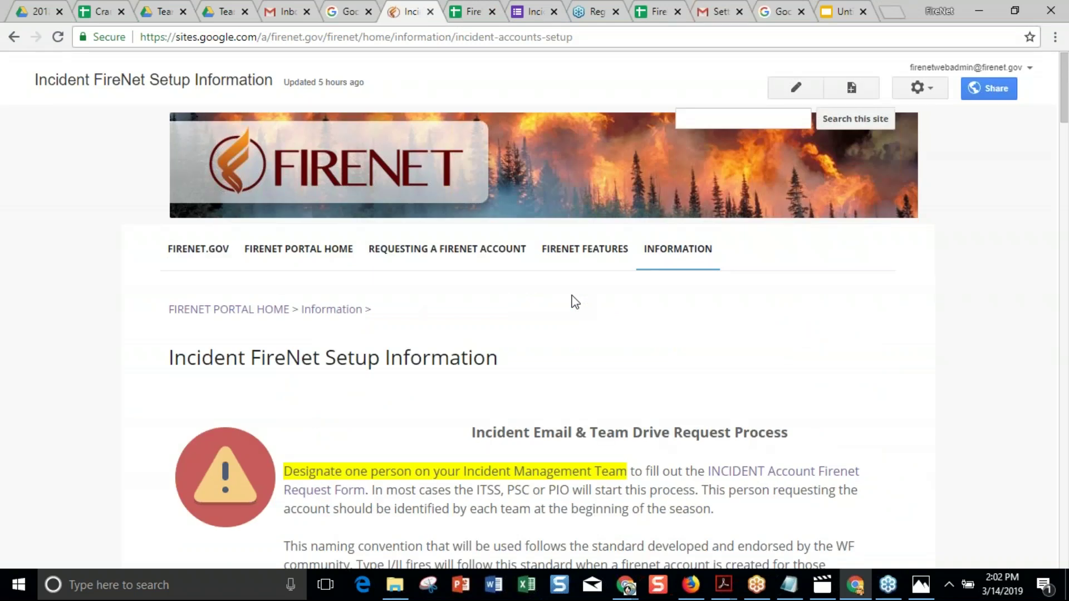
pyautogui.click(280, 254)
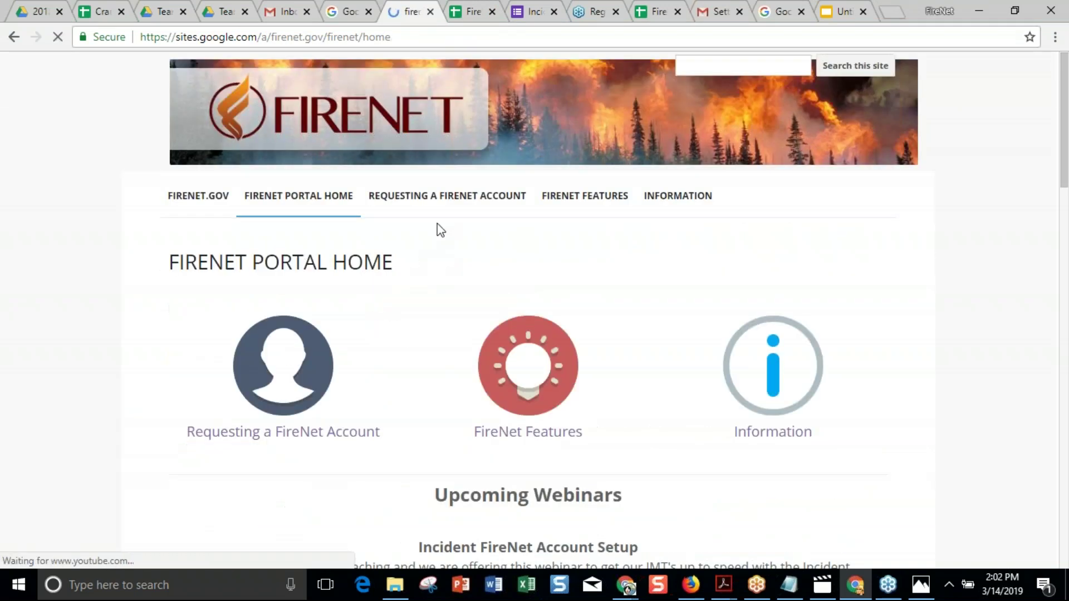
pyautogui.click(445, 196)
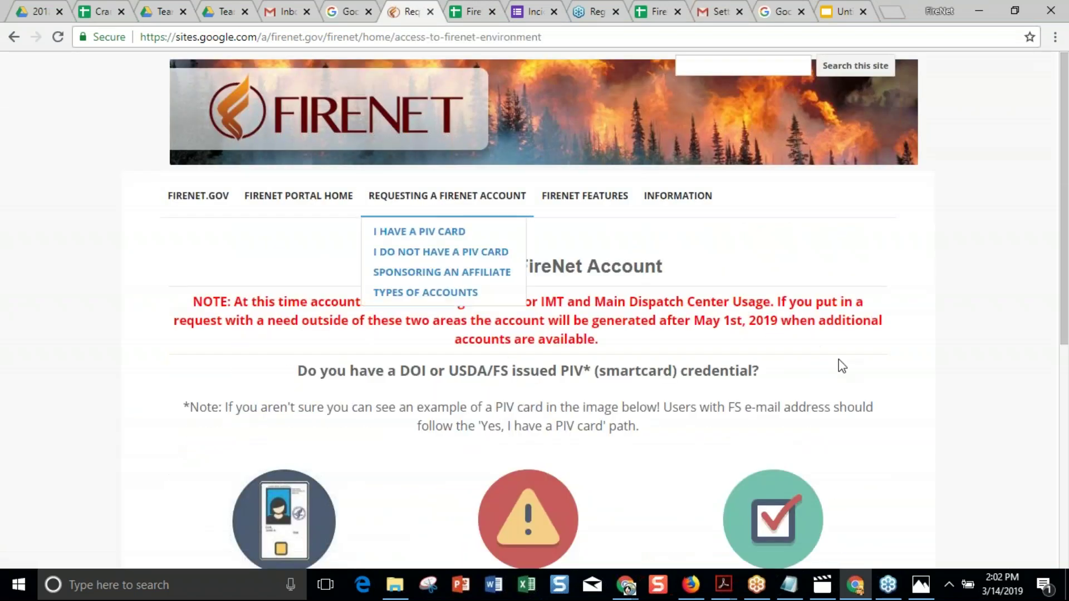
pyautogui.scroll(-2, 839, 359)
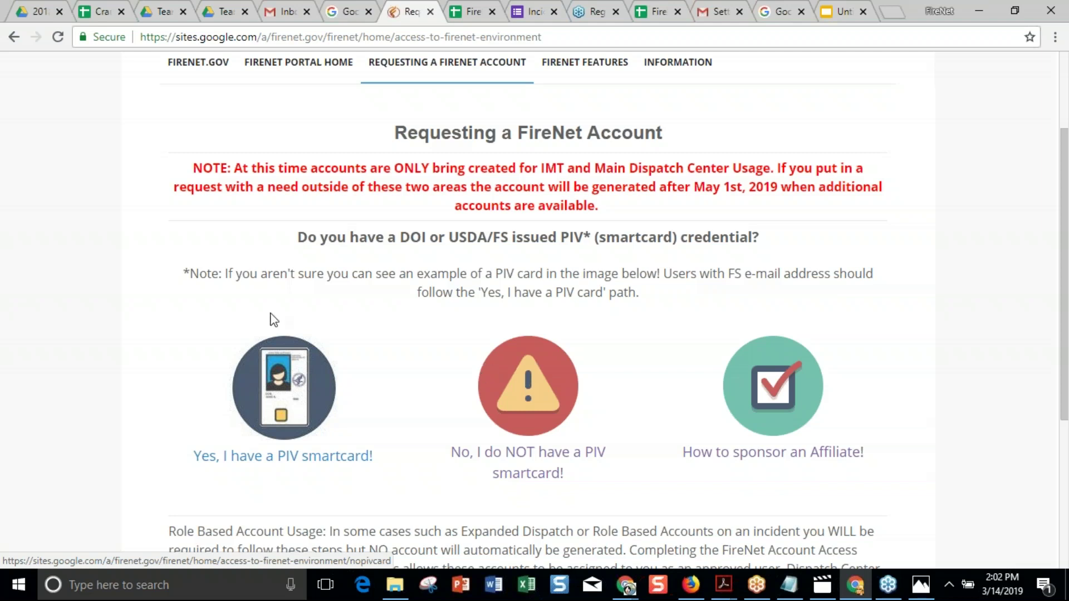
pyautogui.moveTo(432, 71)
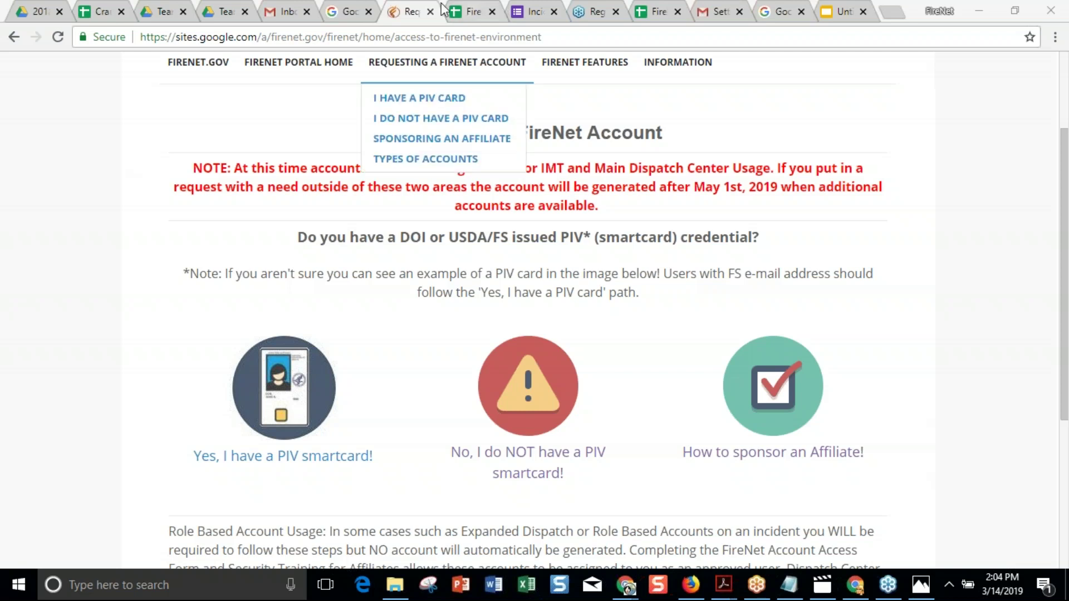
# Return to FireNet Portal Home and scroll to its Upcoming Webinars notice on Incident FireNet Account Setup.
pyautogui.click(299, 62)
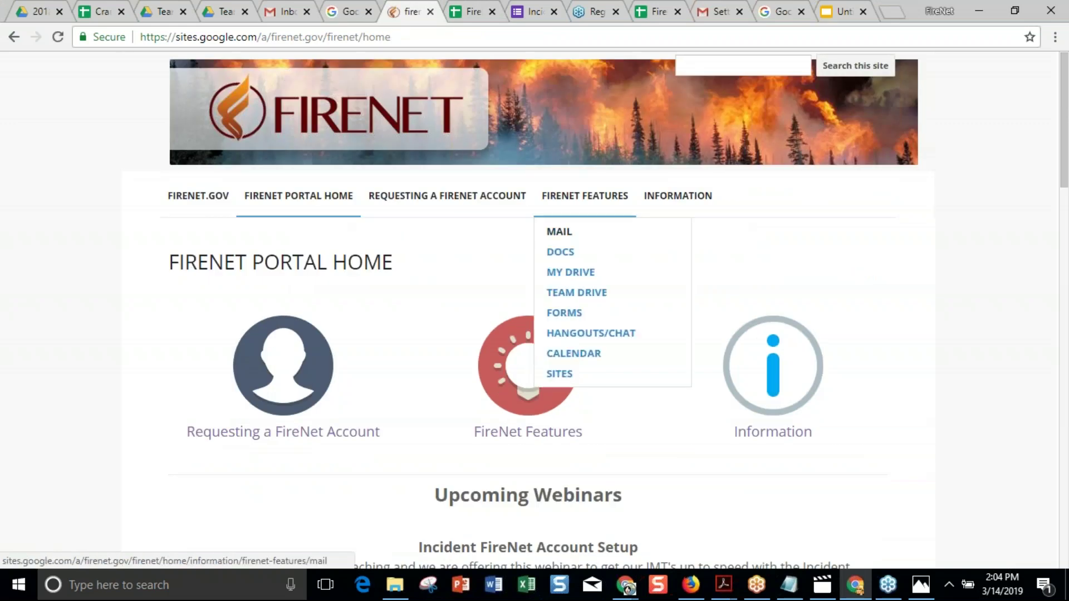
pyautogui.scroll(-15, 557, 312)
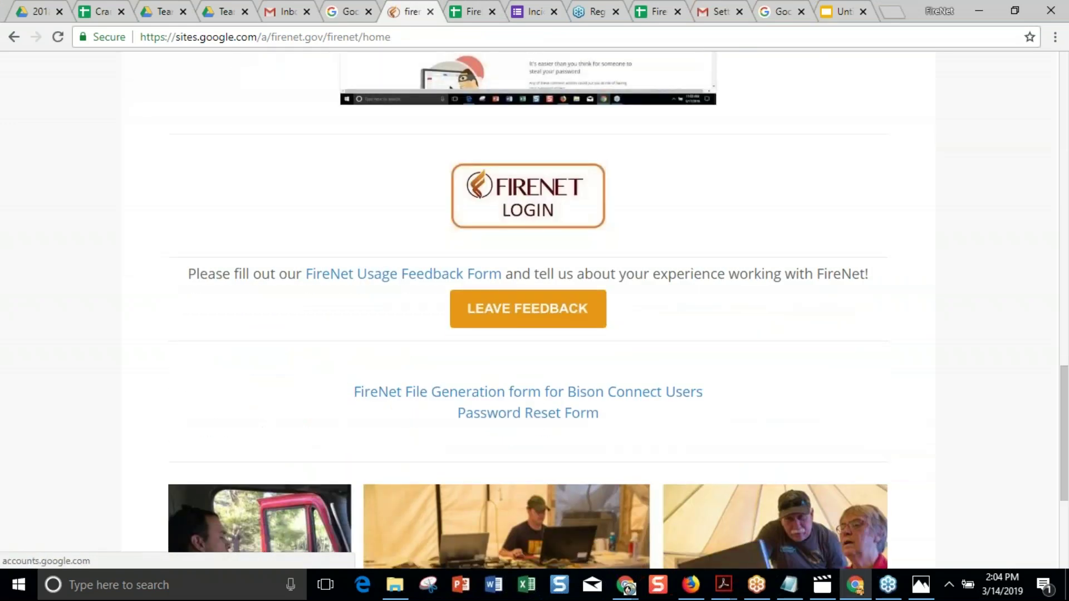
pyautogui.scroll(5, 535, 312)
pyautogui.scroll(-4, 535, 312)
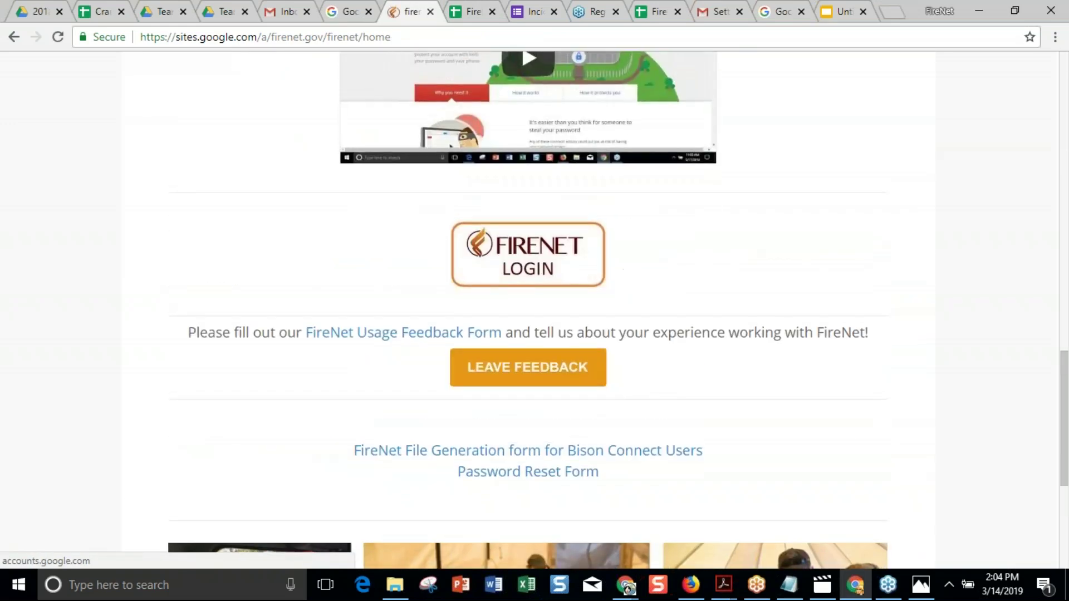
pyautogui.scroll(5, 767, 229)
pyautogui.scroll(10, 768, 229)
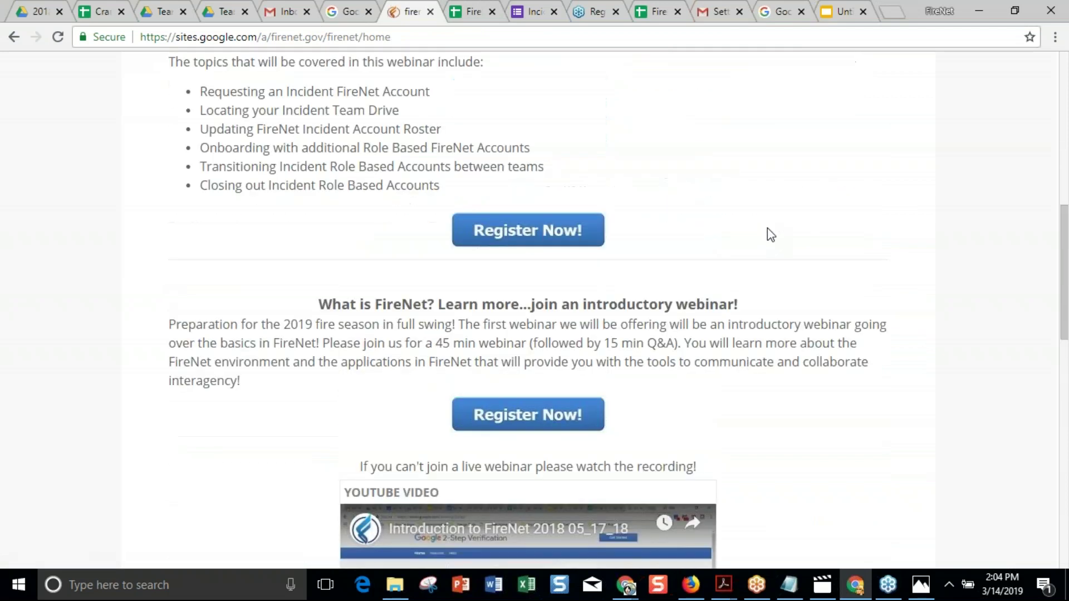
pyautogui.scroll(5, 768, 228)
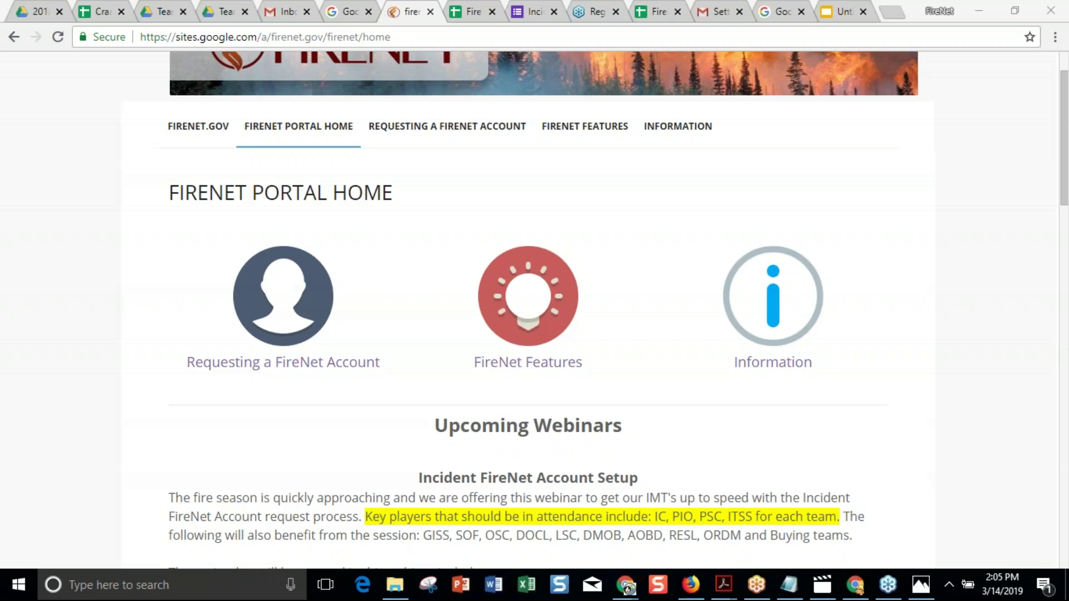
# Bring up the tracker template, scroll to row 1, and select the Incident Technology Support Specialists row 9.
pyautogui.click(467, 13)
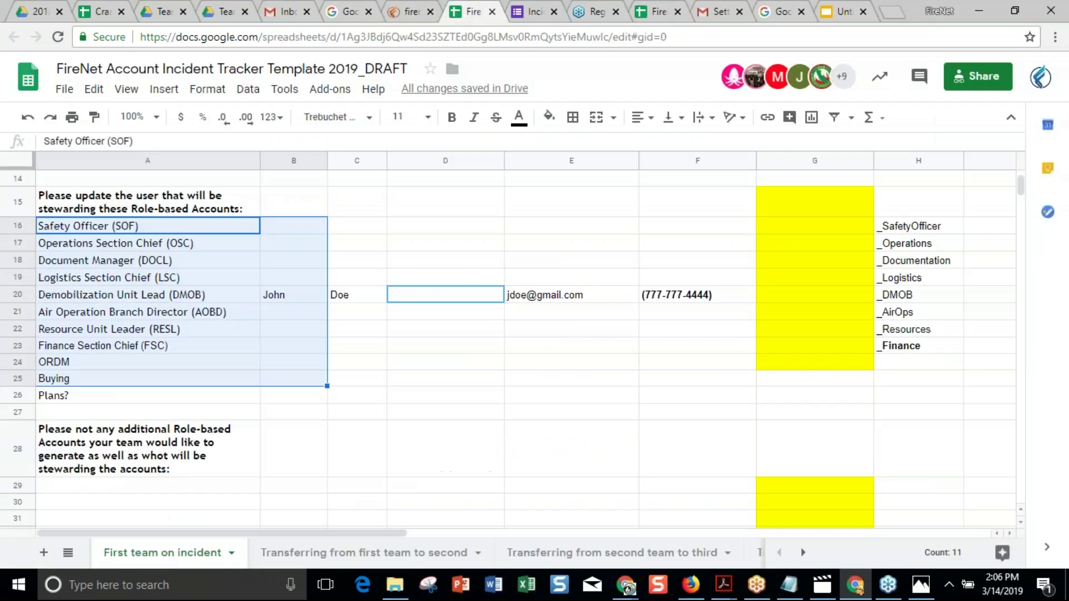
pyautogui.click(207, 244)
pyautogui.scroll(3, 278, 366)
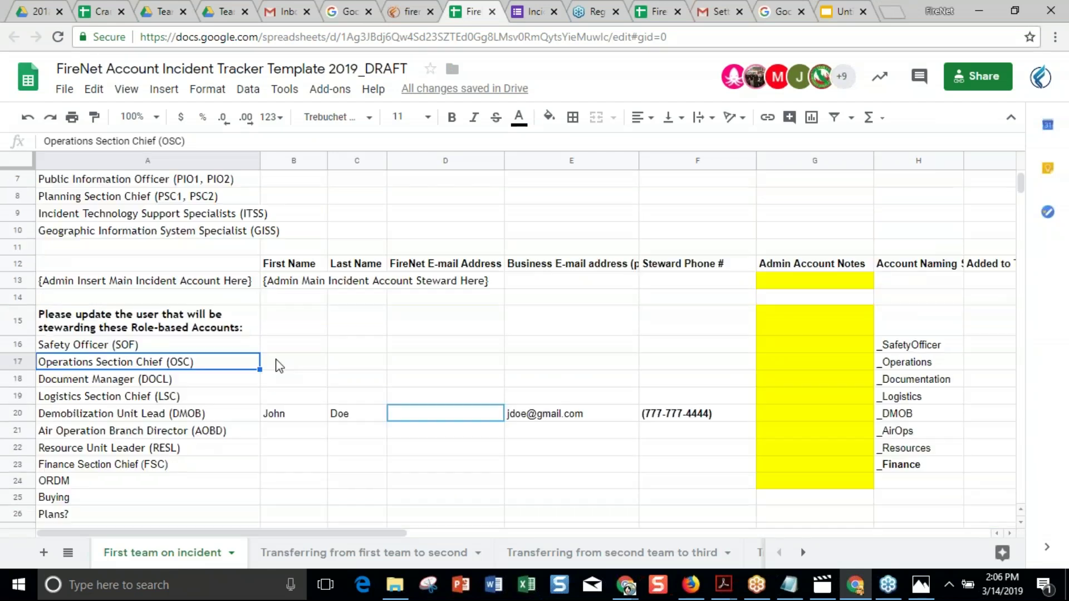
pyautogui.scroll(2, 278, 366)
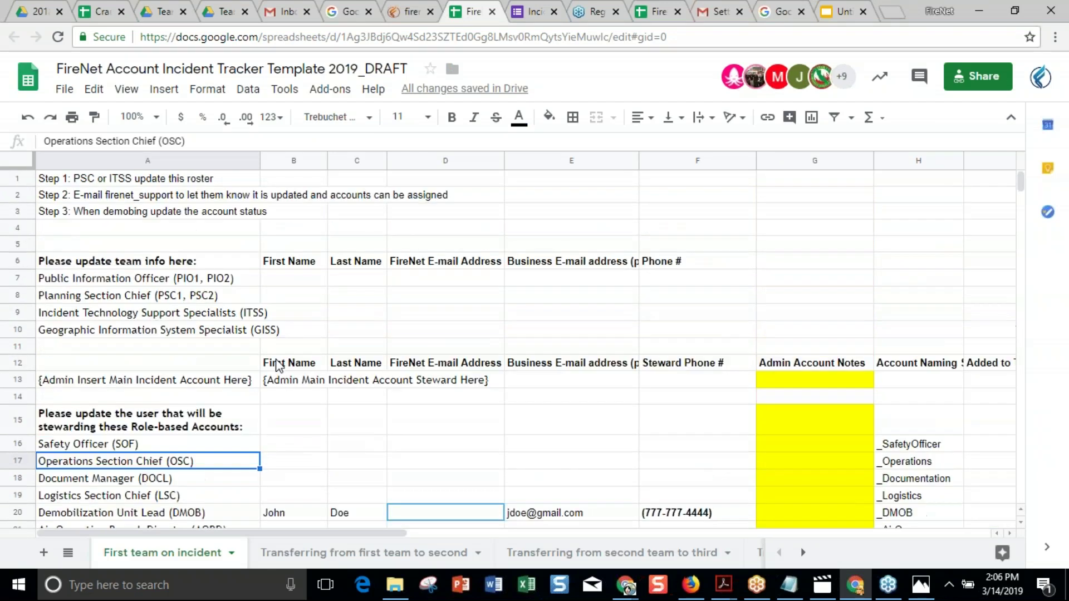
pyautogui.click(292, 313)
pyautogui.click(25, 313)
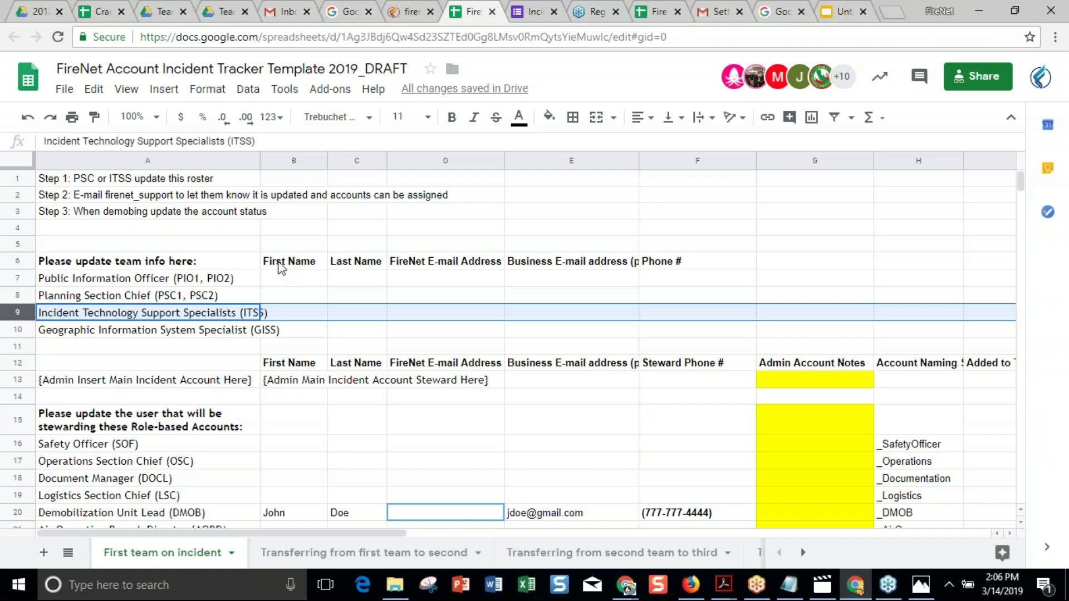
pyautogui.click(18, 379)
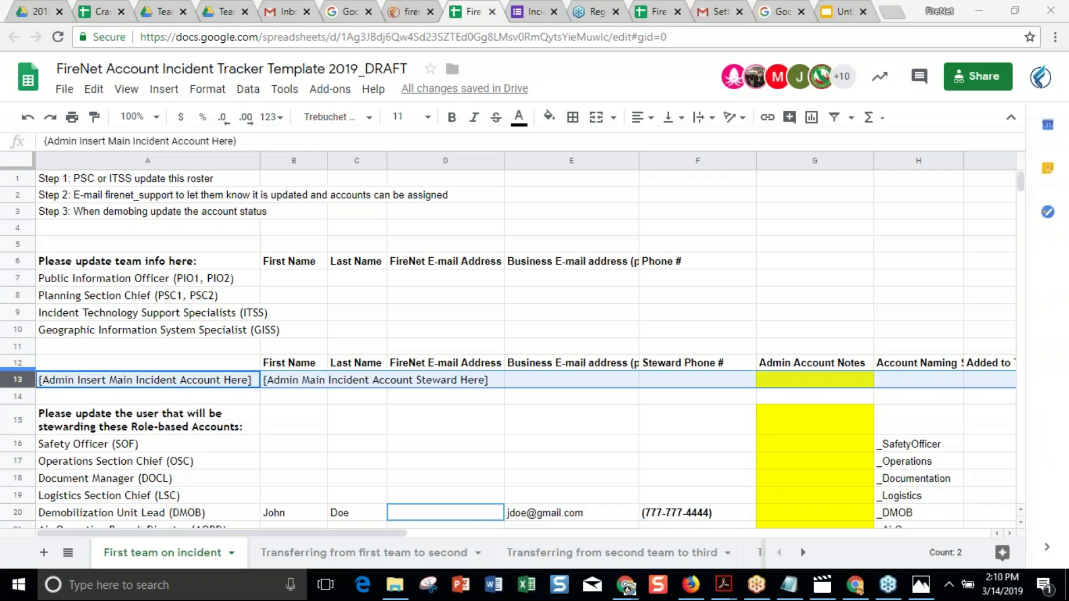
# Open the FireNet portal's Requesting a FireNet Account page.
pyautogui.click(405, 13)
pyautogui.moveTo(450, 133)
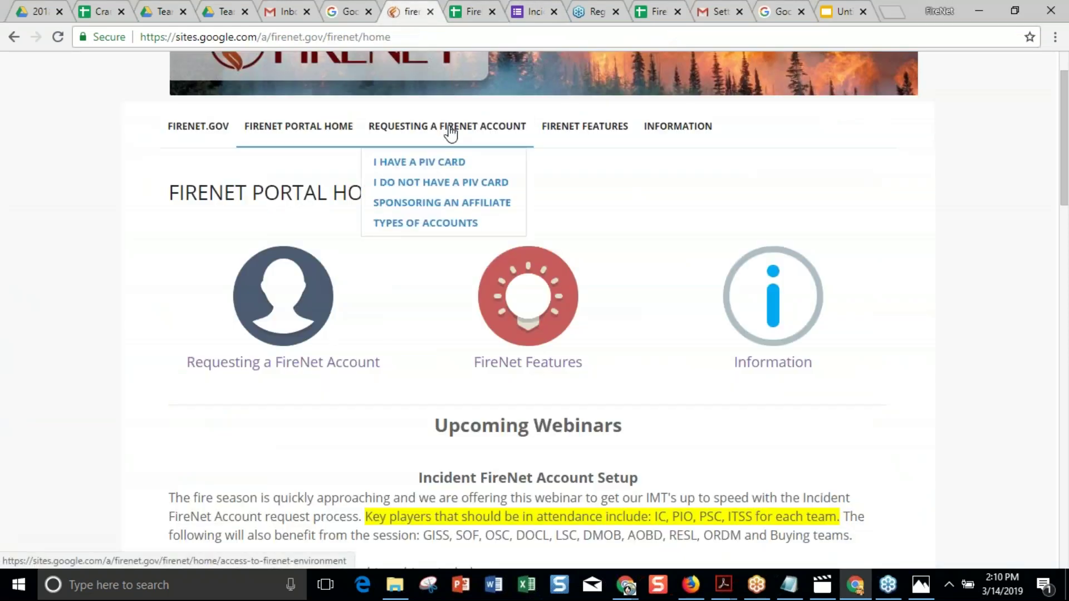
pyautogui.click(450, 127)
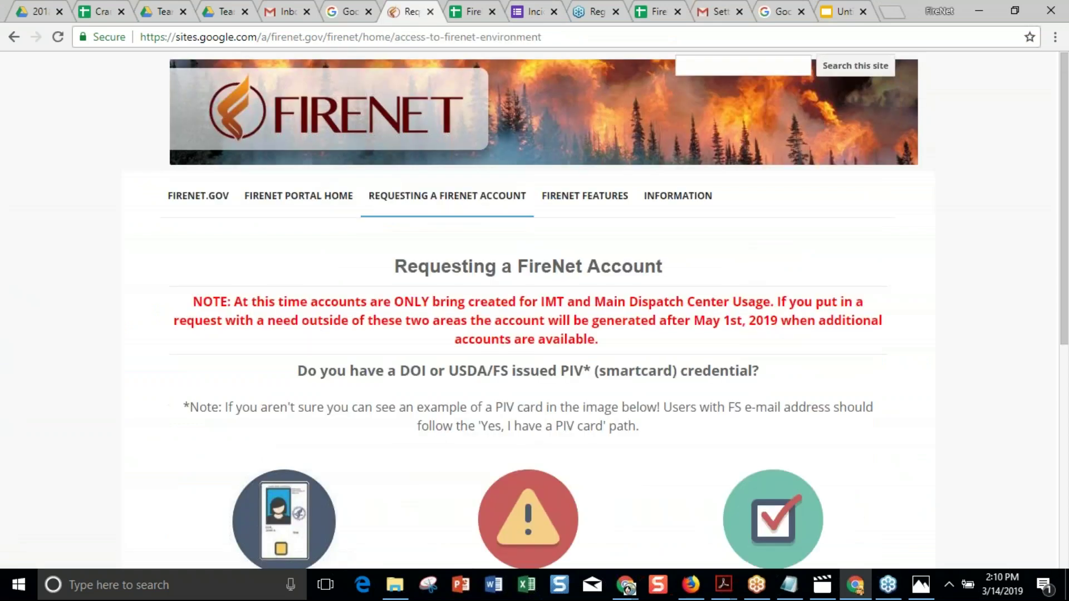
pyautogui.scroll(-3, 589, 341)
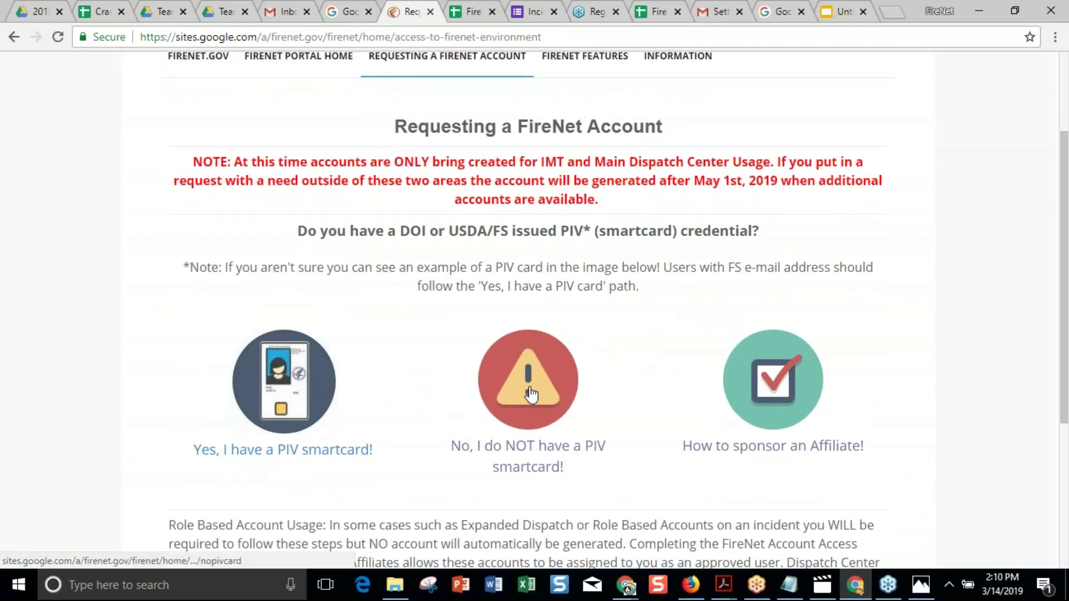
# Choose Sponsoring an Affiliate and look through the Affiliate Sponsor Check List.
pyautogui.moveTo(452, 67)
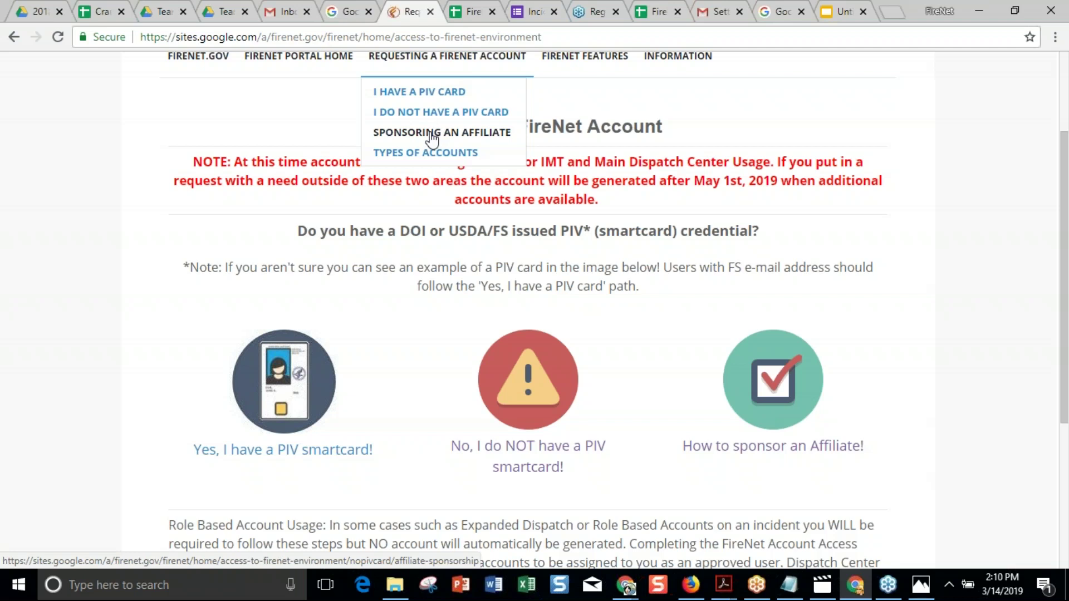
pyautogui.click(433, 136)
pyautogui.scroll(-4, 445, 278)
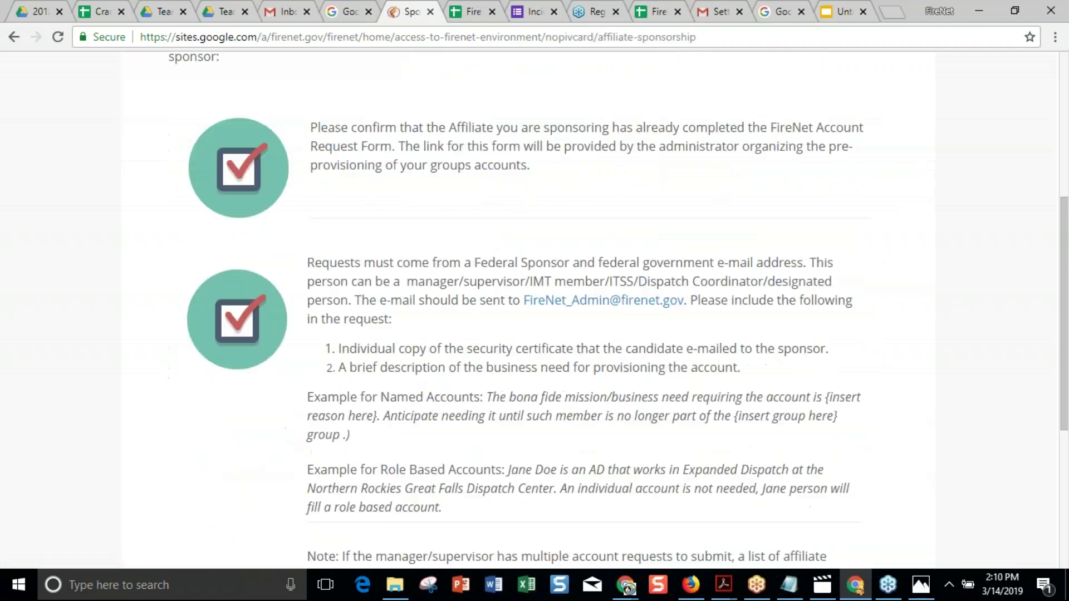
pyautogui.scroll(-5, 534, 312)
pyautogui.scroll(7, 534, 312)
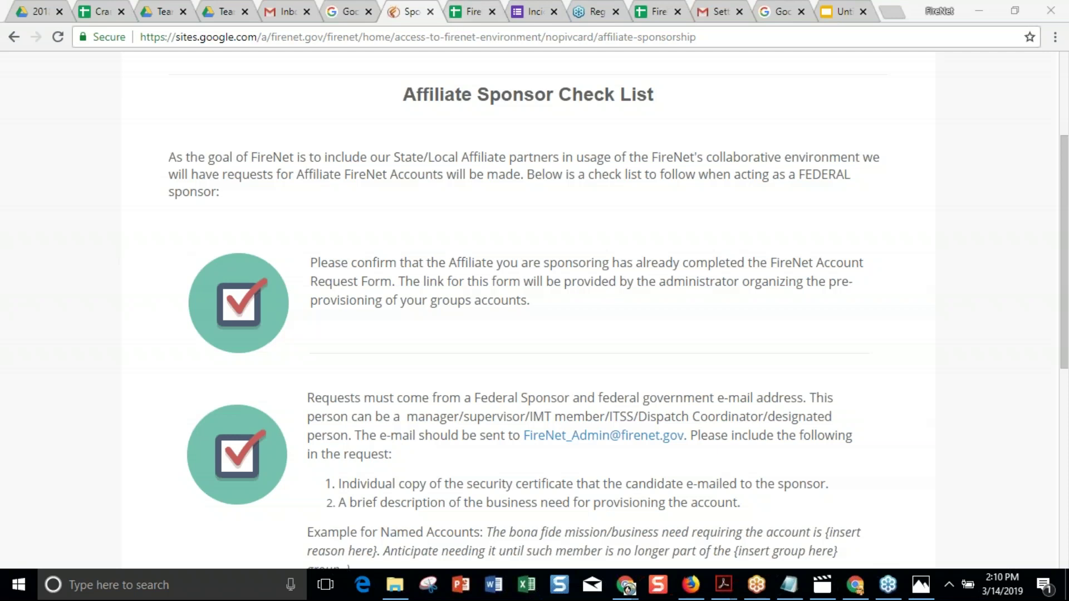
# Switch to the Team Drives window, open My Drive, and view the account request form folder's details.
pyautogui.click(221, 17)
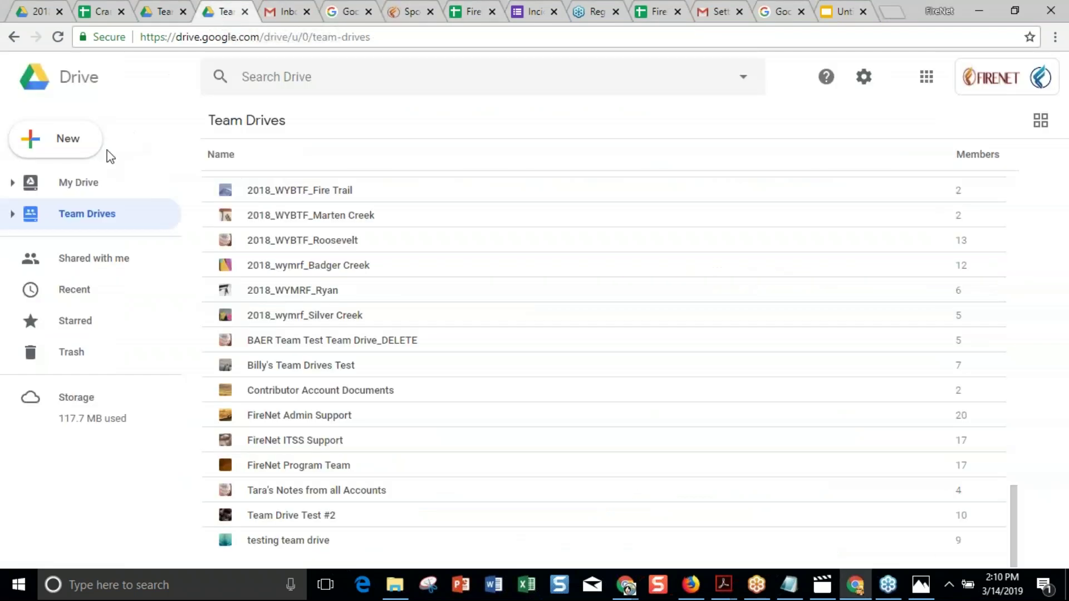
pyautogui.click(80, 190)
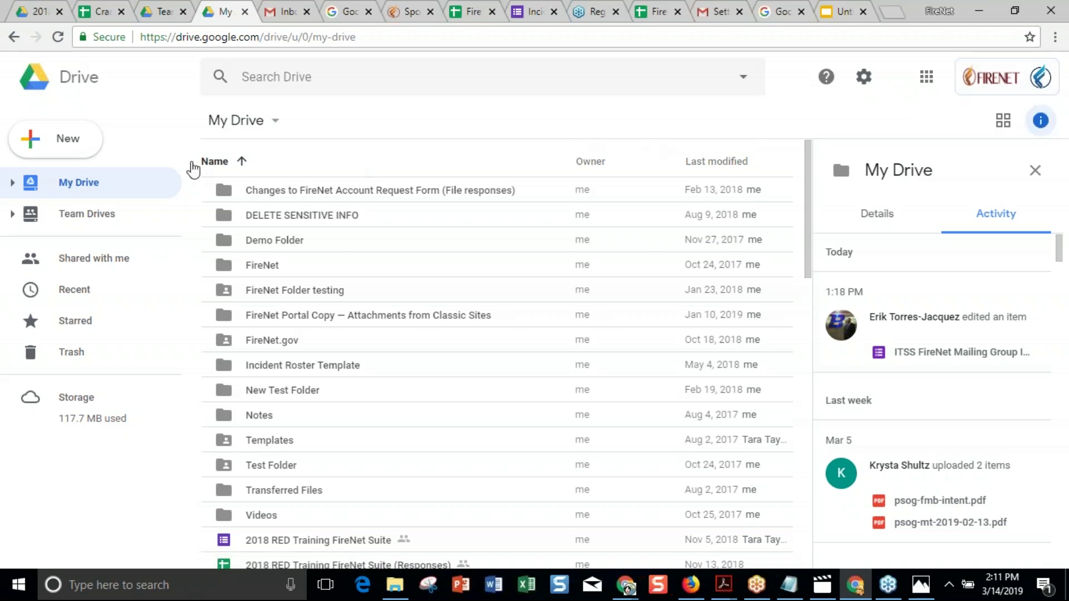
pyautogui.click(225, 193)
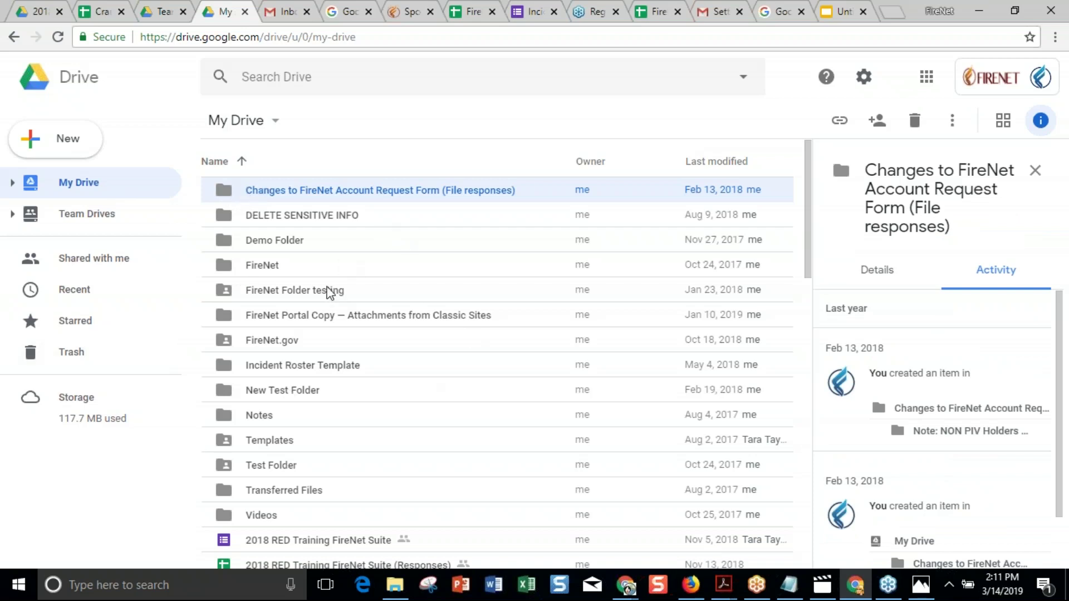
# Flip between My Drive and Team Drives, then bring the Gmail inbox window to the front.
pyautogui.click(82, 218)
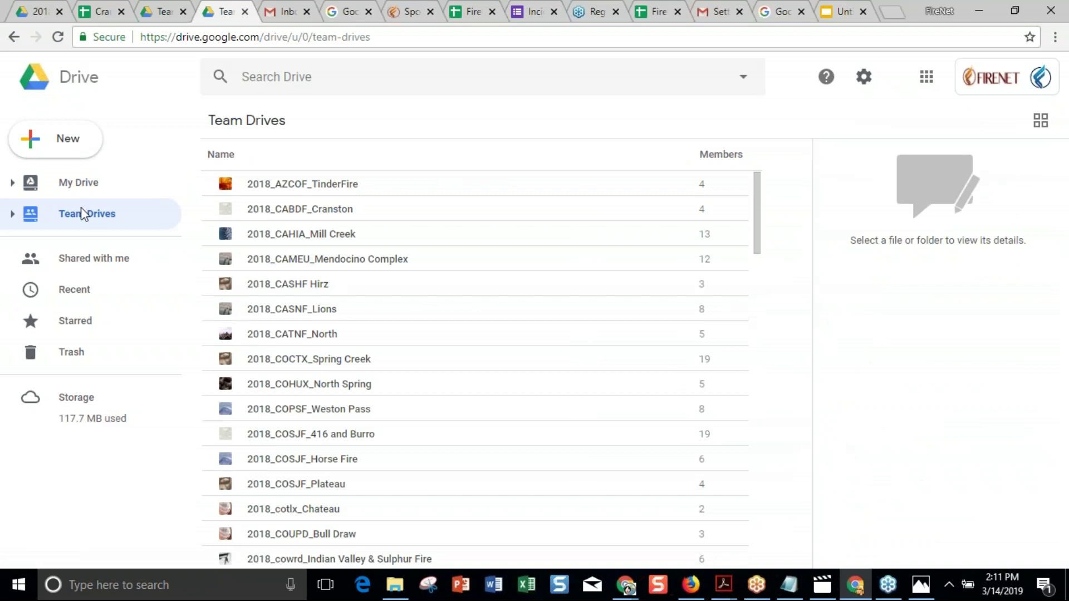
pyautogui.click(71, 187)
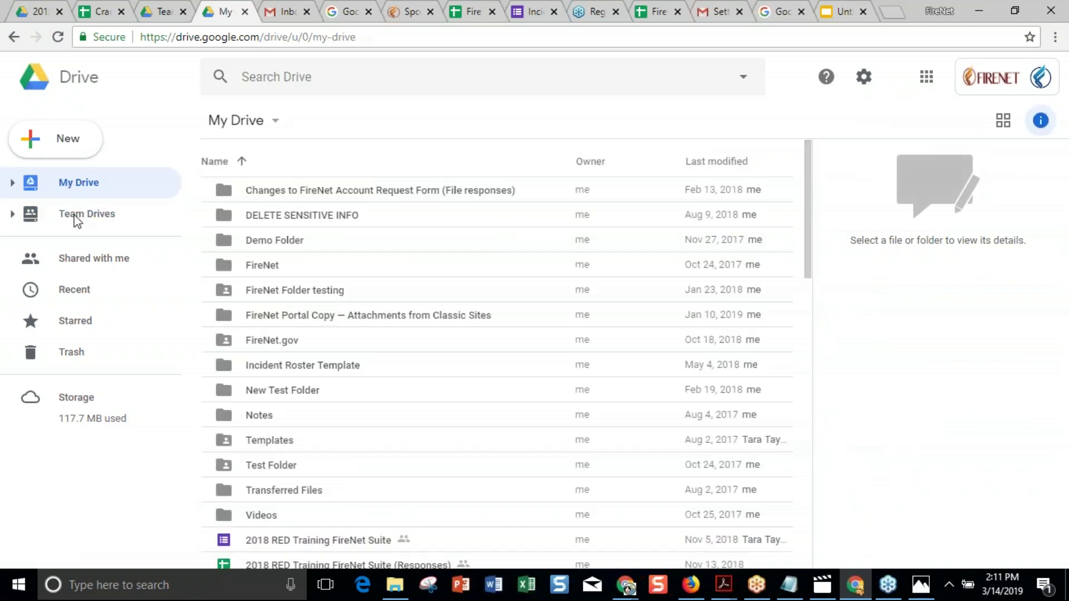
pyautogui.click(72, 213)
pyautogui.click(74, 186)
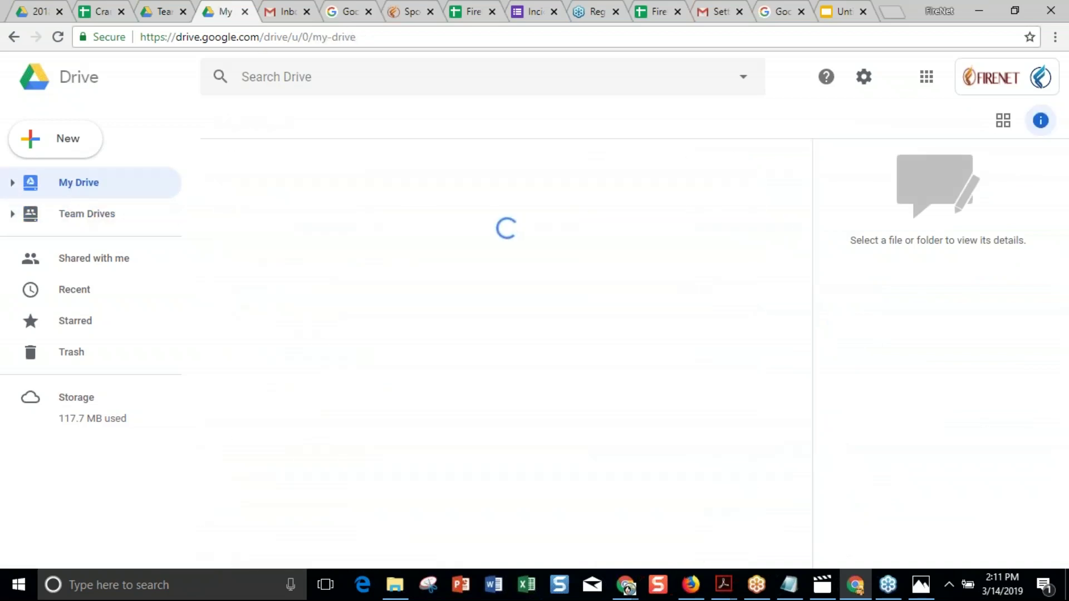
pyautogui.click(77, 213)
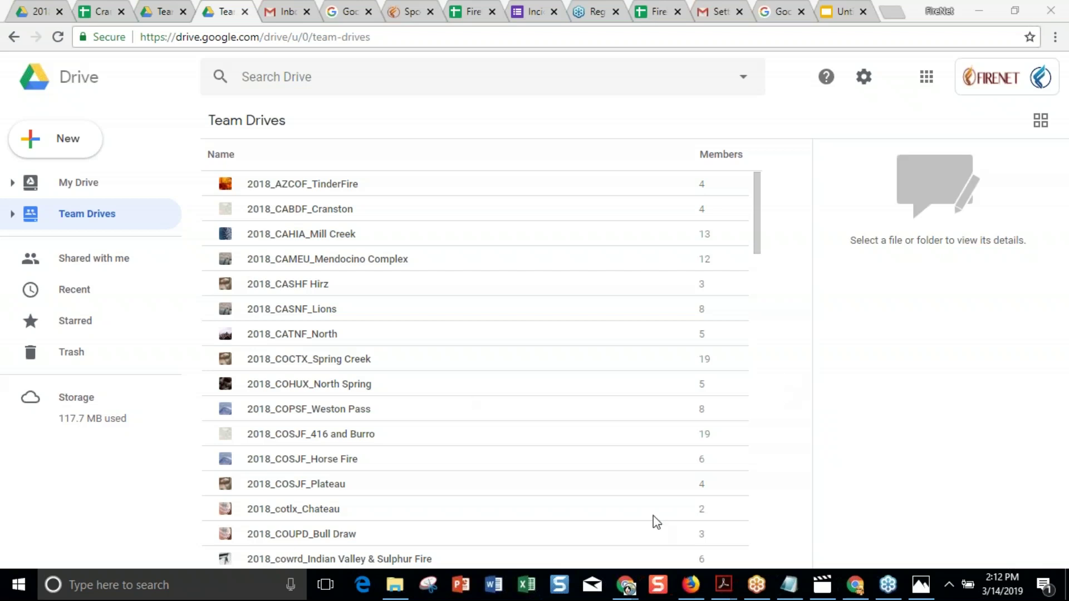
pyautogui.moveTo(628, 591)
pyautogui.click(541, 520)
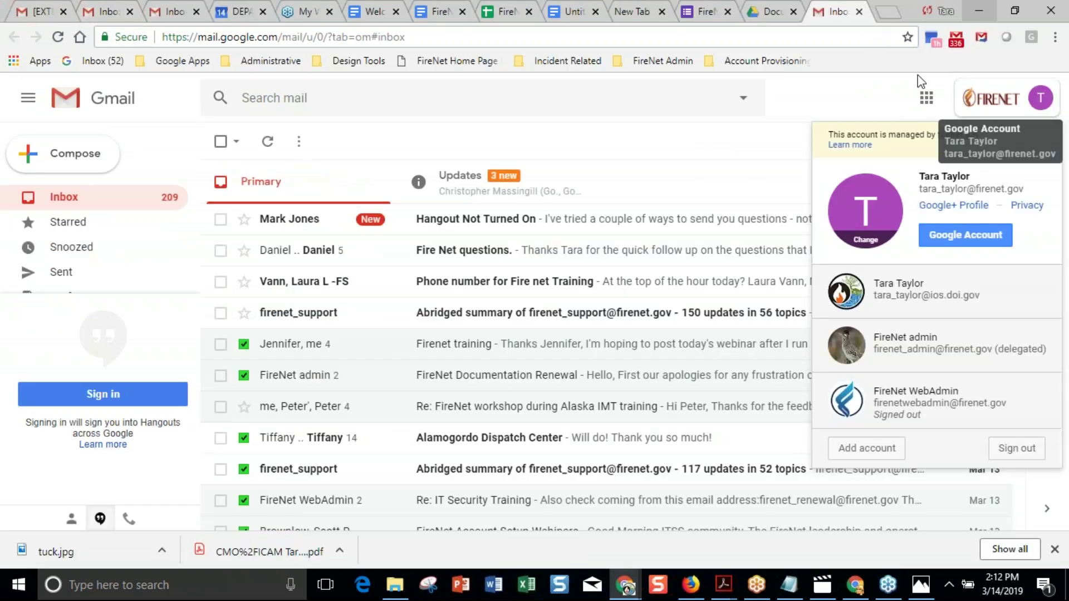
# Open Drive from Gmail's apps grid and scroll Team Drives from Billy's Team Drives Test to WFAQRP-Common.
pyautogui.click(925, 99)
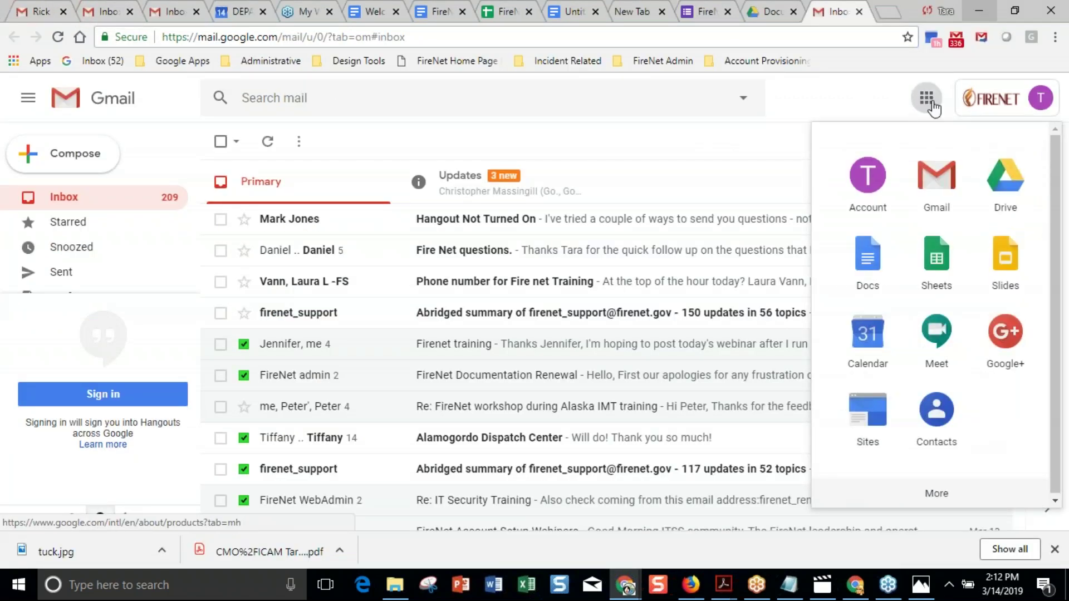
pyautogui.click(1005, 181)
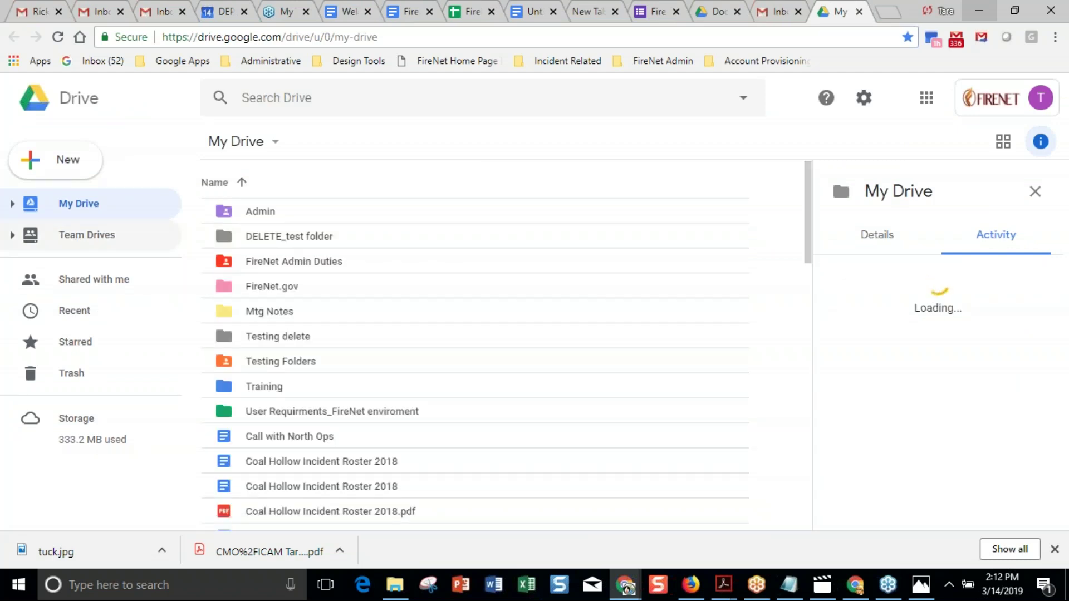
pyautogui.click(87, 235)
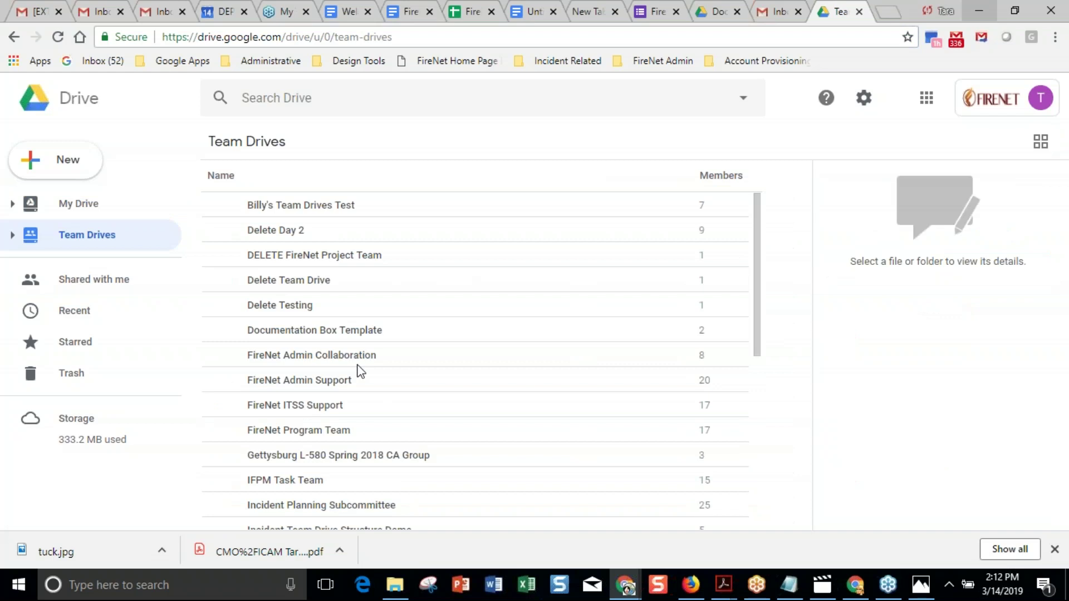
pyautogui.scroll(-7, 361, 372)
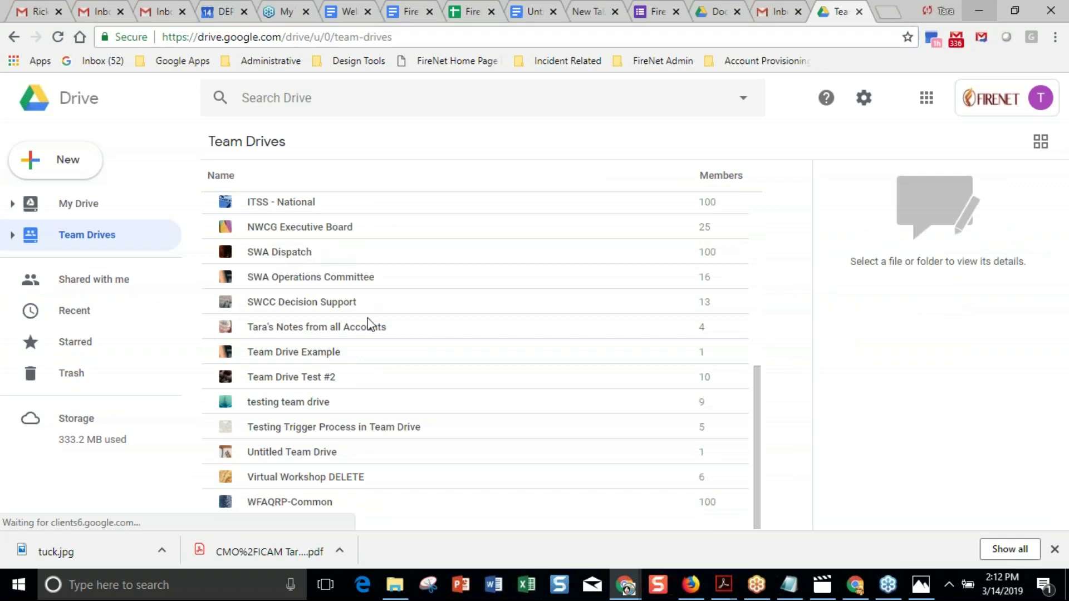
pyautogui.scroll(7, 368, 323)
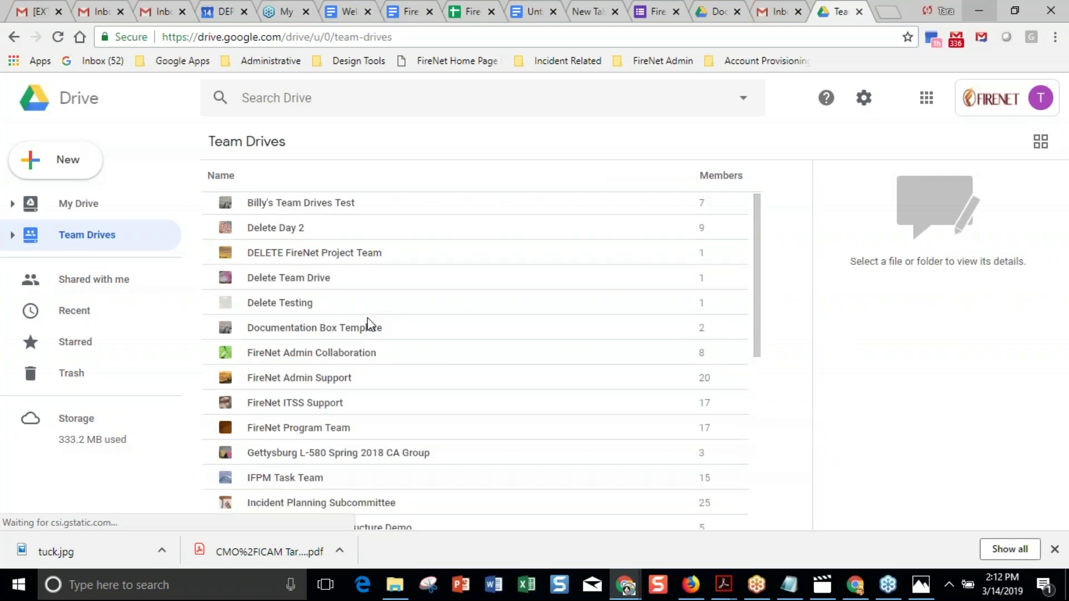
pyautogui.scroll(-5, 368, 323)
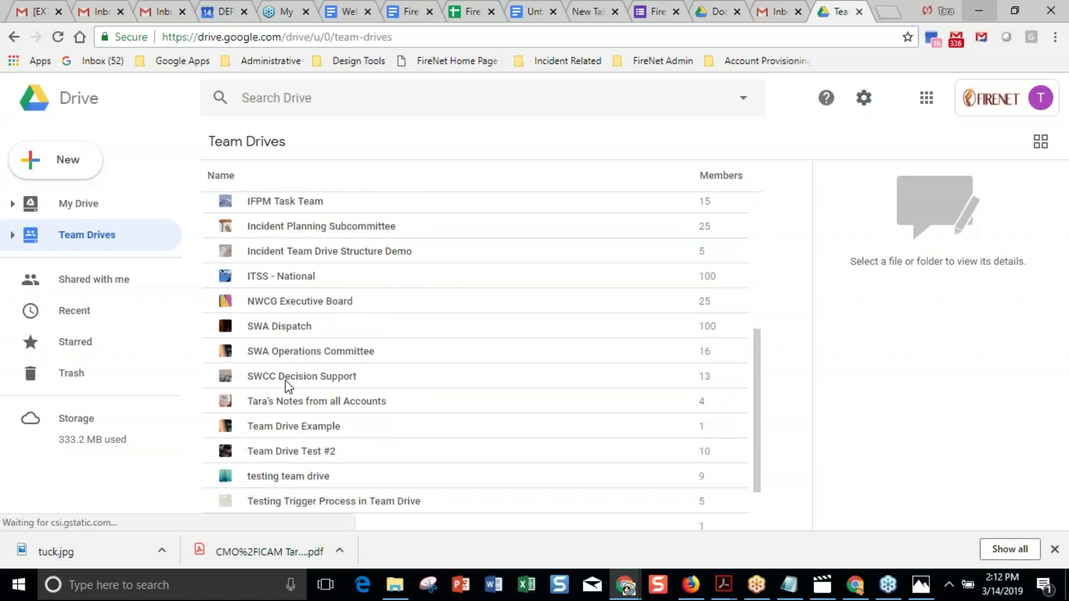
pyautogui.scroll(-2, 287, 384)
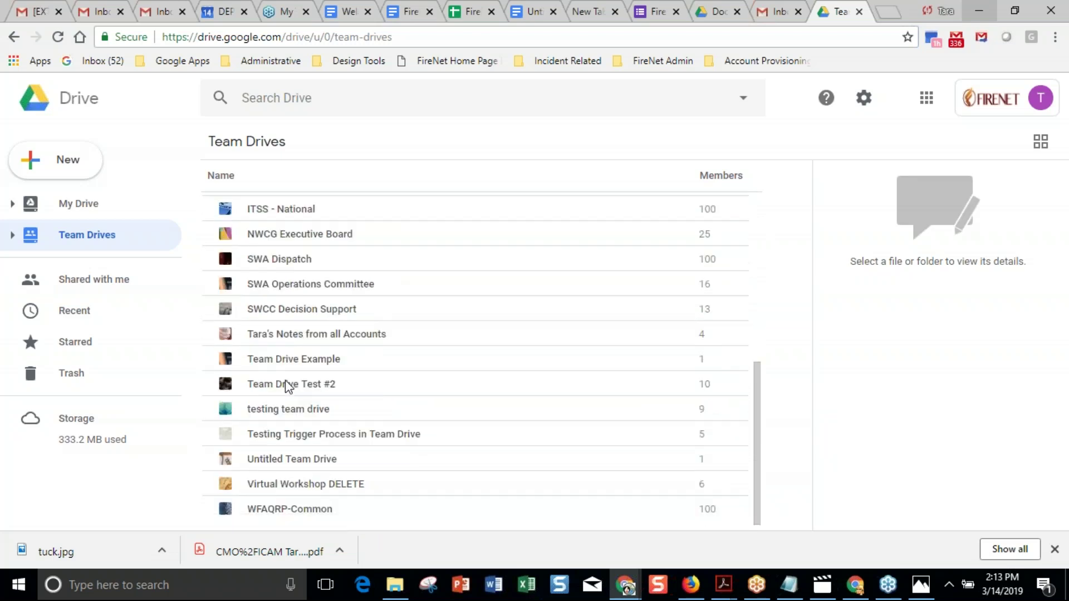
pyautogui.scroll(-1, 288, 381)
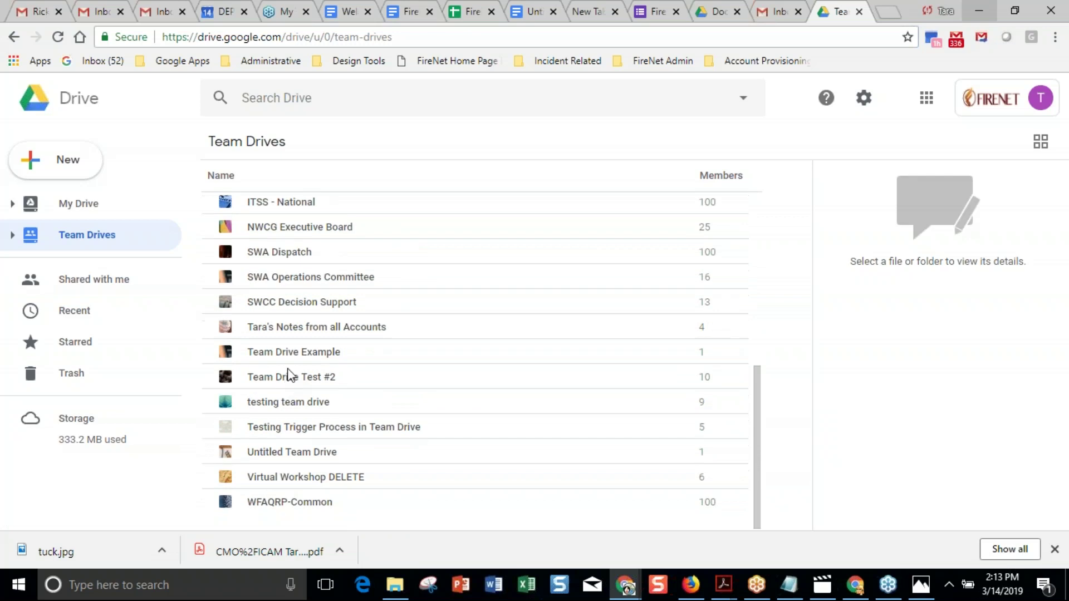
# Review SWA Operations Committee and SWCC Decision Support activity, then show My Drive's Admin, FireNet.gov and Training folders.
pyautogui.click(288, 289)
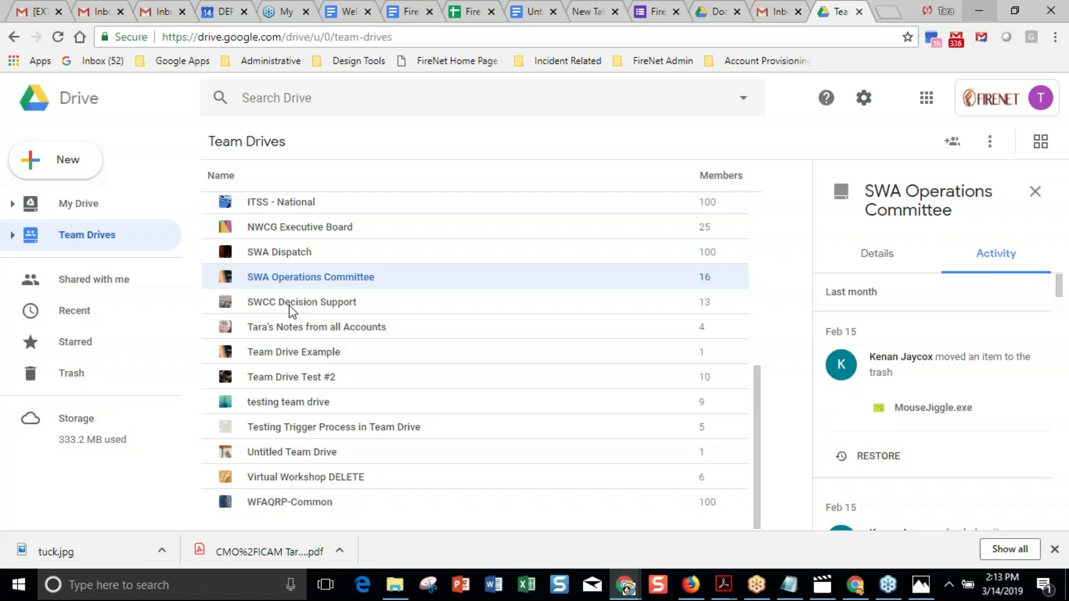
pyautogui.click(289, 306)
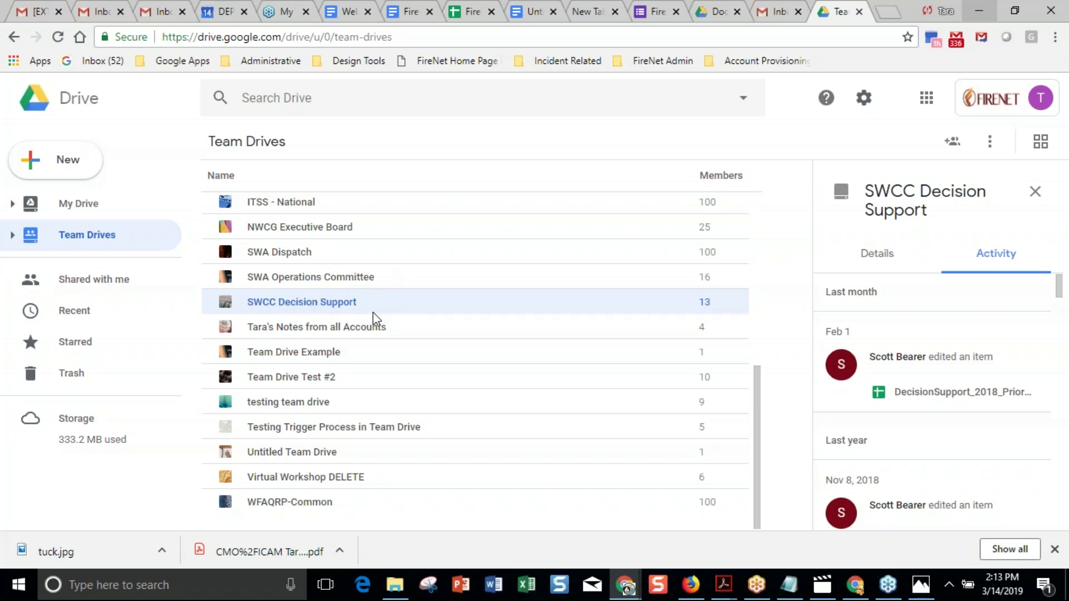
pyautogui.scroll(6, 508, 377)
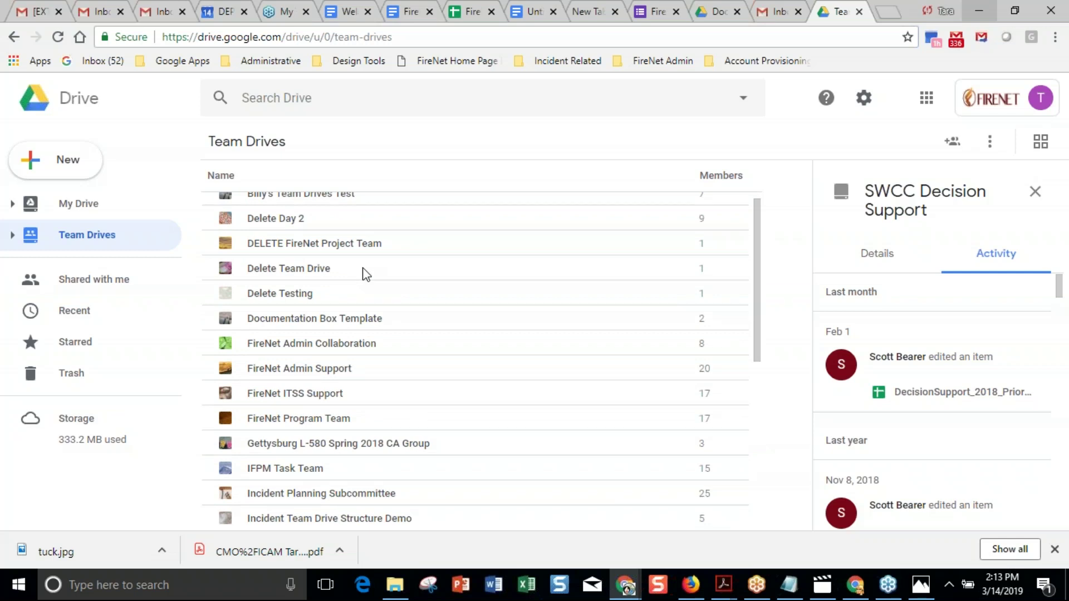
pyautogui.scroll(1, 365, 274)
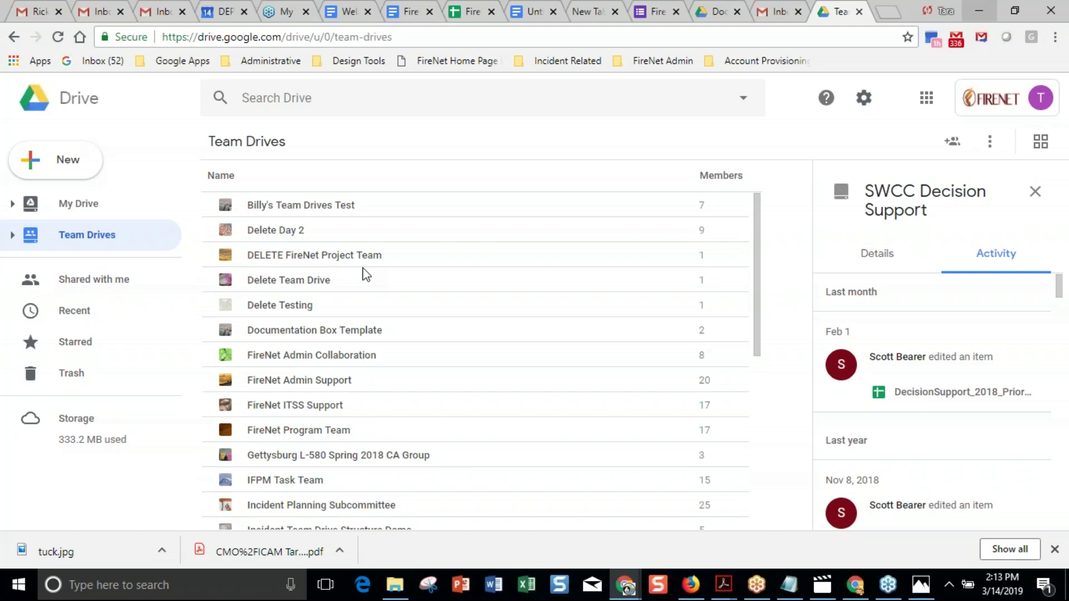
pyautogui.scroll(-6, 366, 274)
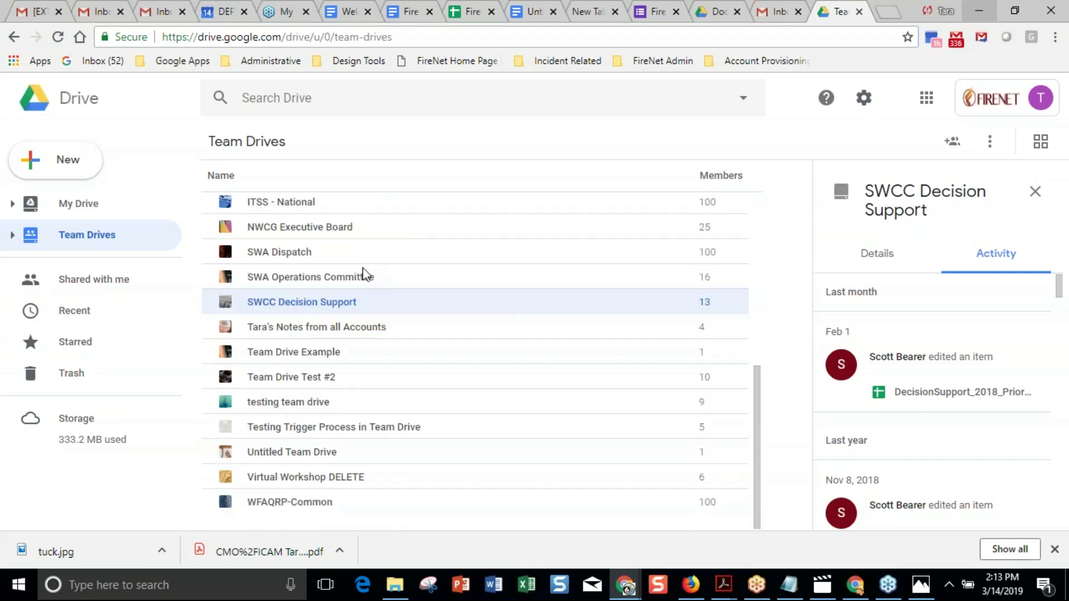
pyautogui.scroll(6, 366, 274)
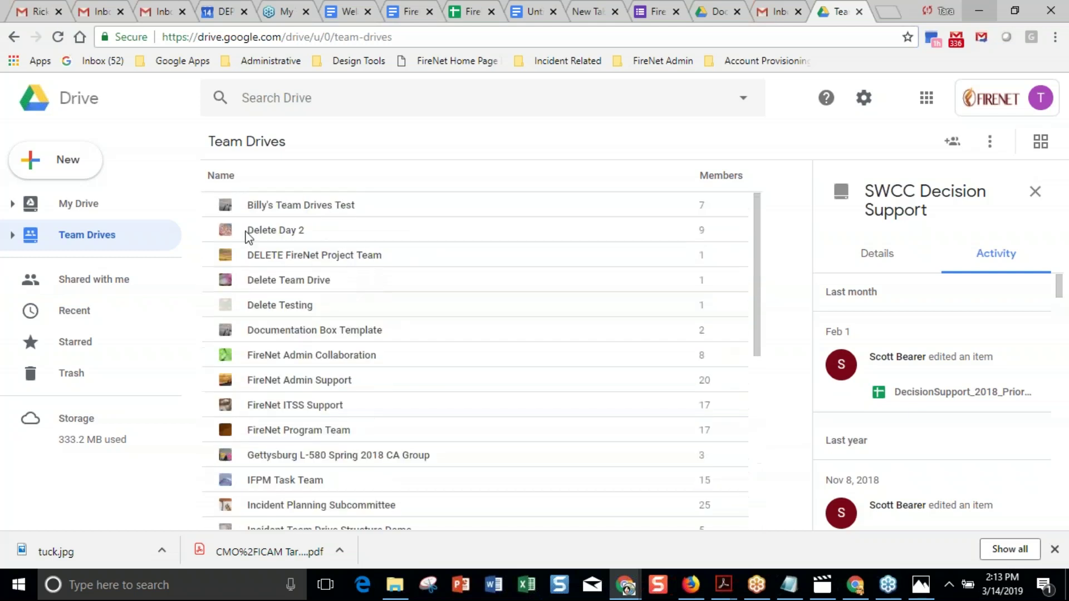
pyautogui.click(84, 204)
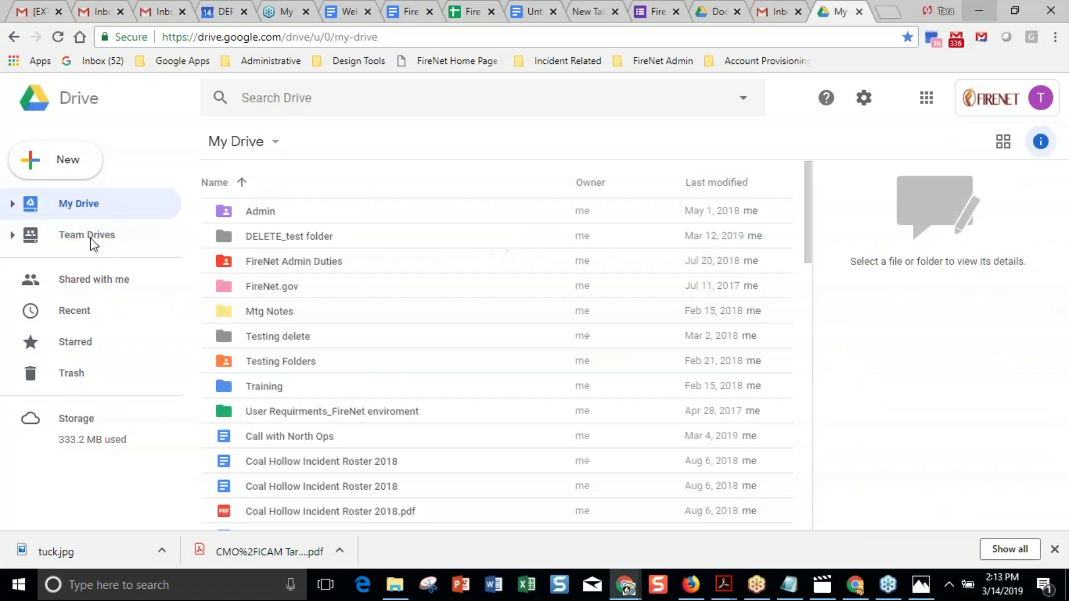
# Reopen Team Drives, then switch to the window listing 2018_AZCOF_TinderFire and 2018_CABDF_Cranston.
pyautogui.click(86, 235)
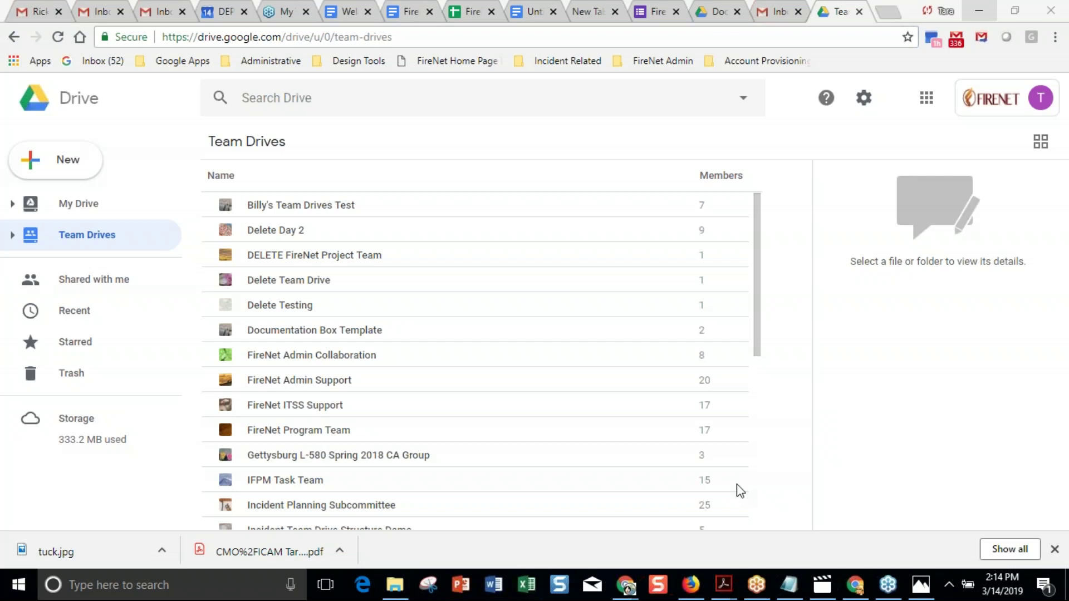
pyautogui.click(856, 590)
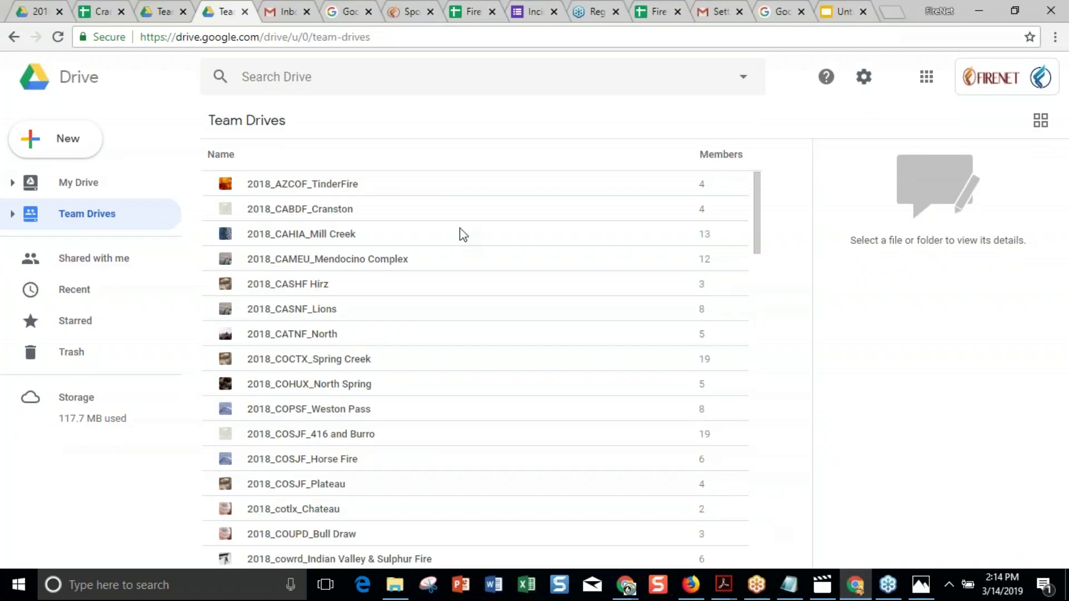
# Go to FIRENET PORTAL HOME from the Sites nav bar and browse its Upcoming Webinars section.
pyautogui.click(409, 12)
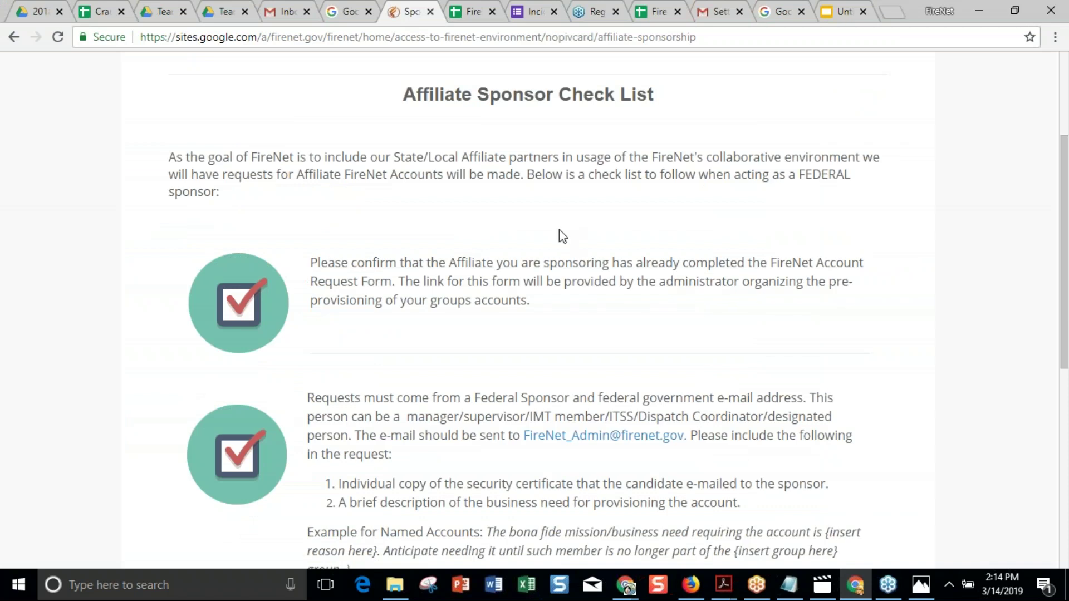
pyautogui.scroll(3, 559, 229)
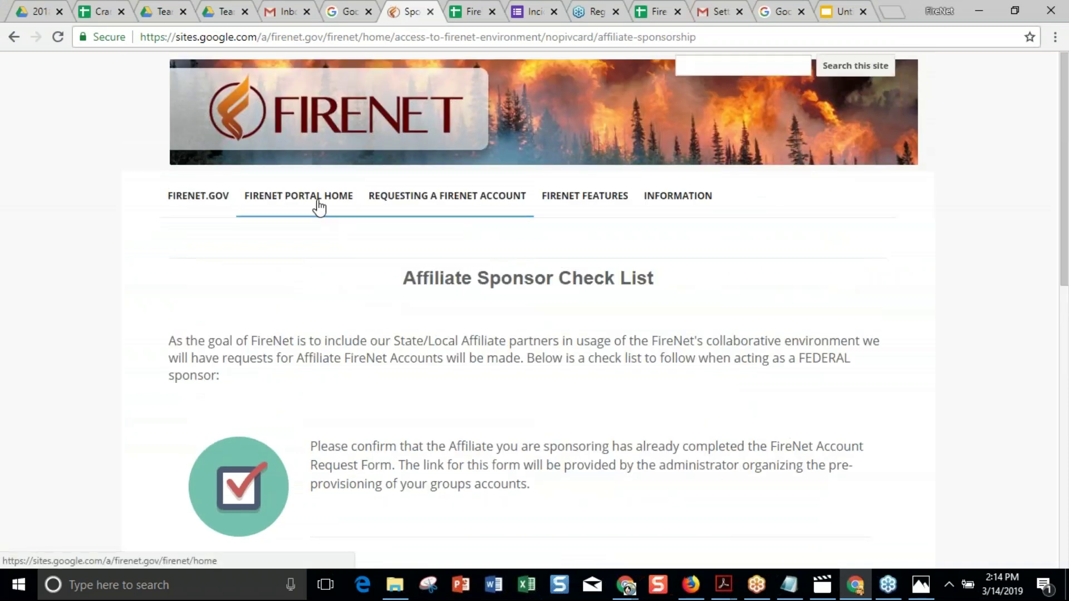
pyautogui.moveTo(423, 198)
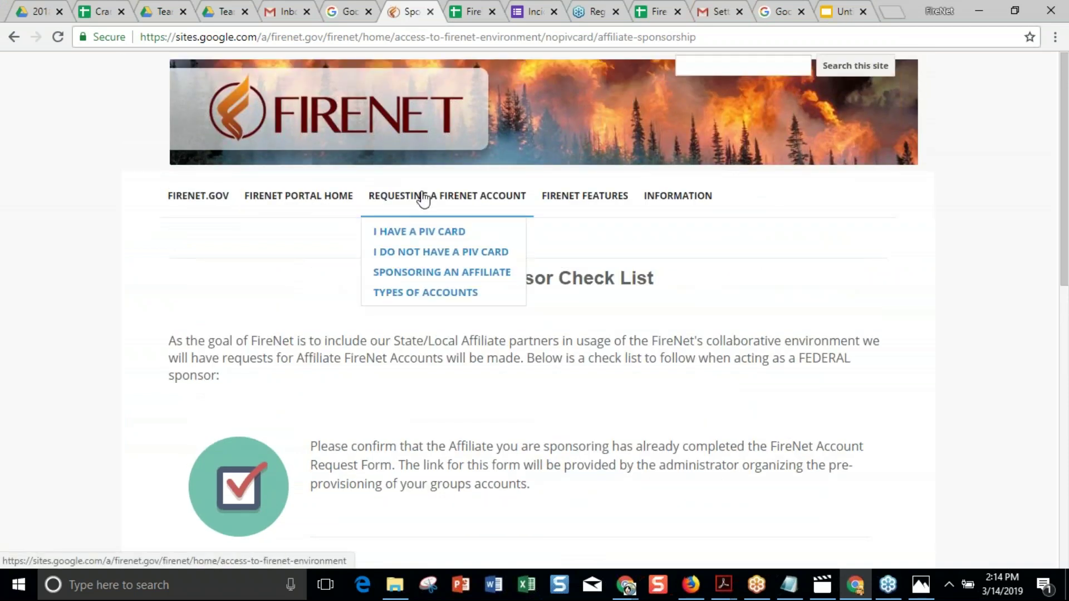
pyautogui.click(312, 202)
pyautogui.scroll(-9, 600, 351)
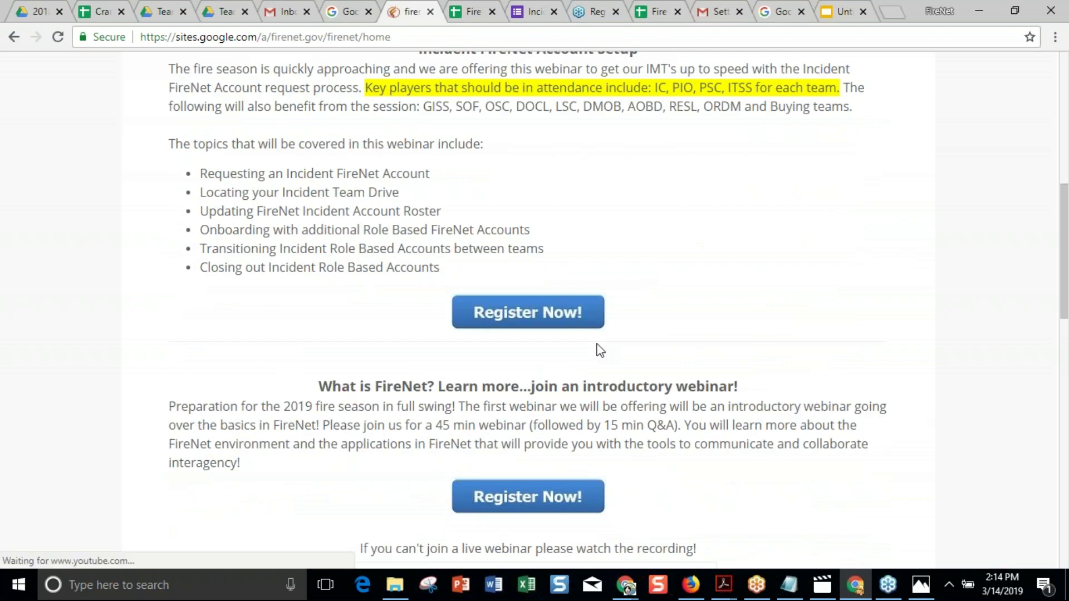
pyautogui.scroll(9, 600, 350)
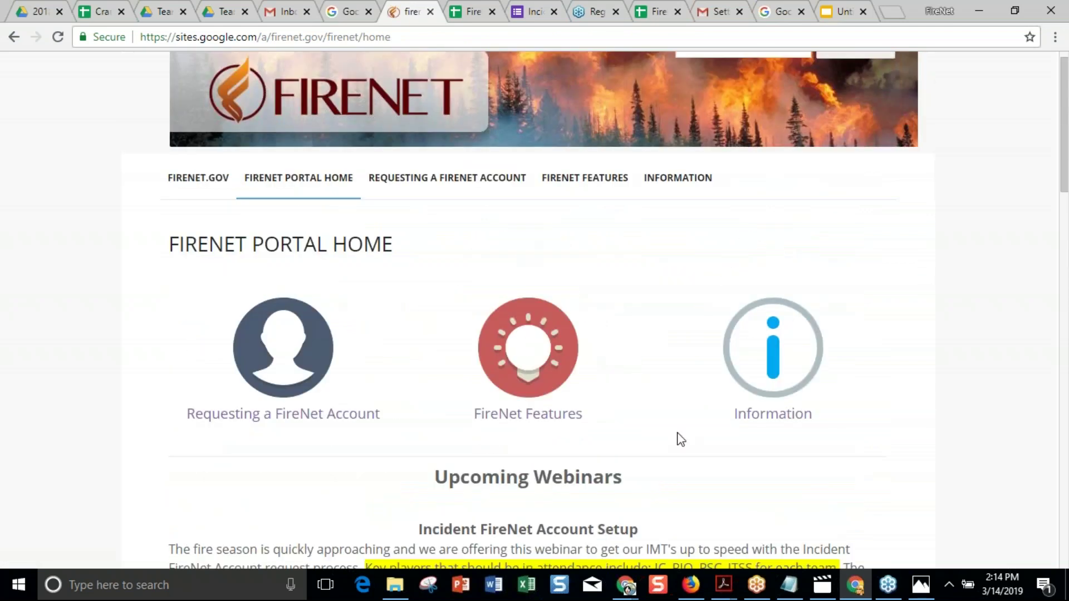
pyautogui.scroll(-2, 908, 435)
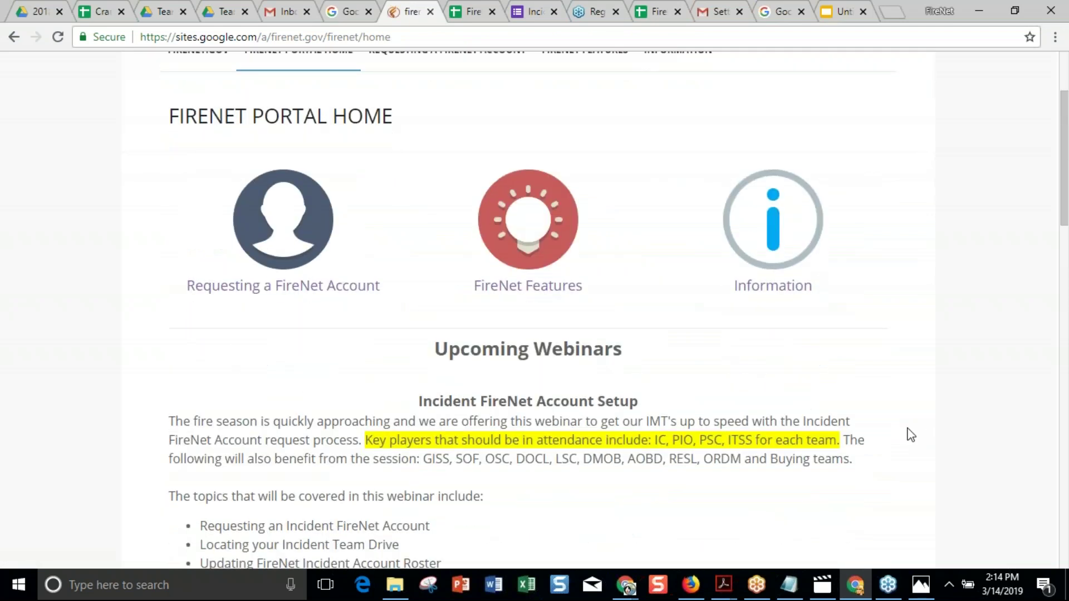
pyautogui.scroll(-10, 911, 434)
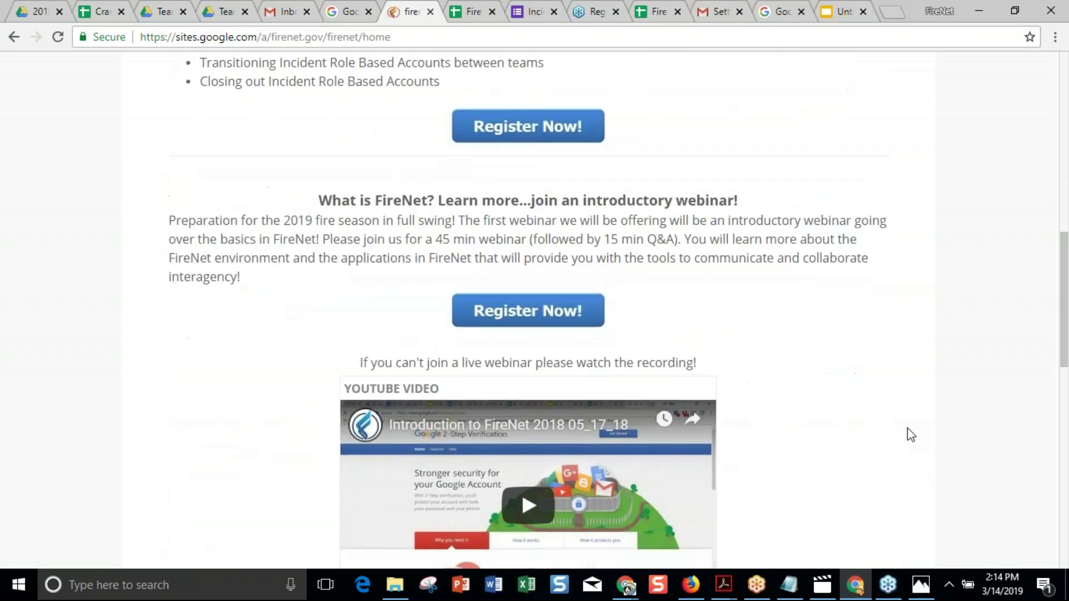
pyautogui.scroll(10, 910, 435)
pyautogui.scroll(-1, 911, 434)
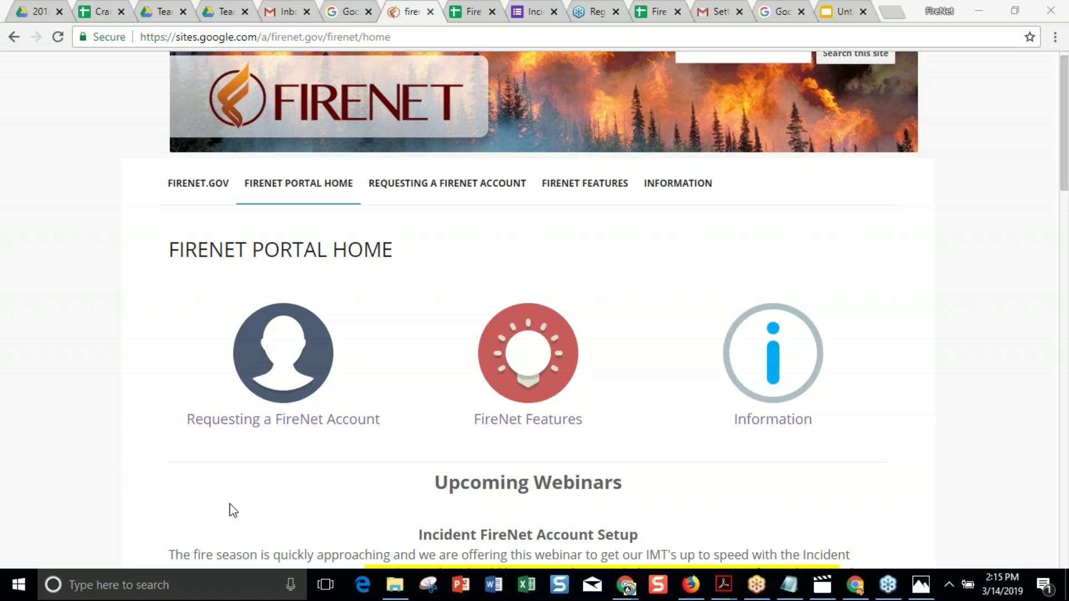
# Bring up the Team Drives list in the other Google Drive window.
pyautogui.click(165, 14)
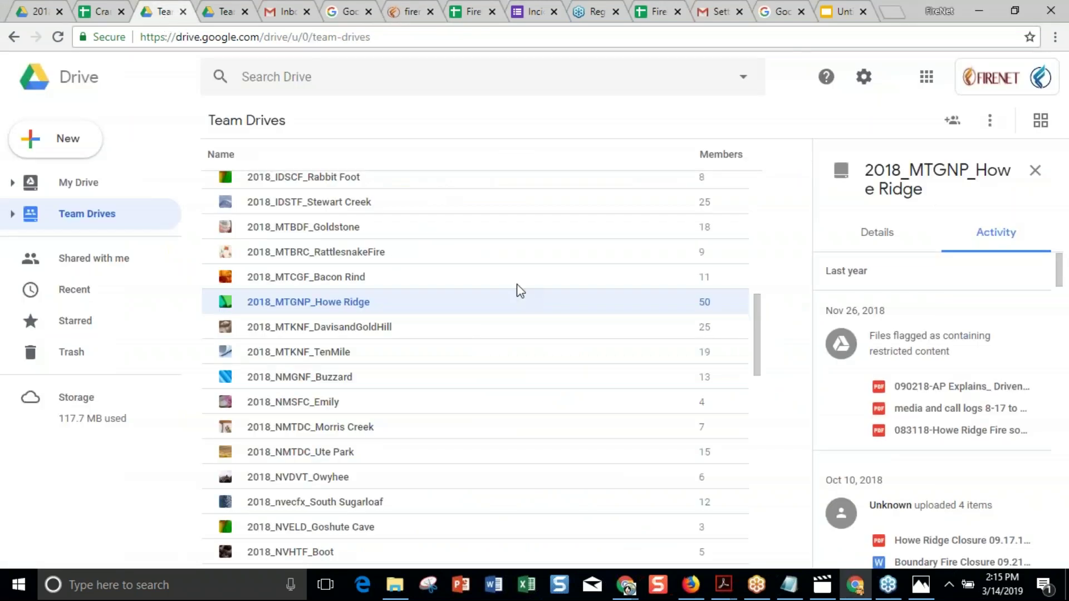
pyautogui.scroll(10, 518, 289)
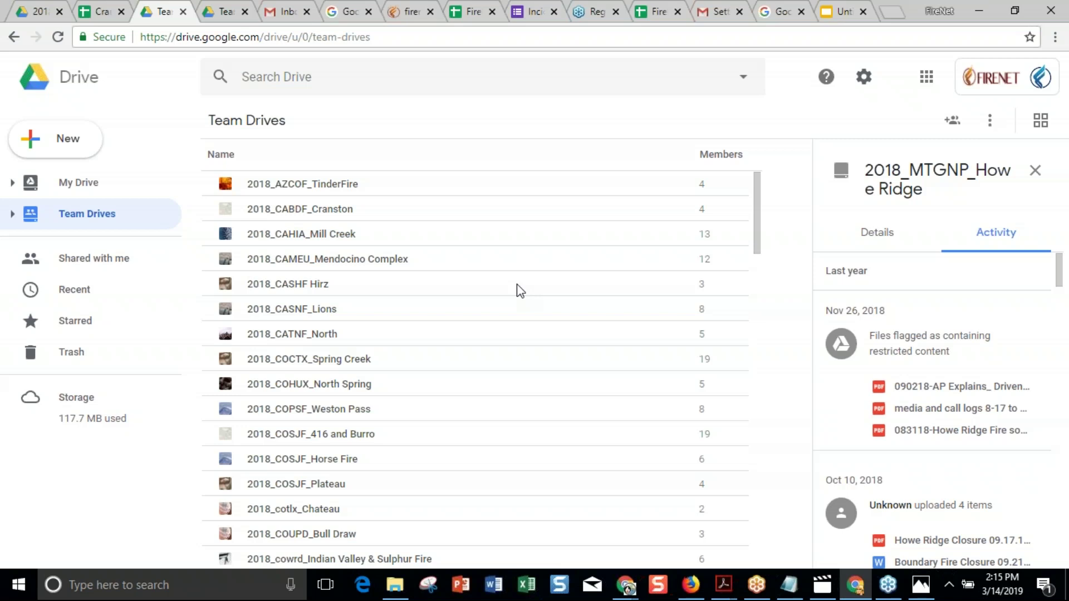
pyautogui.moveTo(625, 589)
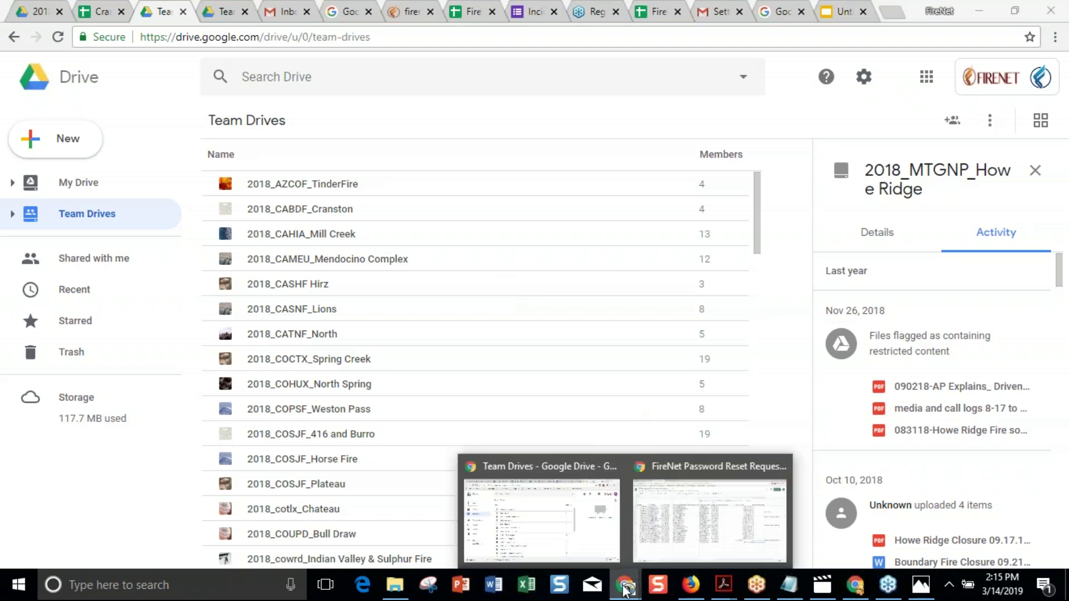
pyautogui.click(547, 523)
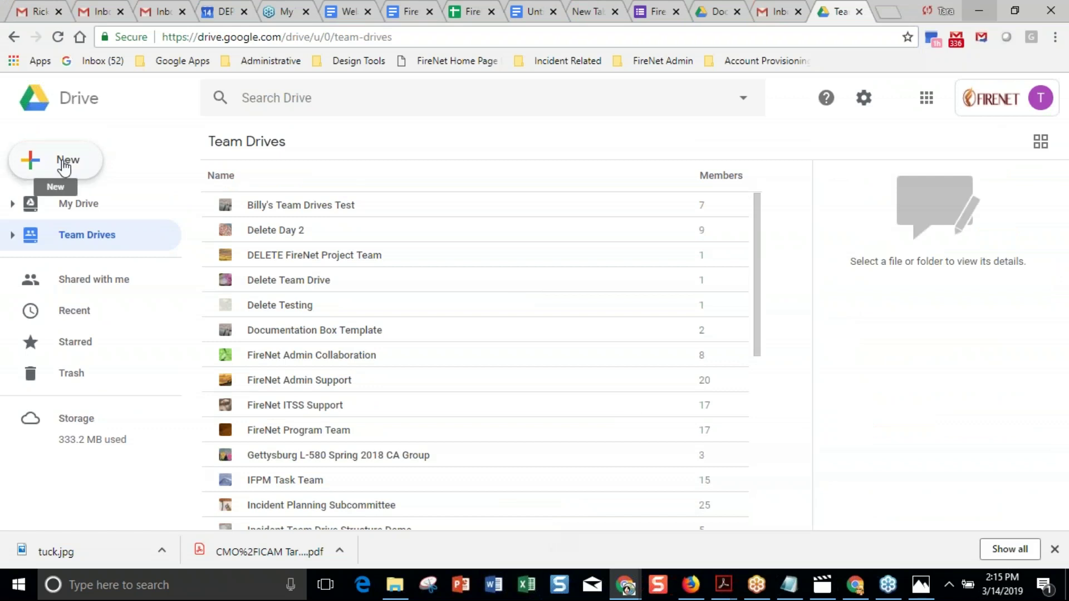
# Create a team drive named 'Southwest IMT 4' and bring up its Add members form.
pyautogui.click(82, 177)
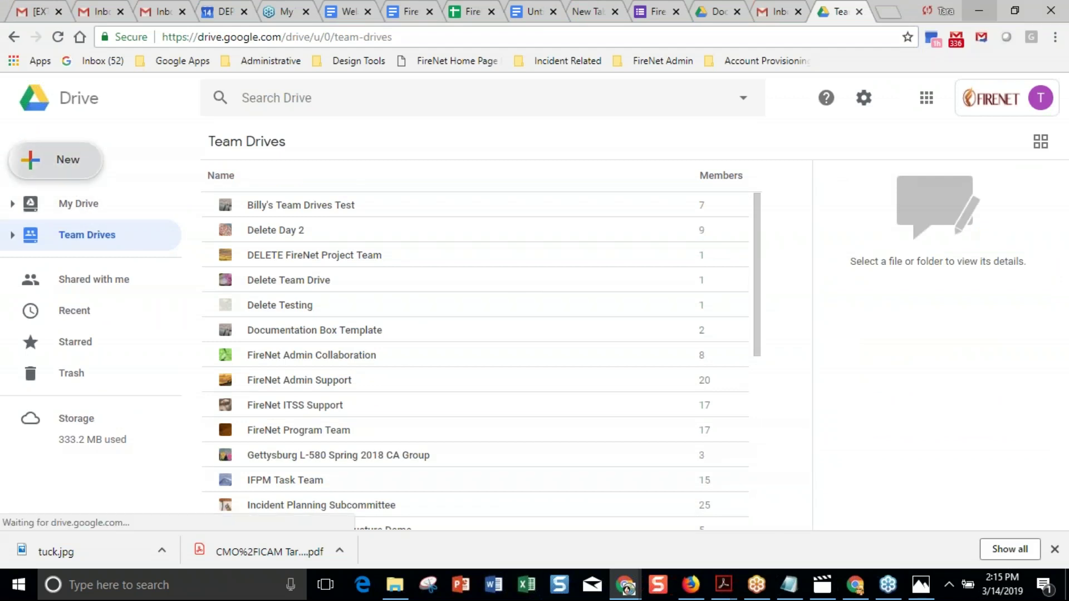
pyautogui.write('South')
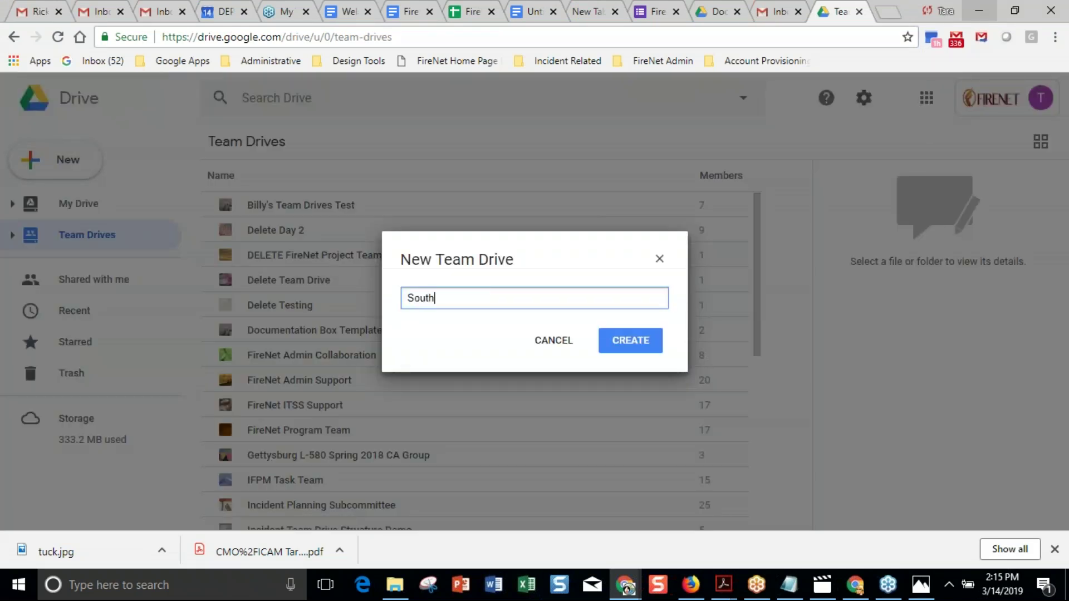
pyautogui.write('west IMT 4')
pyautogui.click(628, 349)
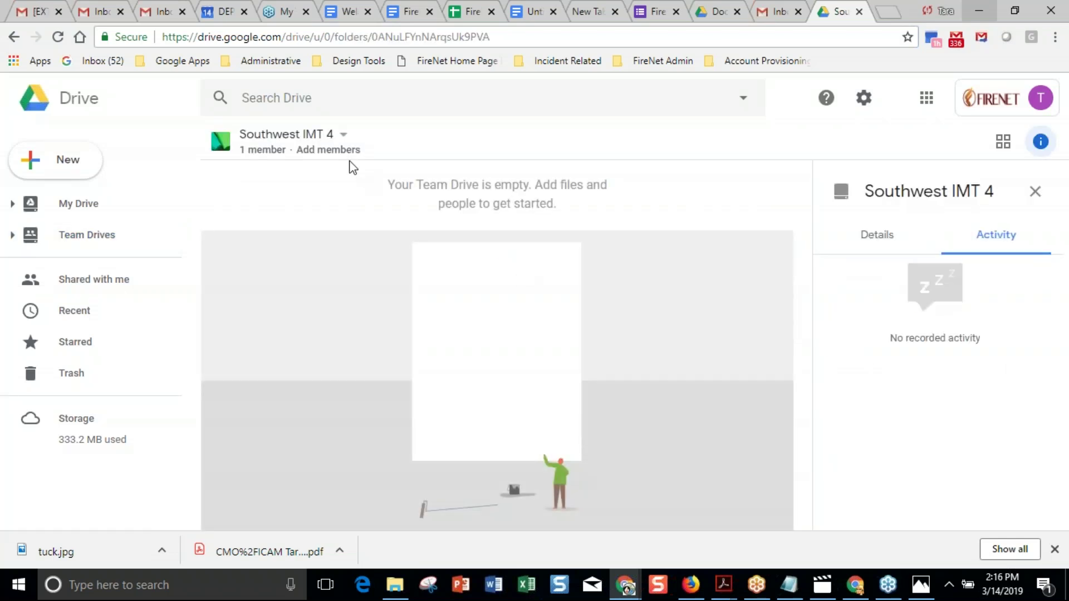
pyautogui.click(336, 150)
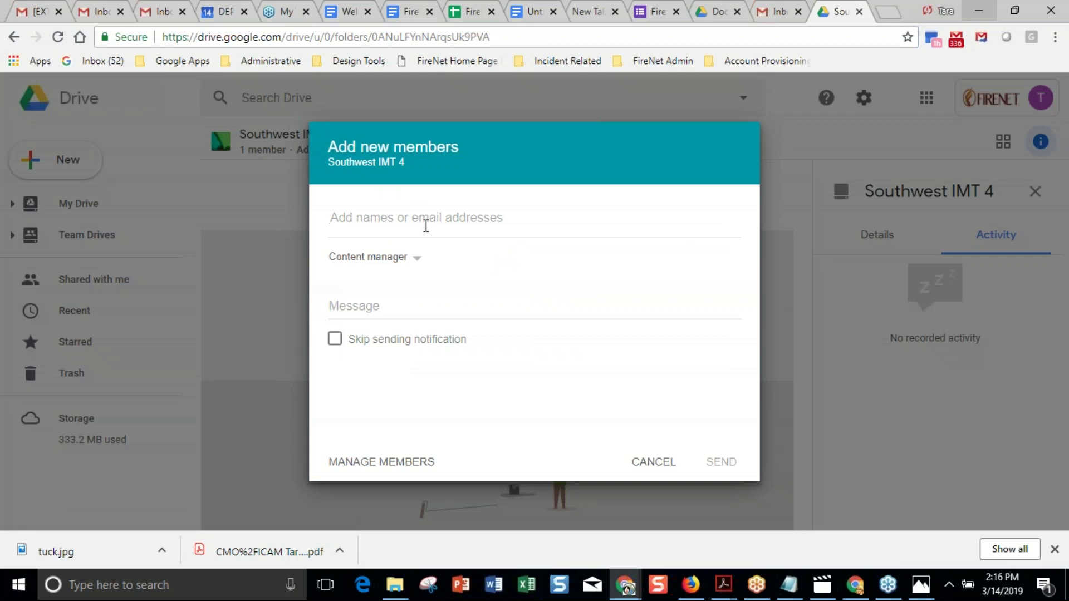
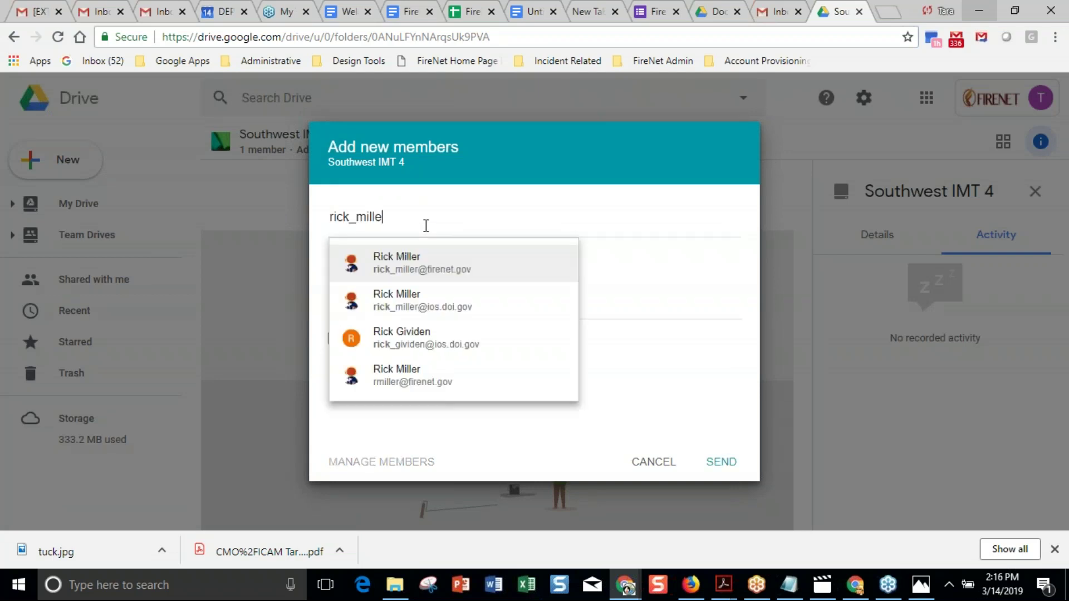
# Add two suggested contacts as member chips in the add-members form.
pyautogui.click(434, 270)
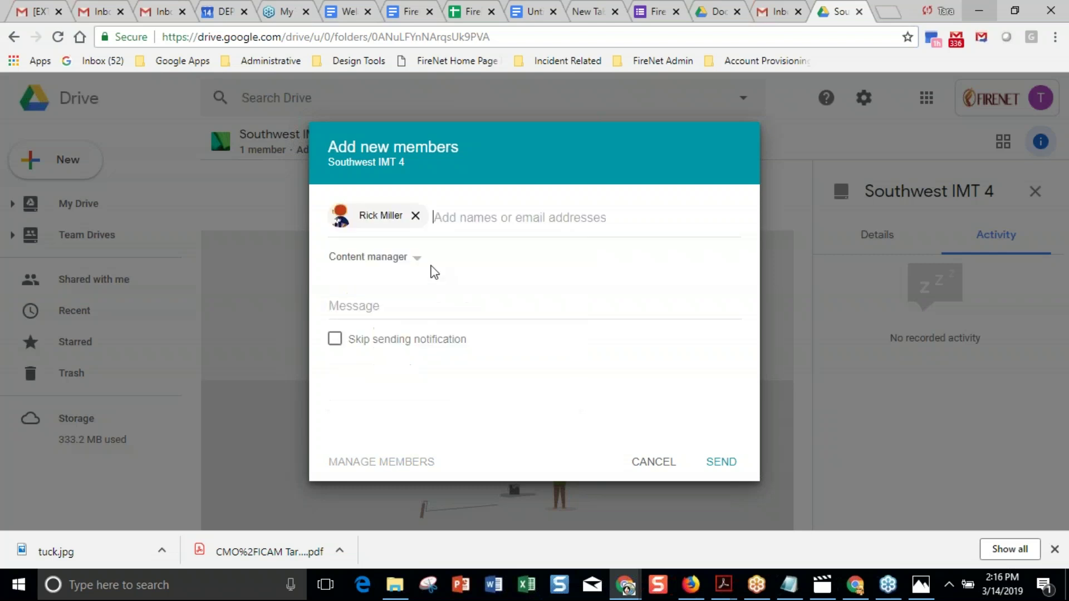
pyautogui.write('christopher_')
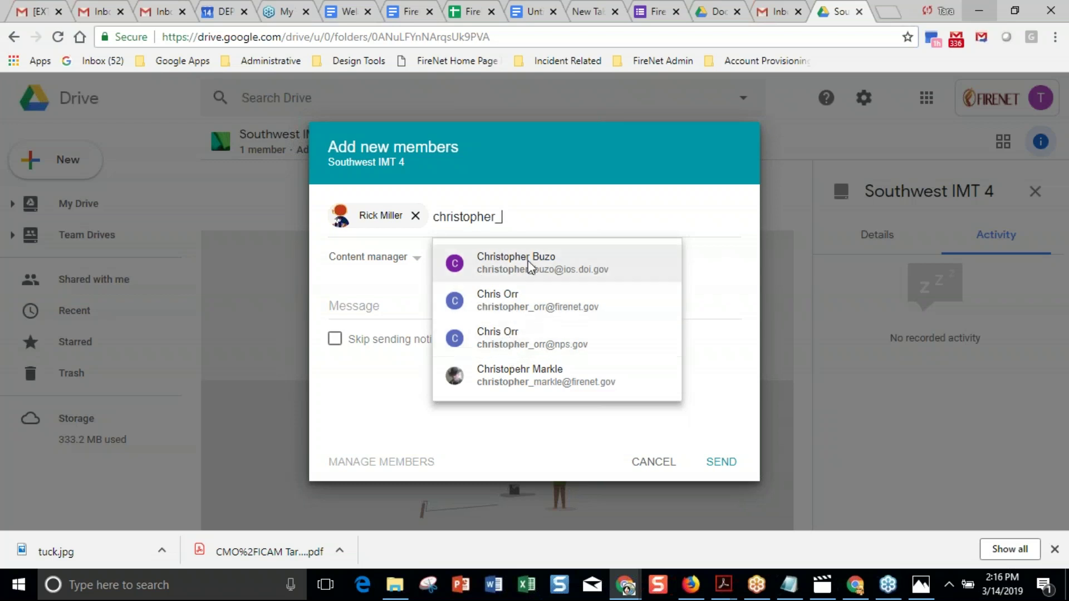
pyautogui.click(527, 279)
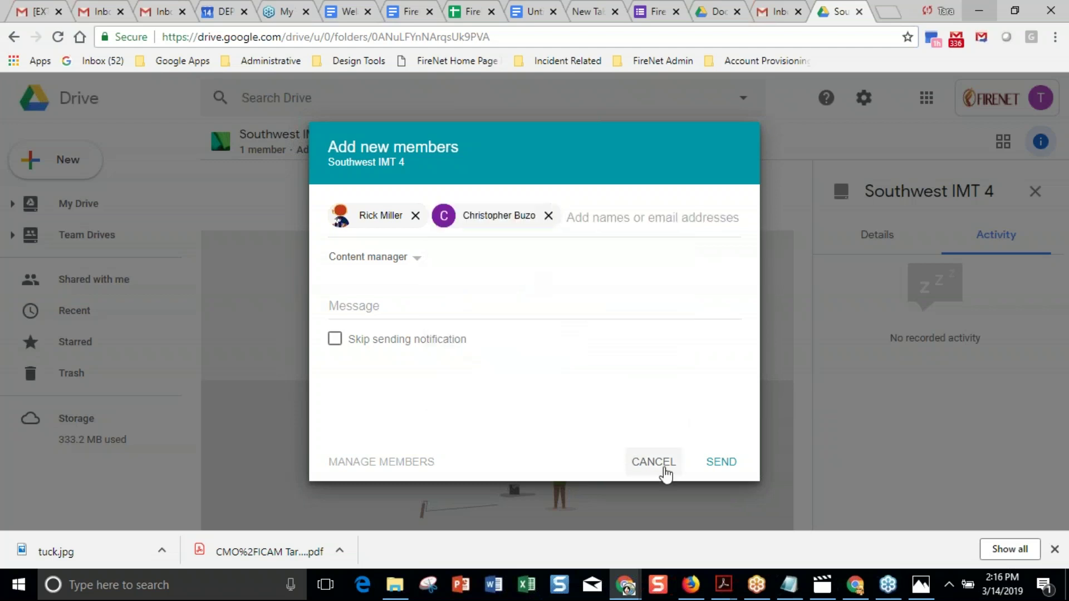
# Leave the role at Content manager and cancel without sending invitations.
pyautogui.click(417, 266)
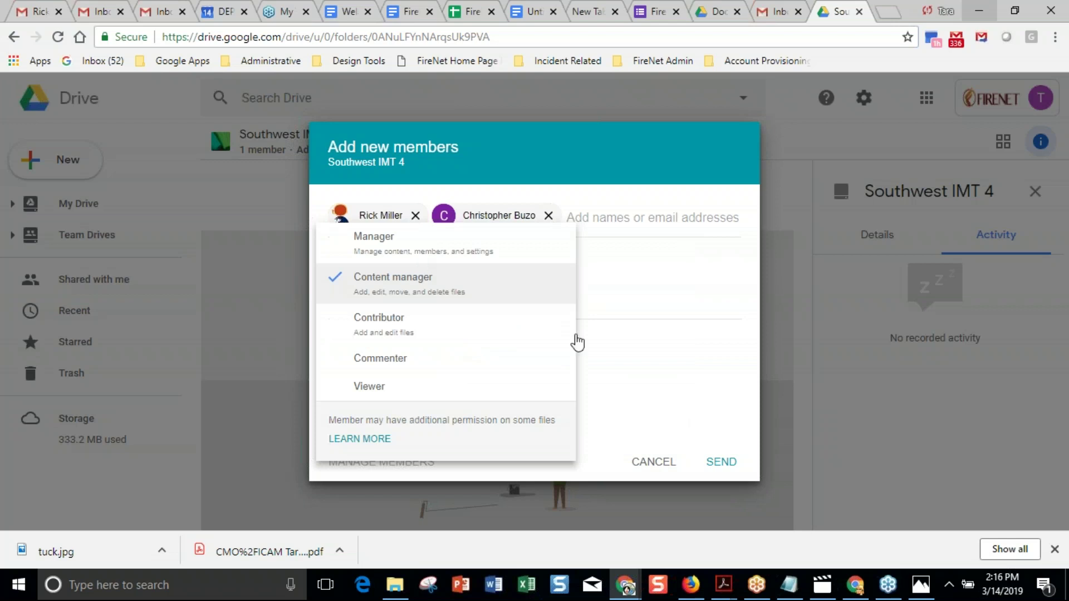
pyautogui.click(626, 384)
pyautogui.click(654, 463)
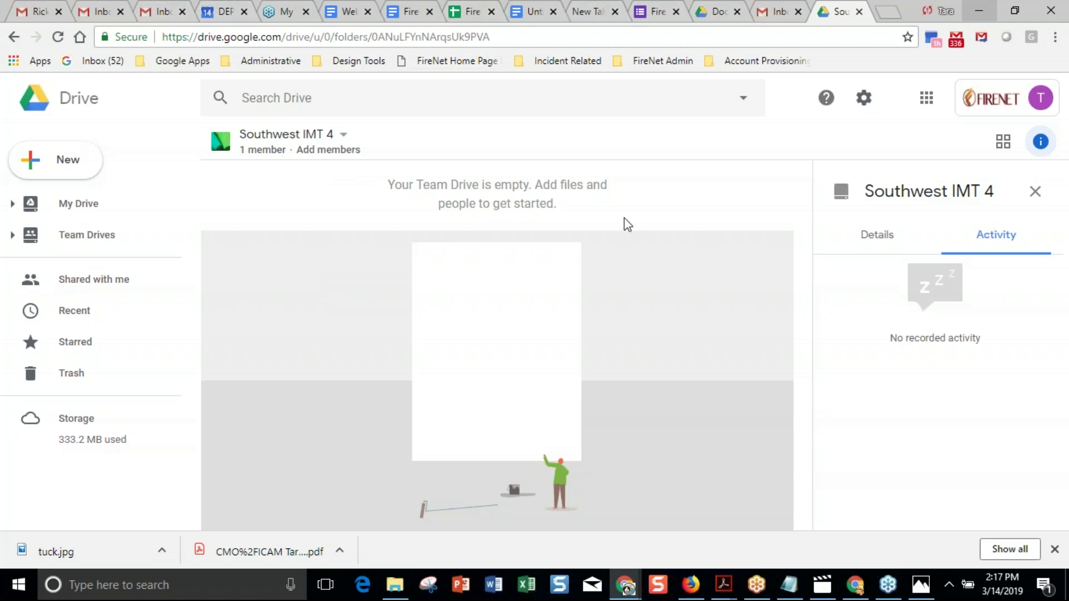
# Reach the Contributor Account page through Requesting a FireNet Account > Types of Accounts, then return to the tracker.
pyautogui.click(845, 594)
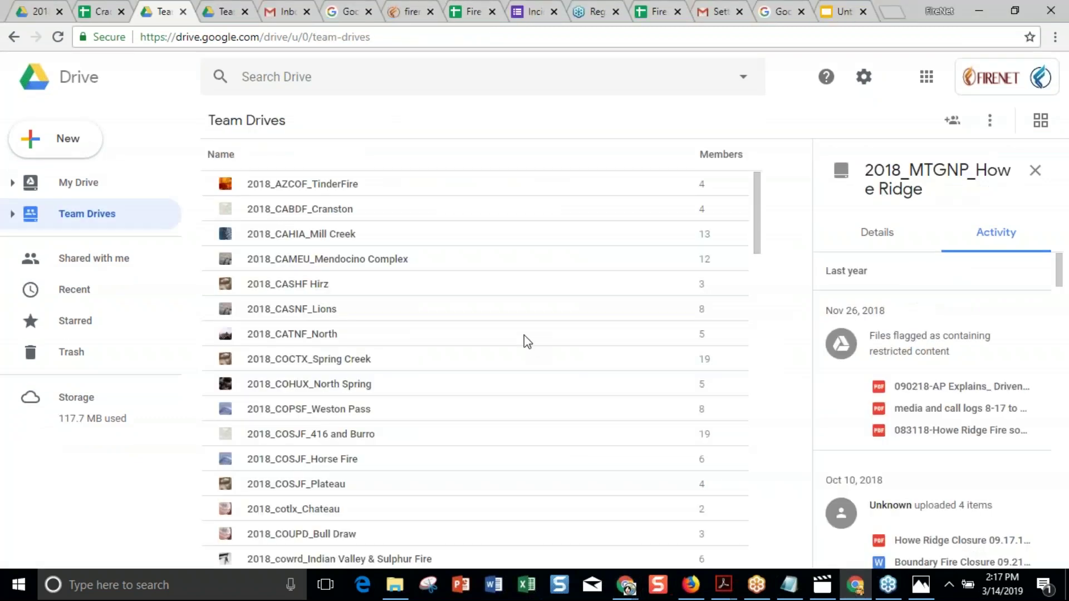
pyautogui.click(395, 11)
pyautogui.moveTo(437, 186)
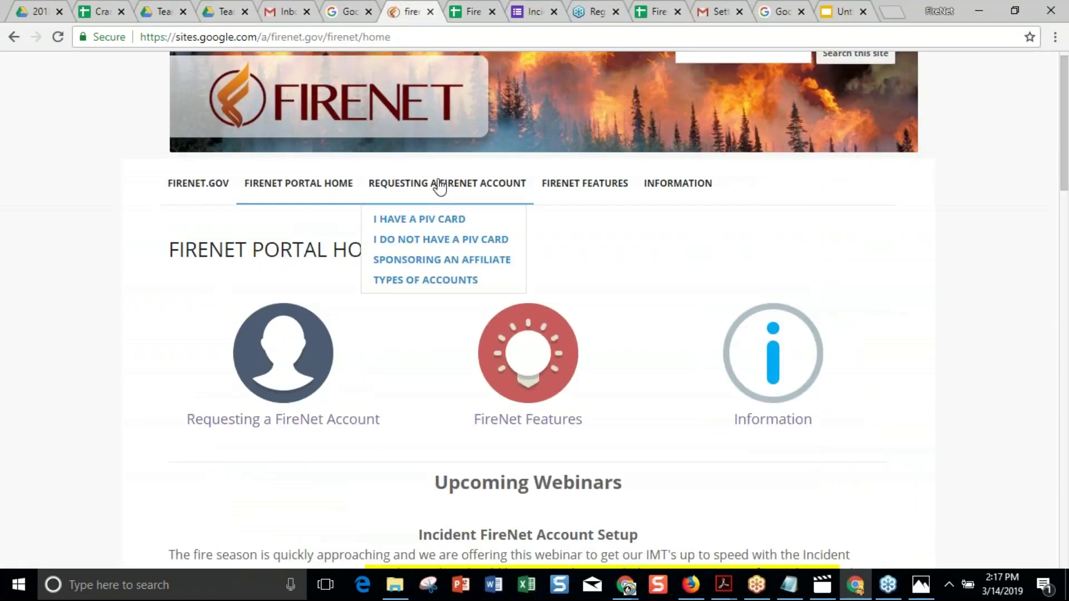
pyautogui.click(396, 281)
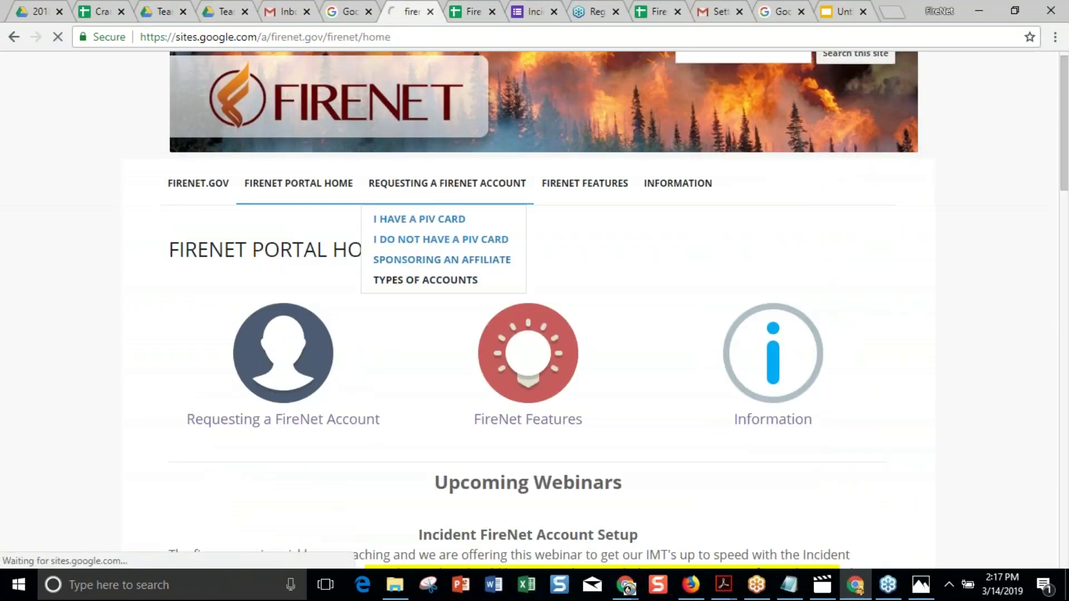
pyautogui.scroll(-8, 406, 430)
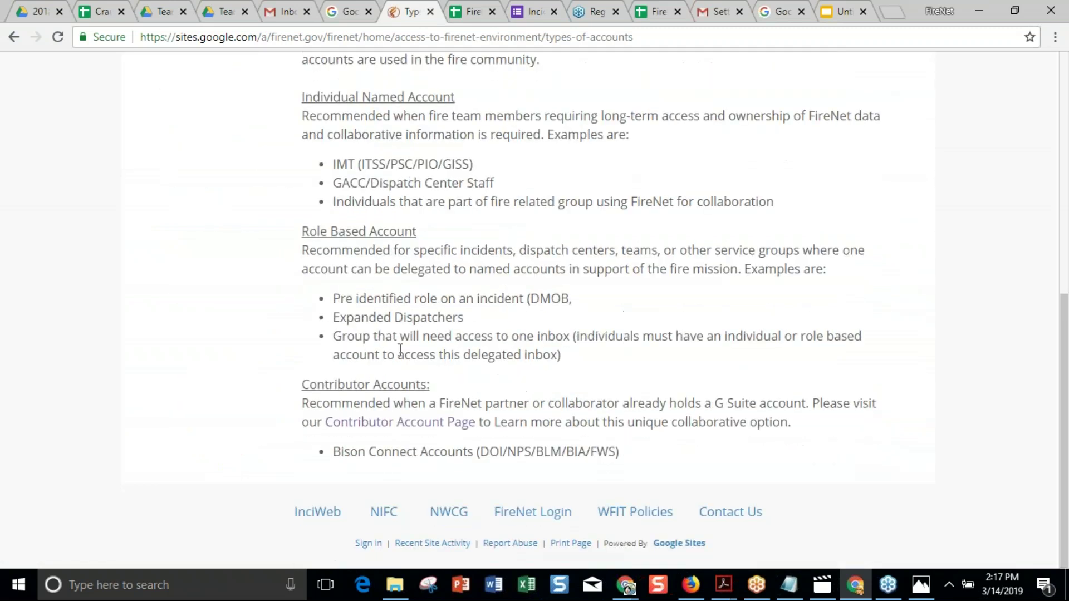
pyautogui.click(406, 423)
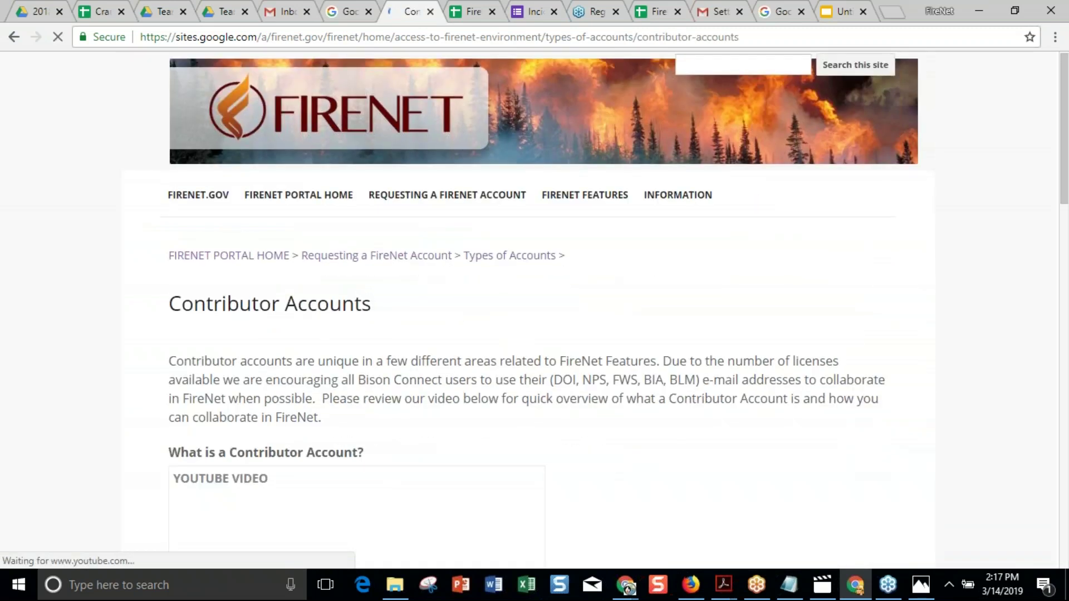
pyautogui.scroll(-10, 406, 429)
pyautogui.scroll(8, 601, 426)
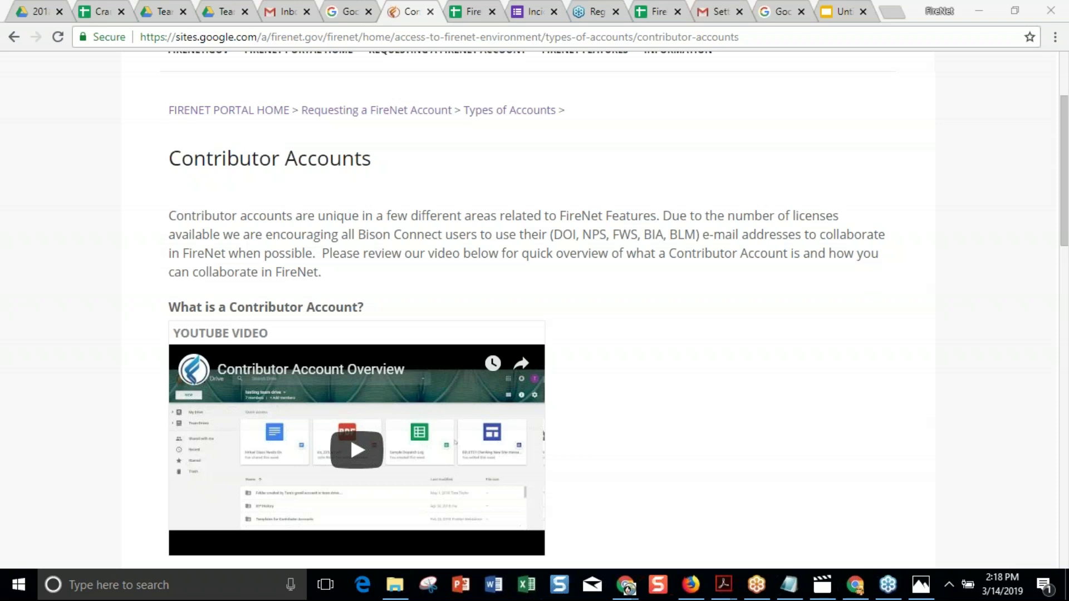
pyautogui.click(473, 13)
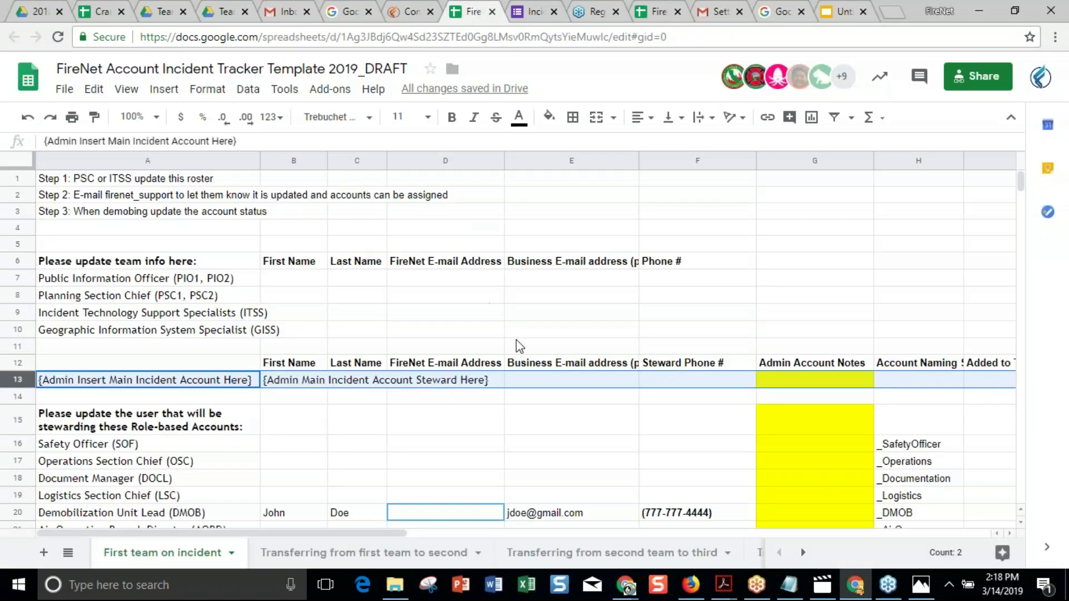
# Scroll the tracker to the role-based accounts and select Buying in A25 and empty B25.
pyautogui.scroll(-5, 516, 346)
pyautogui.click(99, 365)
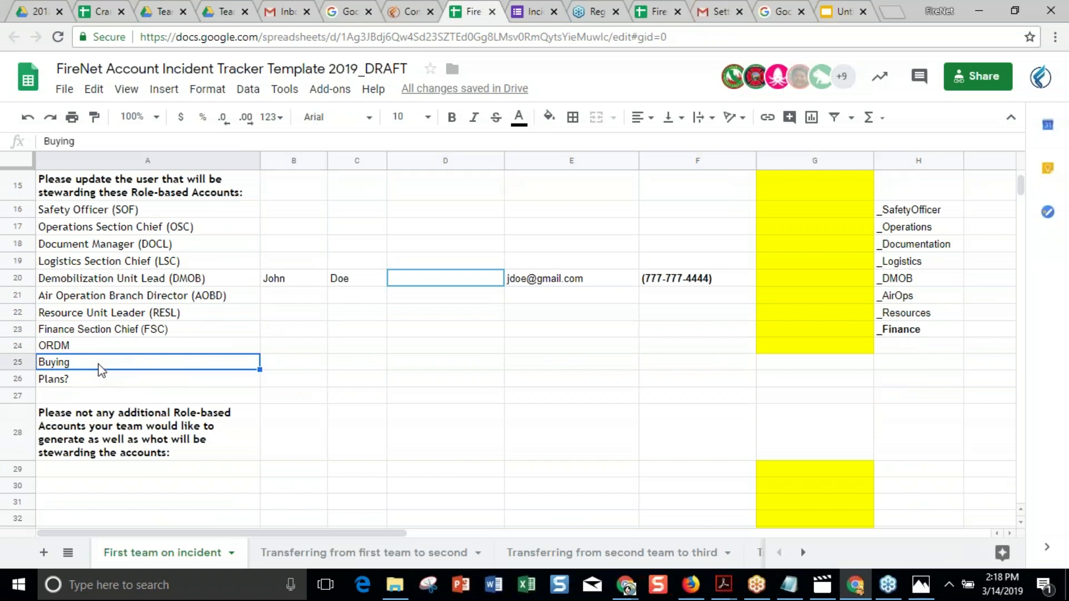
pyautogui.click(286, 366)
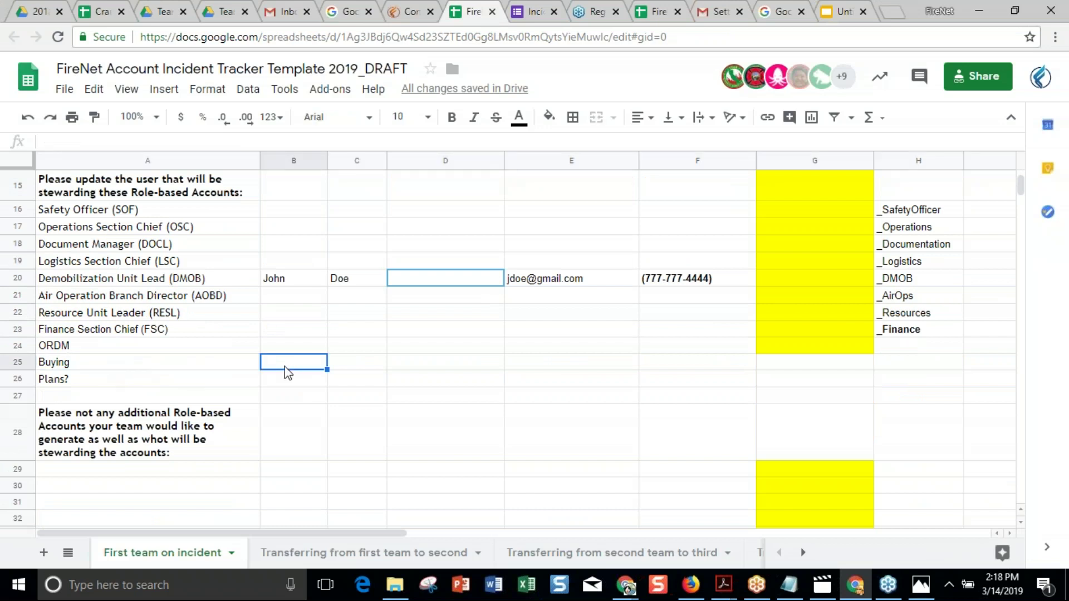
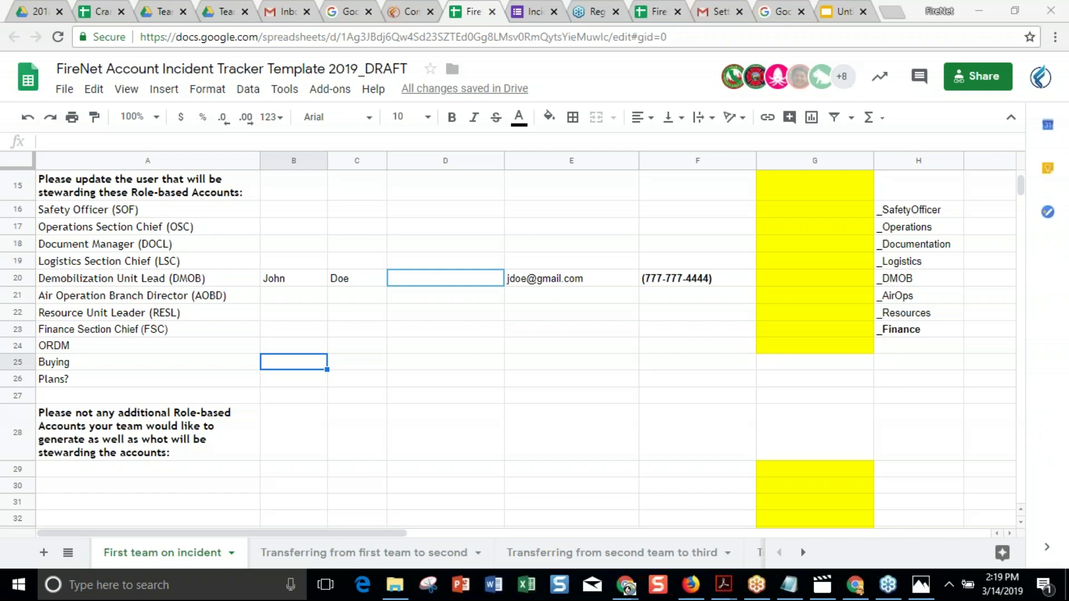
# Glance at the FireNet Contributor Accounts page, then return to the incident tracker spreadsheet.
pyautogui.click(403, 14)
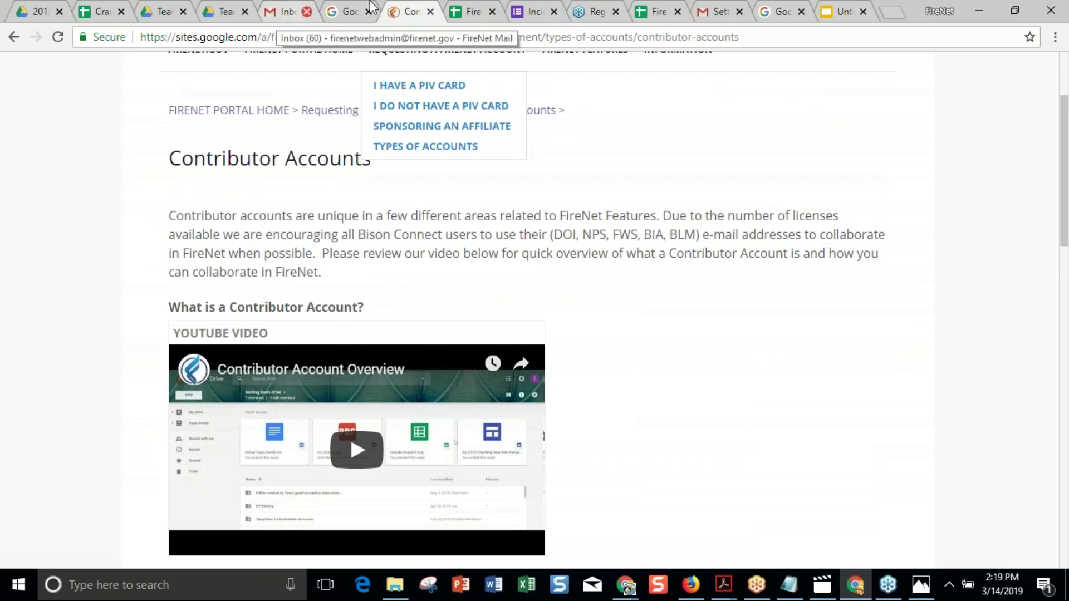
pyautogui.click(473, 12)
pyautogui.scroll(3, 696, 325)
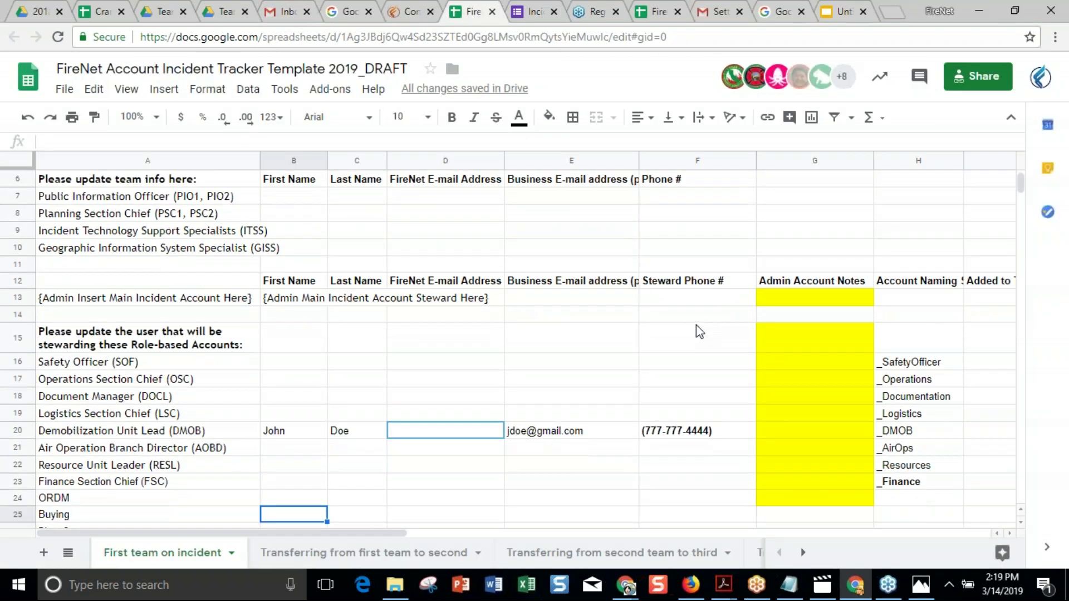
pyautogui.scroll(1, 700, 332)
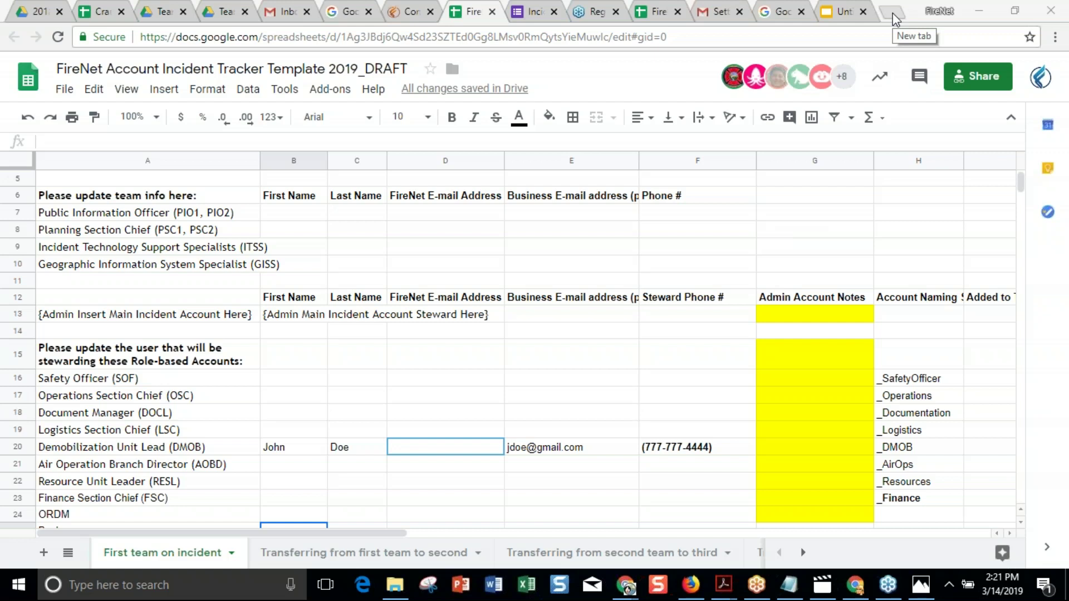
# Open Google Groups from the apps grid in a new tab and start a new group.
pyautogui.click(893, 12)
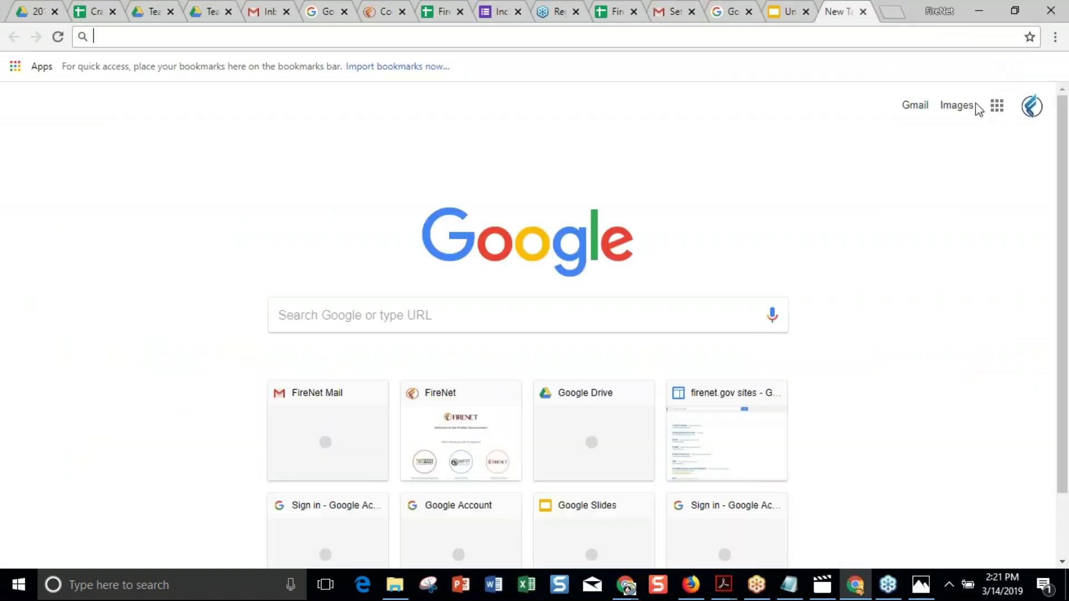
pyautogui.click(996, 109)
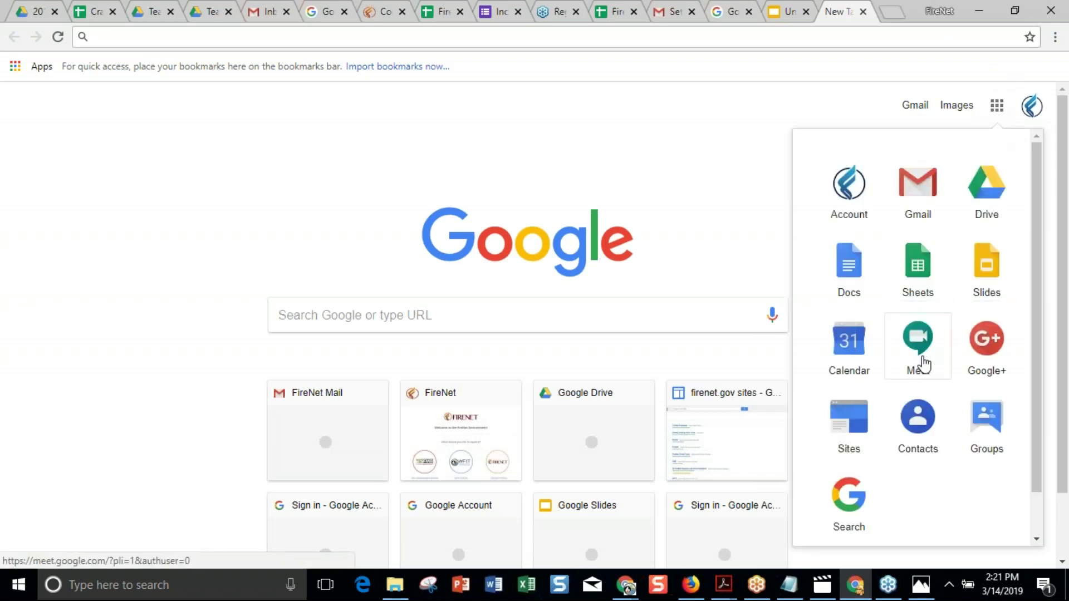
pyautogui.click(974, 407)
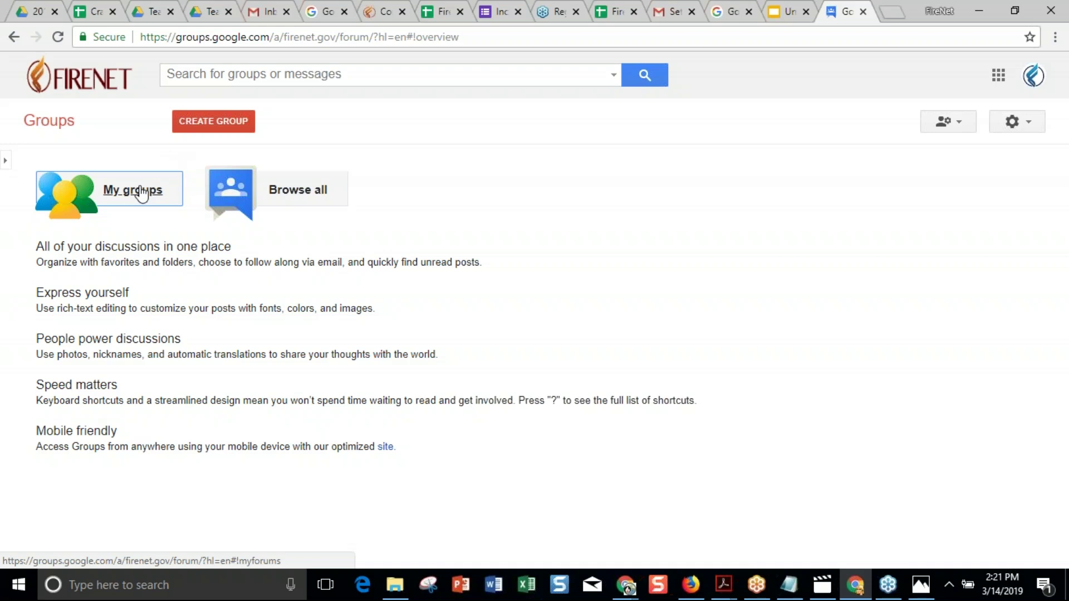
pyautogui.click(201, 123)
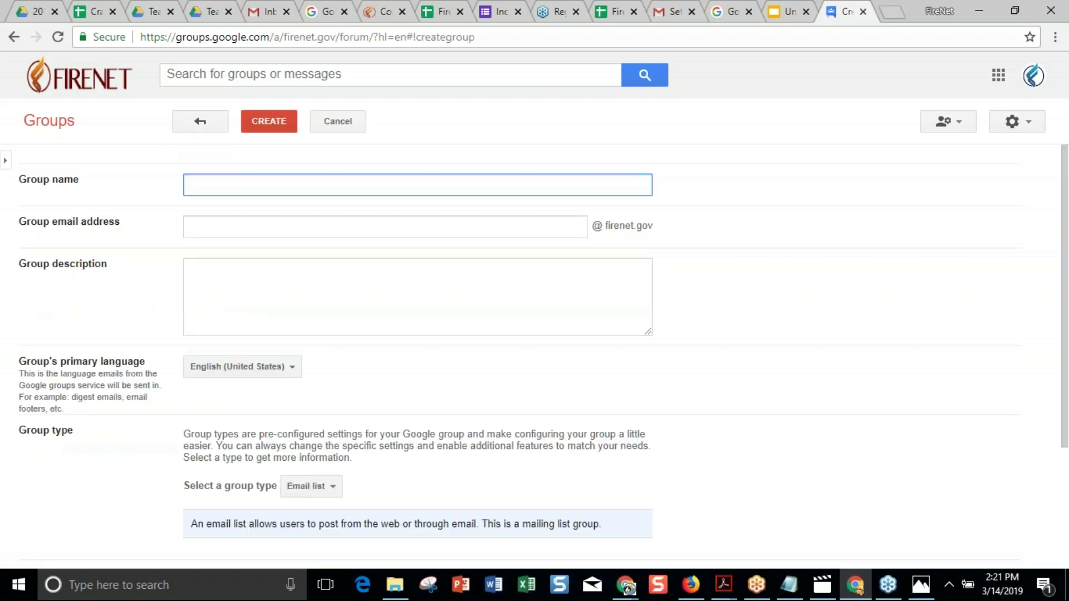
# Review the group type options, then return to the Contributor Accounts page.
pyautogui.click(333, 487)
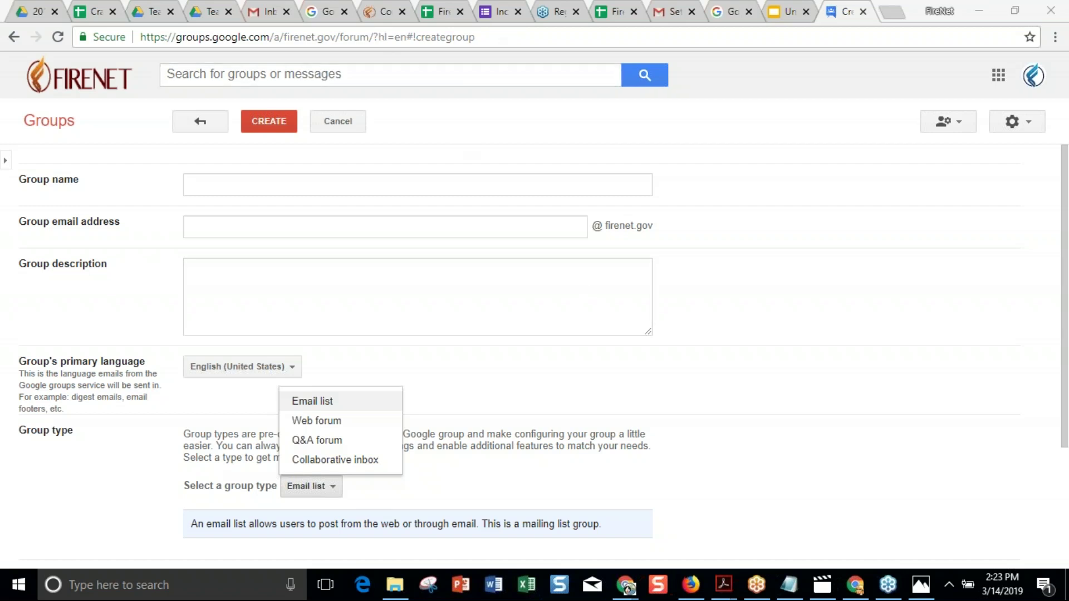
pyautogui.click(377, 20)
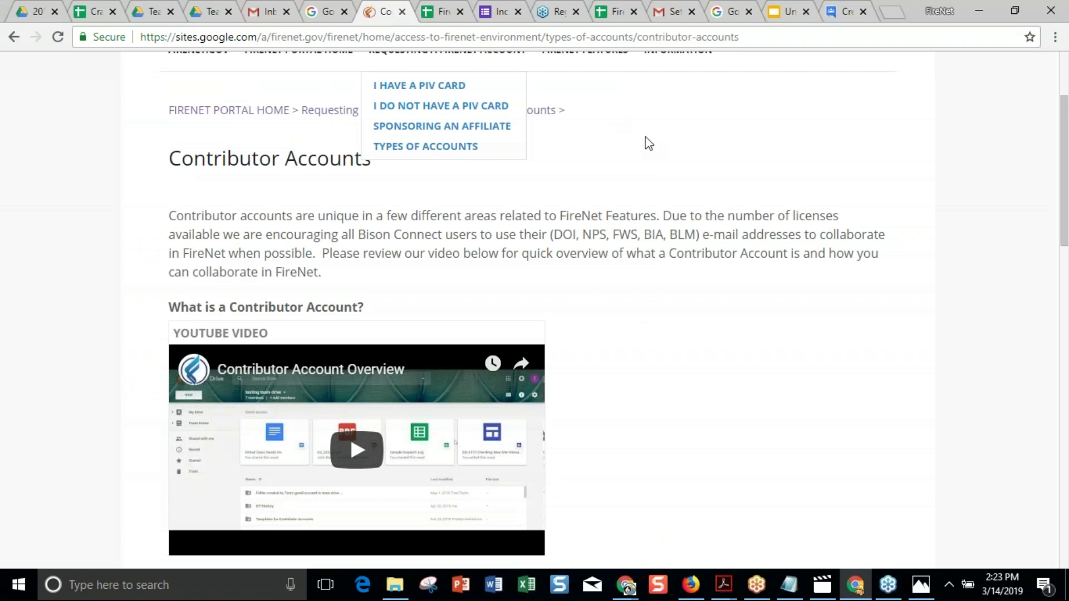
pyautogui.scroll(3, 649, 143)
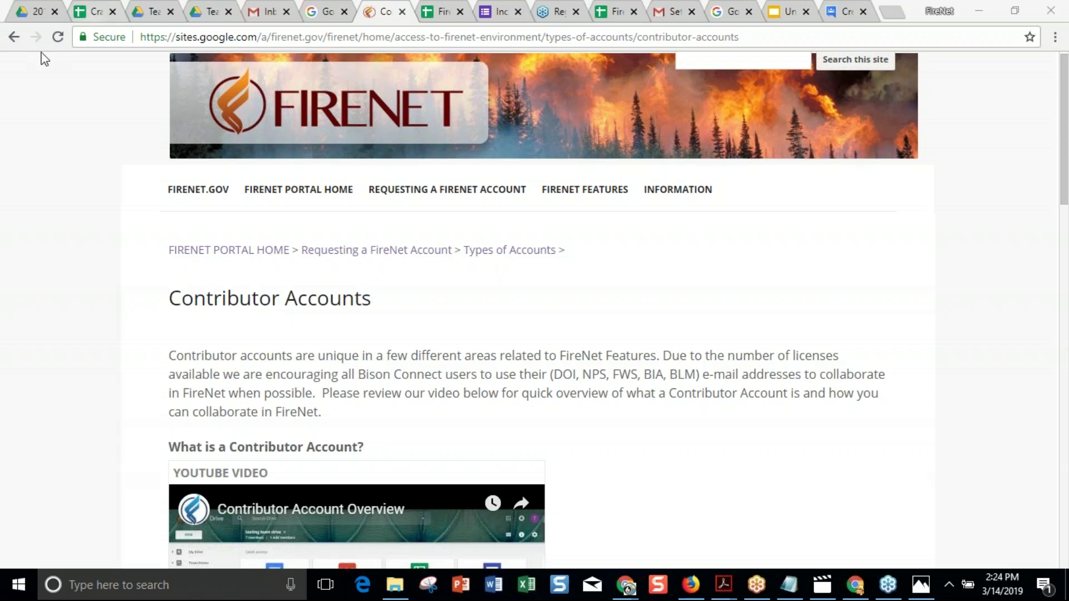
# Enter the naming suffix _ORDM in H24 for the ORDM role.
pyautogui.click(437, 11)
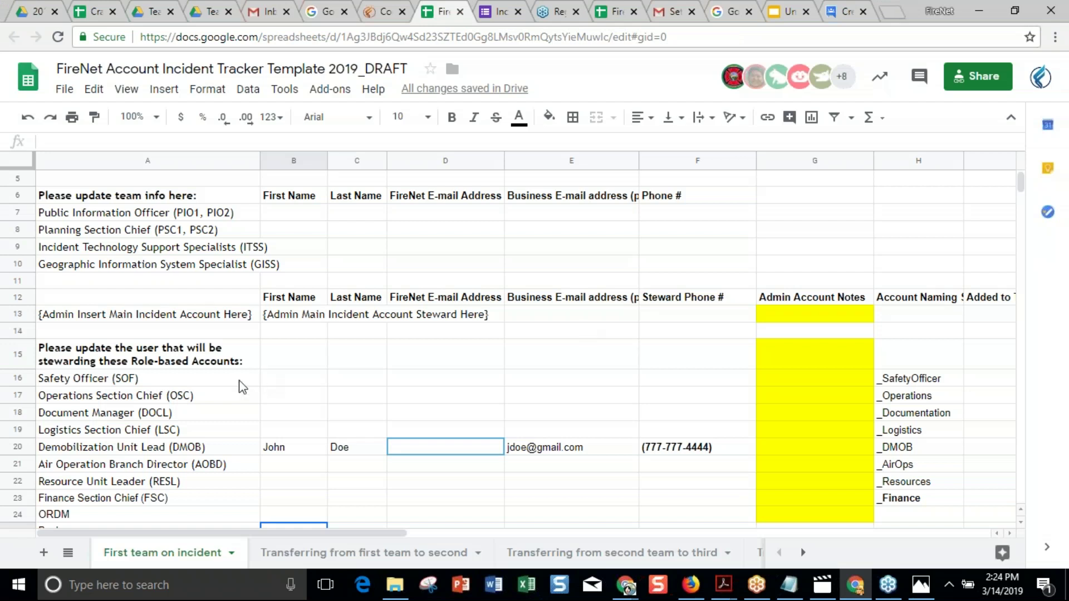
pyautogui.scroll(-1, 227, 464)
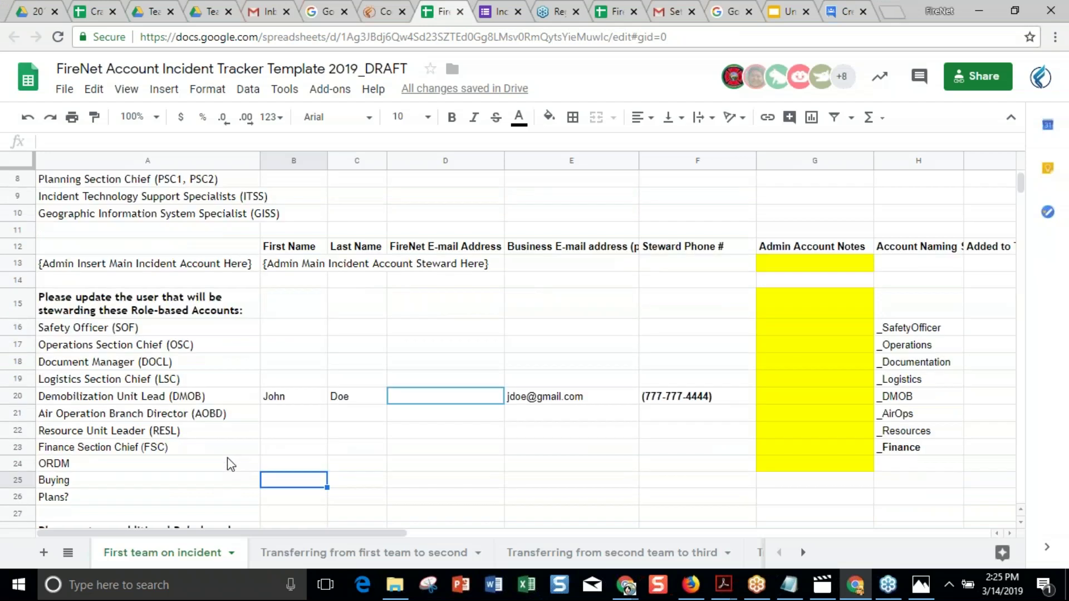
pyautogui.click(214, 468)
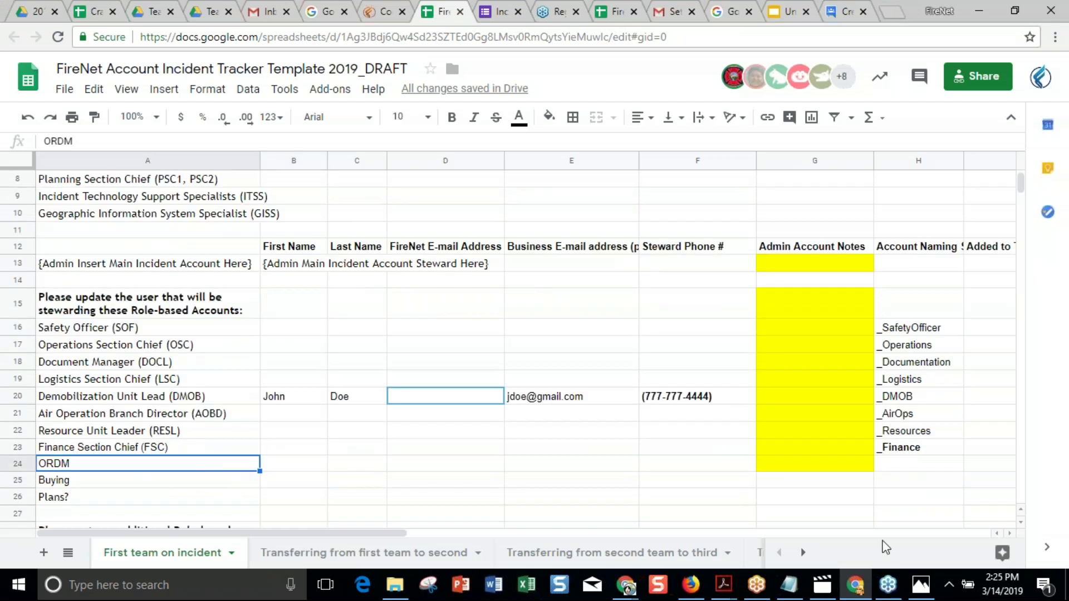
pyautogui.click(892, 464)
pyautogui.write('_O')
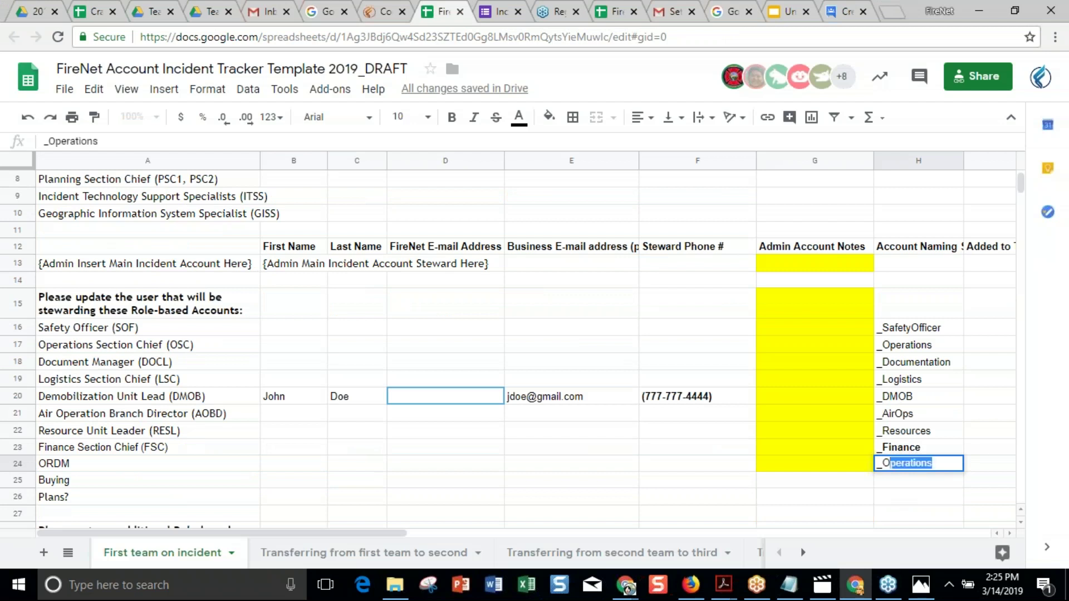
pyautogui.write('RDM')
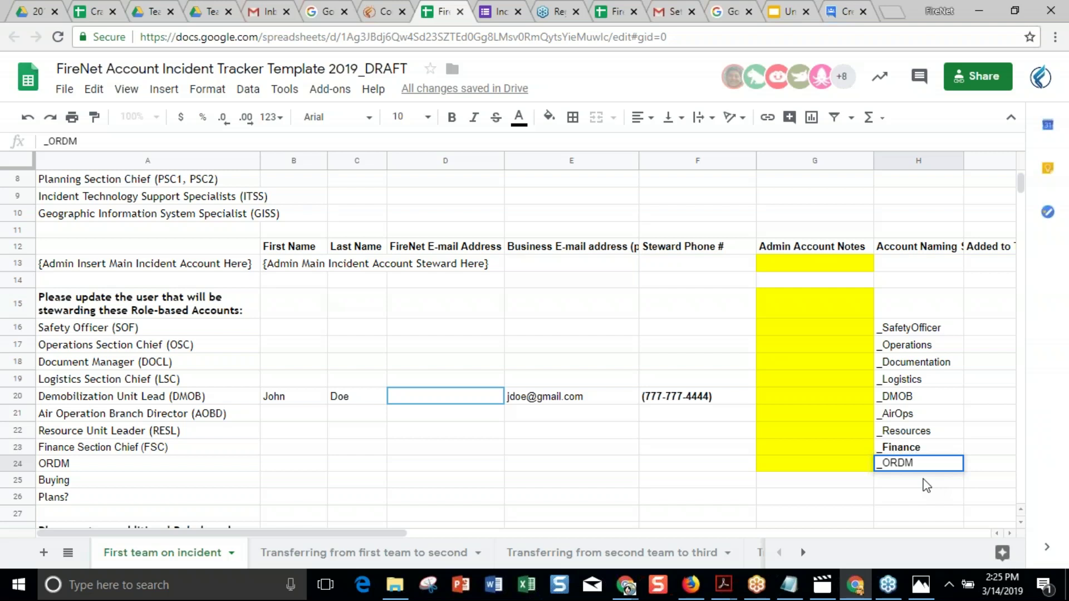
pyautogui.click(646, 470)
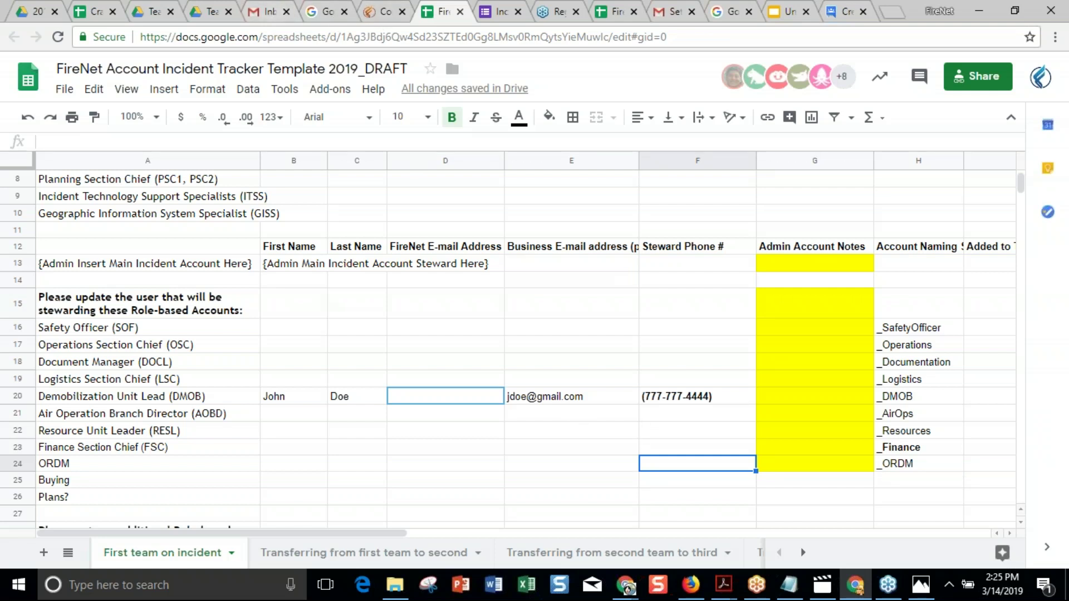
# Switch to the Southwest IMT 4 Drive window and check the signed-in accounts.
pyautogui.moveTo(628, 589)
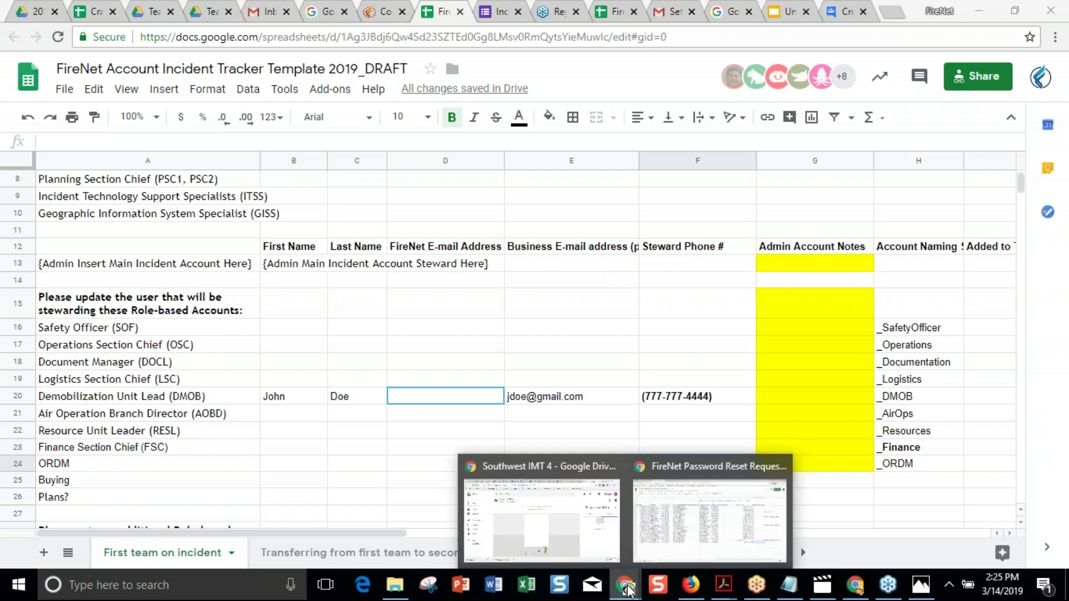
pyautogui.click(584, 543)
pyautogui.click(1046, 102)
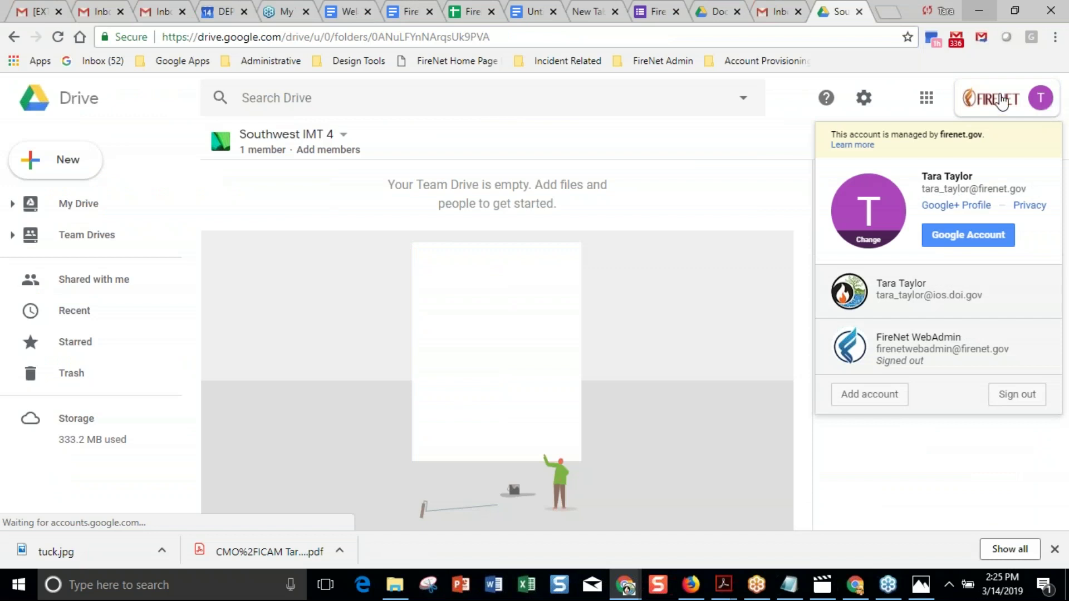
# Launch Gmail in a new tab from the Drive apps grid.
pyautogui.click(925, 102)
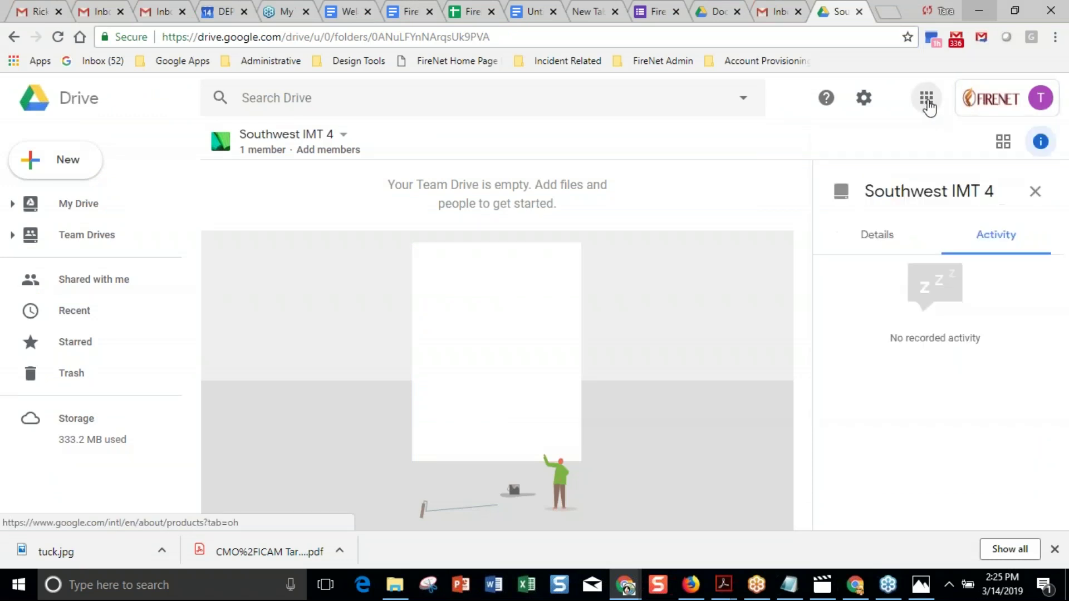
pyautogui.click(930, 180)
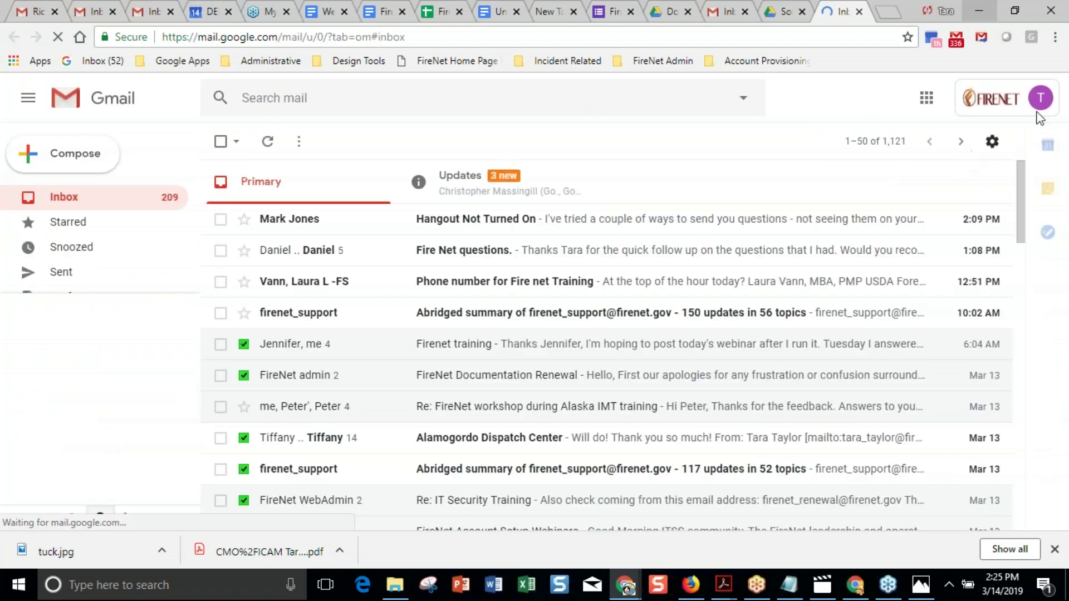
pyautogui.click(1039, 107)
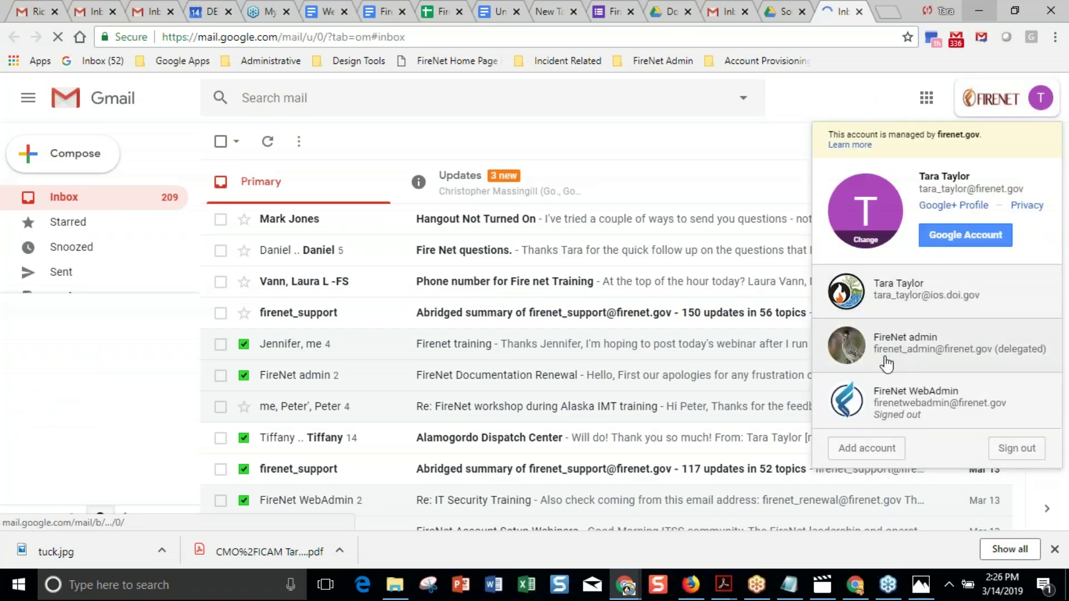
pyautogui.click(983, 361)
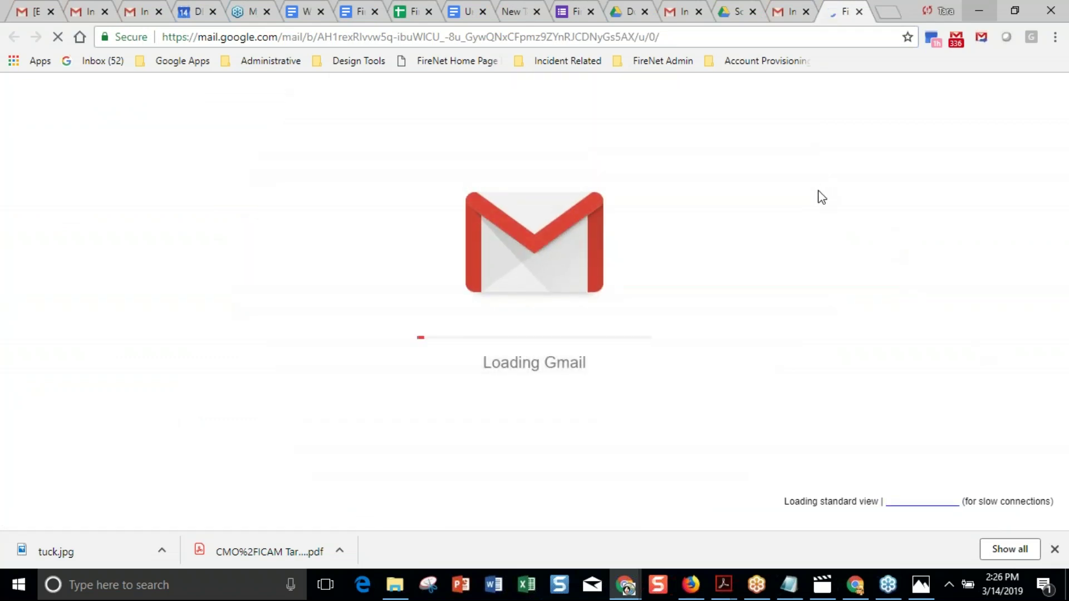
pyautogui.click(860, 11)
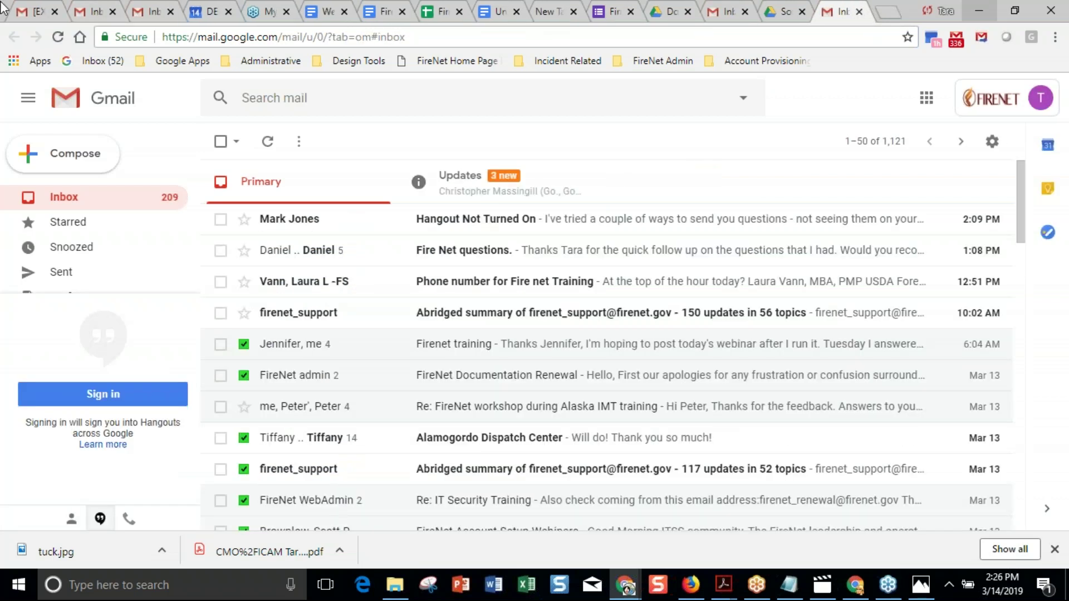
pyautogui.click(626, 584)
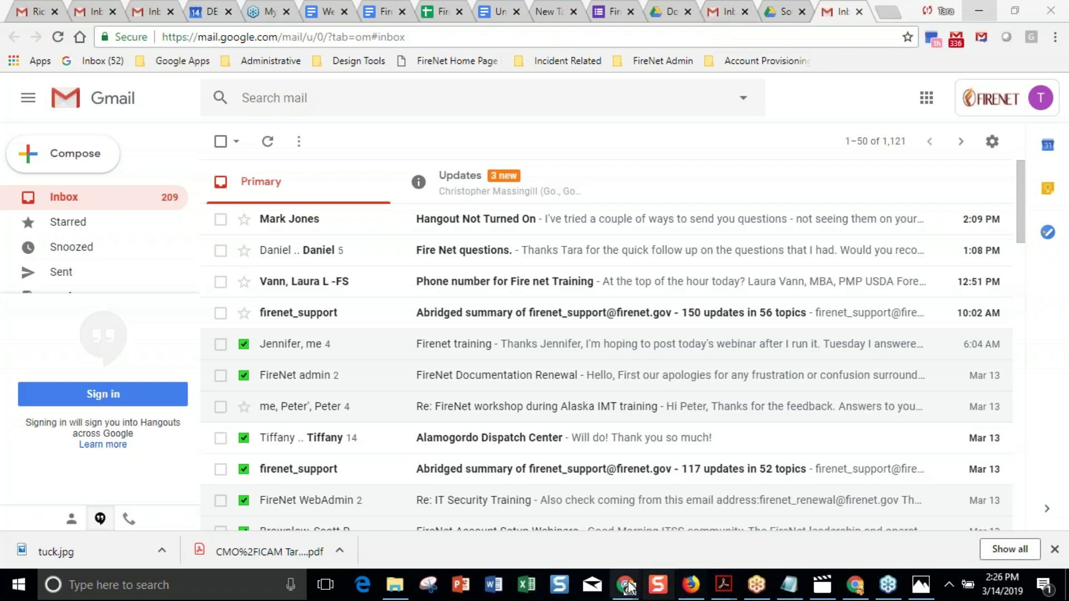
pyautogui.click(856, 586)
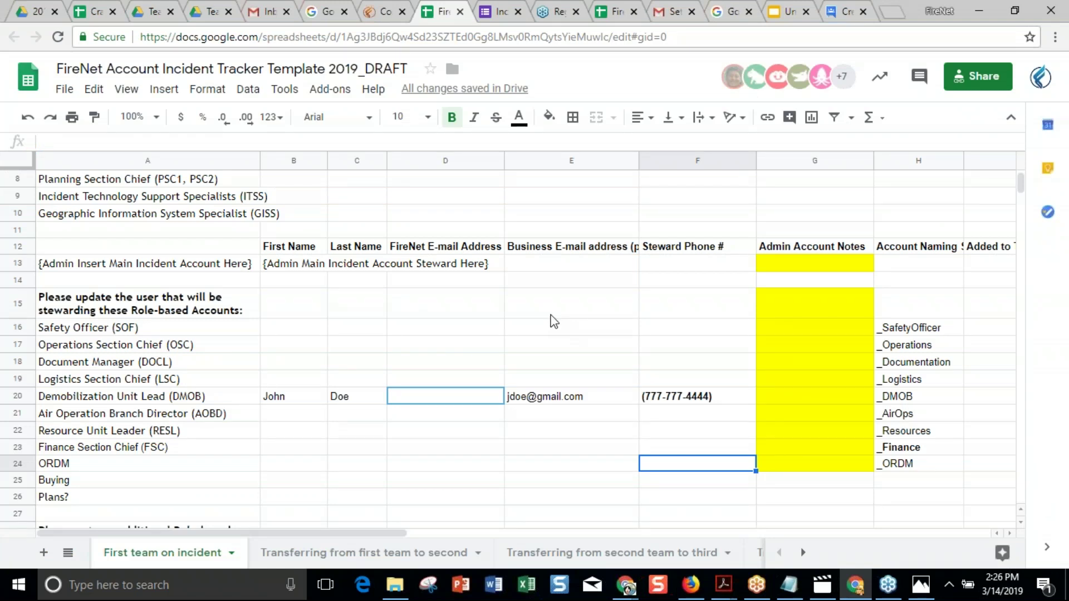
pyautogui.click(19, 261)
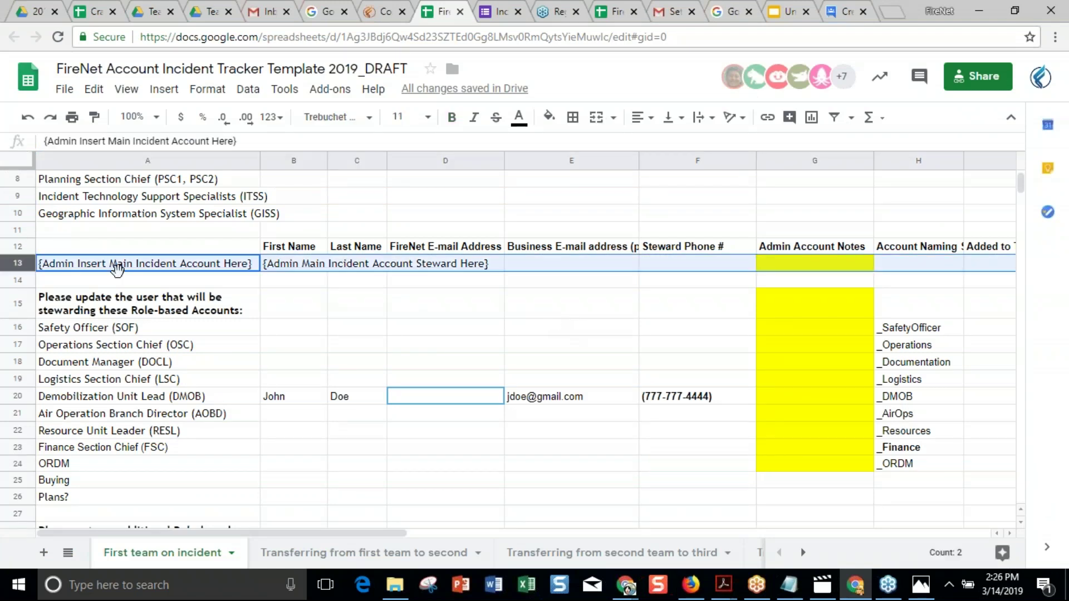
pyautogui.click(154, 270)
pyautogui.doubleClick(154, 270)
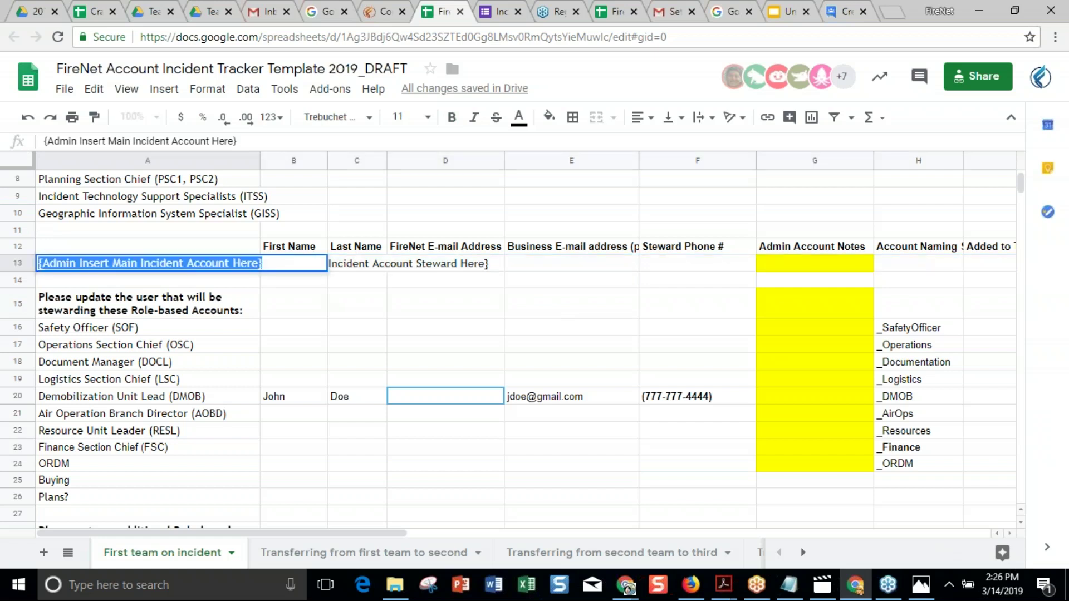
pyautogui.click(372, 269)
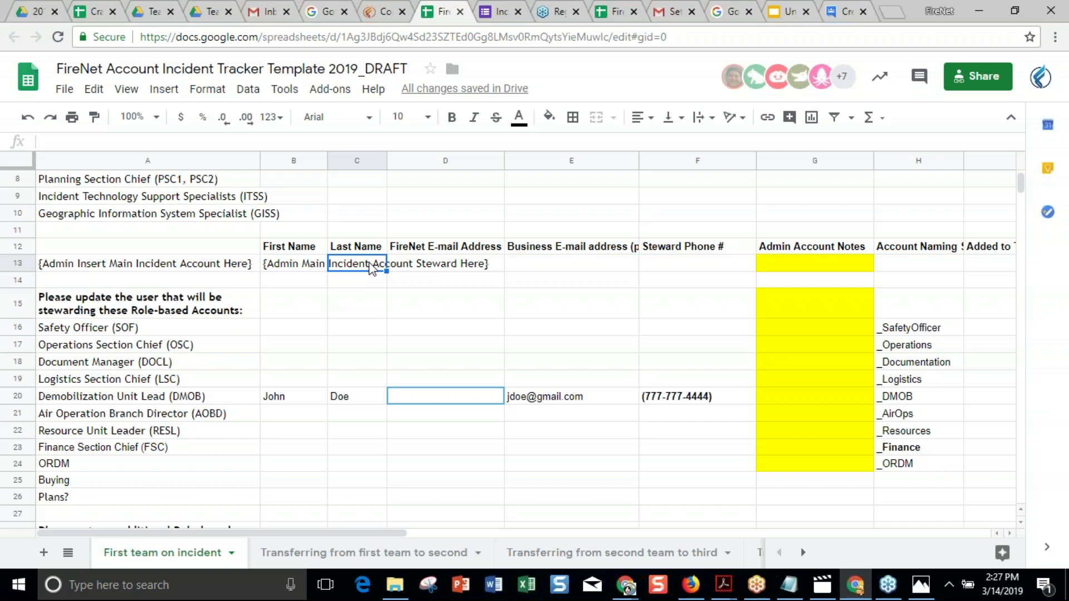
pyautogui.click(156, 336)
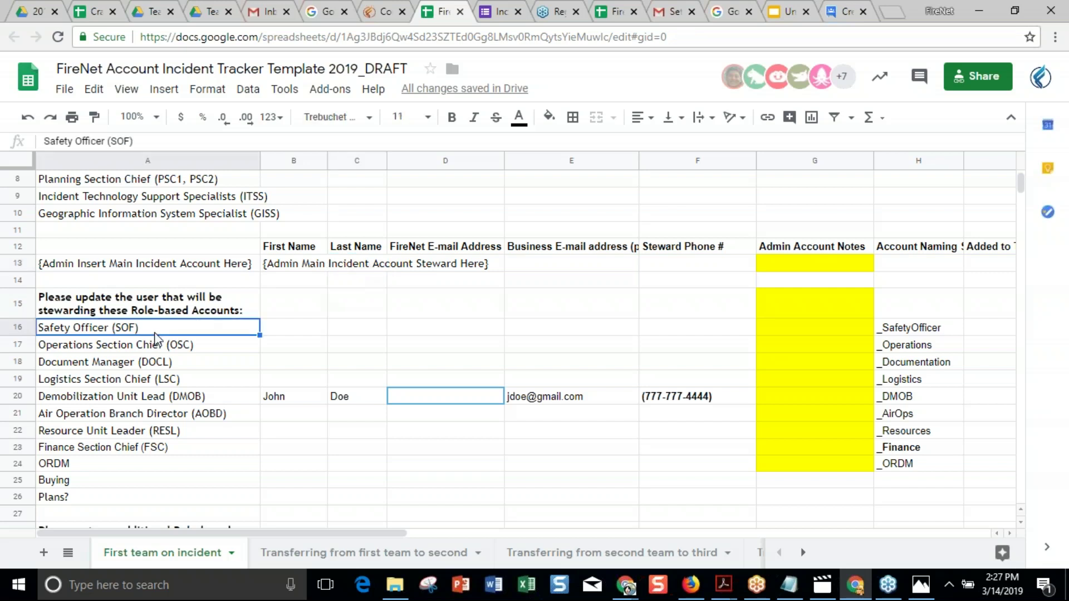
pyautogui.click(156, 340)
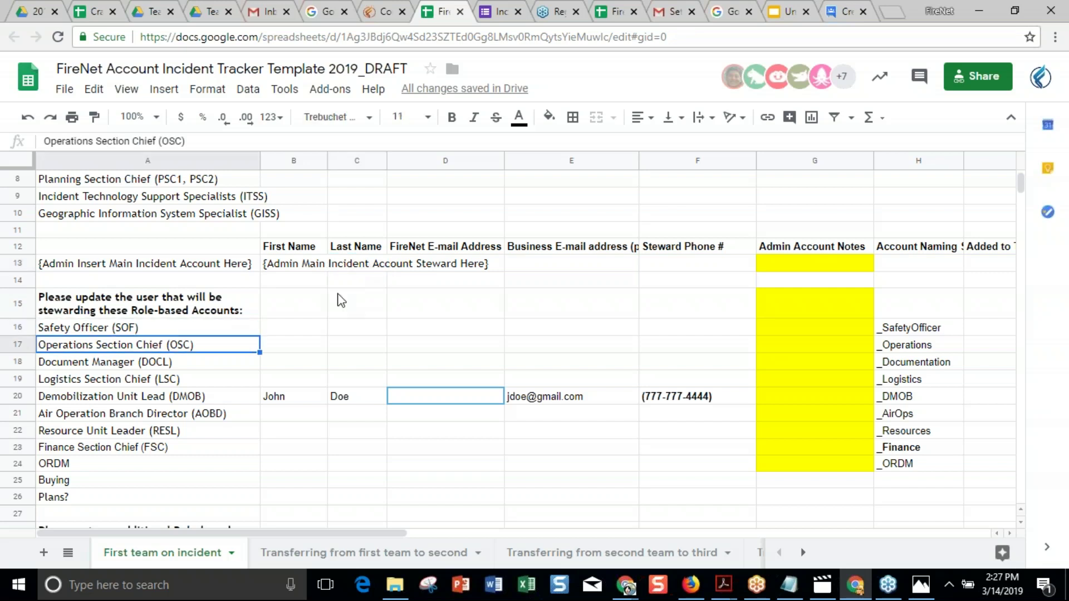
pyautogui.click(913, 332)
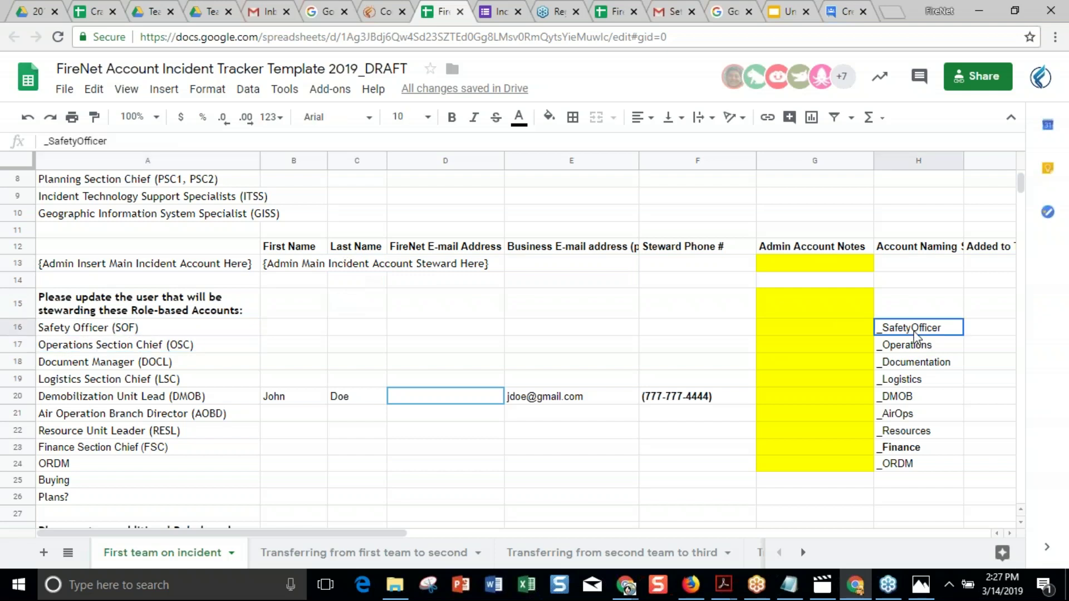
pyautogui.click(916, 352)
pyautogui.moveTo(918, 333); pyautogui.dragTo(912, 464)
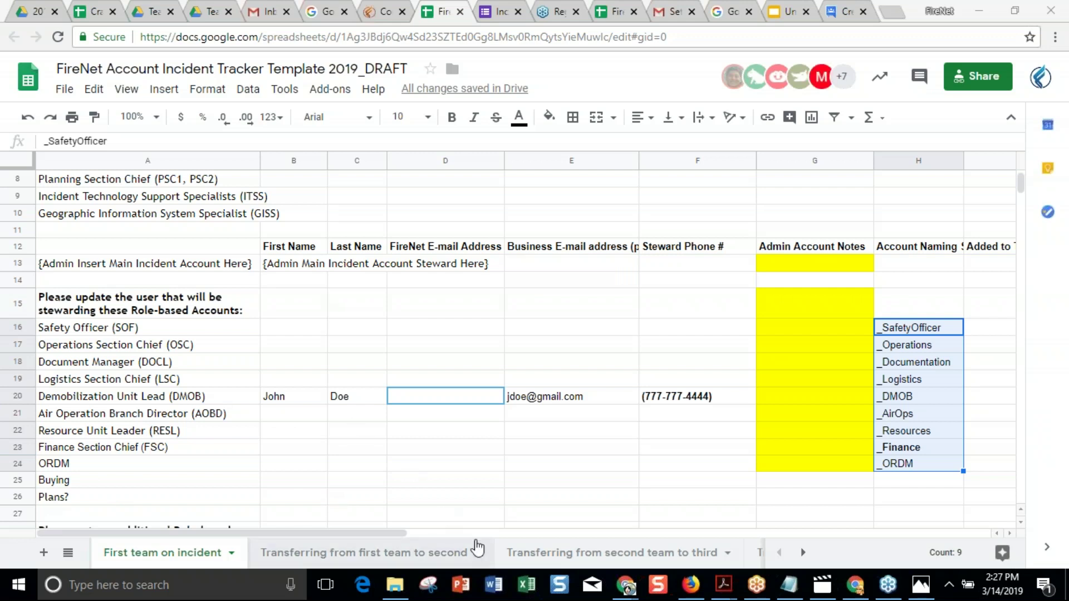
pyautogui.click(288, 400)
# Replace row 20's first name, last name, business e-mail and FireNet e-mail with the new steward's details.
pyautogui.click(288, 413)
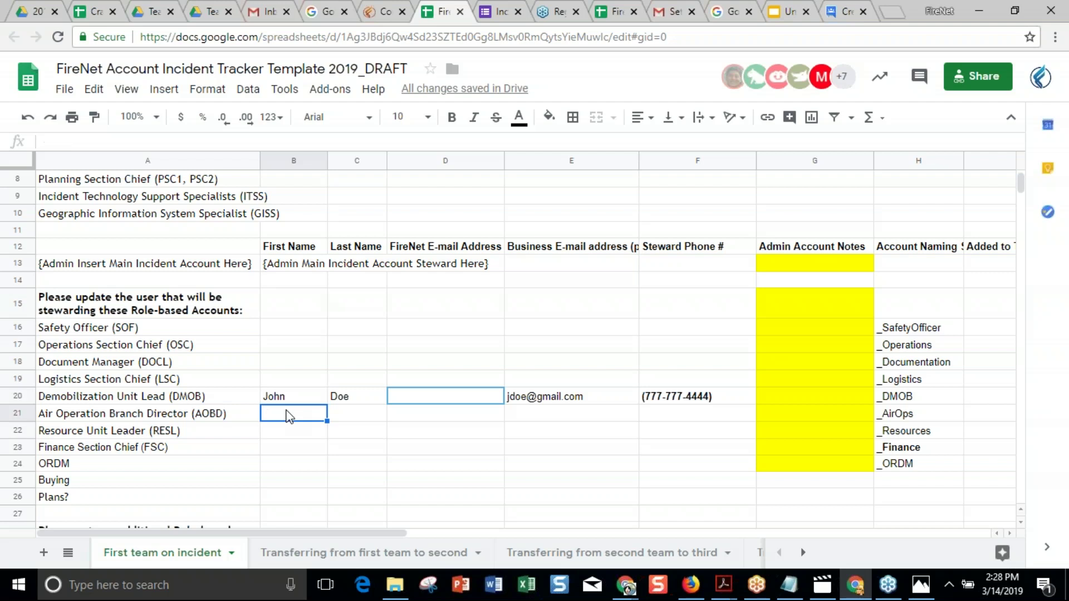
pyautogui.doubleClick(284, 396)
pyautogui.doubleClick(283, 396)
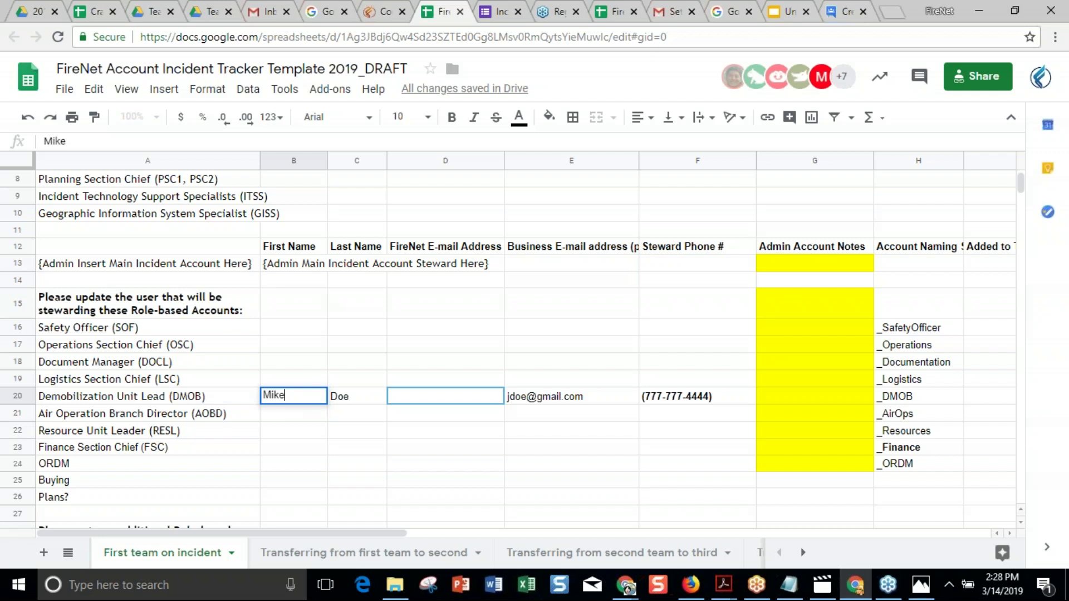
pyautogui.doubleClick(369, 399)
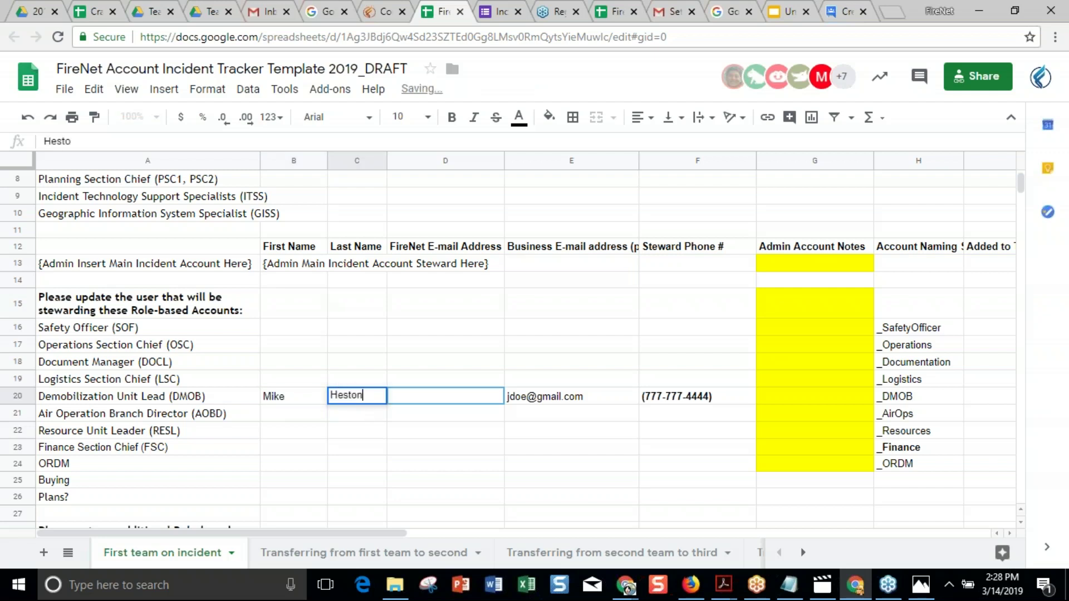
pyautogui.click(424, 401)
pyautogui.click(534, 402)
pyautogui.doubleClick(533, 400)
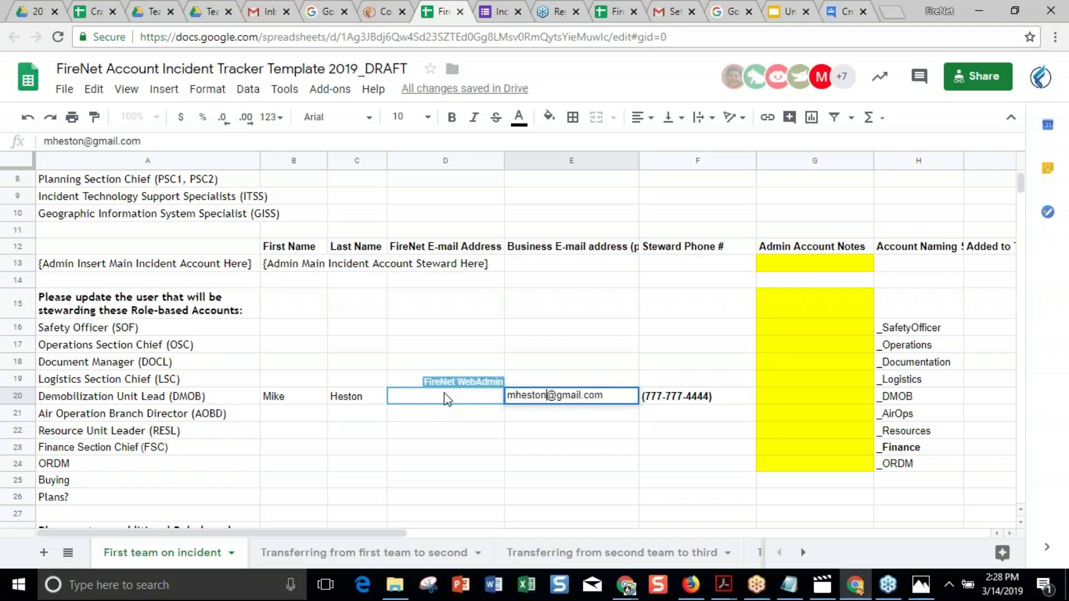
pyautogui.click(433, 398)
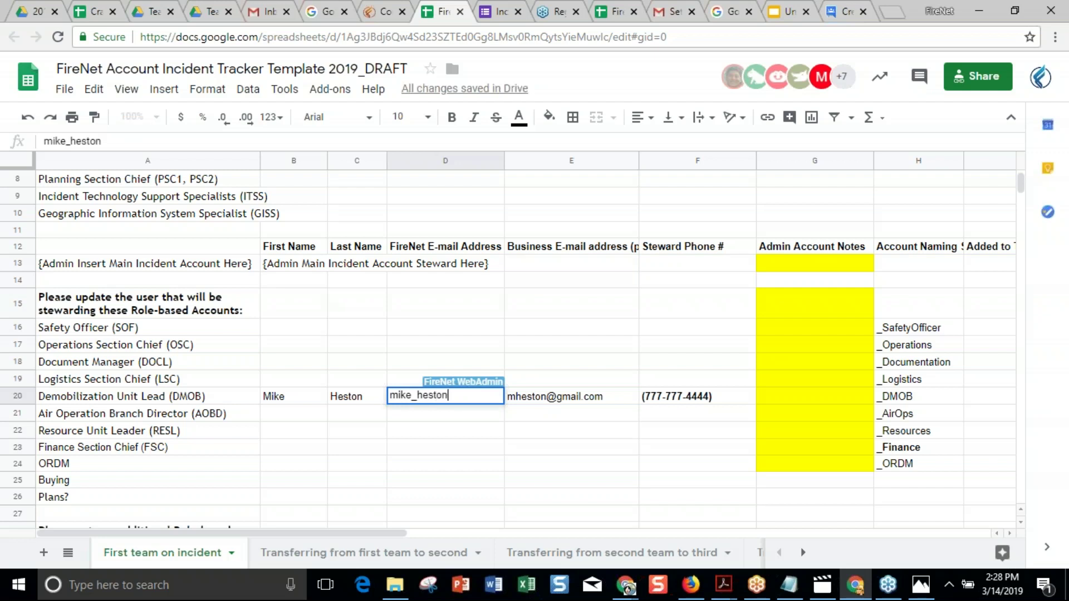
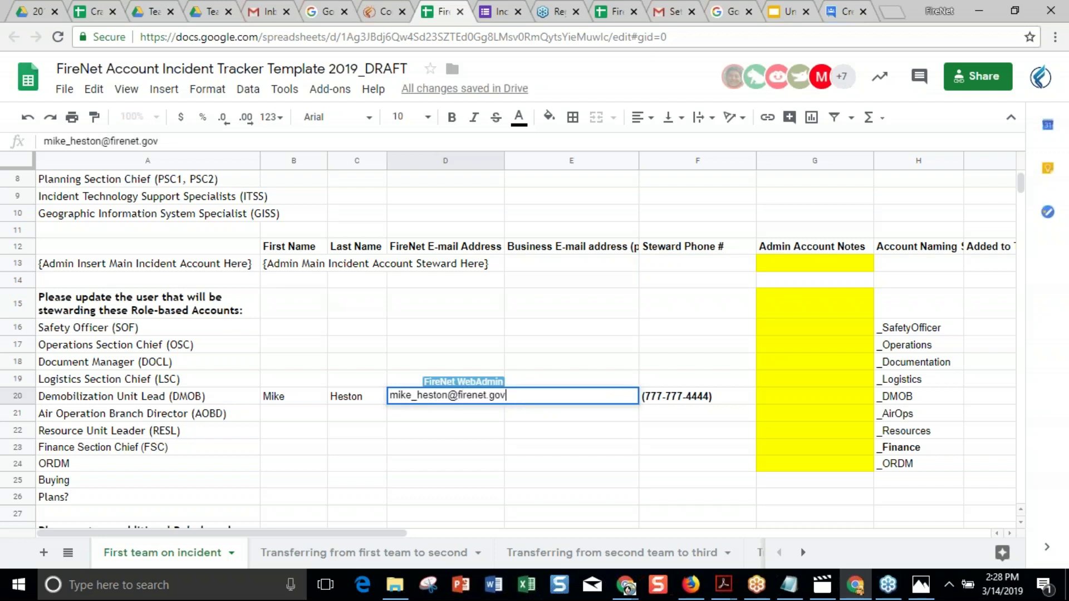
pyautogui.click(437, 437)
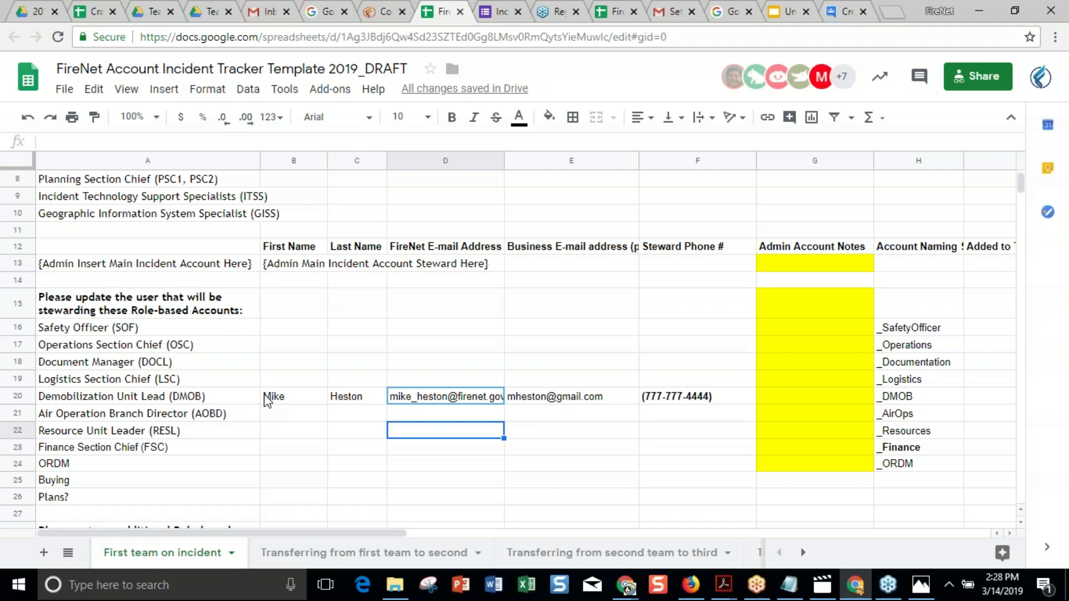
# Copy B20:E20 into the Planning Section Chief row at B8, then clear B20:E20.
pyautogui.moveTo(304, 402); pyautogui.dragTo(524, 404)
pyautogui.hotkey('ctrl', 'c')
pyautogui.scroll(1, 524, 405)
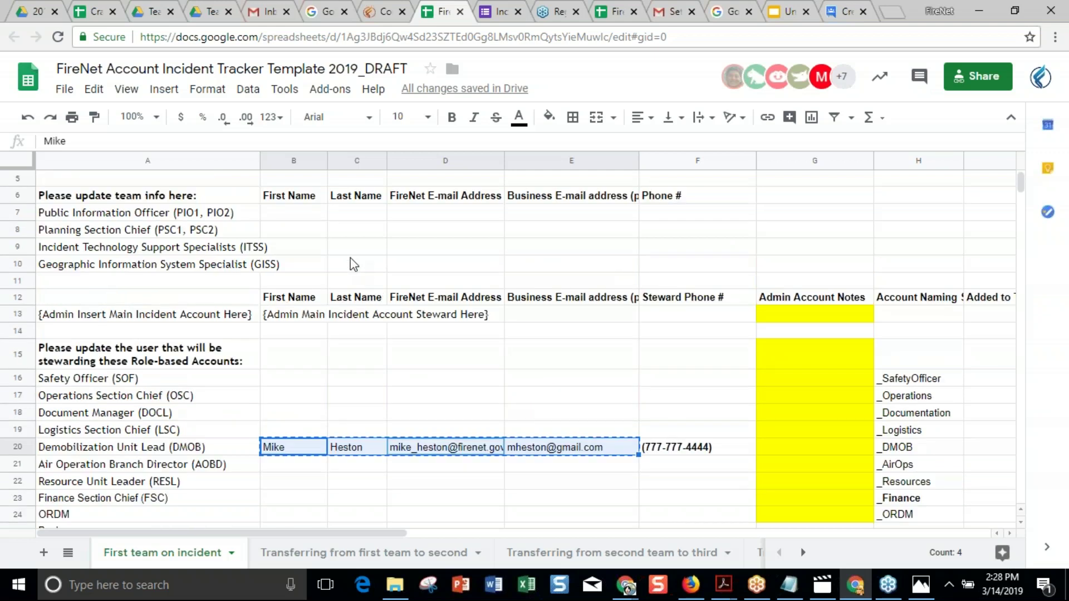
pyautogui.click(294, 231)
pyautogui.hotkey('ctrl', 'v')
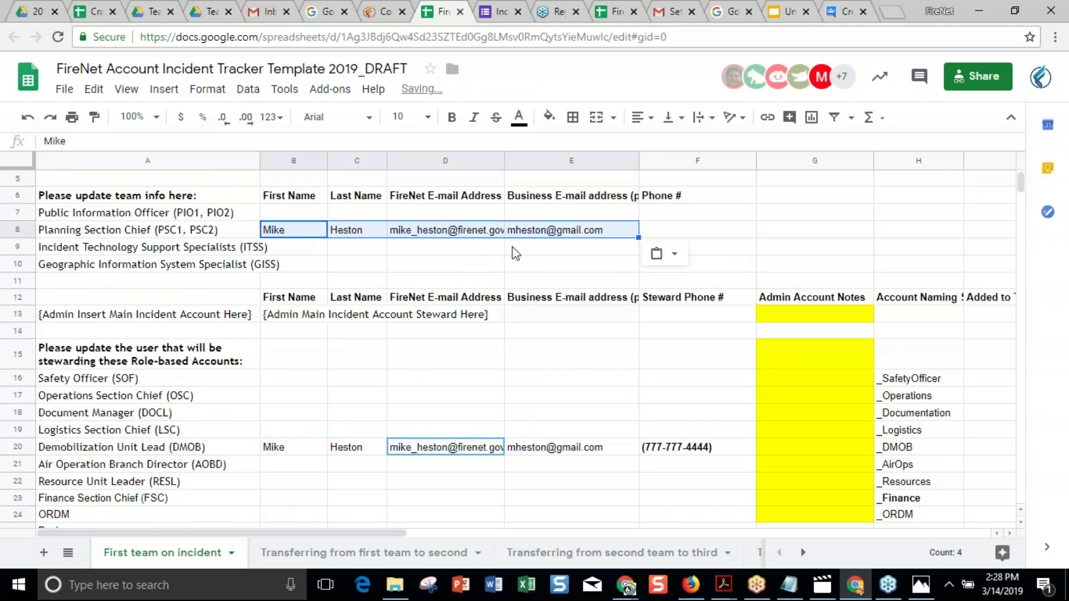
pyautogui.click(357, 447)
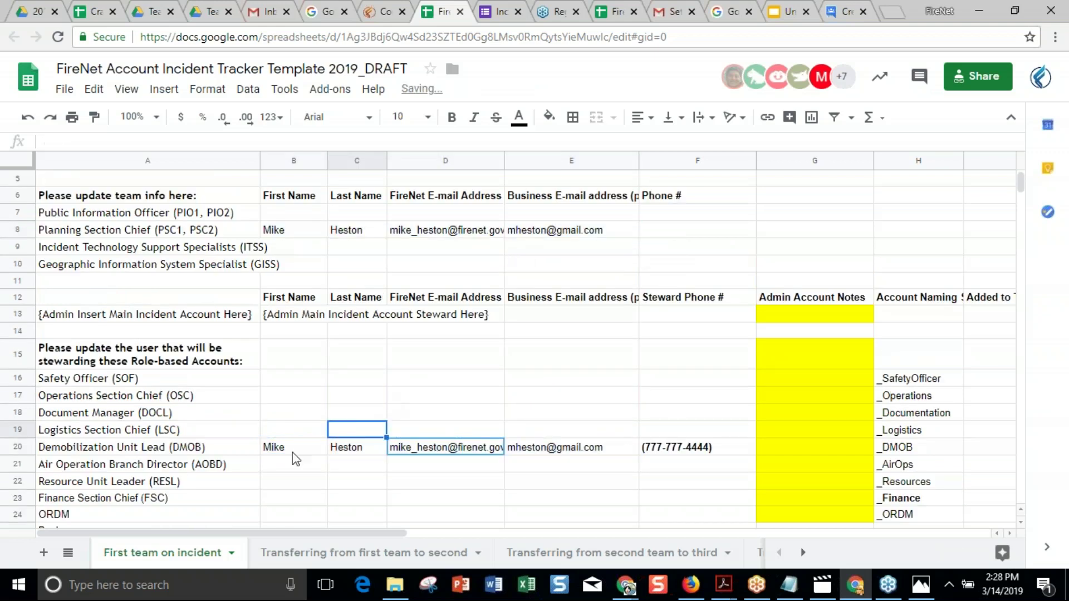
pyautogui.click(294, 452)
pyautogui.keyDown('shift'); pyautogui.click(583, 452); pyautogui.keyUp('shift')
pyautogui.press('Delete')
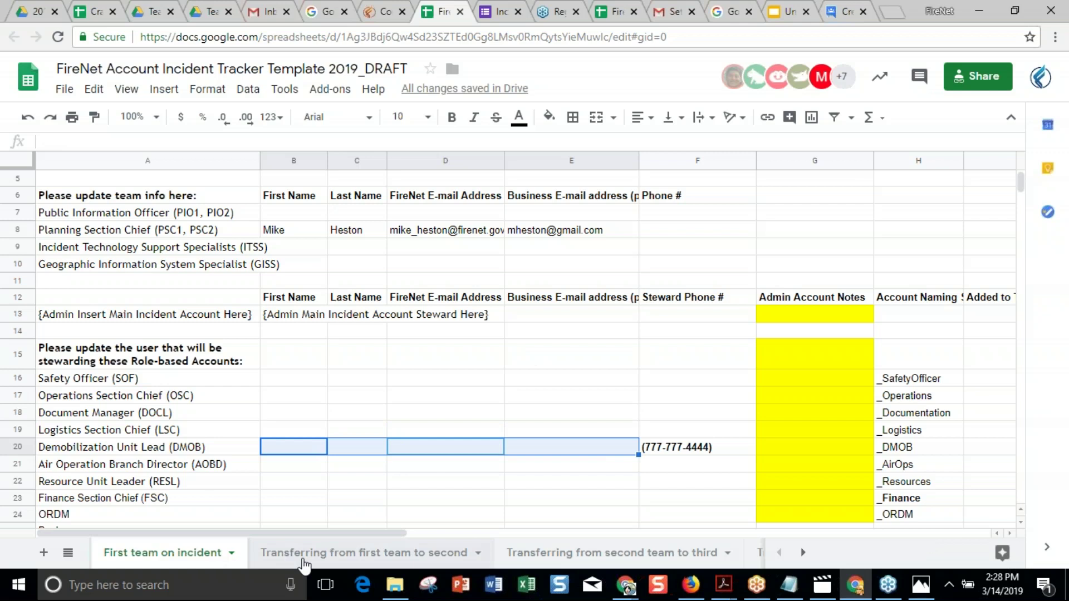
# Compare the first-to-second transfer sheet's team info with the Planning Section Chief entry on First team.
pyautogui.click(303, 561)
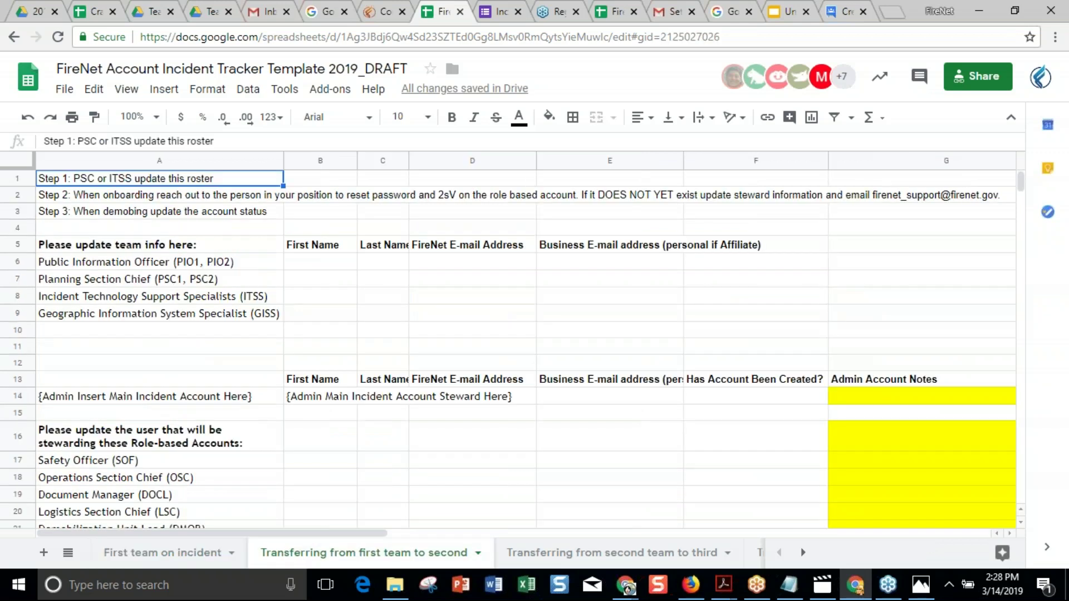
pyautogui.click(148, 554)
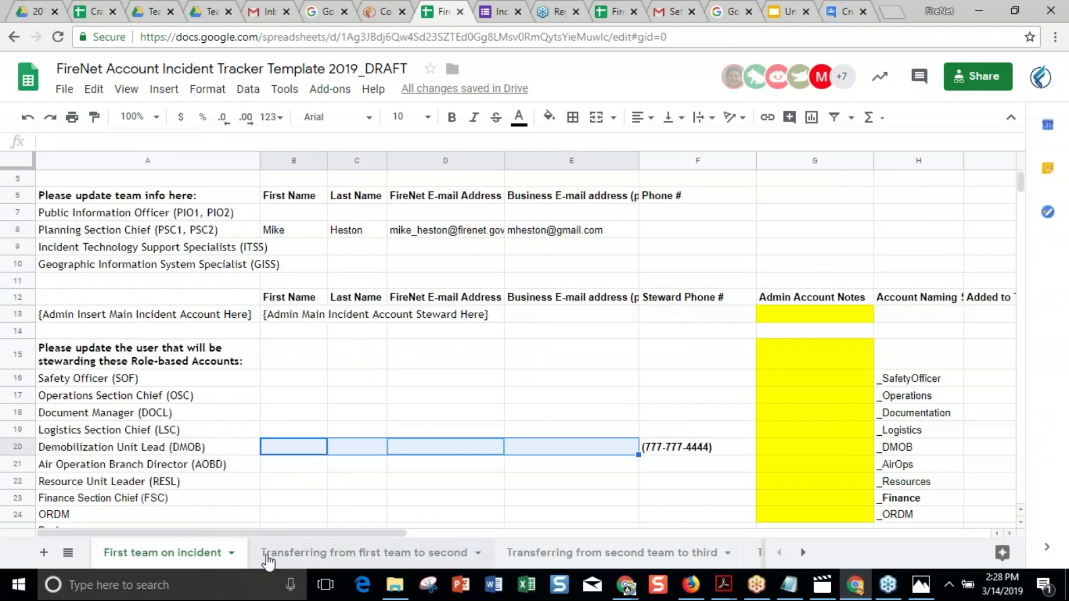
pyautogui.click(313, 554)
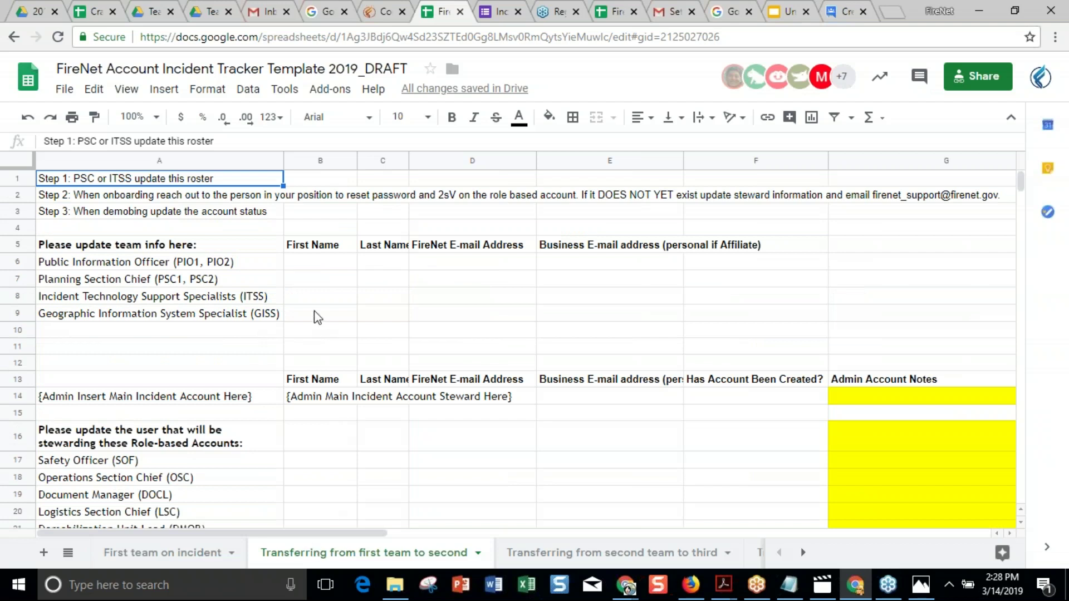
pyautogui.moveTo(311, 268); pyautogui.dragTo(370, 279)
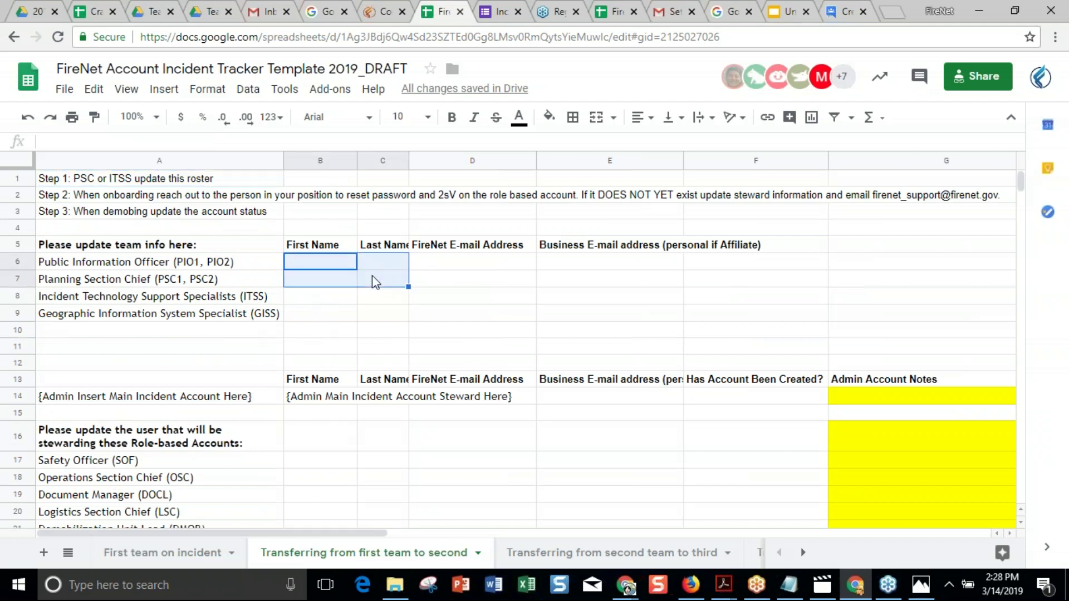
pyautogui.click(530, 332)
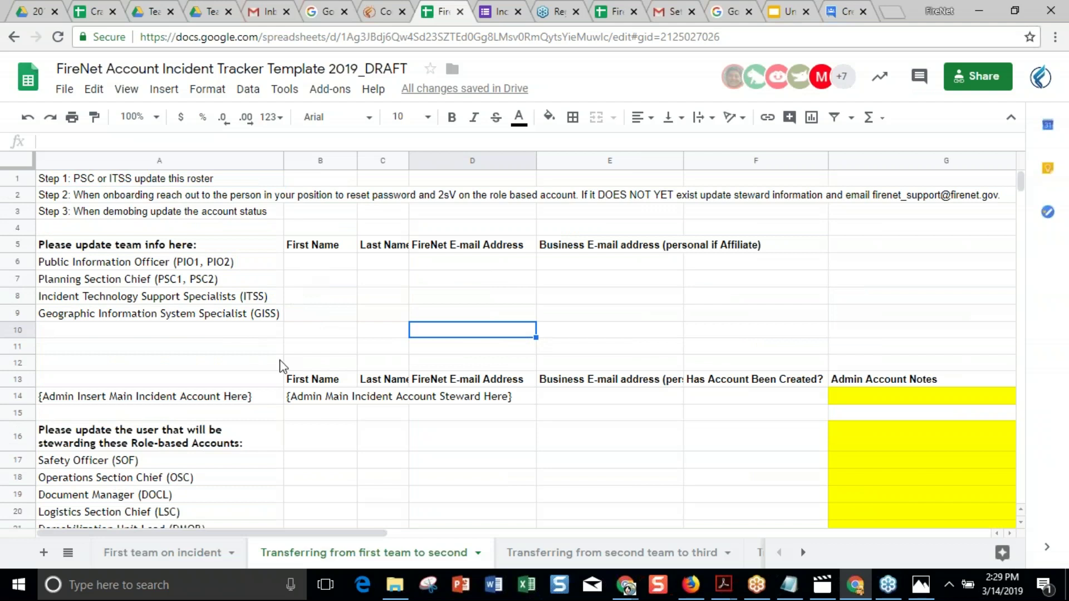
pyautogui.click(139, 553)
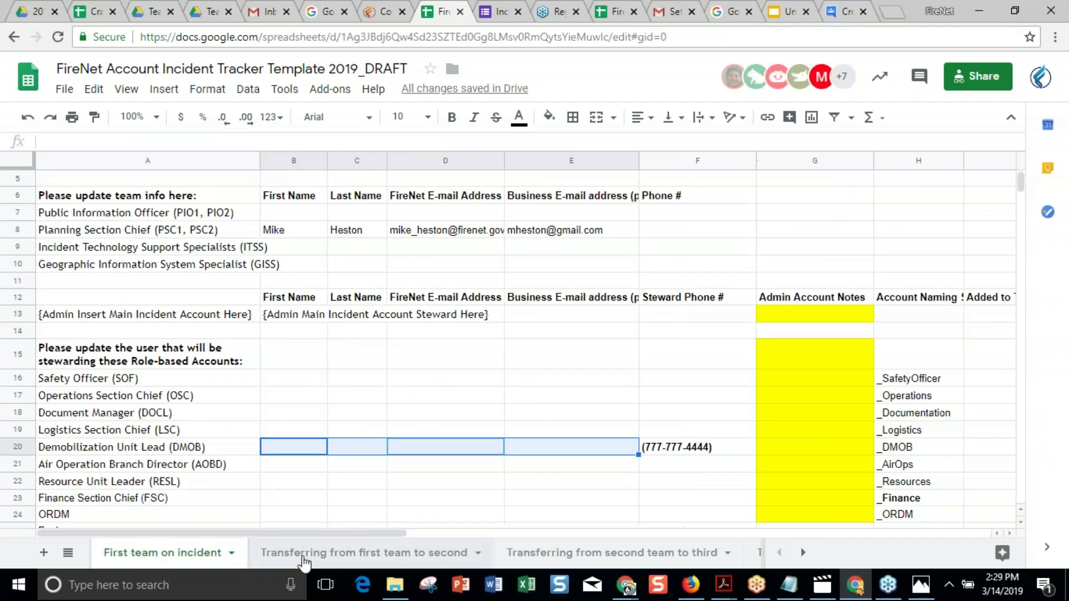
pyautogui.hotkey('ctrl', 'pagedown')
pyautogui.click(146, 564)
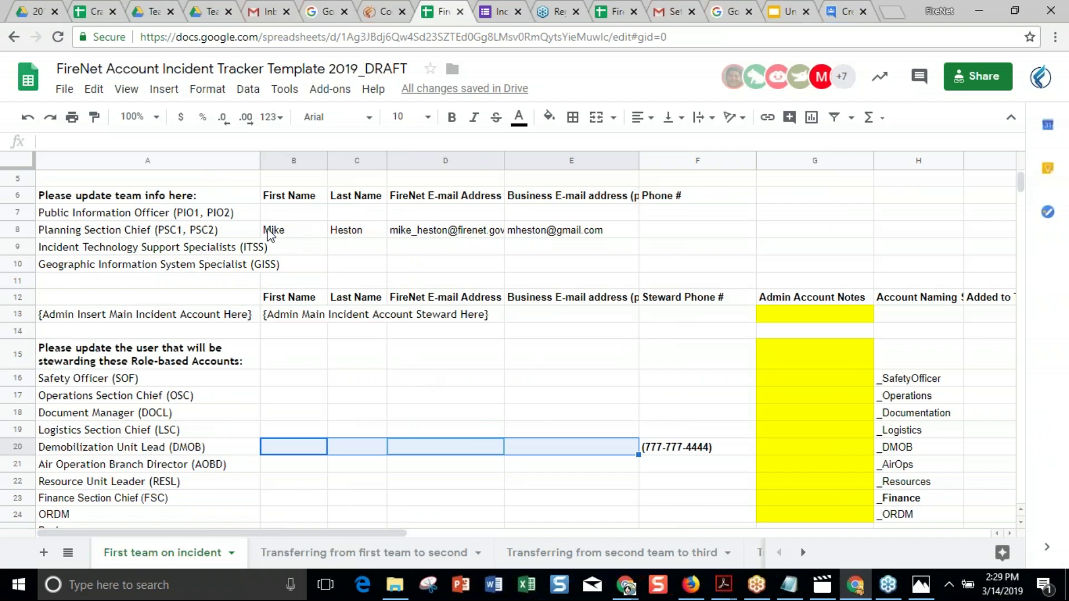
pyautogui.click(202, 235)
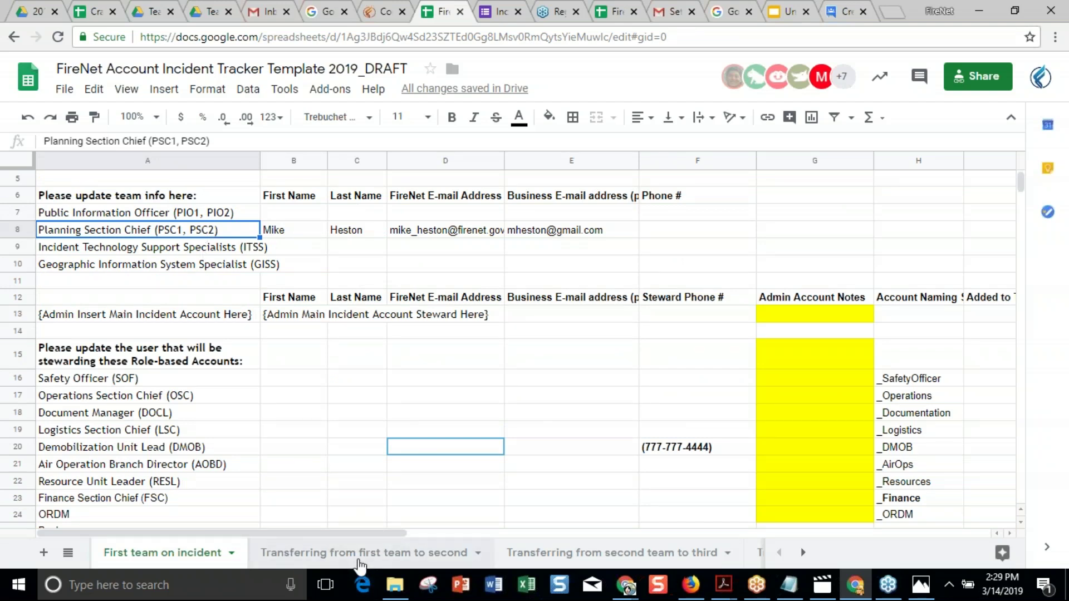
# Inspect transfer-sheet steward rows 20–21, then view J16's demob account status choices.
pyautogui.click(360, 562)
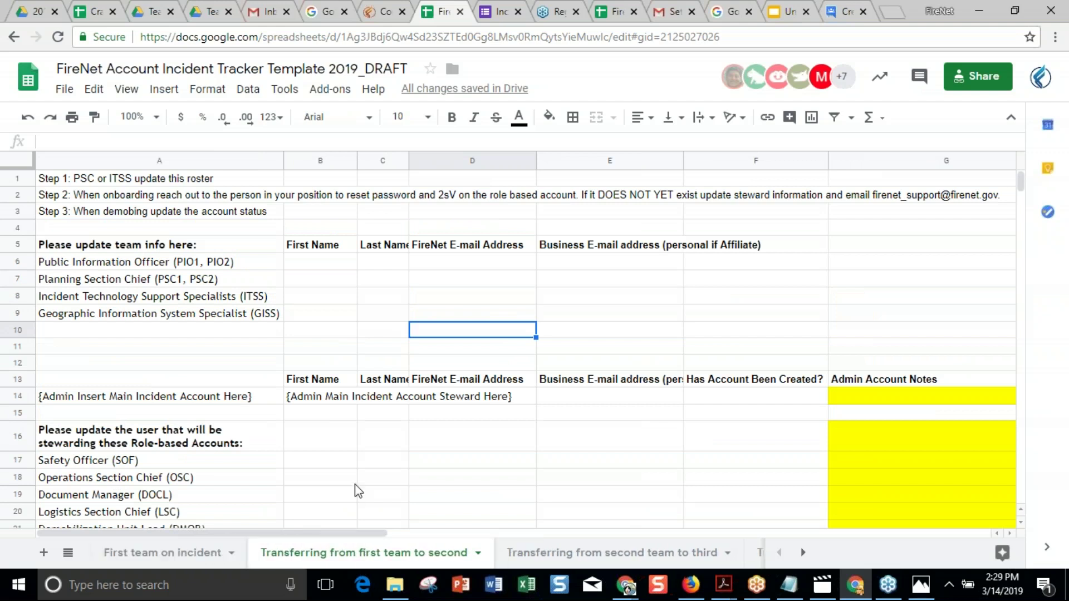
pyautogui.scroll(-3, 358, 489)
pyautogui.click(305, 400)
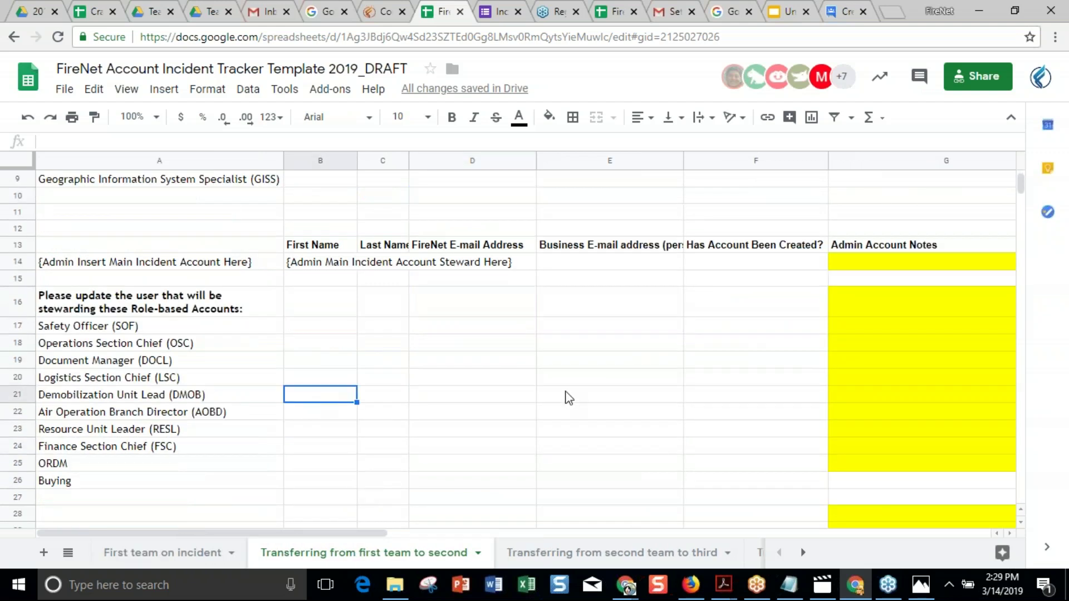
pyautogui.moveTo(556, 399); pyautogui.dragTo(290, 389)
pyautogui.click(155, 552)
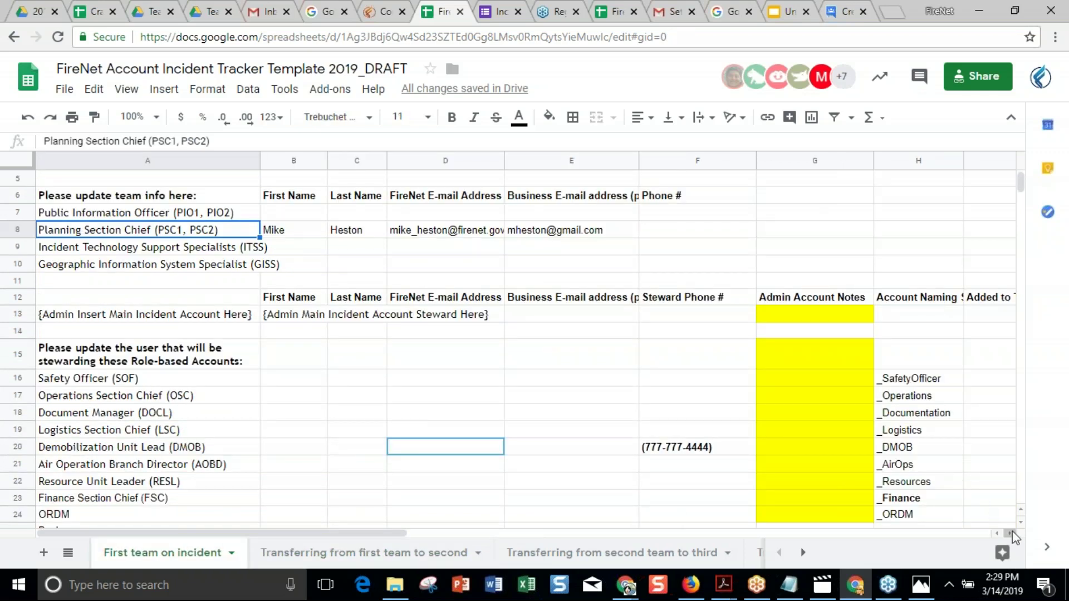
pyautogui.hscroll(3, 1010, 534)
pyautogui.click(847, 378)
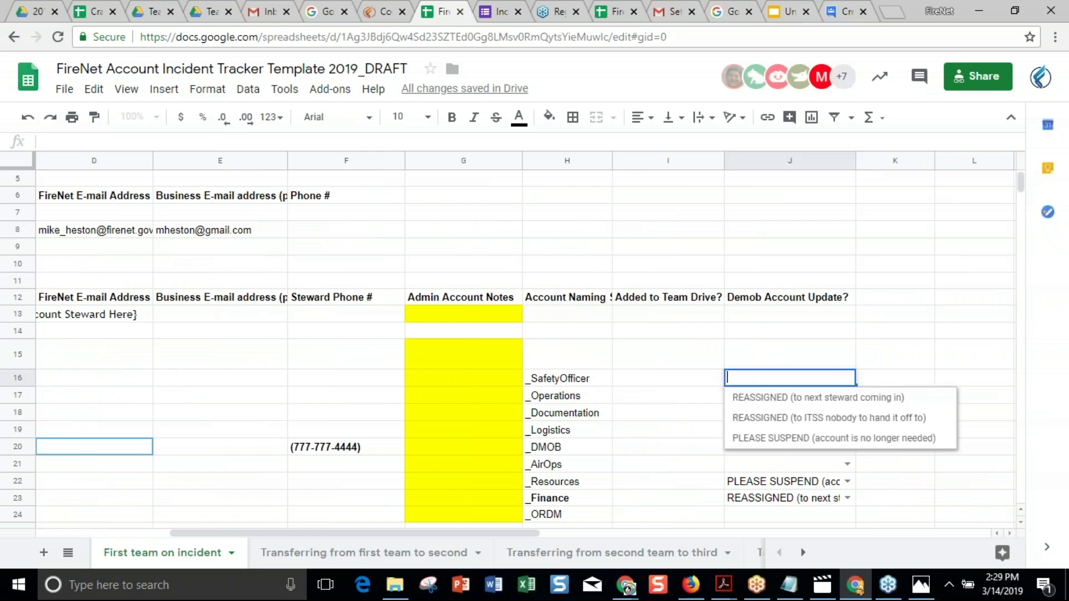
# Select transfer-sheet steward cells B18:D21, glance at the second-to-third sheet, return to First team.
pyautogui.click(372, 553)
pyautogui.click(363, 417)
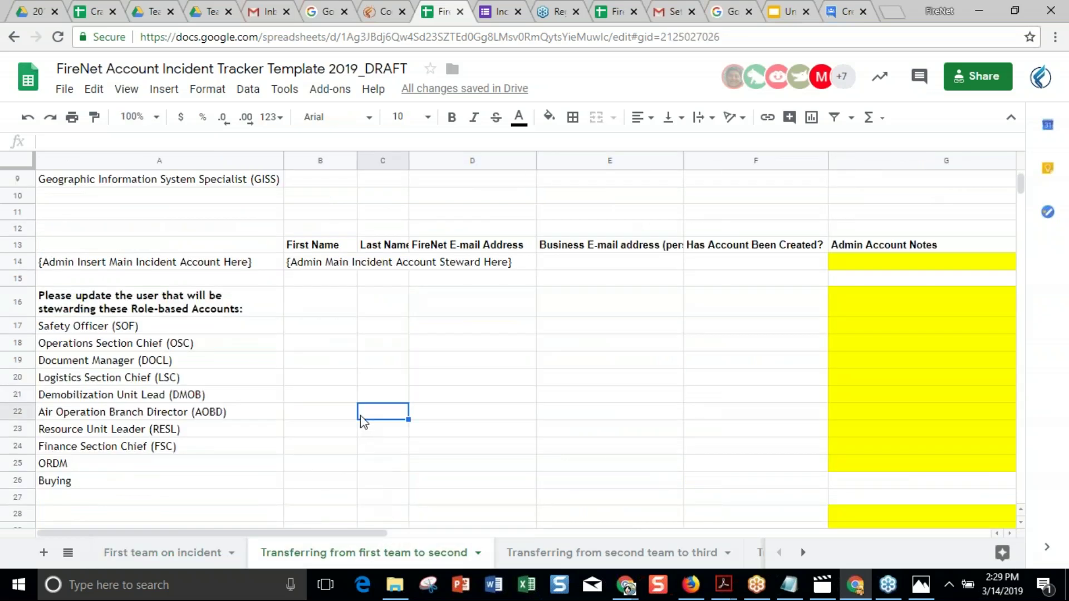
pyautogui.moveTo(319, 346); pyautogui.dragTo(486, 400)
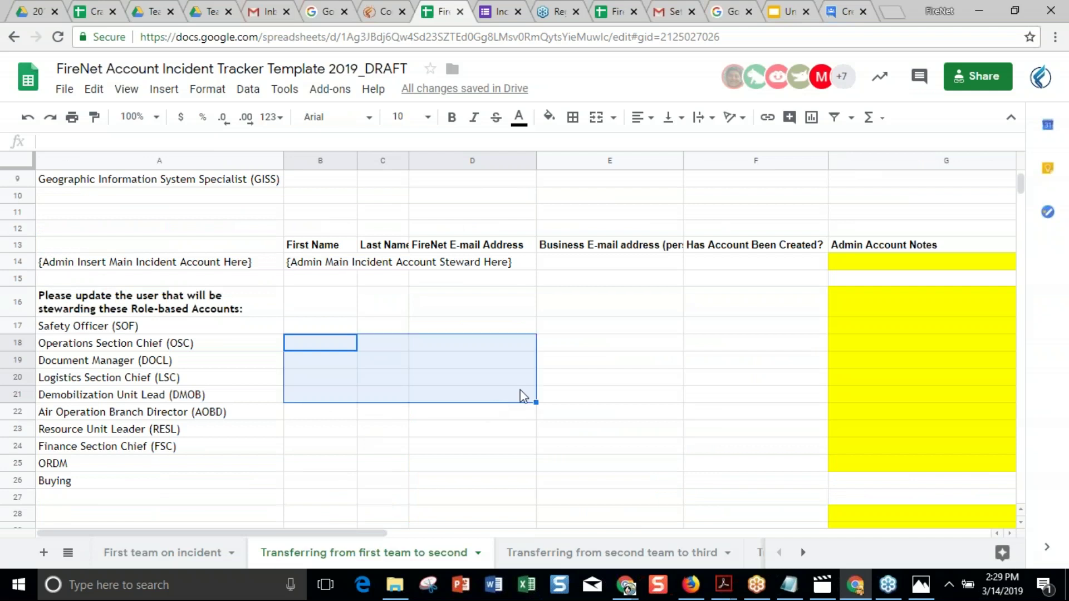
pyautogui.scroll(3, 631, 390)
pyautogui.scroll(1, 631, 390)
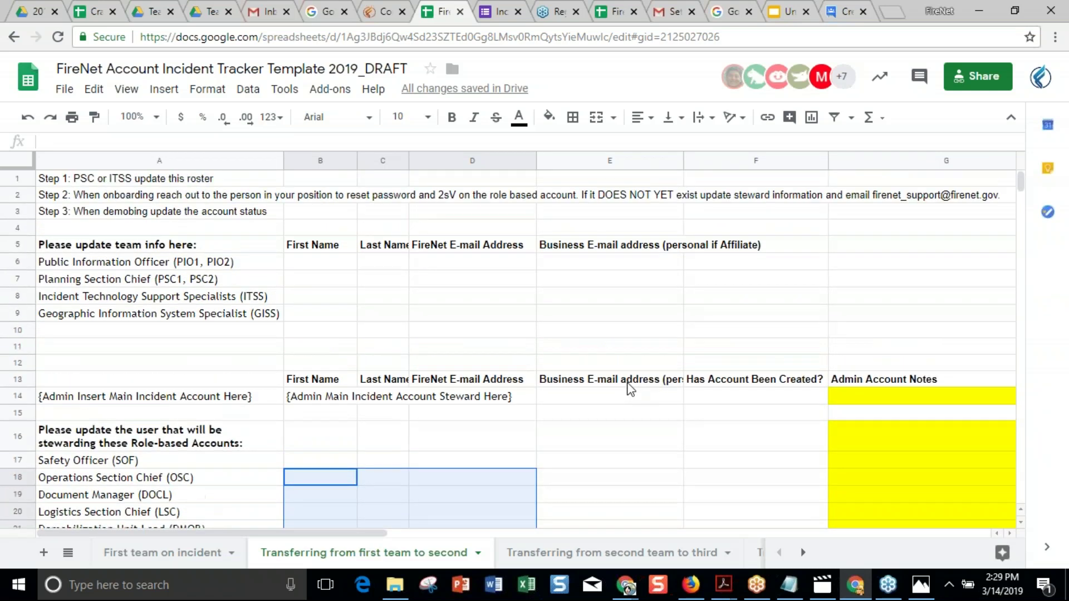
pyautogui.click(626, 551)
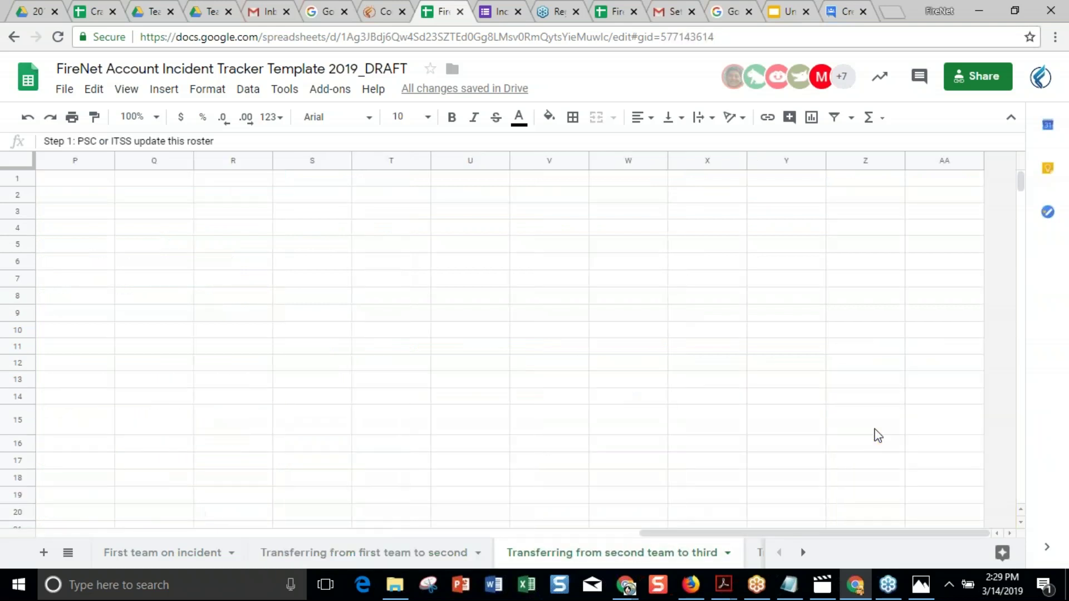
pyautogui.click(132, 563)
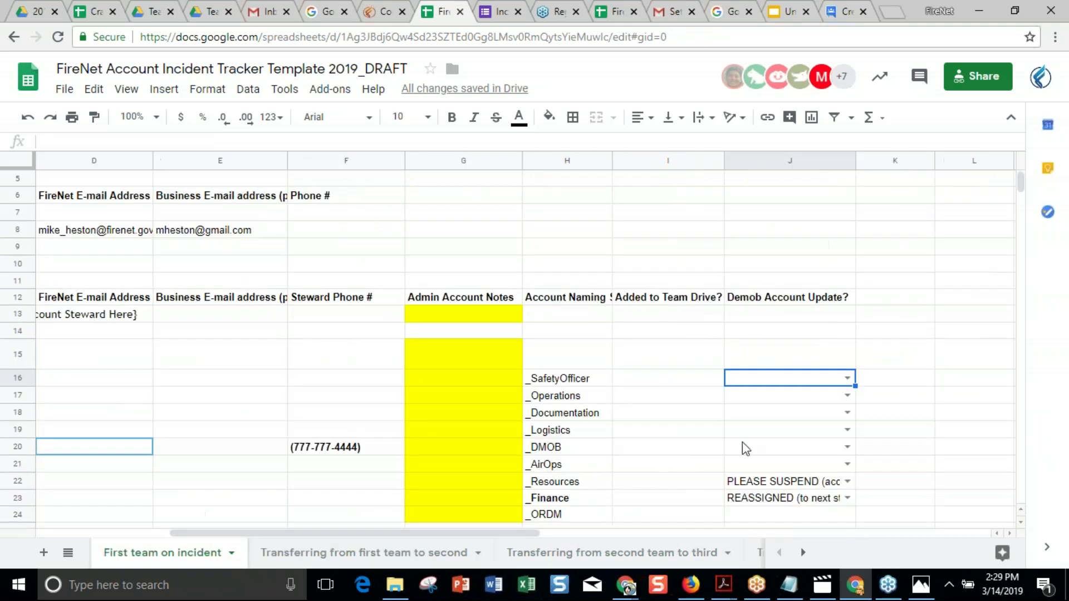
# Check row 8's Planning Section Chief entry and the A13 placeholder, then view the second-to-third sheet.
pyautogui.click(833, 415)
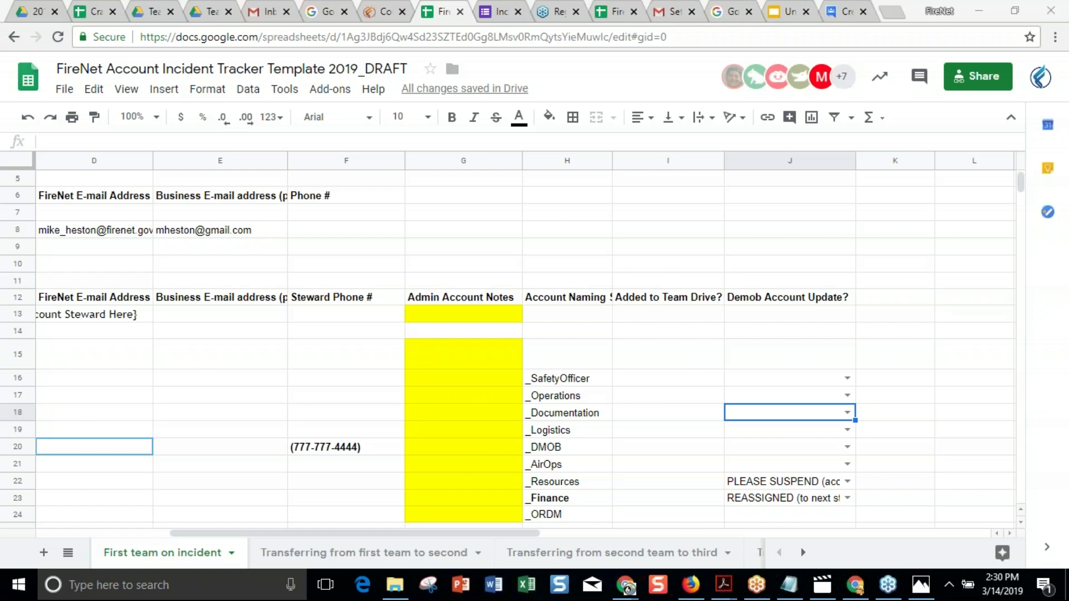
pyautogui.scroll(2, 406, 215)
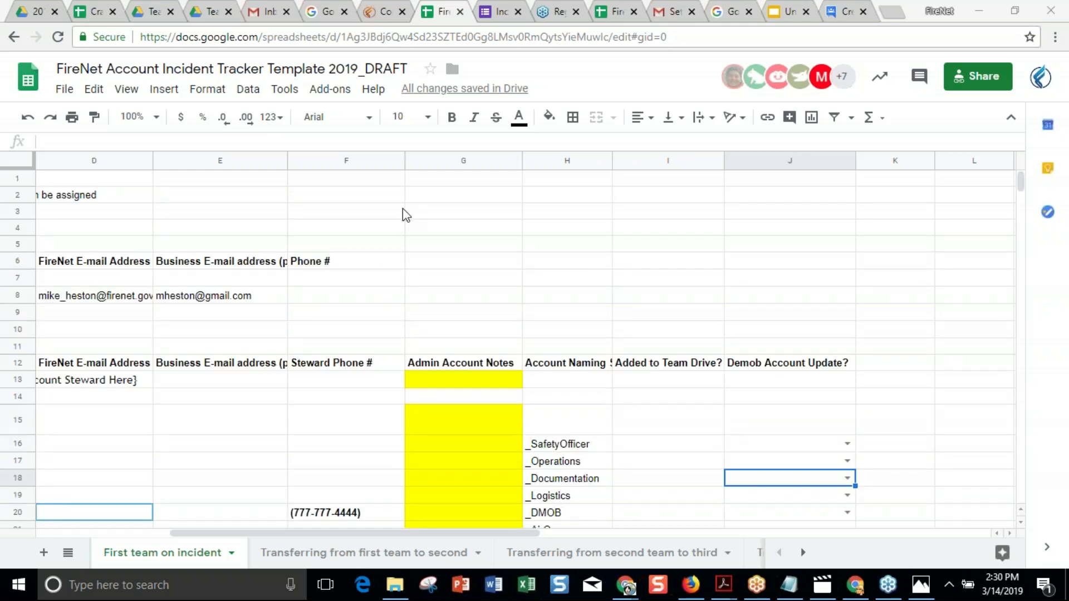
pyautogui.click(284, 296)
pyautogui.press('Left')
pyautogui.press('Left')
pyautogui.press('Left')
pyautogui.press('Left')
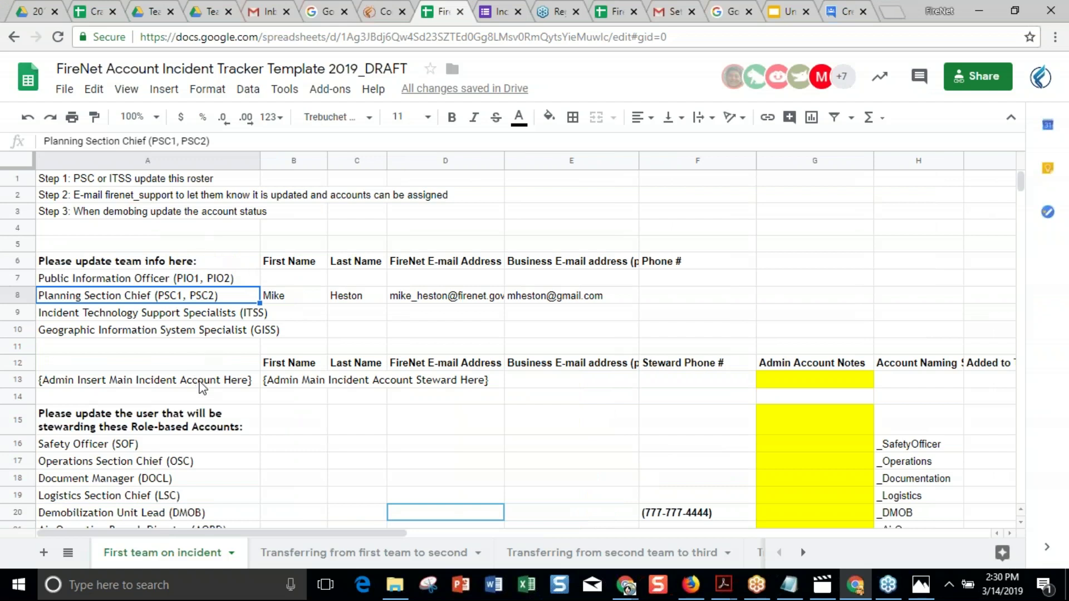
pyautogui.tripleClick(199, 381)
pyautogui.press('Escape')
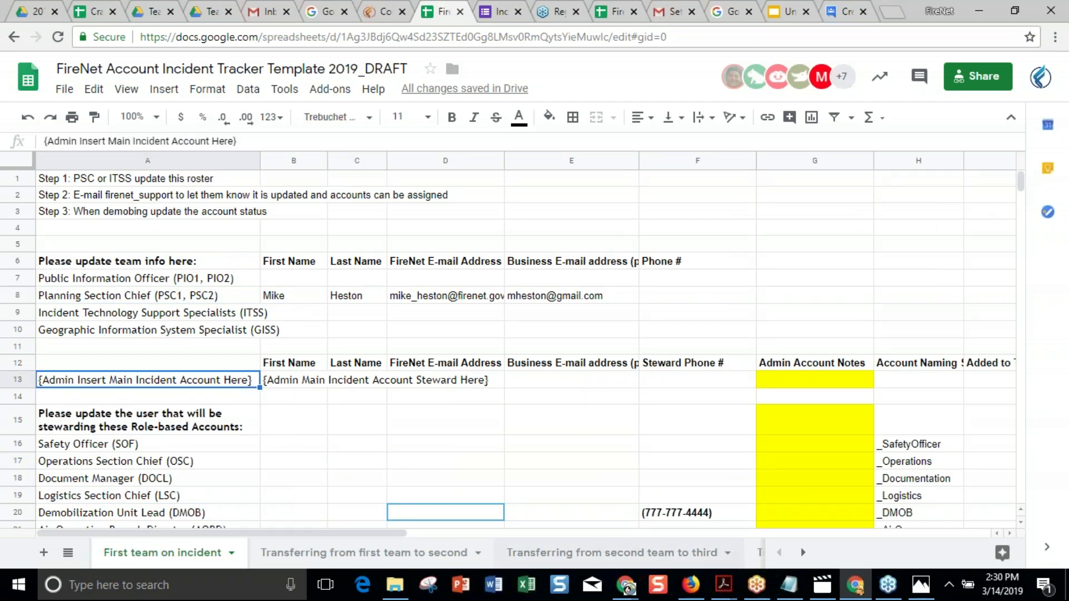
pyautogui.click(645, 559)
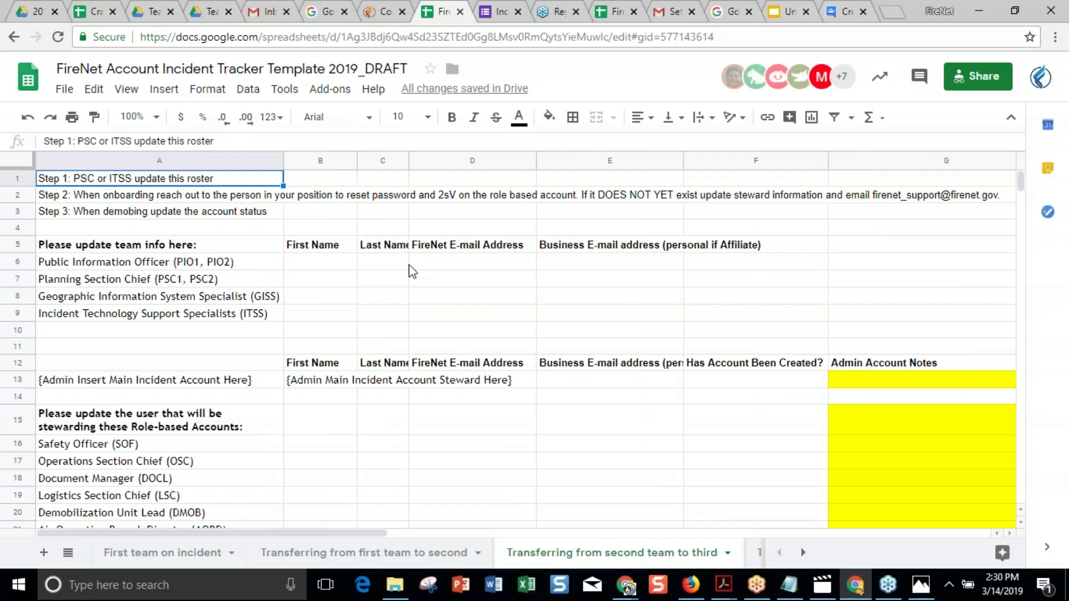
# Flip between the first-to-second and second-to-third transfer sheets, then show the Contributor Accounts page.
pyautogui.click(375, 561)
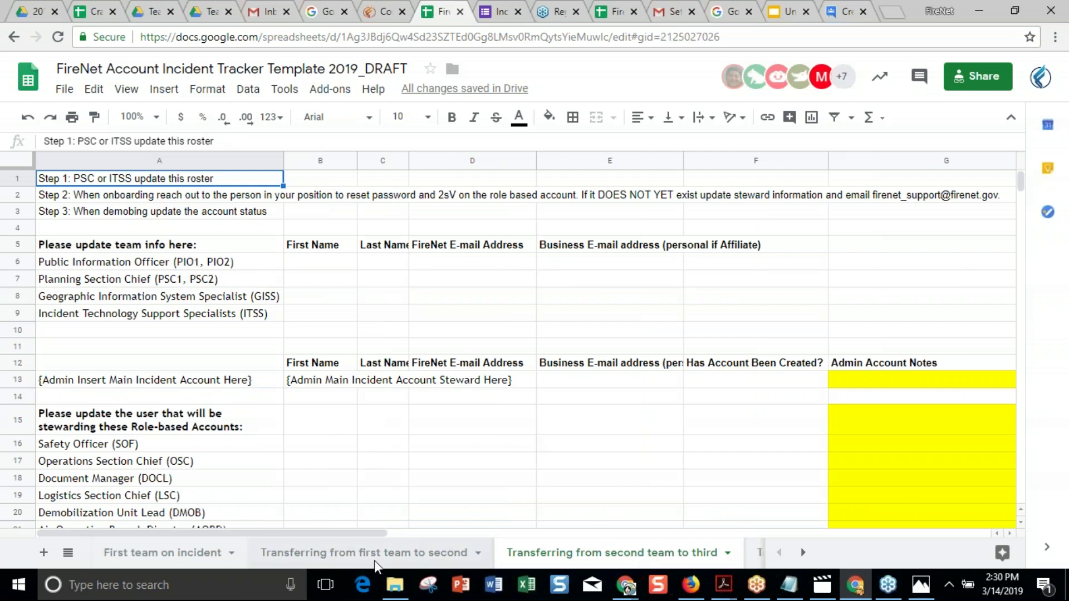
pyautogui.click(566, 559)
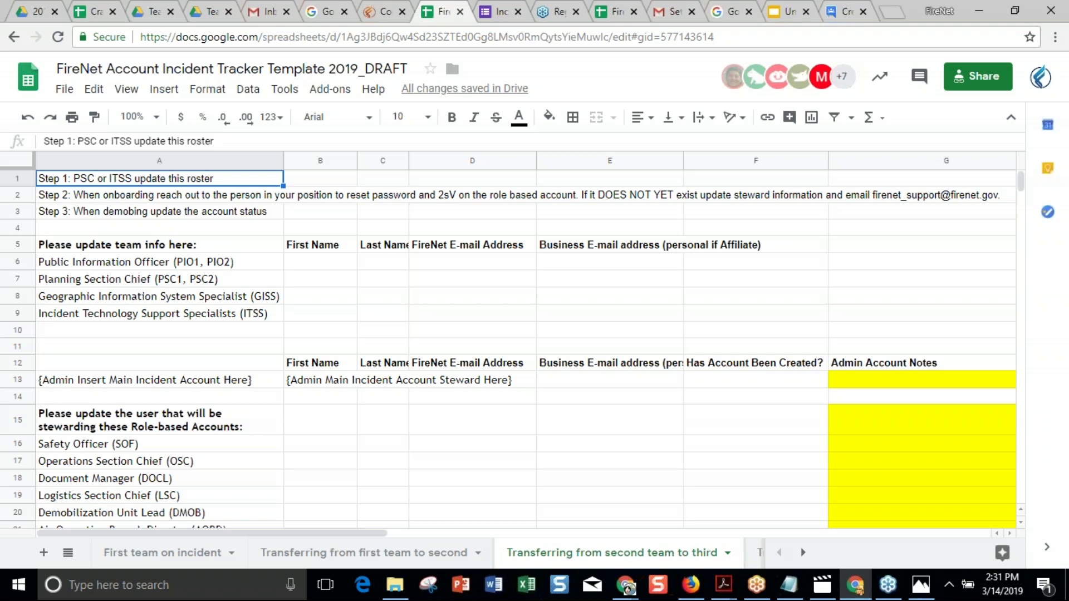
pyautogui.click(379, 13)
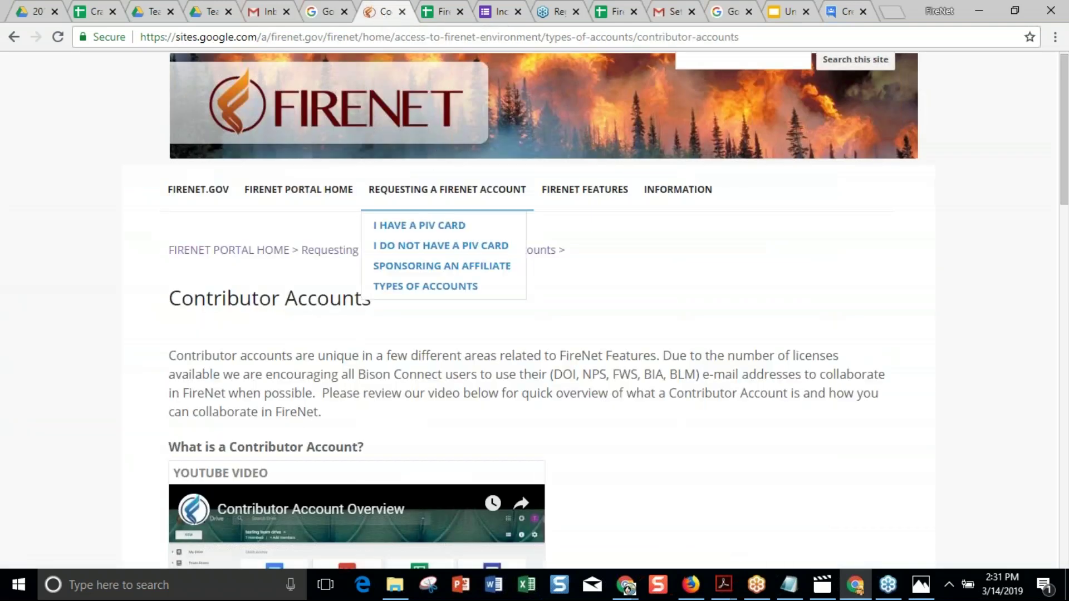
# View the Requesting a FireNet Account page, then go to FireNet Portal Home.
pyautogui.click(416, 191)
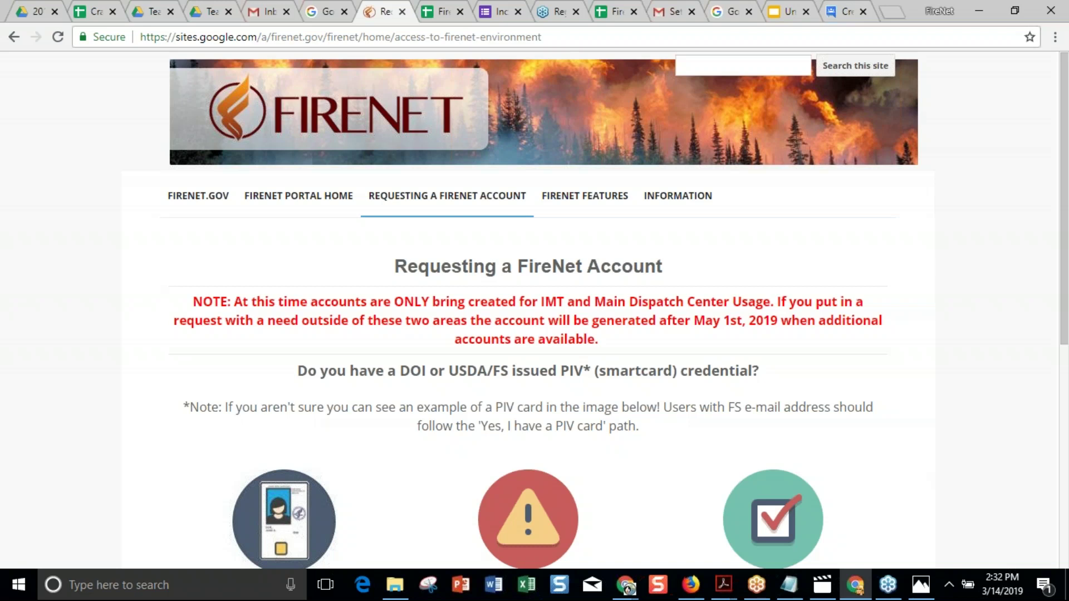
pyautogui.click(320, 196)
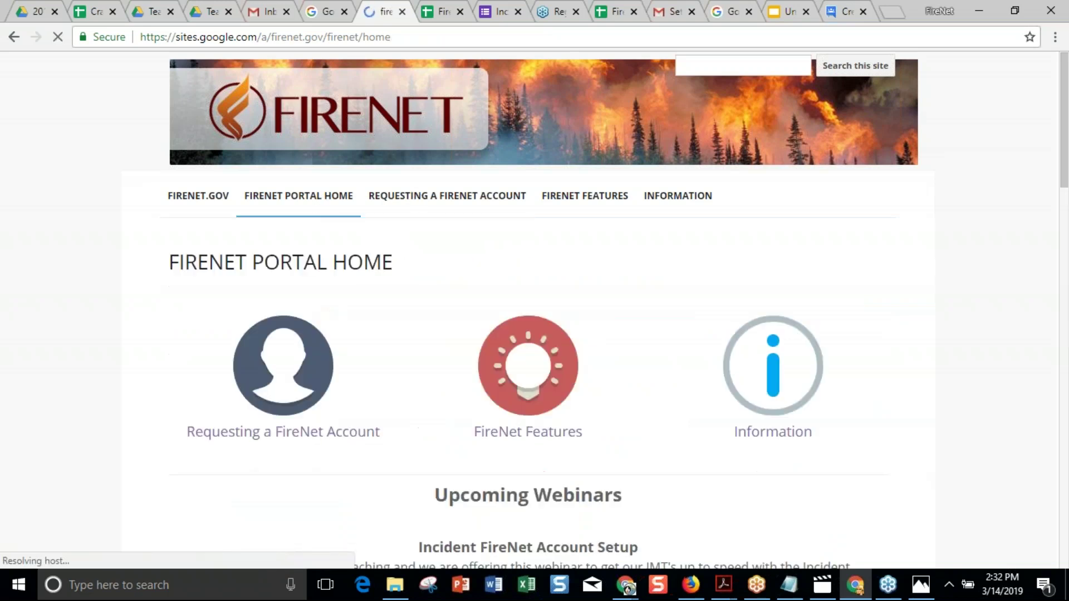
# Scroll through the Upcoming Webinars section on the Portal Home page.
pyautogui.scroll(-2, 594, 312)
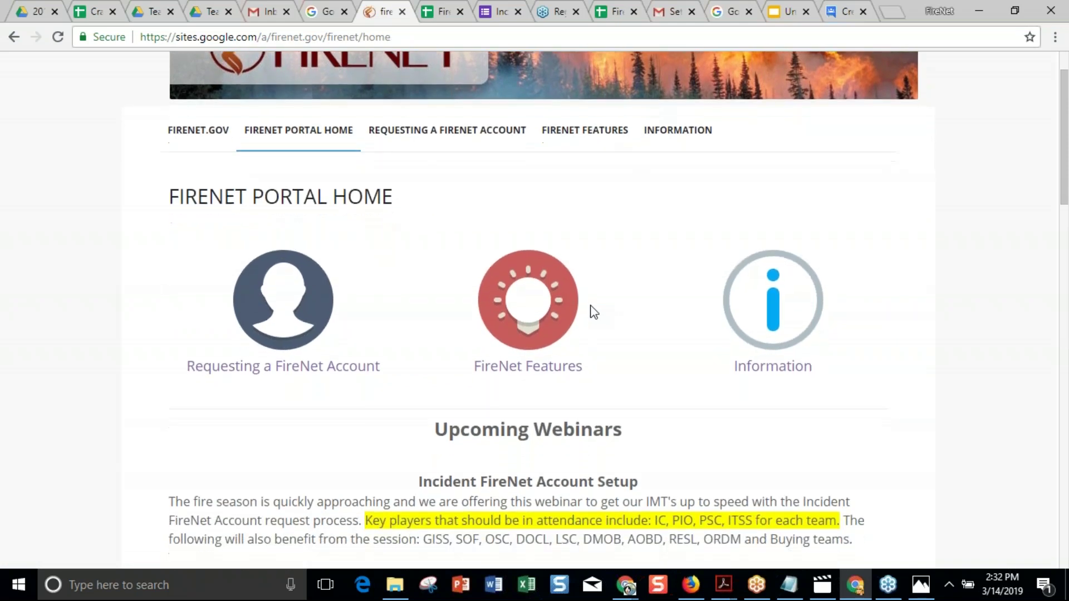
pyautogui.scroll(-5, 593, 311)
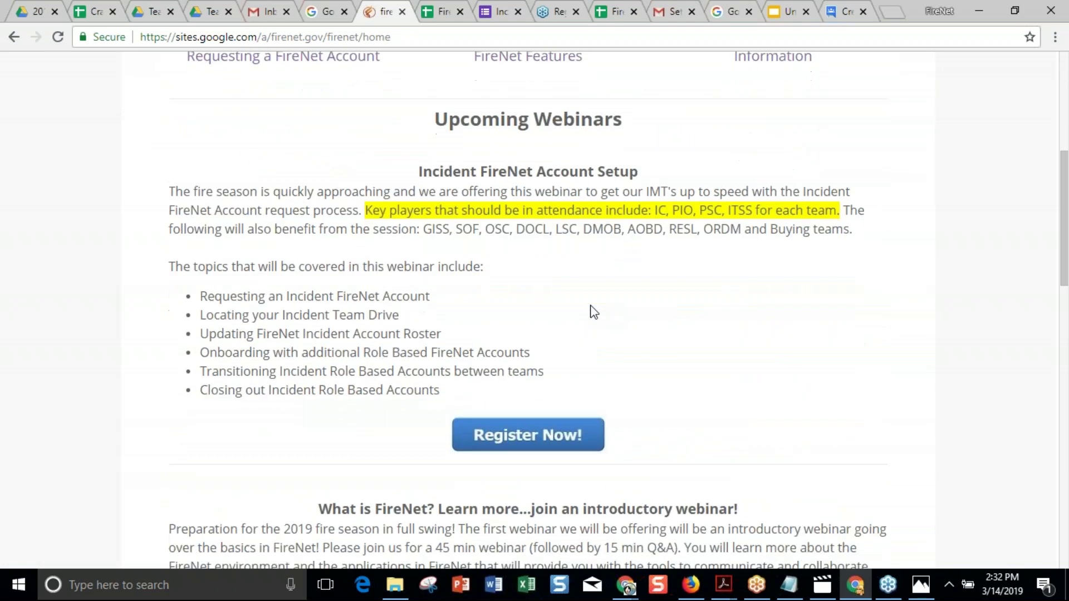
pyautogui.scroll(-1, 593, 312)
pyautogui.scroll(-1, 594, 312)
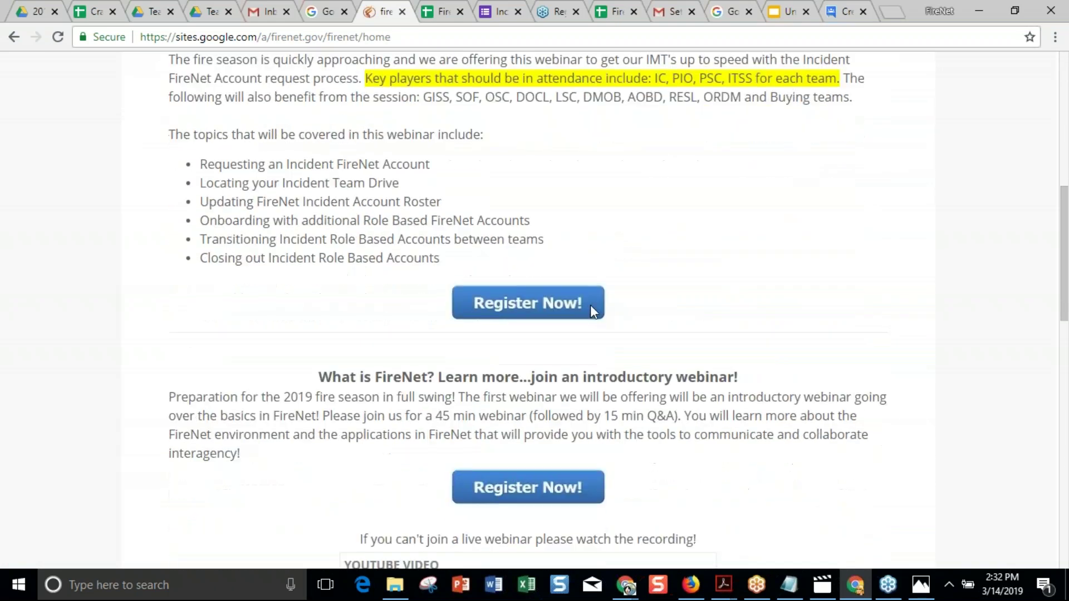
pyautogui.scroll(2, 594, 312)
pyautogui.scroll(-1, 534, 306)
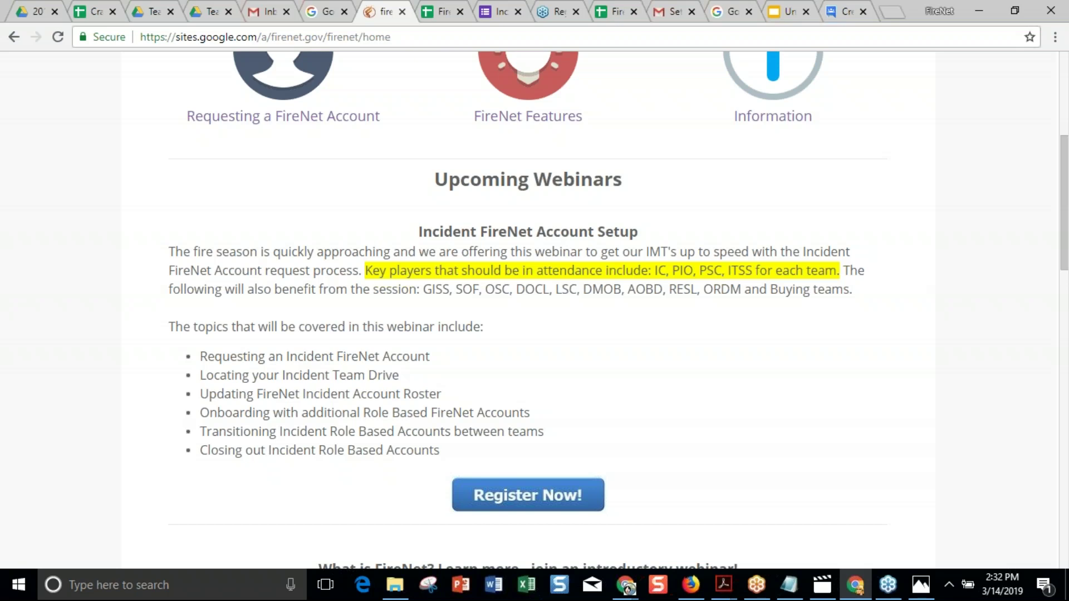
pyautogui.scroll(-7, 534, 312)
pyautogui.scroll(3, 534, 312)
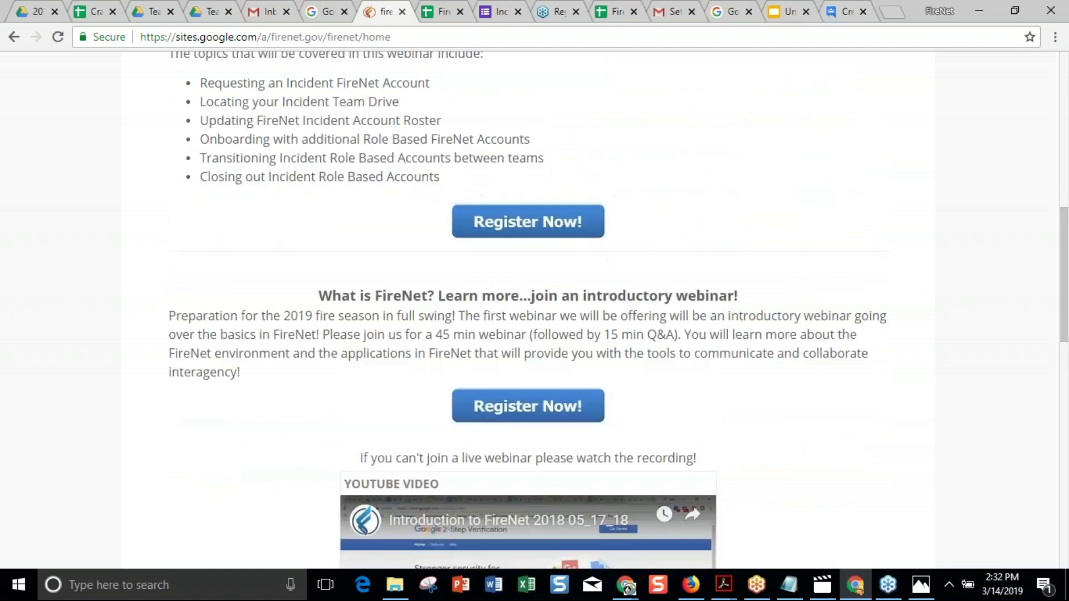
pyautogui.scroll(10, 535, 312)
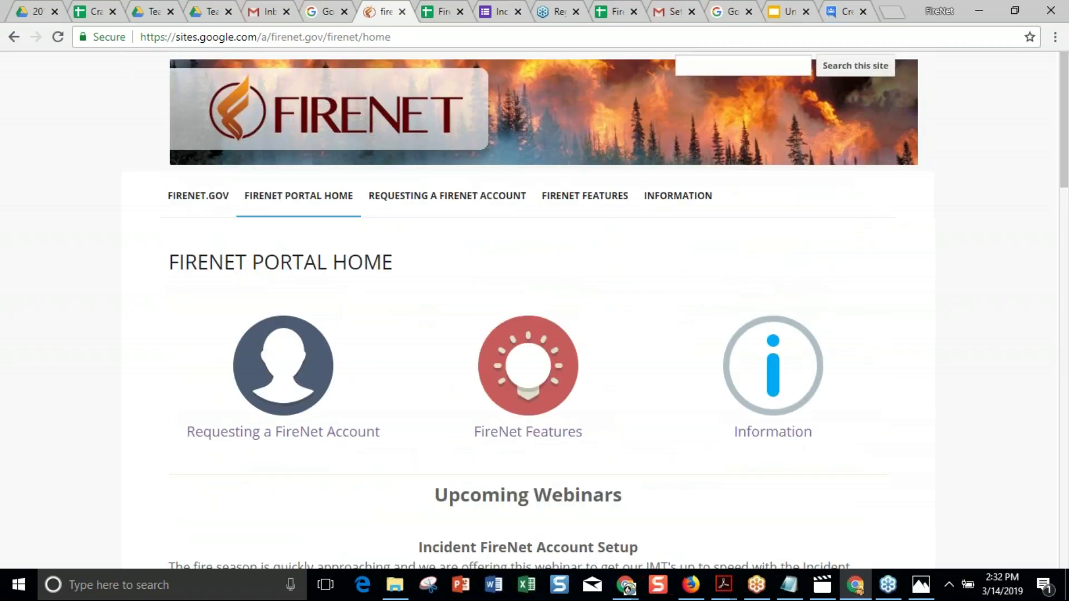
# Visit the FireNet.gov welcome page, return, and open Information > Incident FireNet Setup Information.
pyautogui.click(192, 198)
pyautogui.click(779, 447)
pyautogui.scroll(-12, 534, 311)
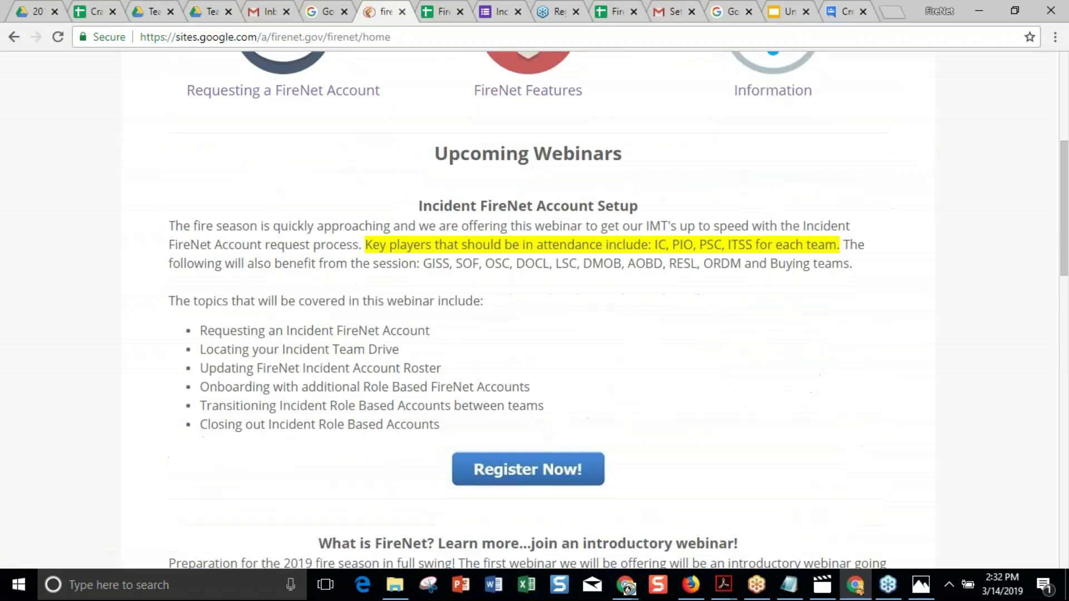
pyautogui.scroll(5, 535, 312)
pyautogui.scroll(2, 412, 340)
pyautogui.scroll(-3, 412, 340)
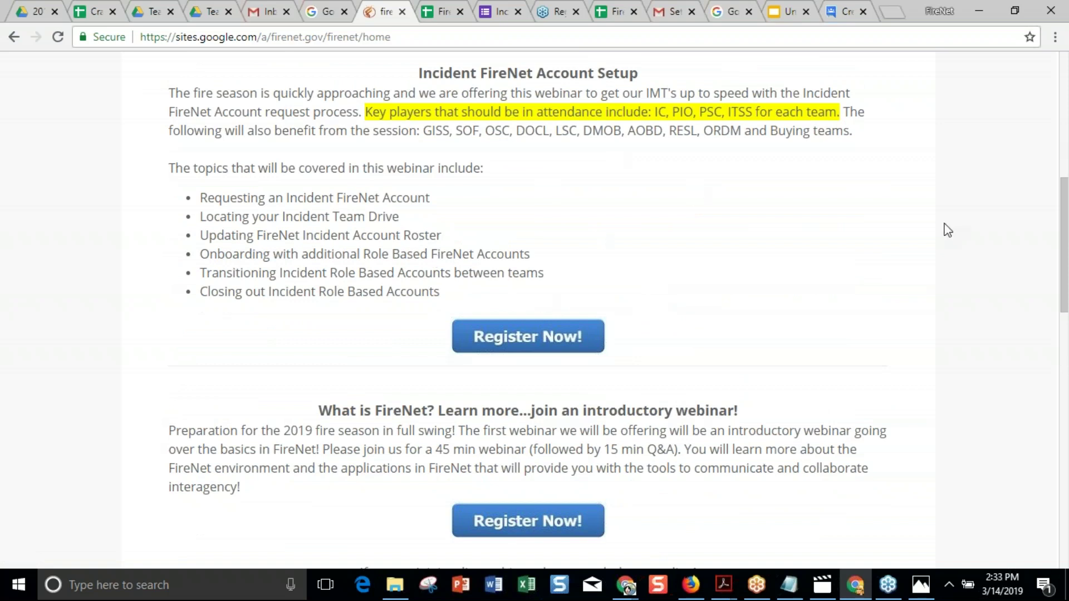
pyautogui.scroll(7, 948, 230)
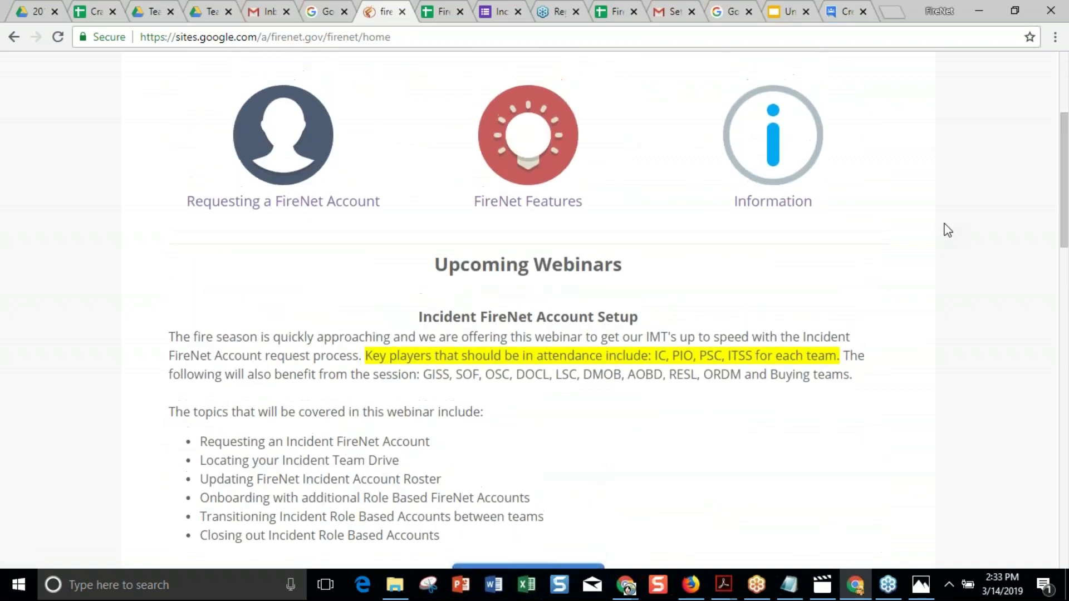
pyautogui.scroll(-5, 947, 230)
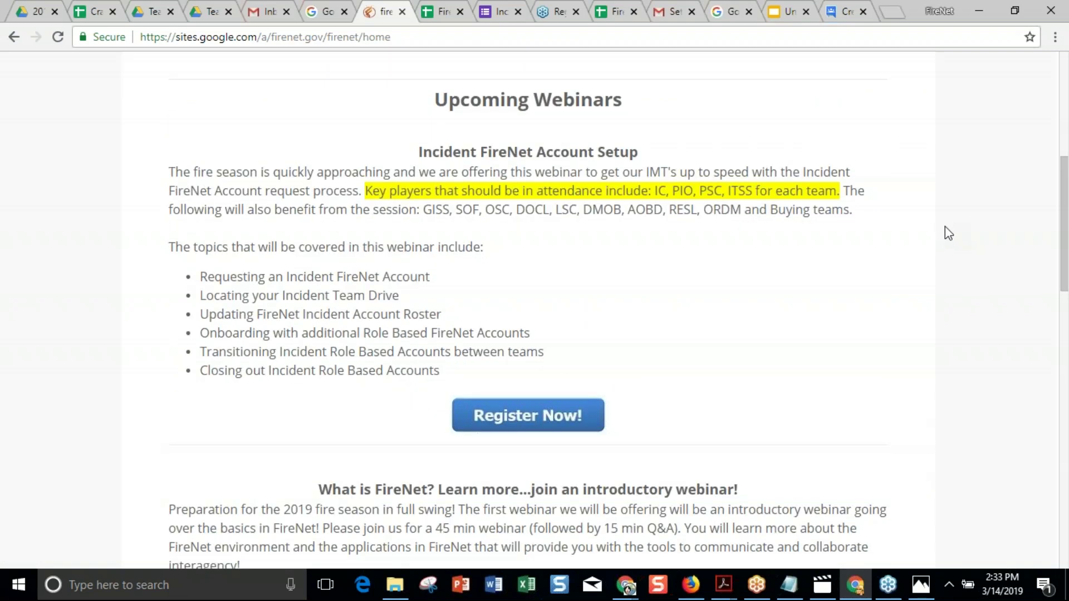
pyautogui.scroll(7, 949, 232)
pyautogui.moveTo(697, 204)
pyautogui.click(685, 336)
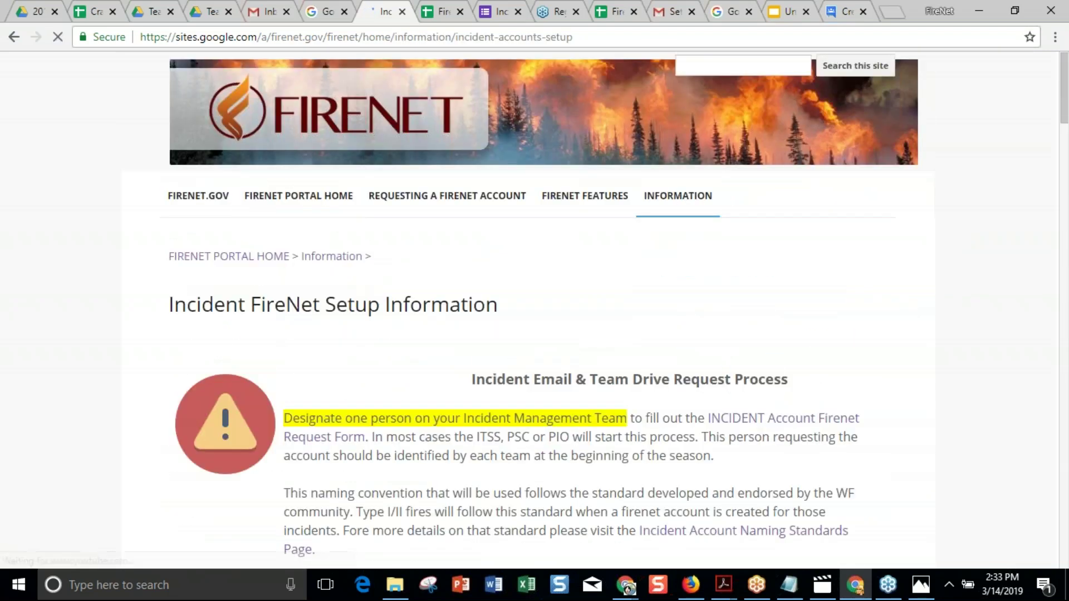